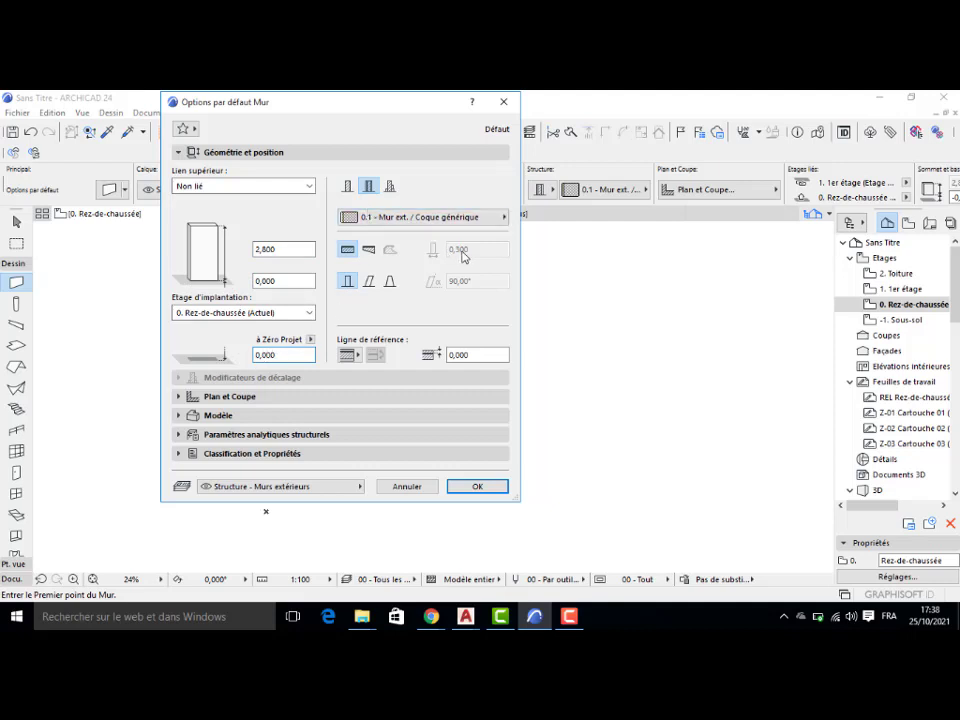
# Step: Set the default wall to a basic structure made of Brique ciment (intérieur)
pyautogui.click(347, 186)
pyautogui.doubleClick(486, 250)
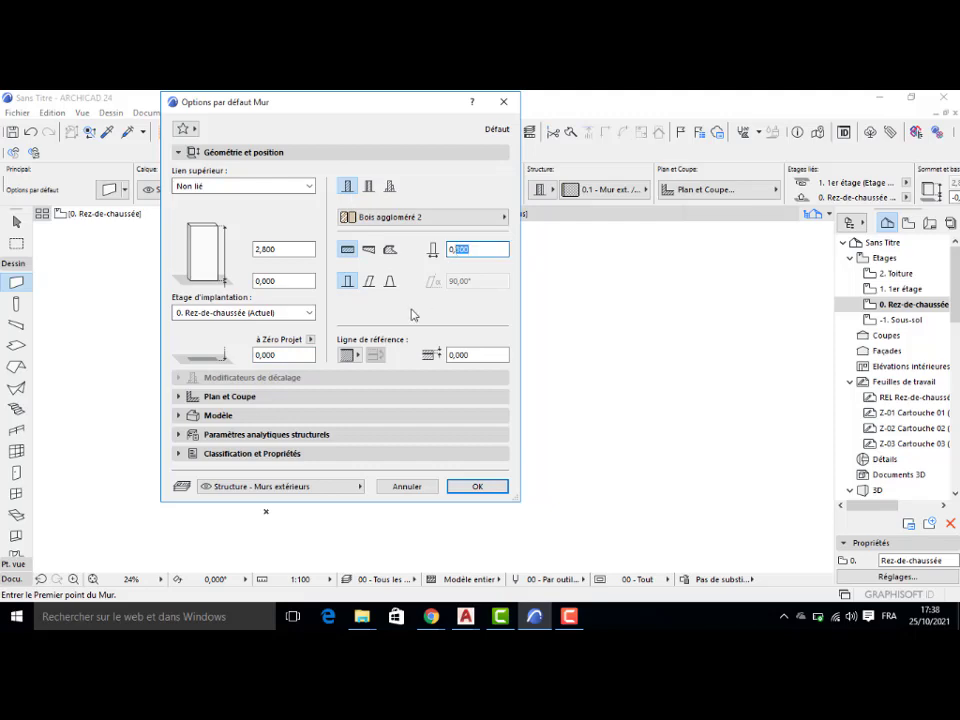
pyautogui.click(380, 222)
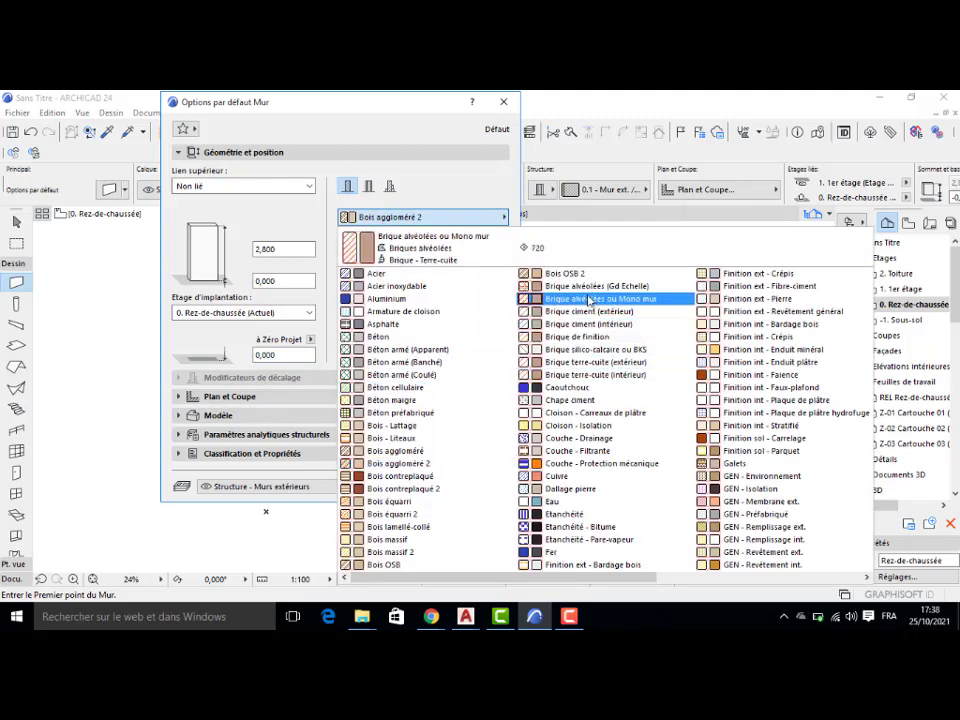
pyautogui.click(553, 327)
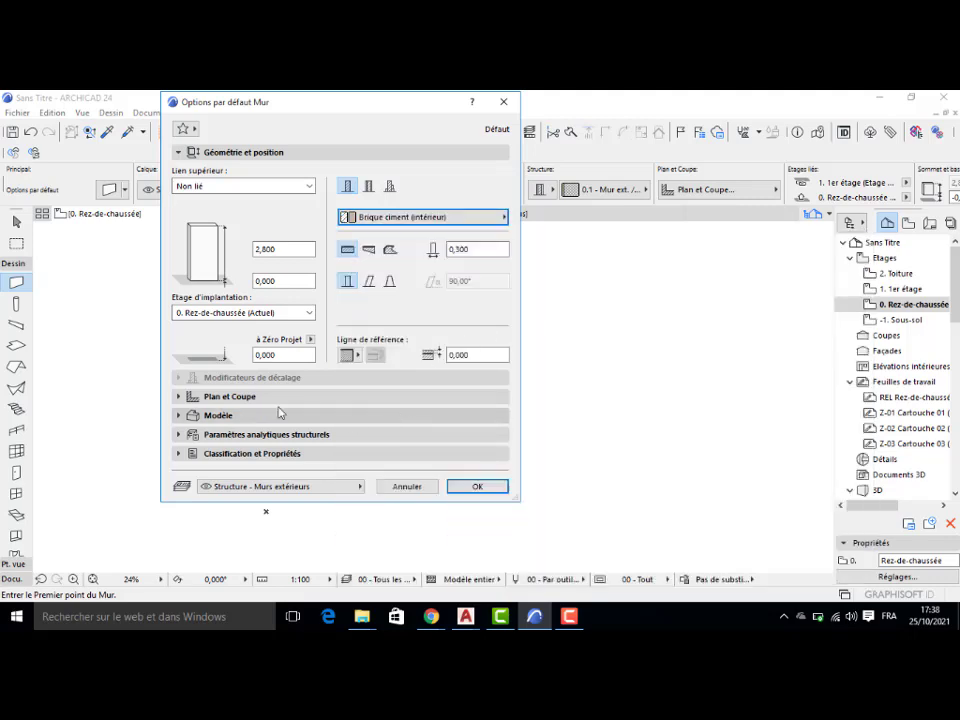
# Step: Override all three wall surfaces in the model settings, link them to Enduit - Blanc nature, and accept the default wall options
pyautogui.click(193, 398)
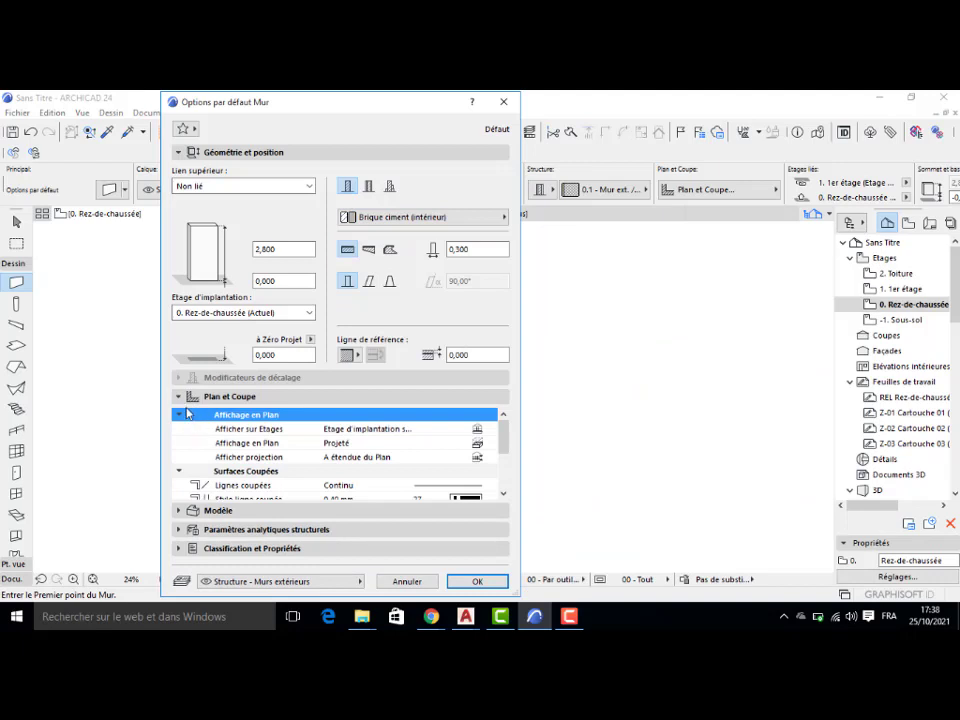
pyautogui.click(190, 399)
pyautogui.click(216, 423)
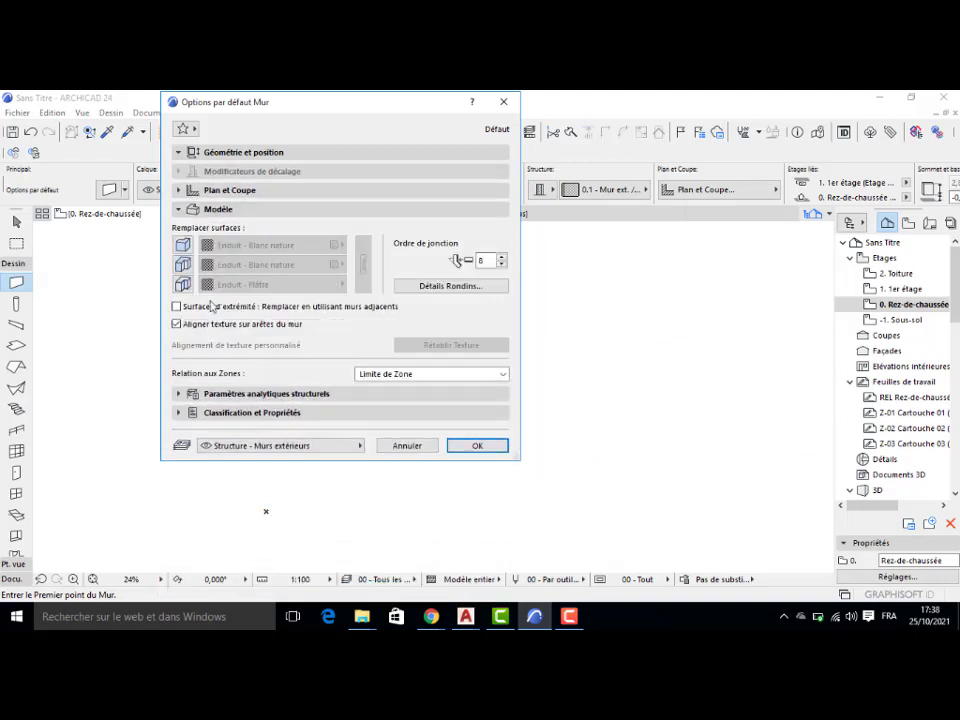
pyautogui.click(183, 245)
pyautogui.click(183, 264)
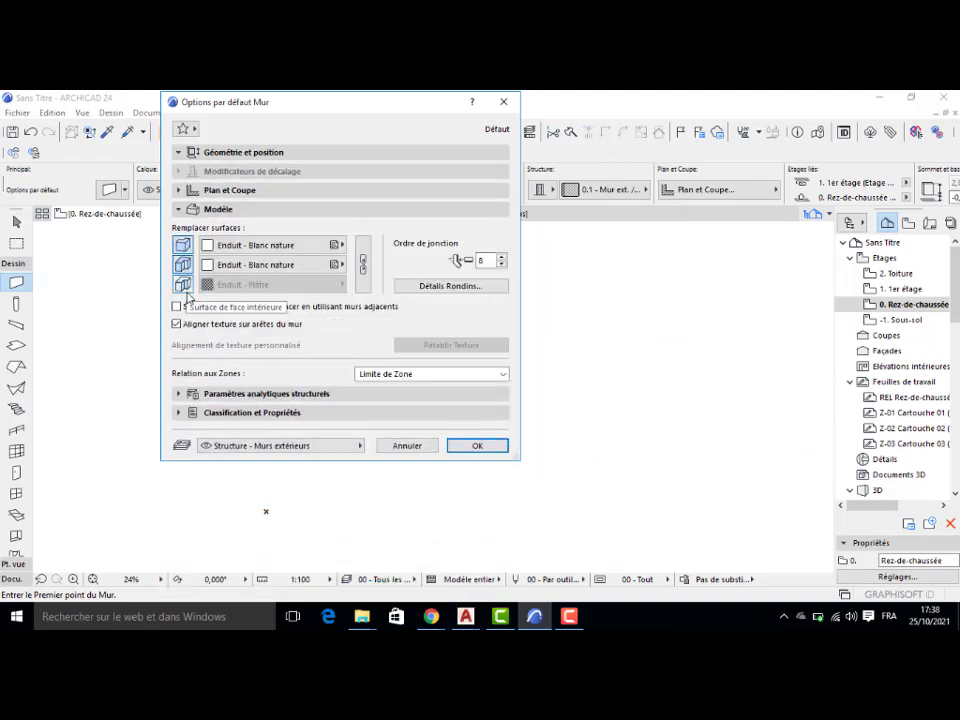
pyautogui.click(183, 284)
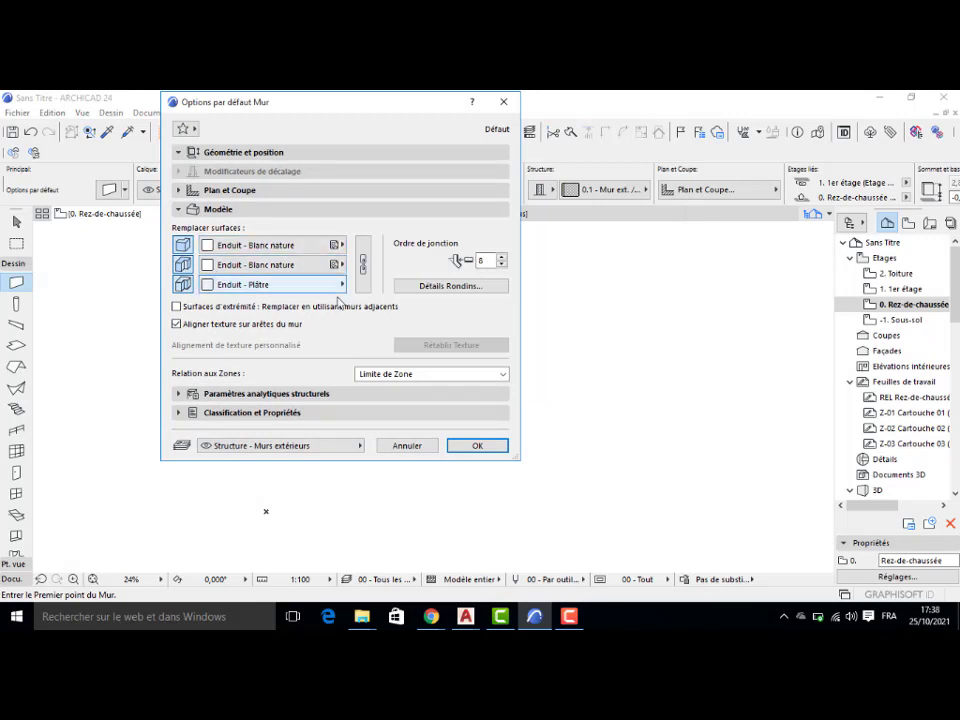
pyautogui.click(364, 264)
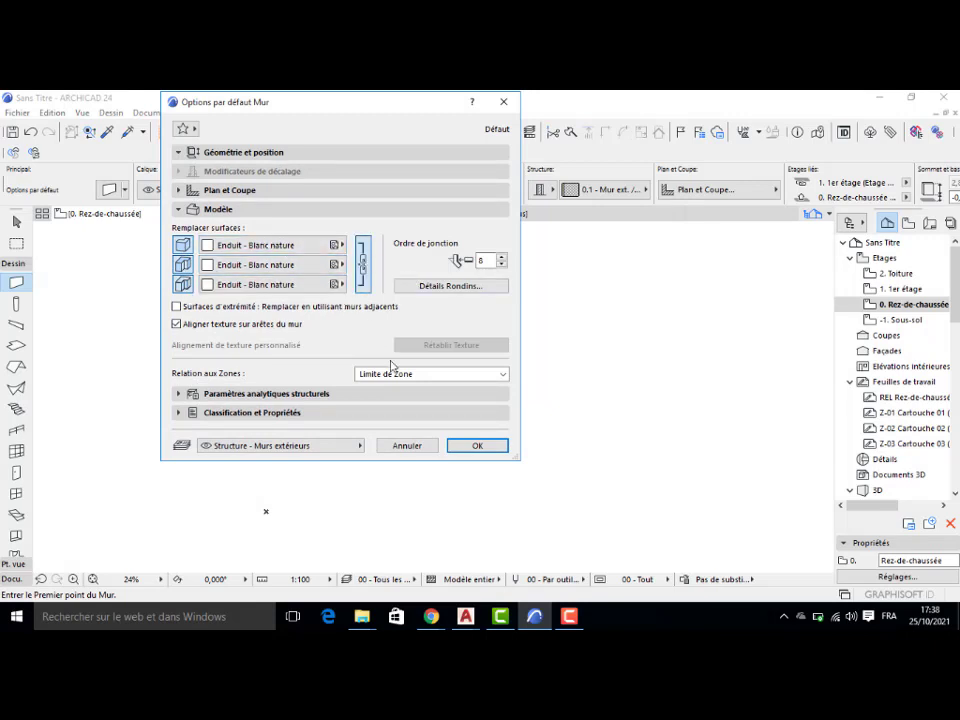
pyautogui.press('Return')
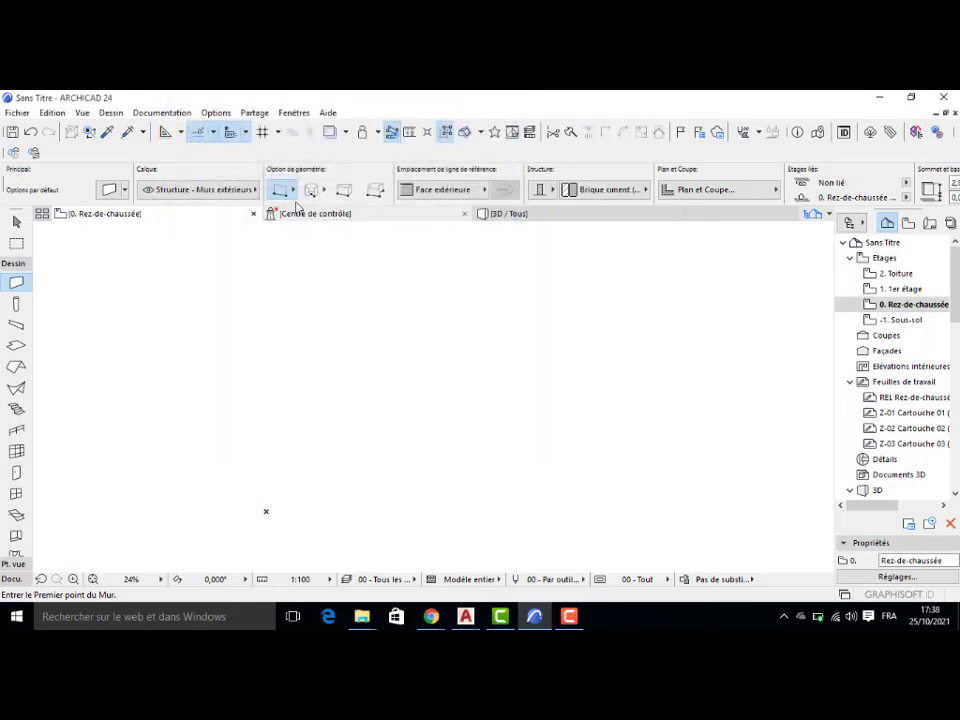
# Step: Start a chained wall on the ground-floor plan with its reference line switched to Face intérieure
pyautogui.click(285, 190)
pyautogui.click(326, 182)
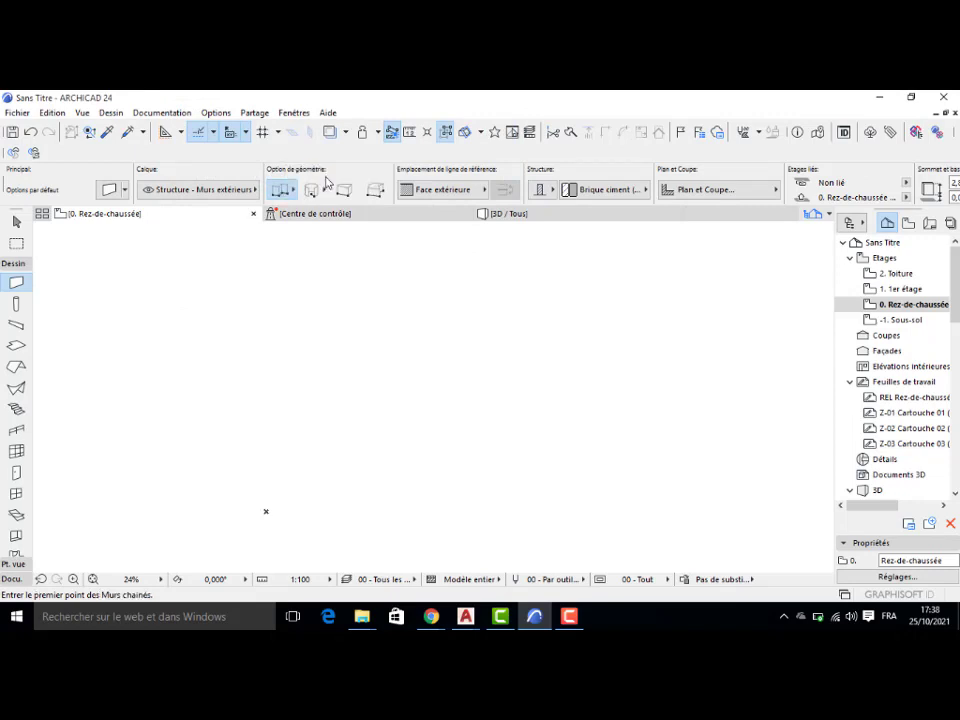
pyautogui.click(289, 312)
pyautogui.scroll(1, 452, 317)
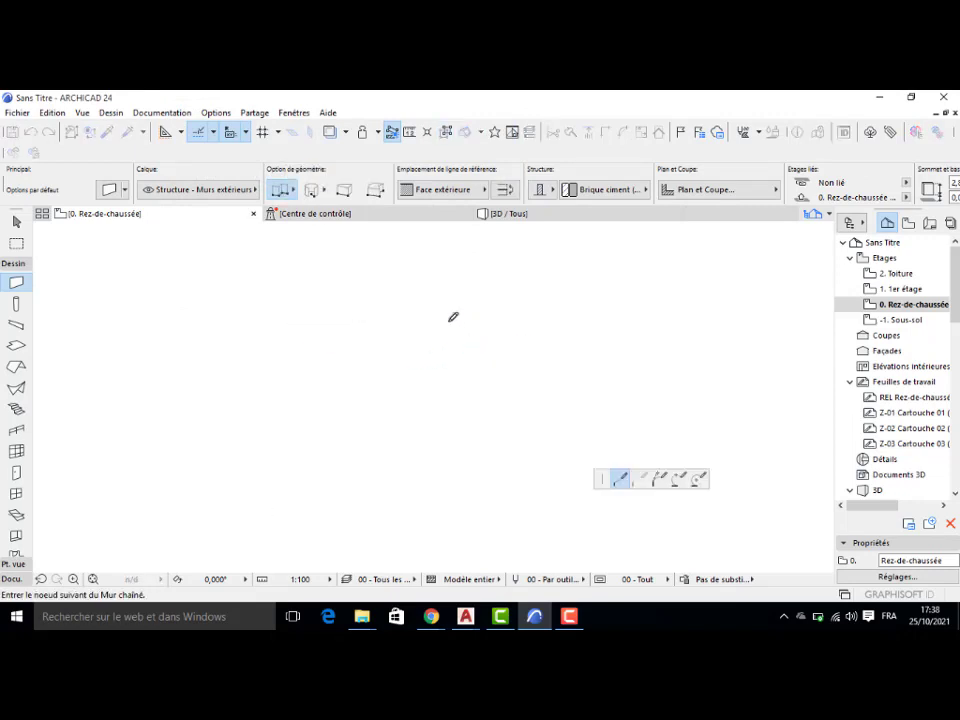
pyautogui.press('c')
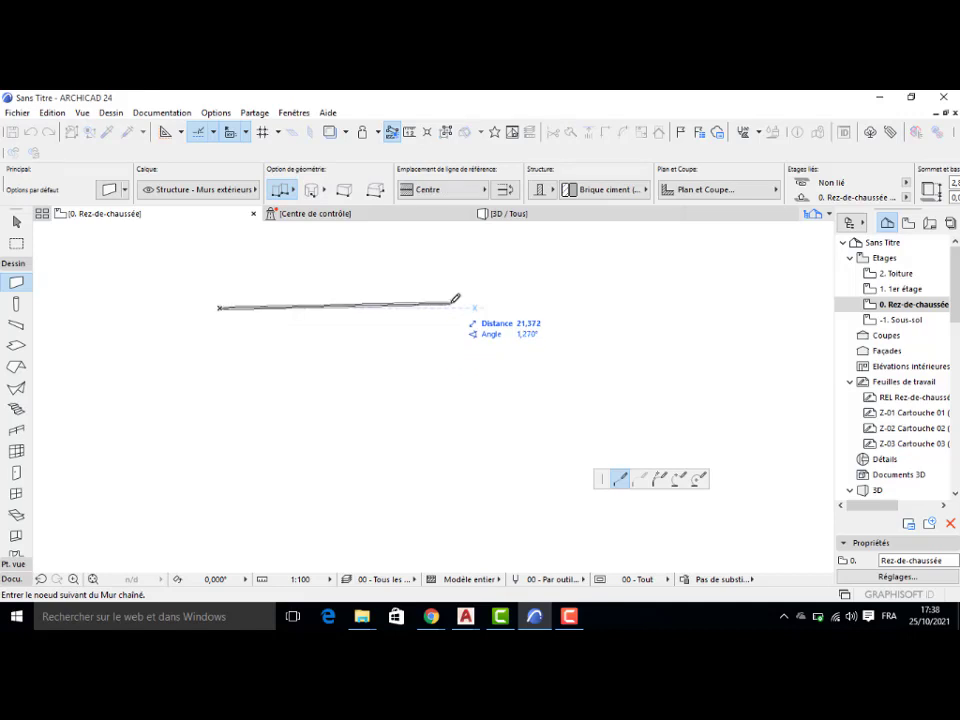
pyautogui.scroll(1, 436, 302)
pyautogui.press('c')
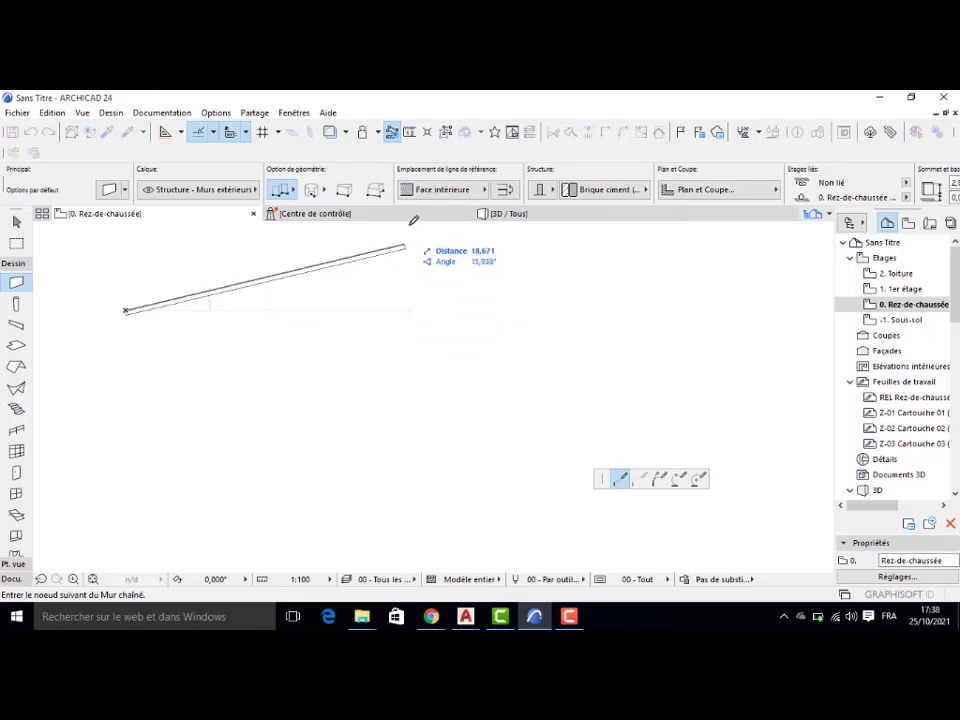
# Step: Compare the Face extérieure and Face intérieure reference lines on the pending wall, ending on Face intérieure
pyautogui.click(441, 192)
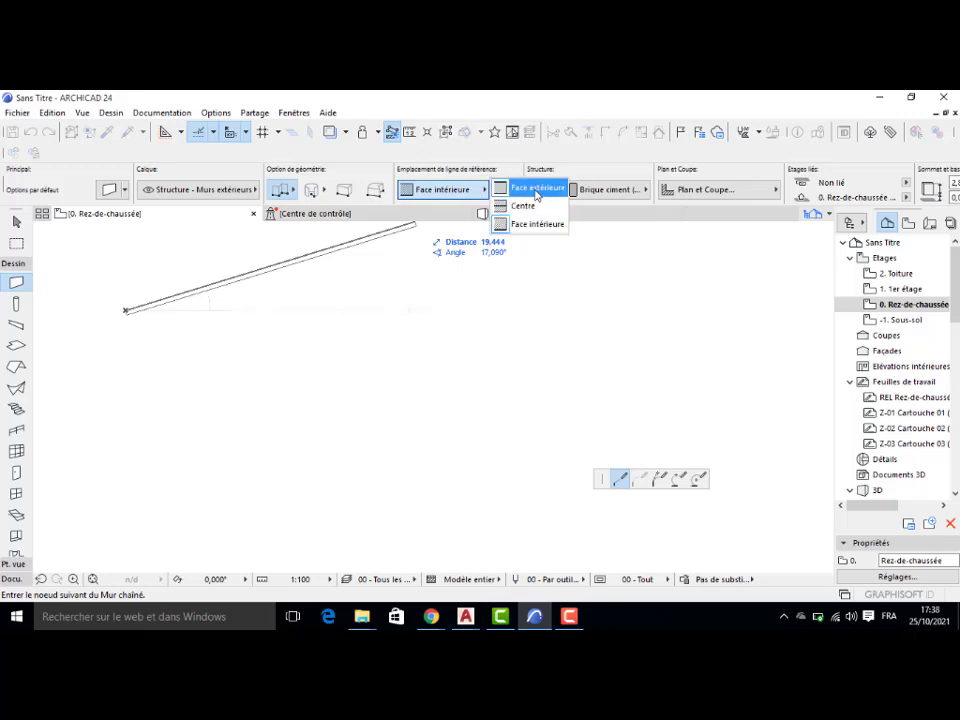
pyautogui.click(531, 226)
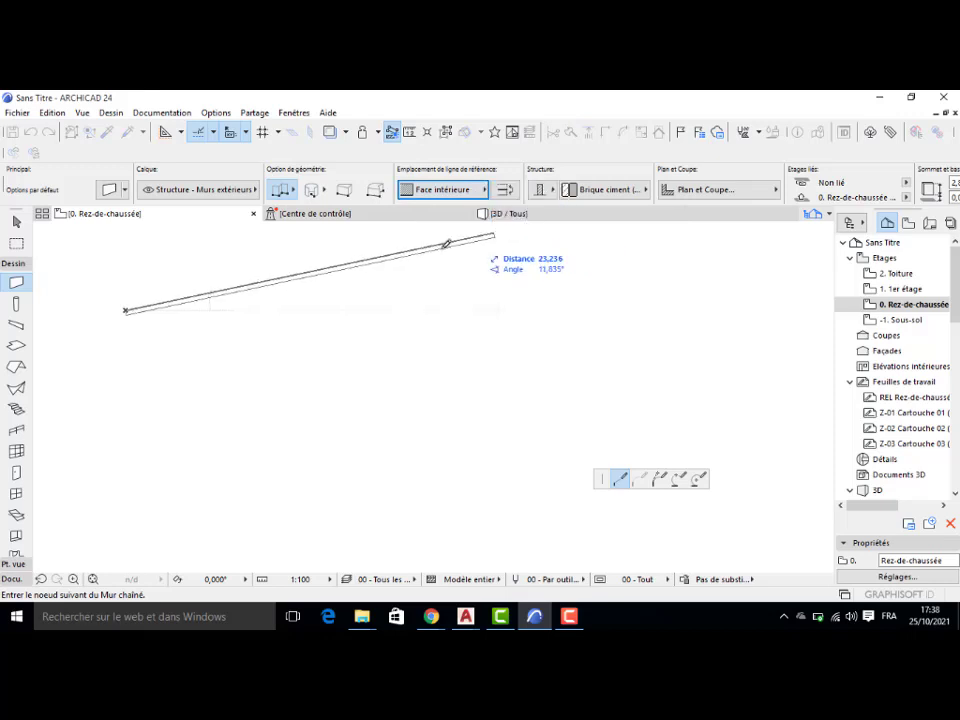
pyautogui.click(421, 190)
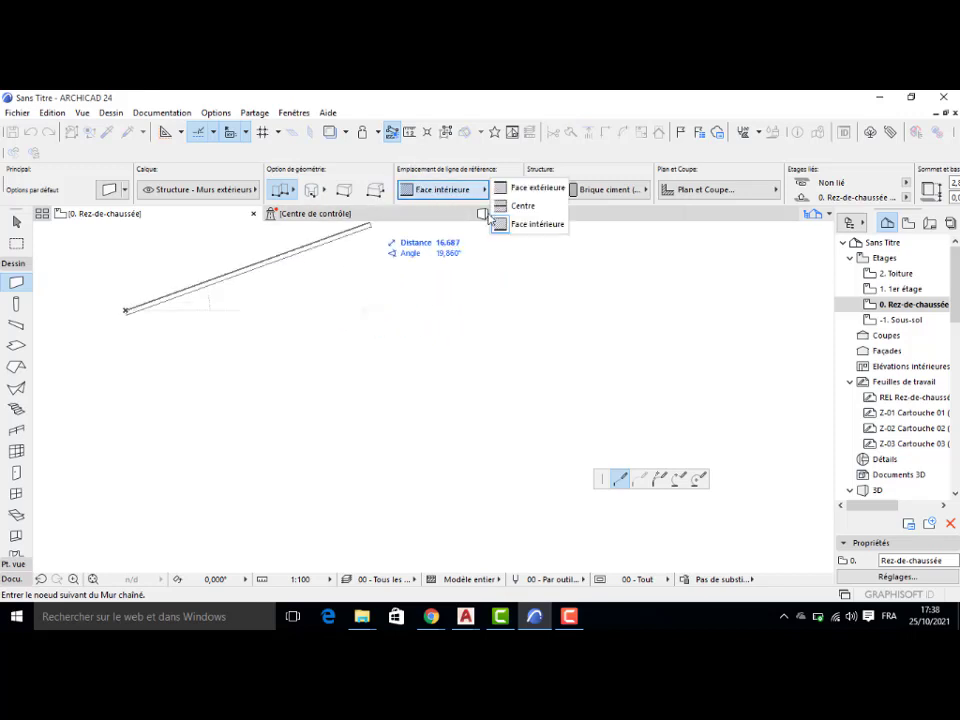
pyautogui.click(527, 187)
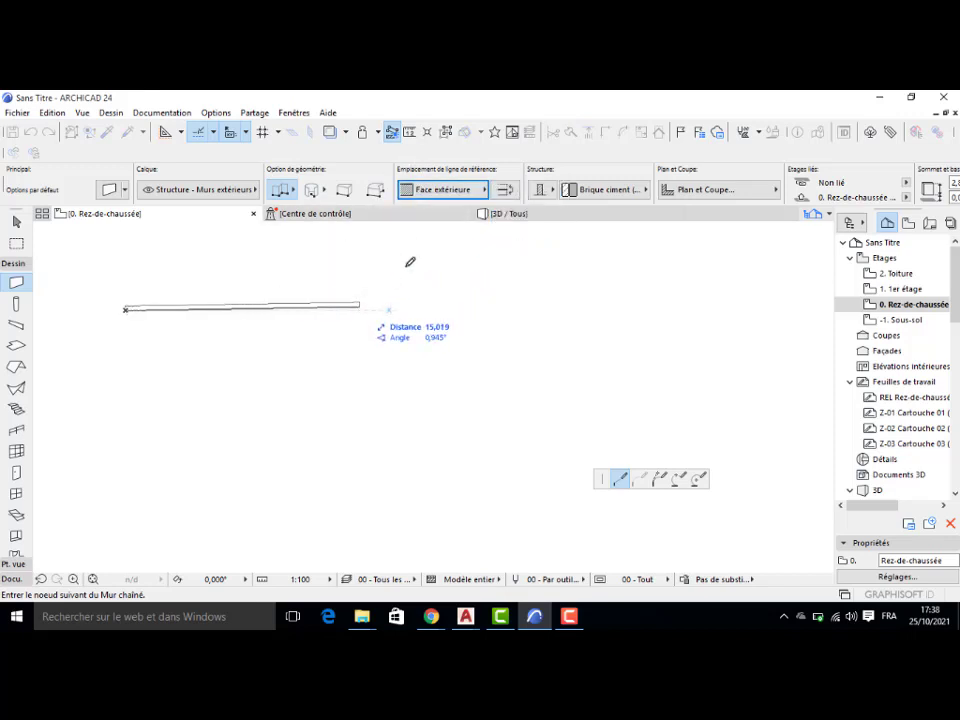
pyautogui.click(483, 189)
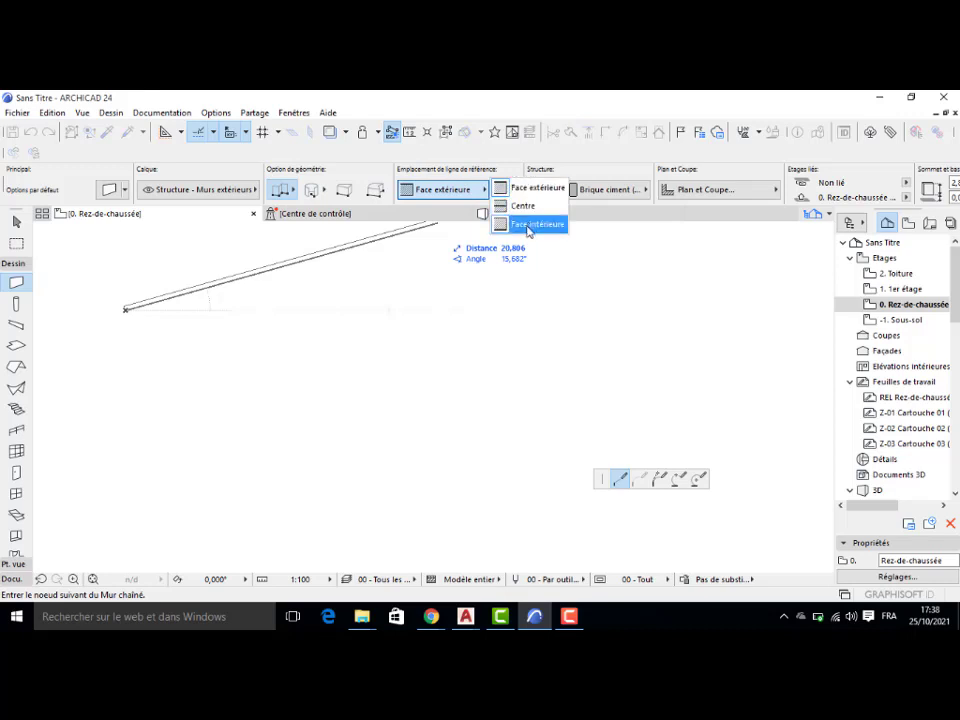
pyautogui.click(530, 224)
# Step: Draw the first two chained walls: 10 m horizontally to the right, followed by 10 m straight down
pyautogui.moveTo(362, 313); pyautogui.dragTo(476, 364, button='middle')
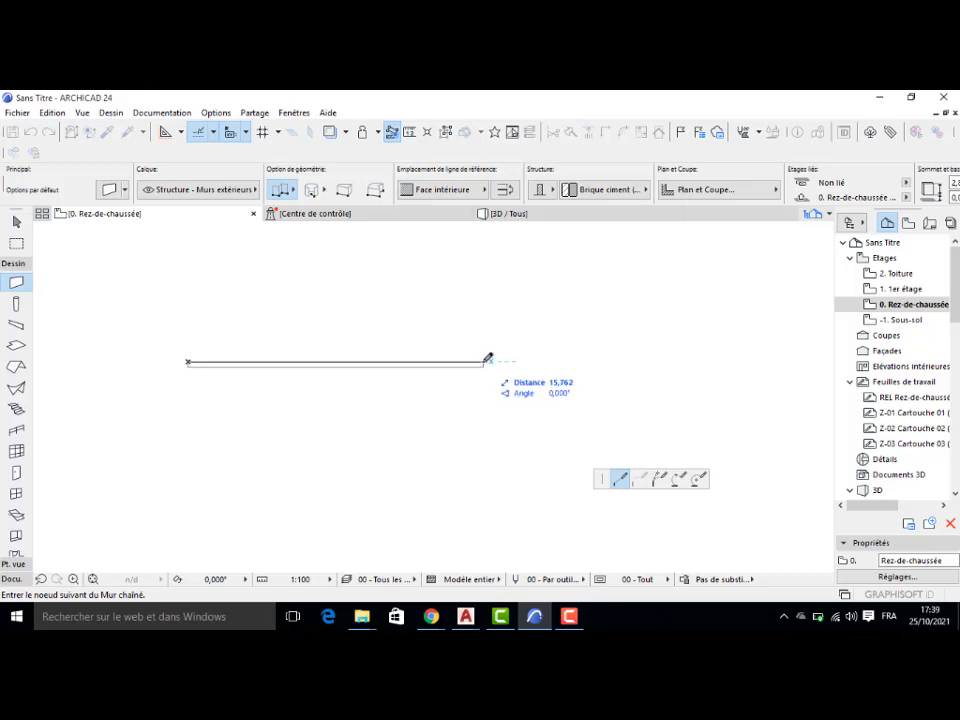
pyautogui.write('1')
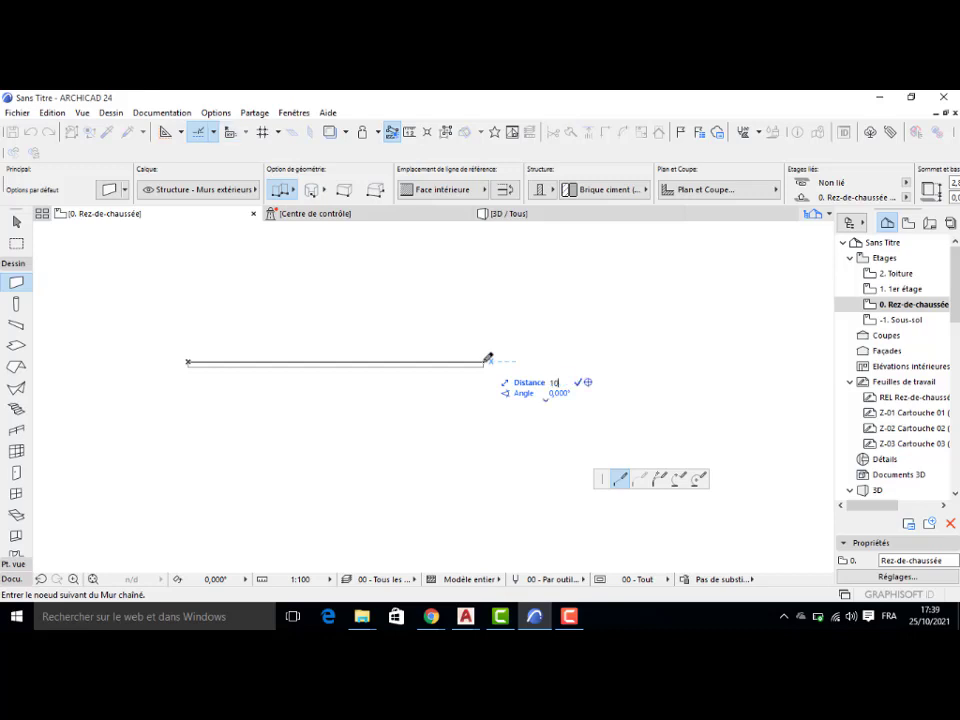
pyautogui.write('0')
pyautogui.press('Return')
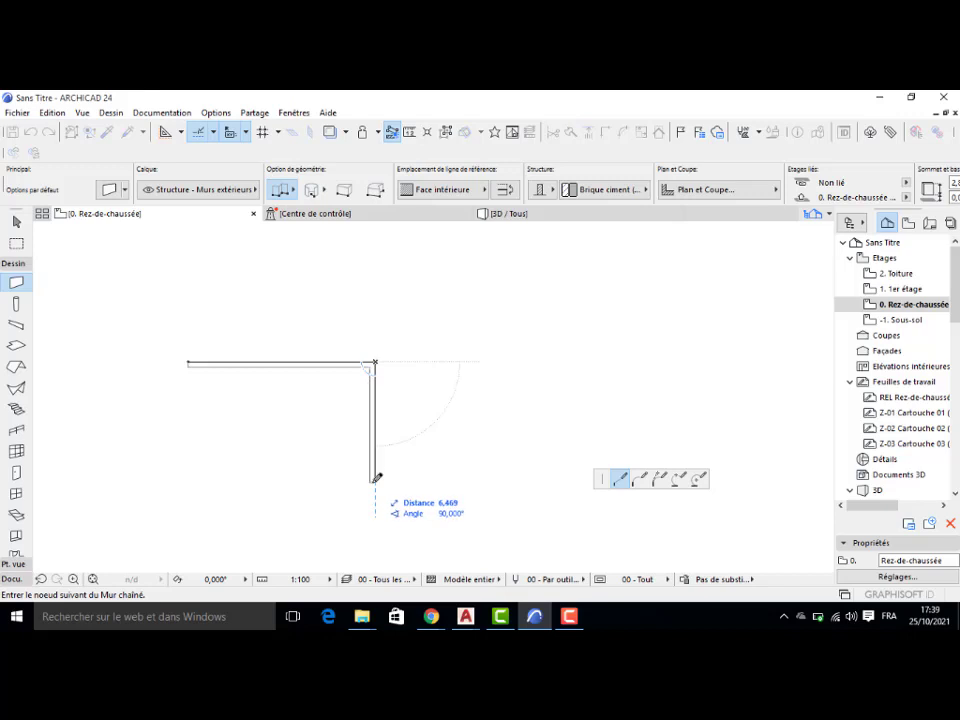
pyautogui.write('10')
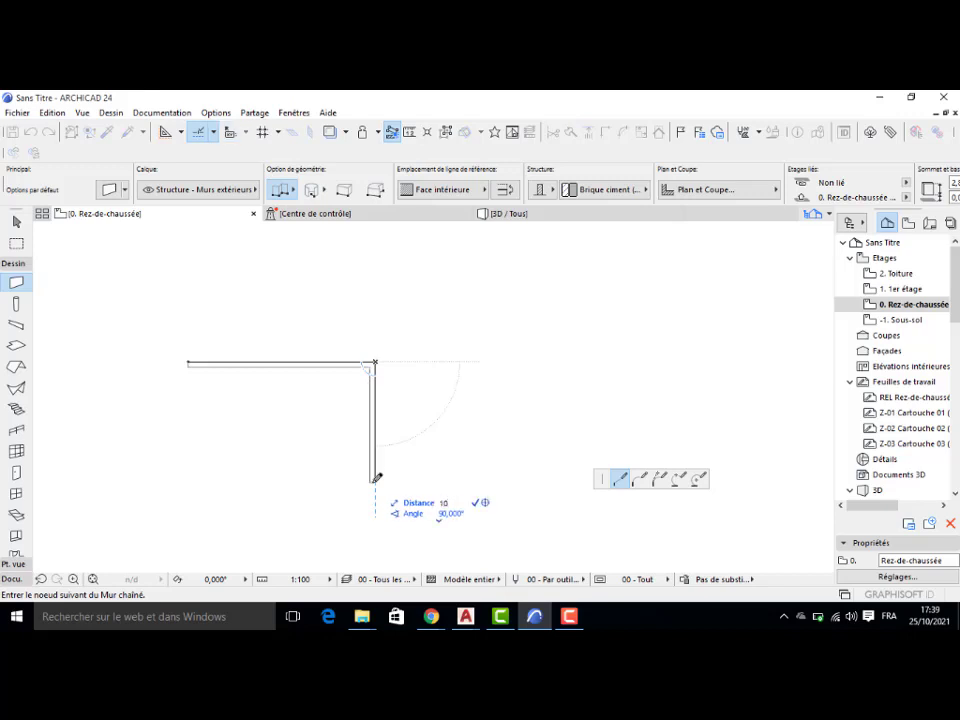
pyautogui.press('Return')
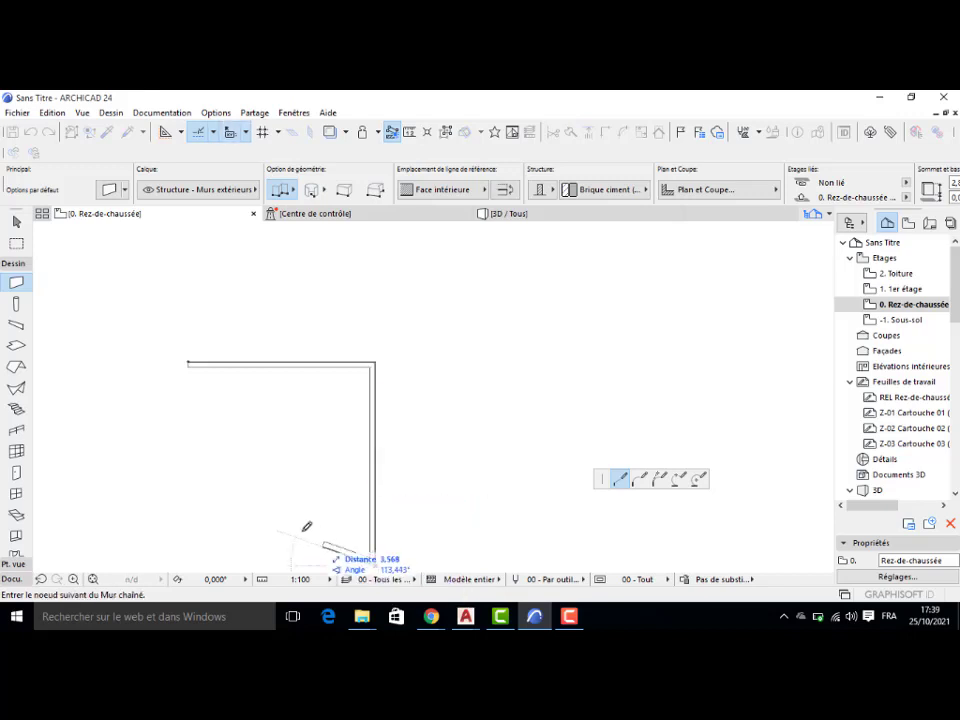
# Step: Continue the wall chain 5,7 m horizontally to the left and 1,6 m straight down to form the recessed corner
pyautogui.moveTo(306, 525); pyautogui.dragTo(357, 450, button='middle')
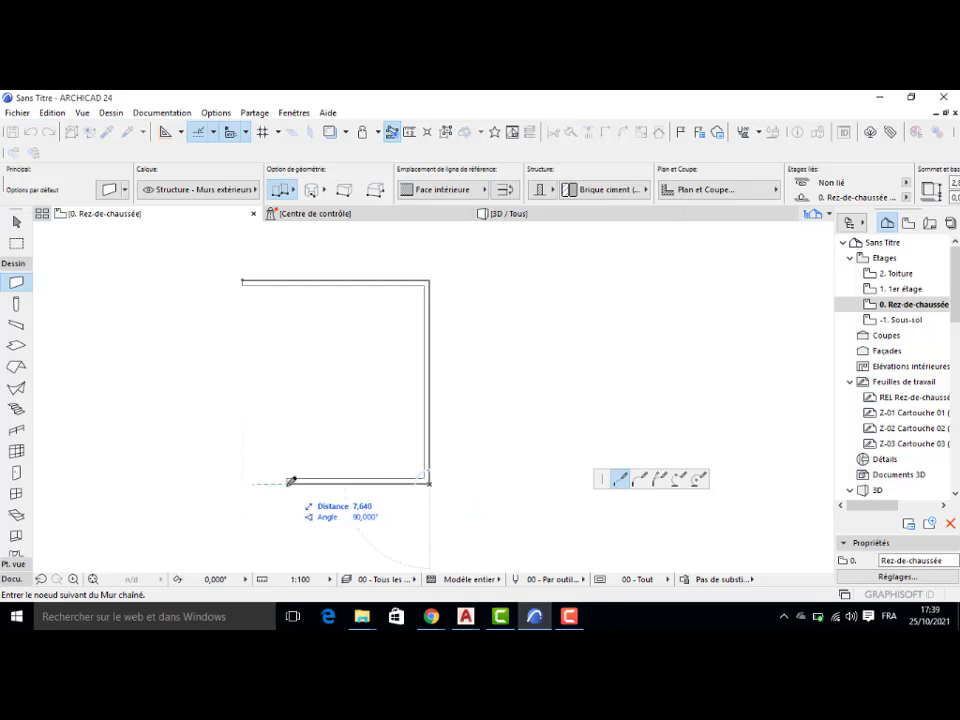
pyautogui.write('5,7')
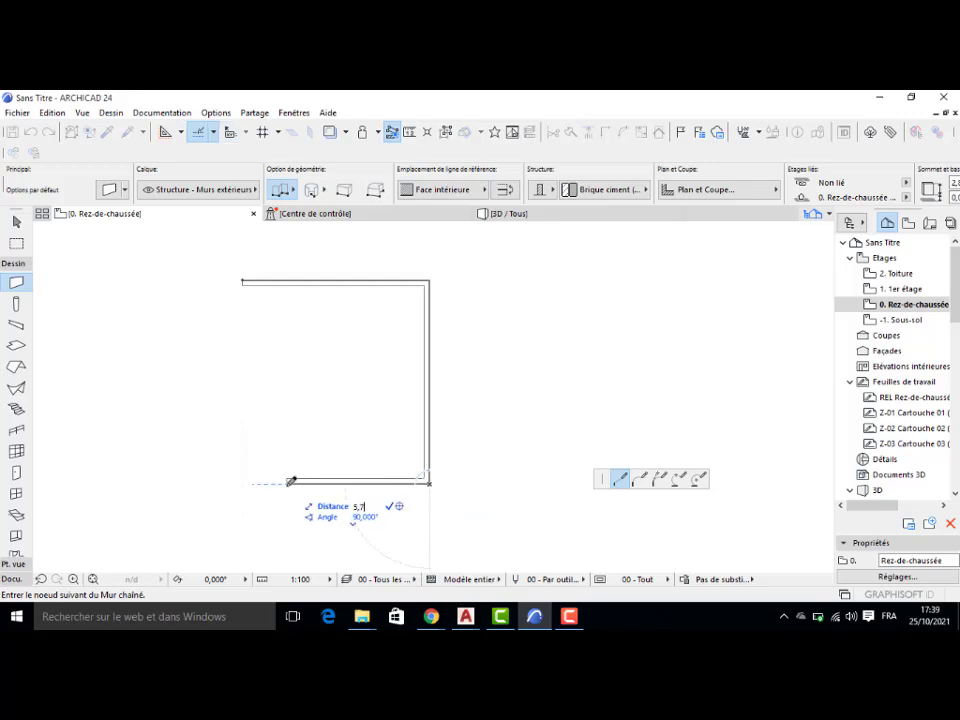
pyautogui.press('Return')
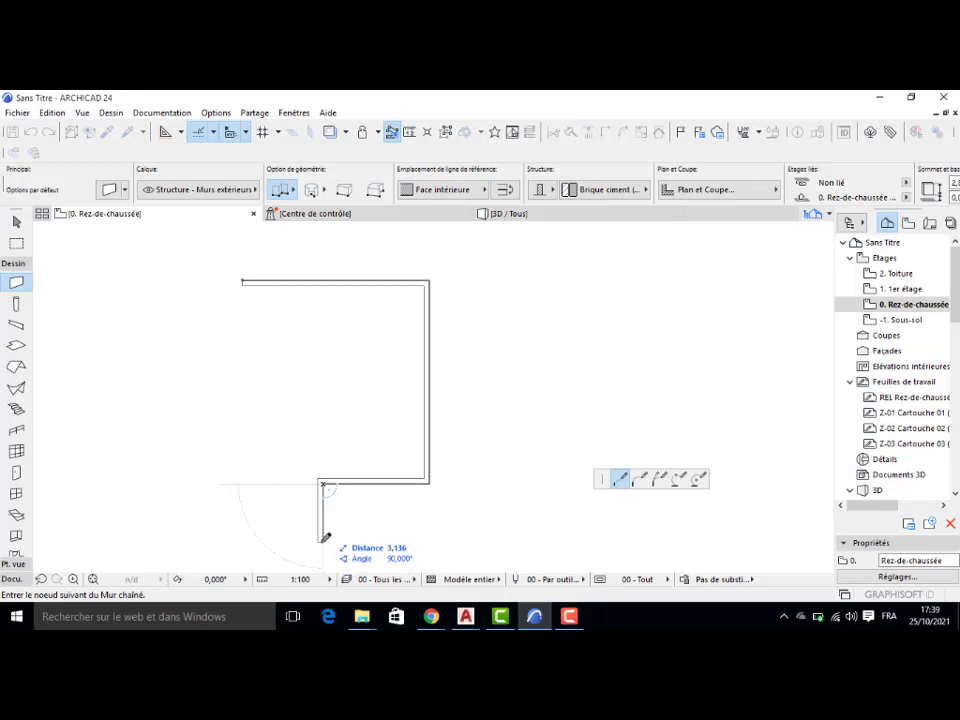
pyautogui.write('1,6')
pyautogui.press('Return')
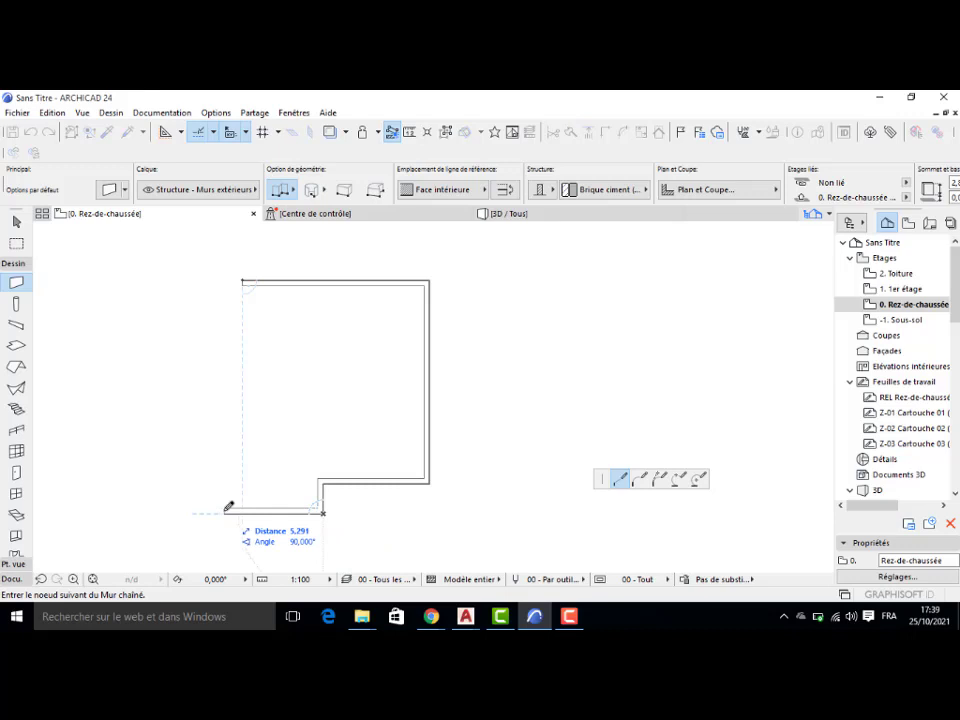
# Step: Add a 4,3 m wall to the left and close the wall chain at its starting point
pyautogui.write('4')
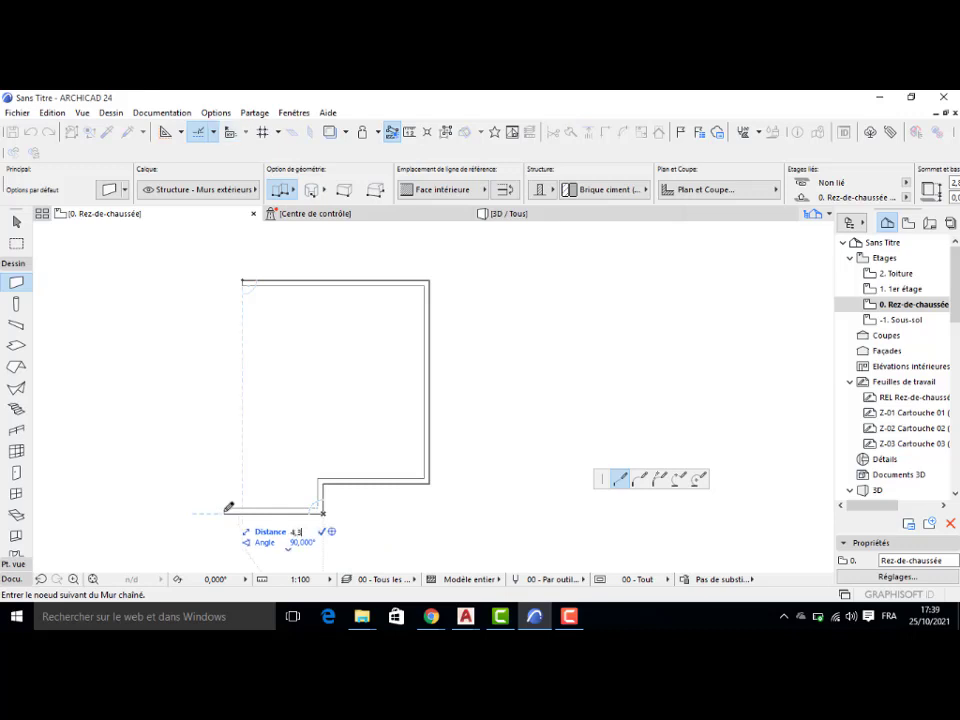
pyautogui.write(',3')
pyautogui.press('Return')
pyautogui.click(243, 278)
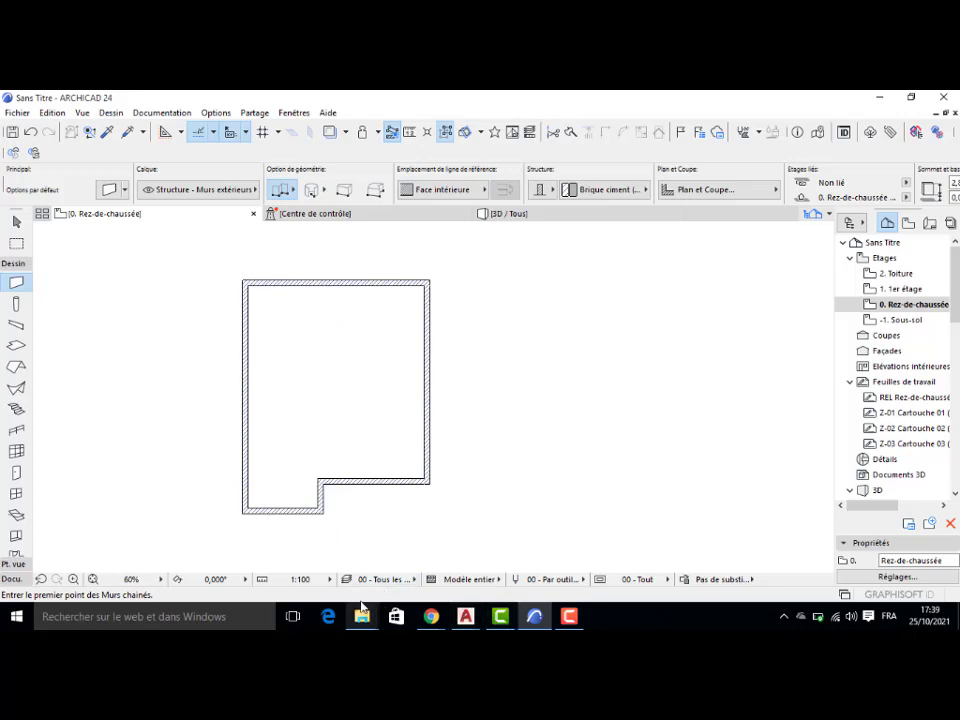
# Step: Switch to the BigBlueButton session in Chrome, toggle its screen sharing, and return to the ARCHICAD plan
pyautogui.moveTo(430, 614)
pyautogui.click(404, 574)
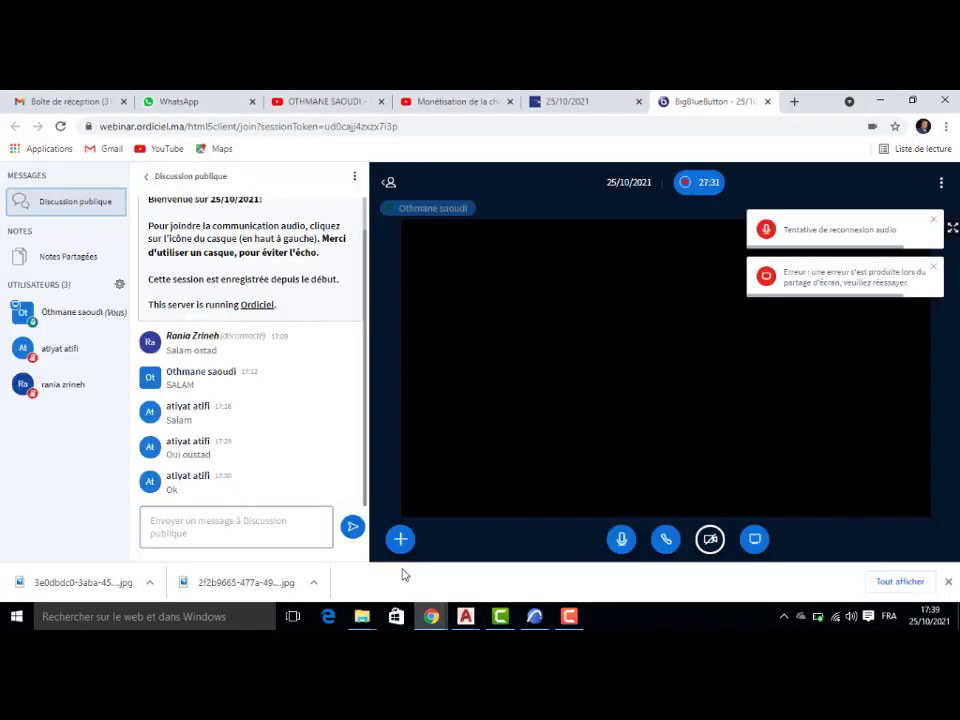
pyautogui.click(751, 541)
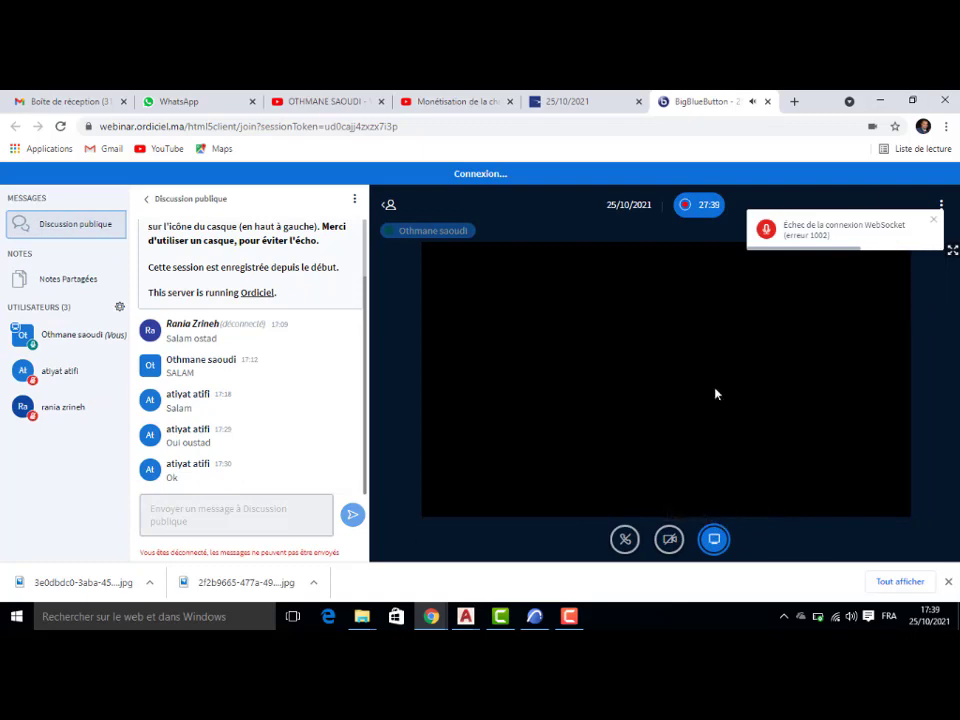
pyautogui.click(879, 101)
# Step: Copy the top exterior wall 3,7 m straight down as the first horizontal interior wall
pyautogui.moveTo(439, 396); pyautogui.dragTo(467, 418, button='middle')
pyautogui.press('Escape')
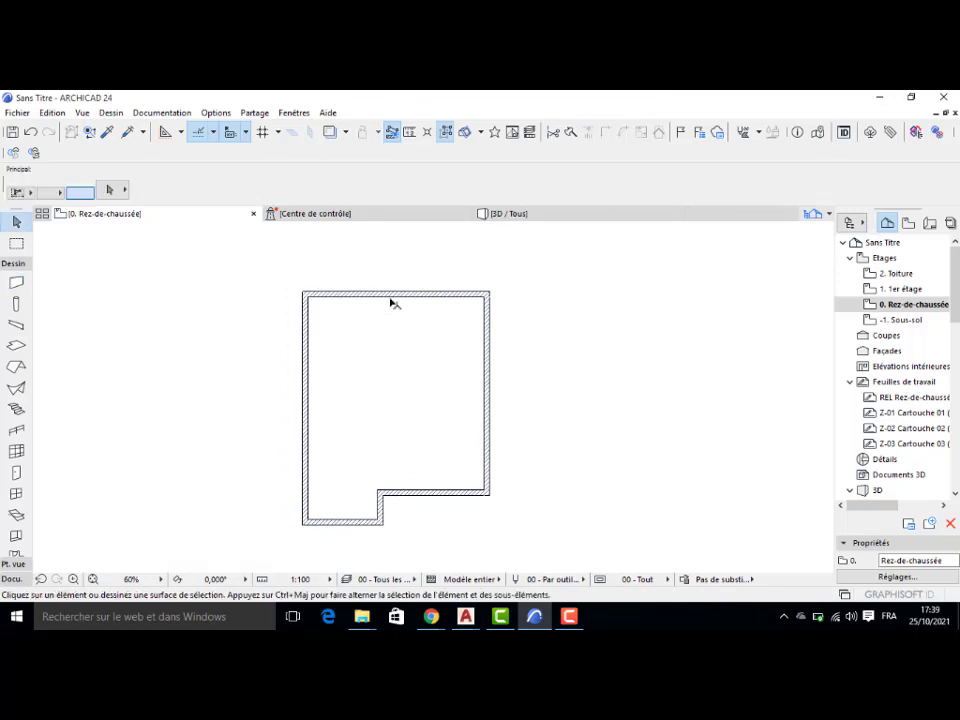
pyautogui.click(395, 298)
pyautogui.click(389, 300)
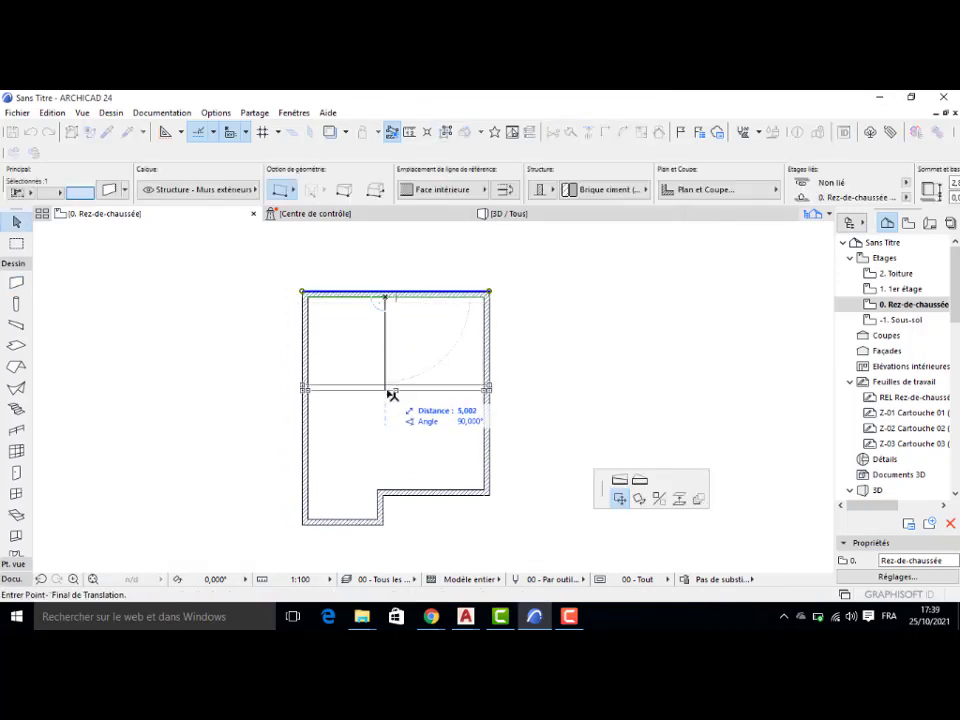
pyautogui.press('ctrl')
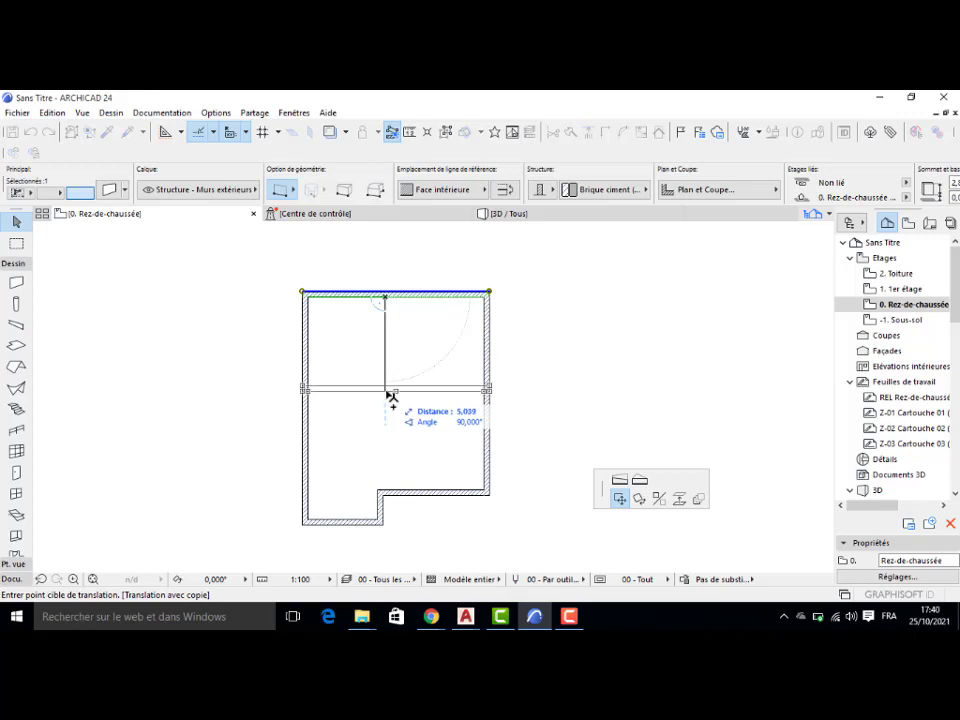
pyautogui.scroll(1, 391, 396)
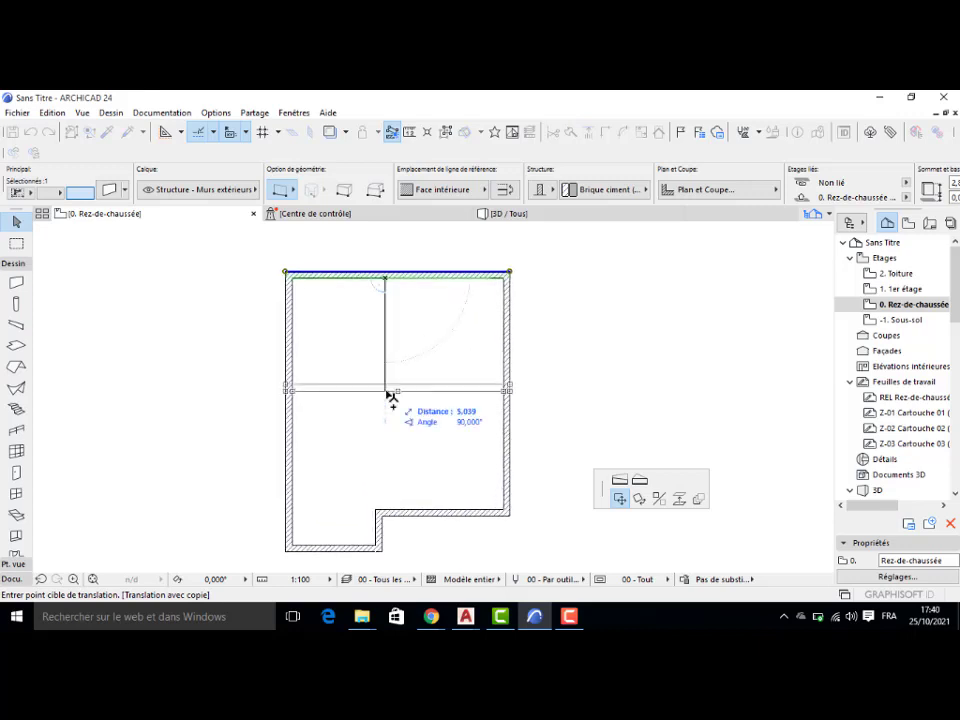
pyautogui.write('3')
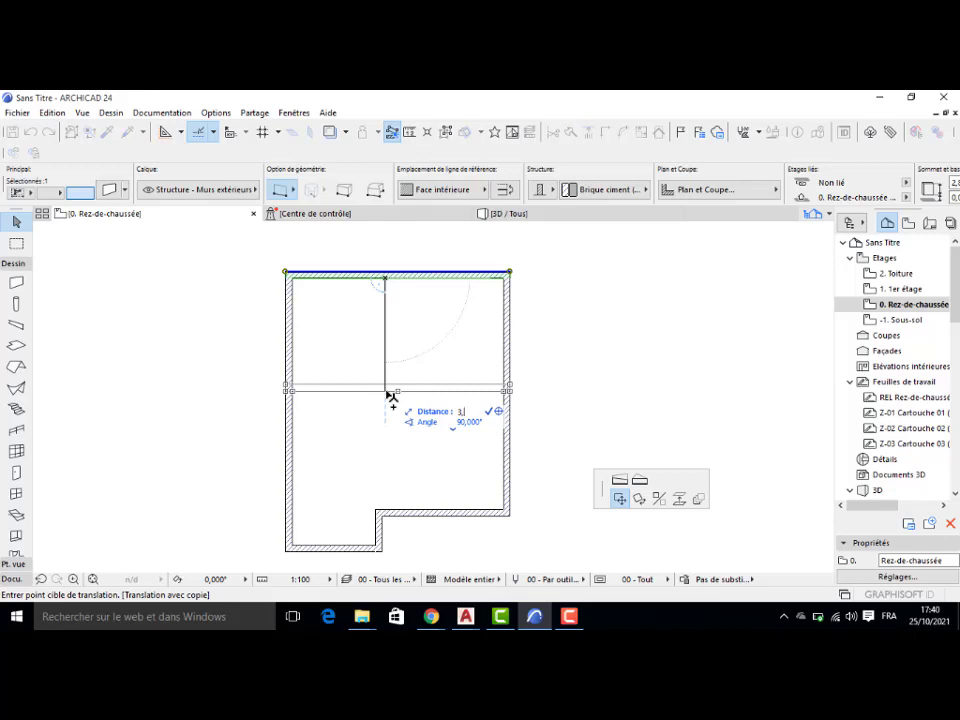
pyautogui.write(',7')
pyautogui.press('Return')
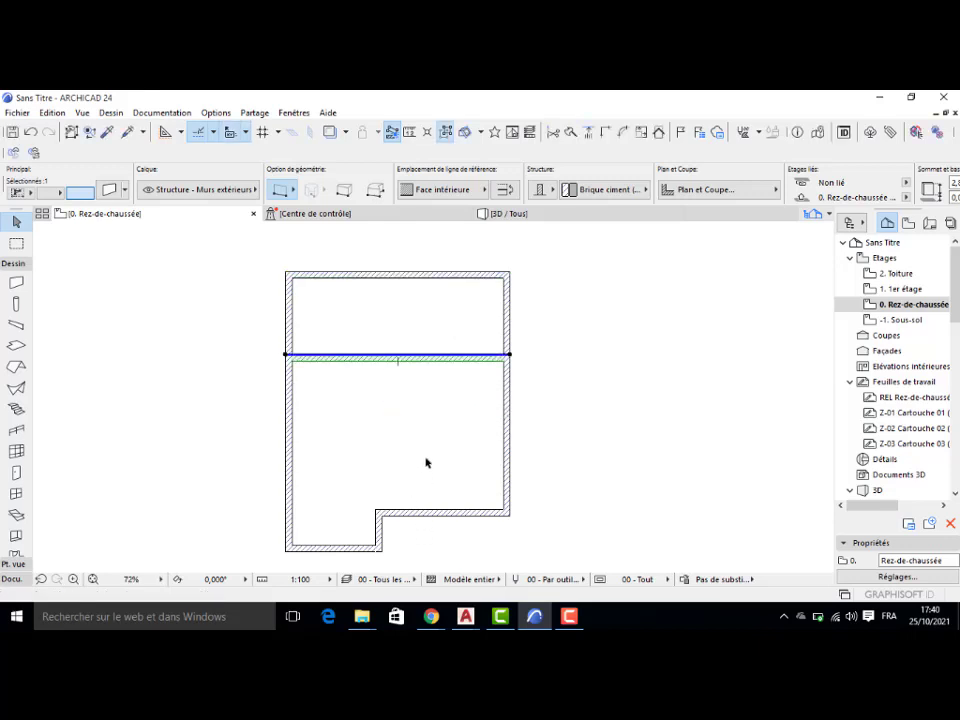
# Step: Copy the new interior wall 2,8 m straight down to add a second horizontal interior wall
pyautogui.click(447, 361)
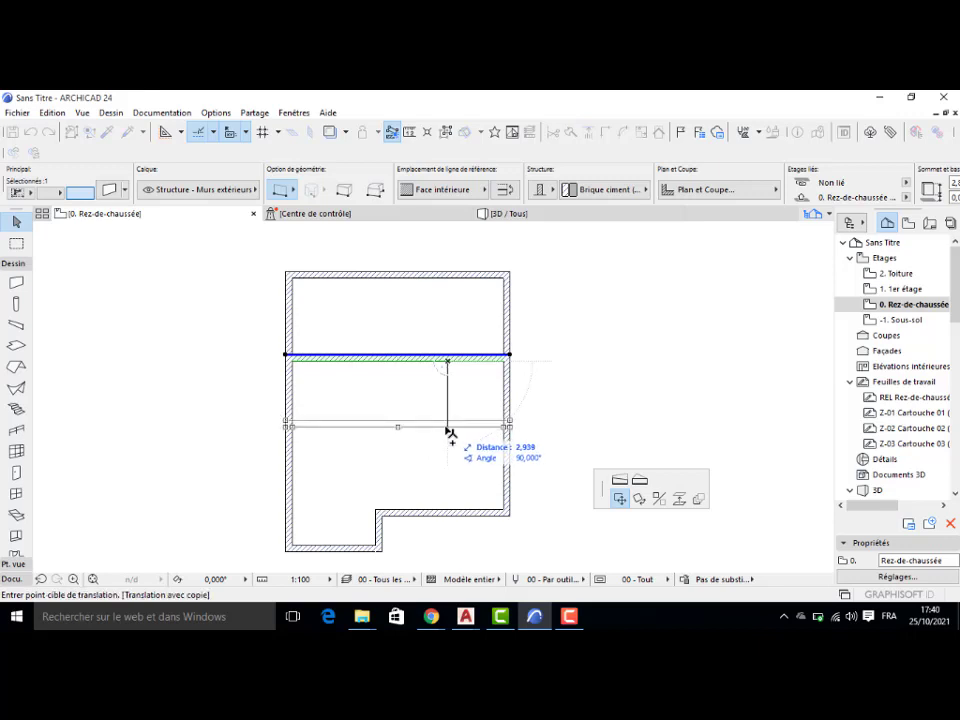
pyautogui.write('3')
pyautogui.write(',8')
pyautogui.press('Return')
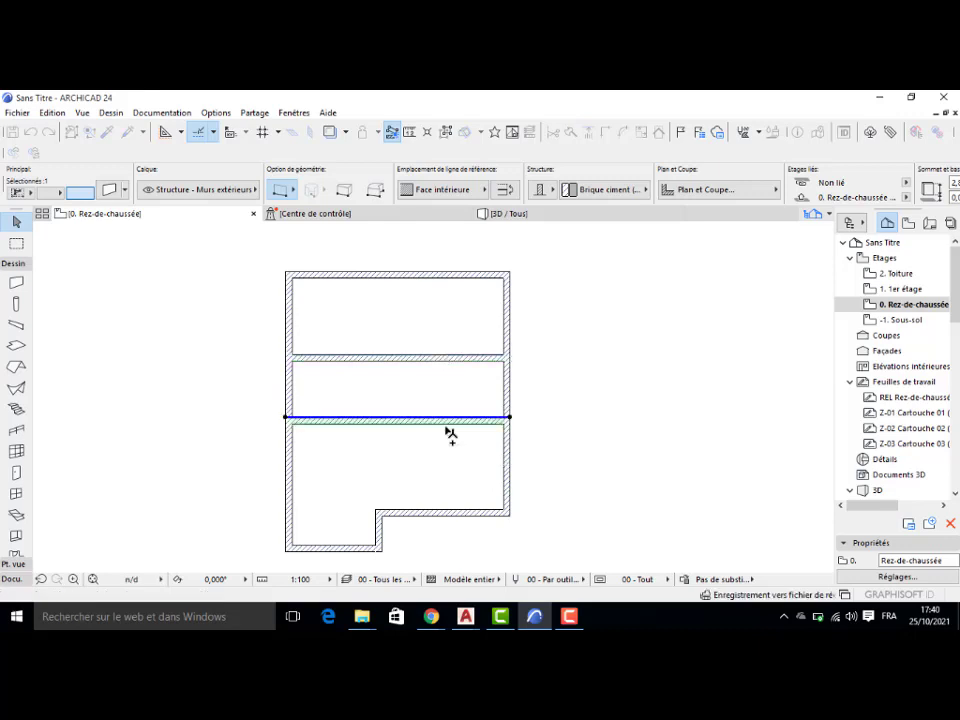
pyautogui.press('Escape')
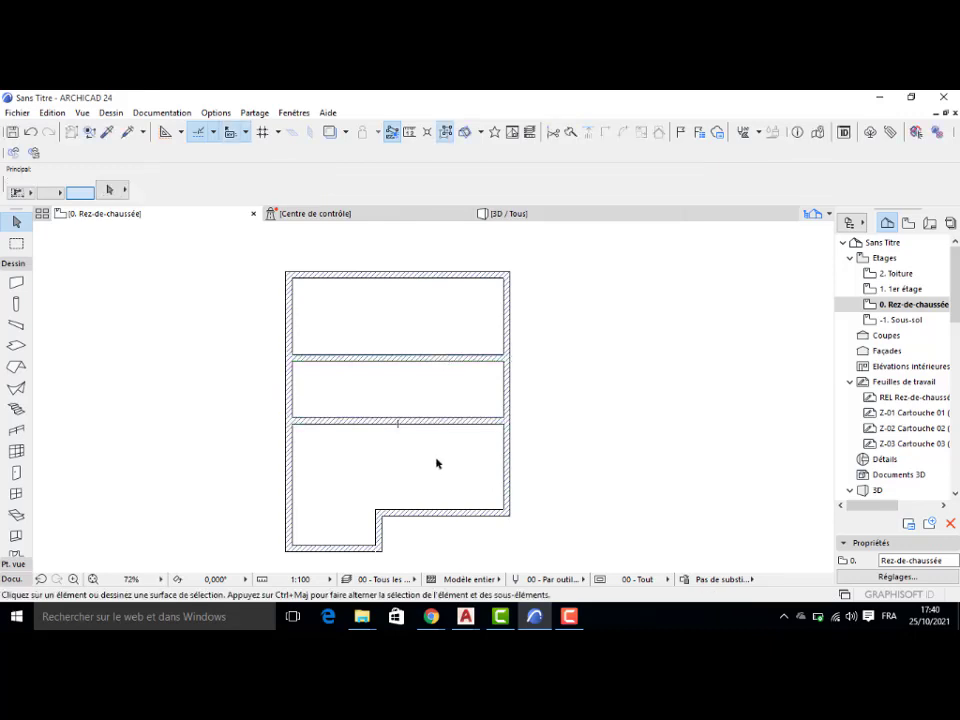
# Step: Set the default wall thickness to 0,1 m
pyautogui.click(16, 285)
pyautogui.click(282, 189)
pyautogui.click(288, 181)
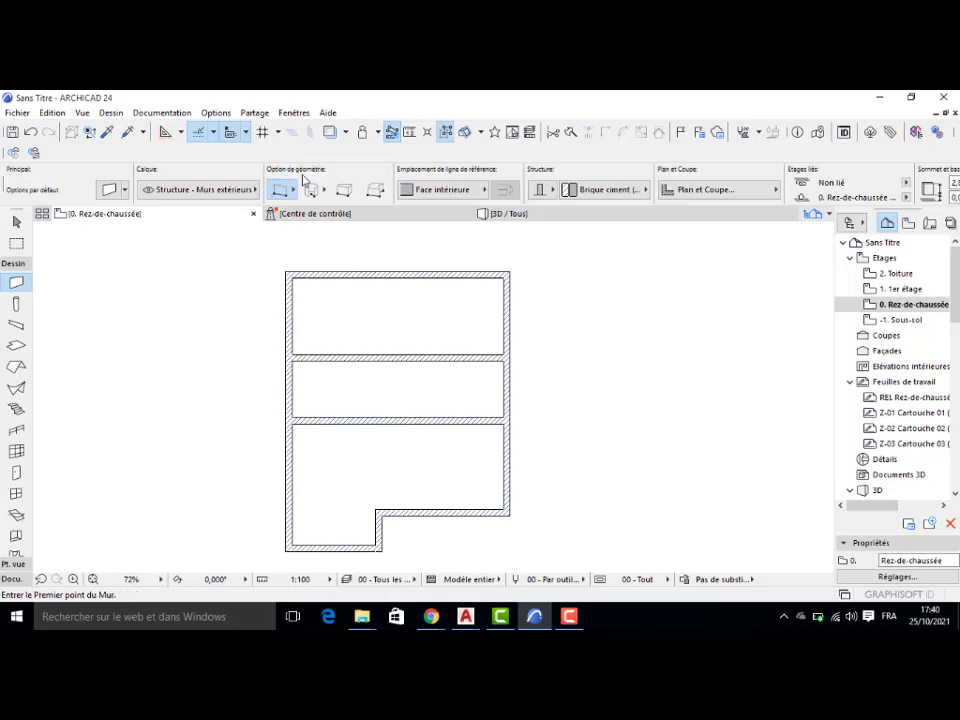
pyautogui.click(106, 190)
pyautogui.click(335, 153)
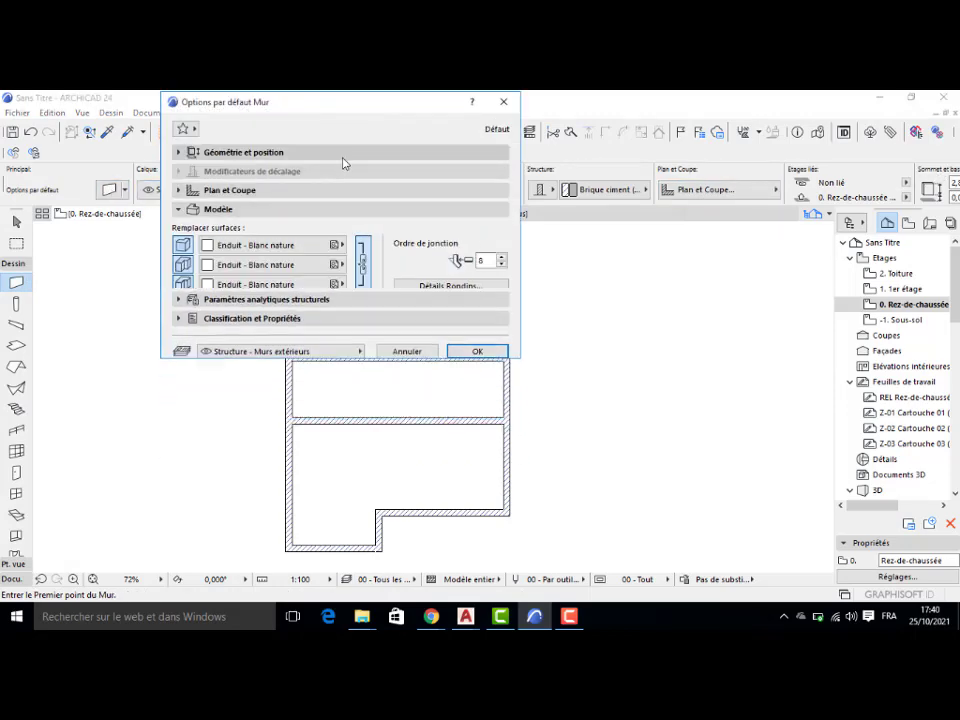
pyautogui.click(475, 249)
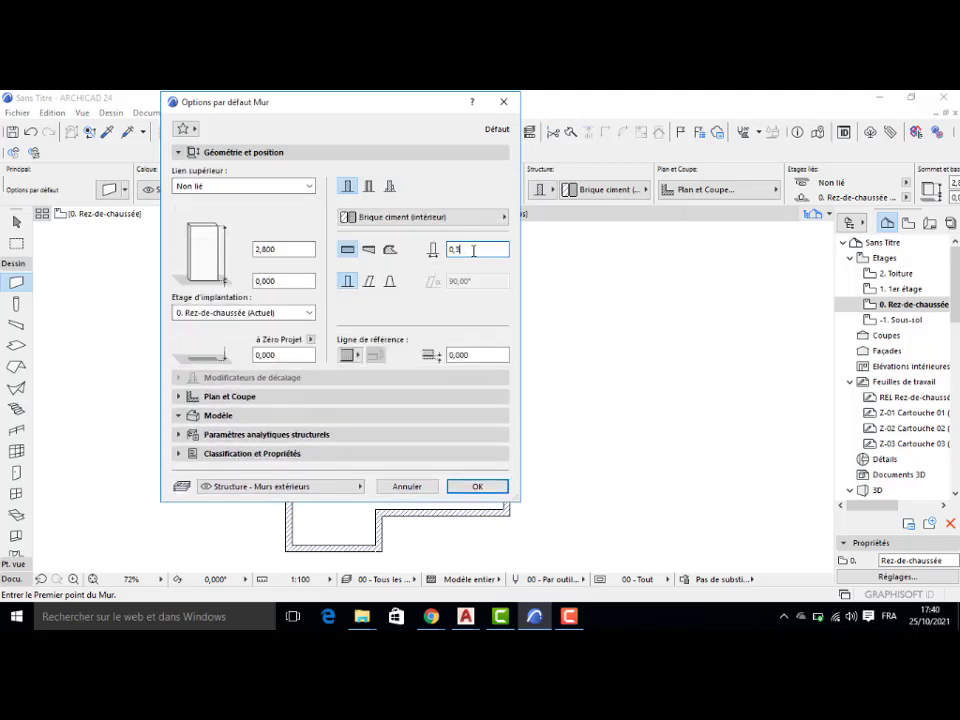
pyautogui.press('Return')
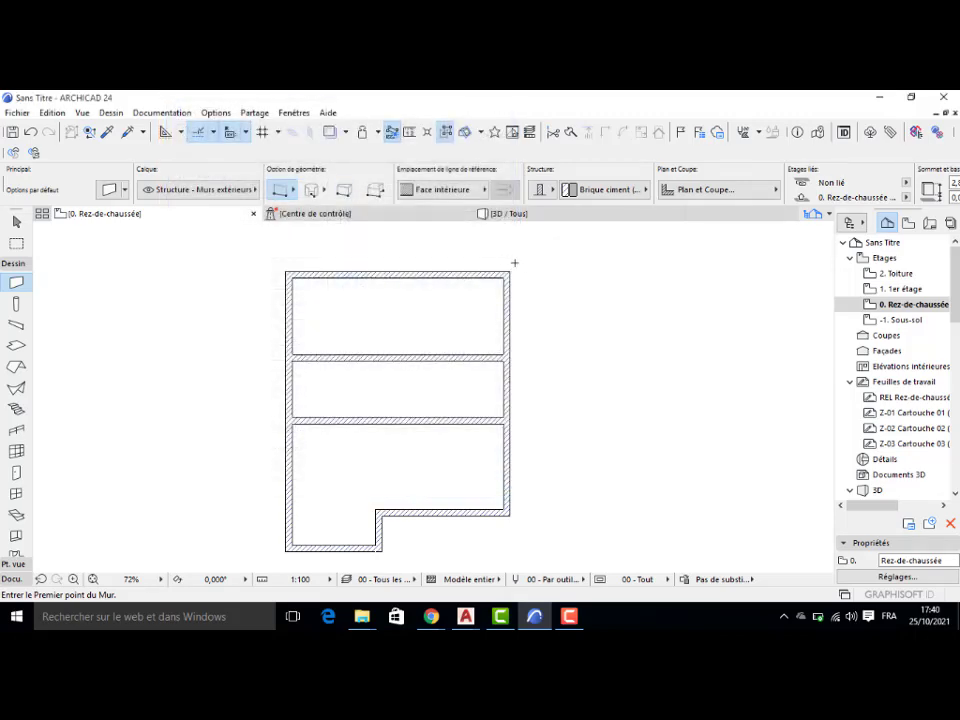
# Step: Select all walls in the plan and reduce their thickness to about 0,2 m
pyautogui.hotkey('ctrl', 'a')
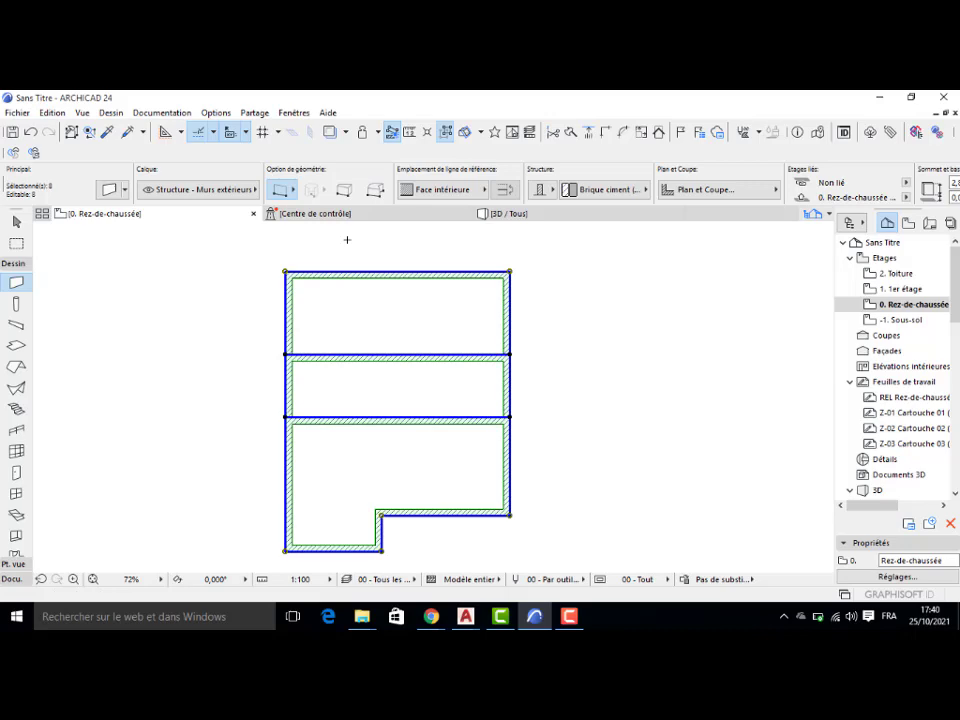
pyautogui.click(108, 189)
pyautogui.click(479, 248)
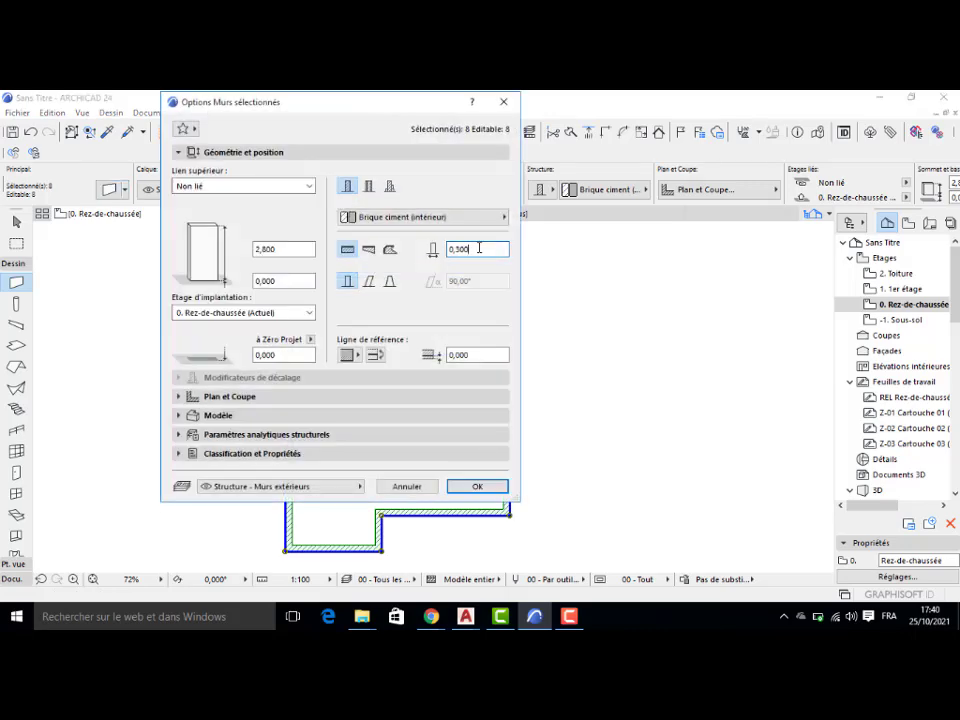
pyautogui.write('5')
pyautogui.click(478, 486)
# Step: Cancel the wall just started and delete both horizontal interior walls
pyautogui.click(471, 344)
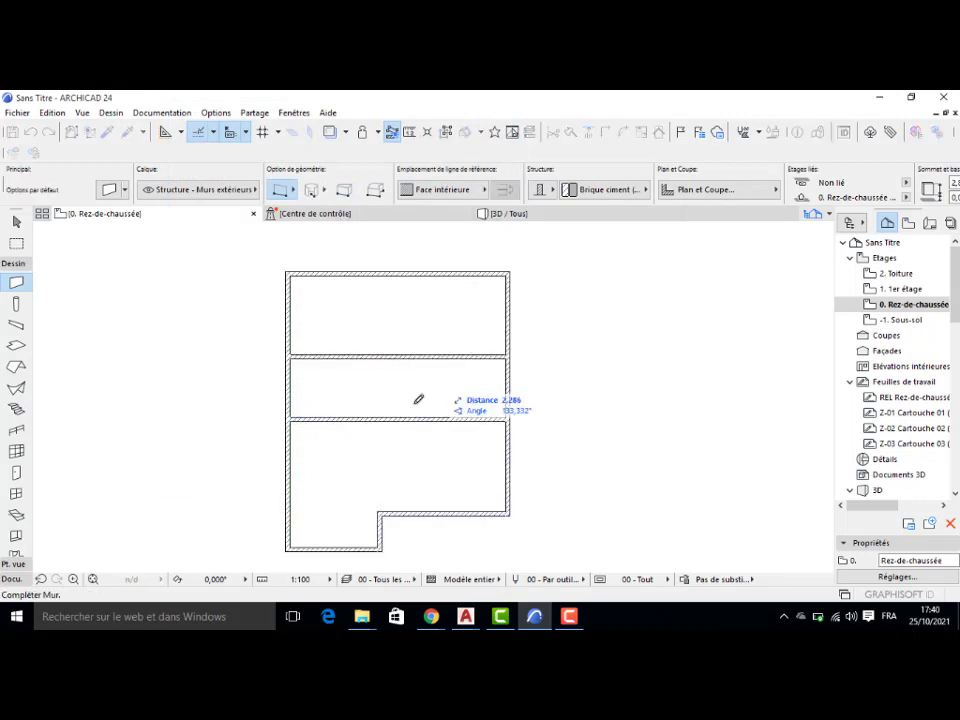
pyautogui.press('Escape')
pyautogui.press('Escape')
pyautogui.click(445, 360)
pyautogui.keyDown('shift'); pyautogui.click(390, 417); pyautogui.keyUp('shift')
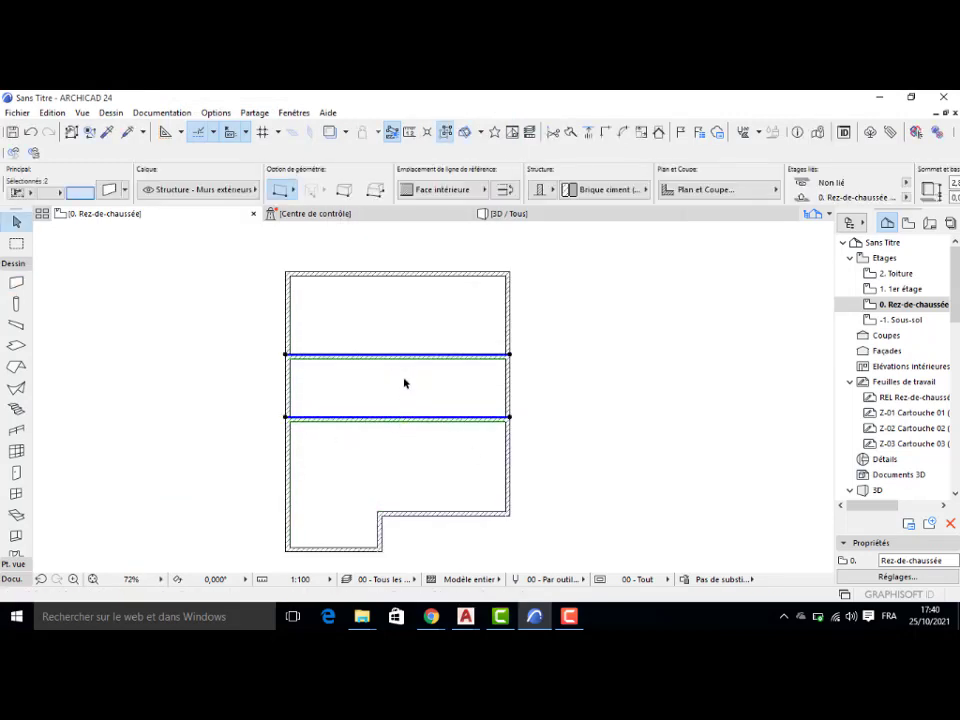
pyautogui.press('Delete')
# Step: Recreate the upper horizontal interior wall by copying the thinned top exterior wall 3,7 m straight down
pyautogui.click(437, 274)
pyautogui.click(430, 279)
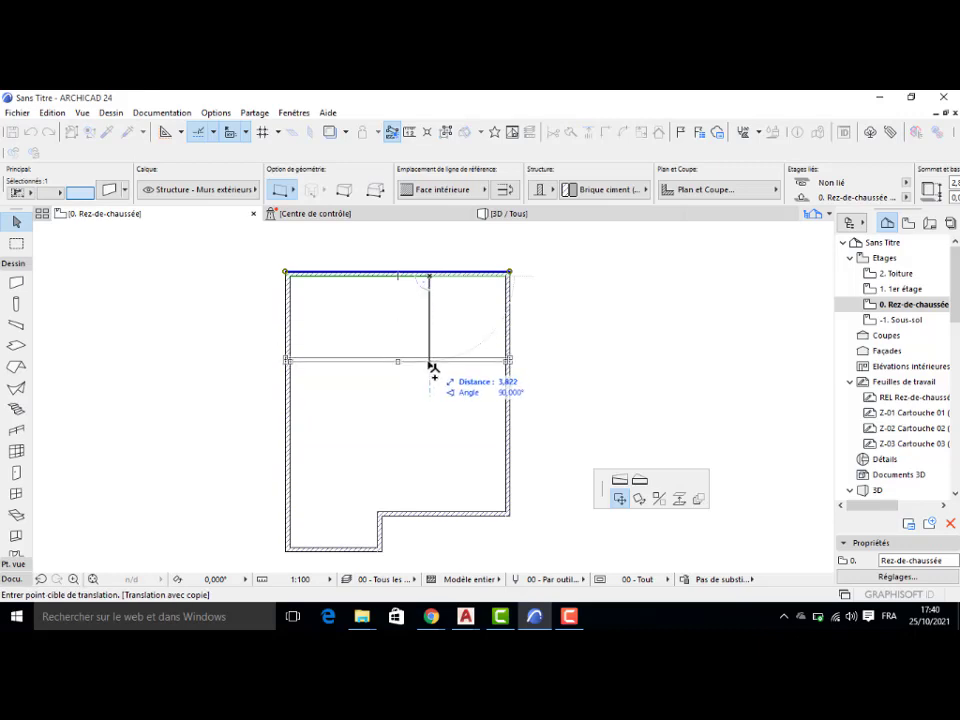
pyautogui.write('3')
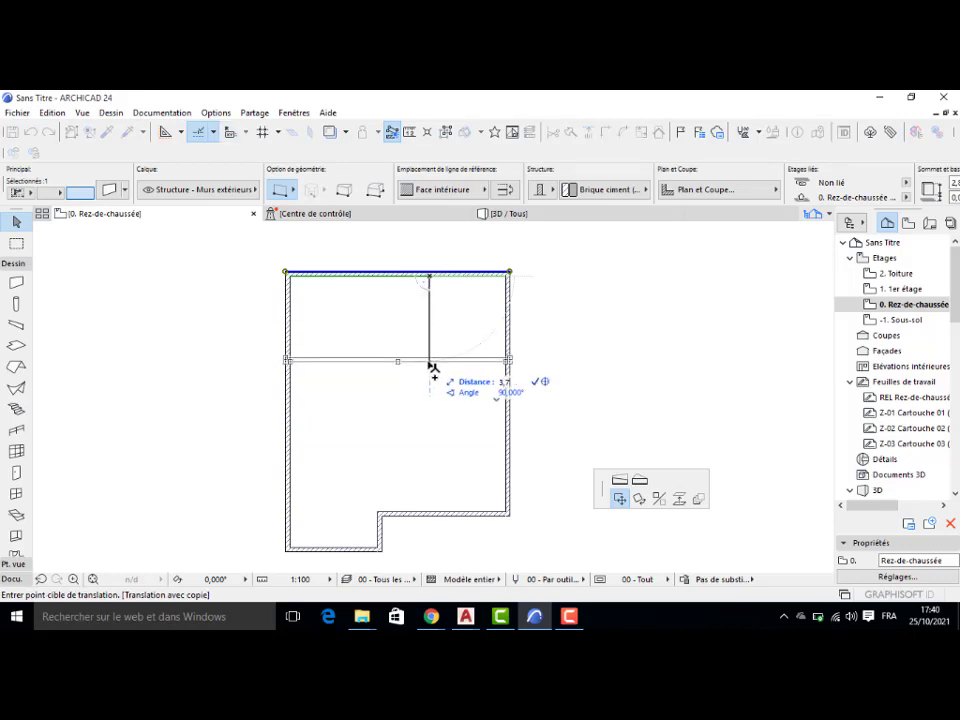
pyautogui.write(',7')
pyautogui.press('Return')
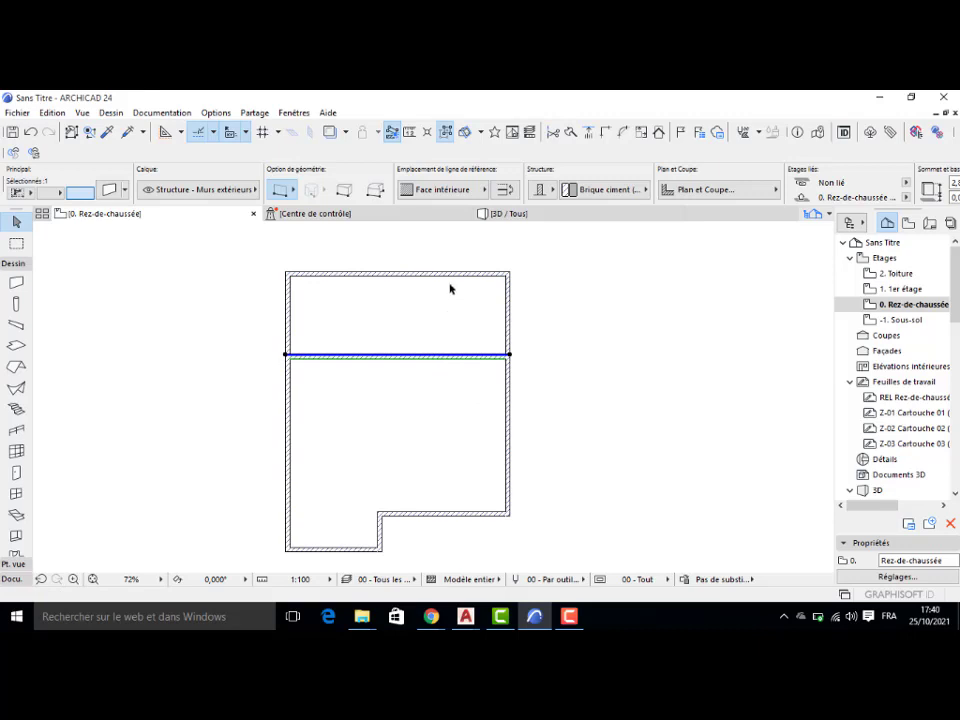
# Step: Copy the upper interior wall 2,8 m straight down to form the lower horizontal interior wall
pyautogui.click(446, 354)
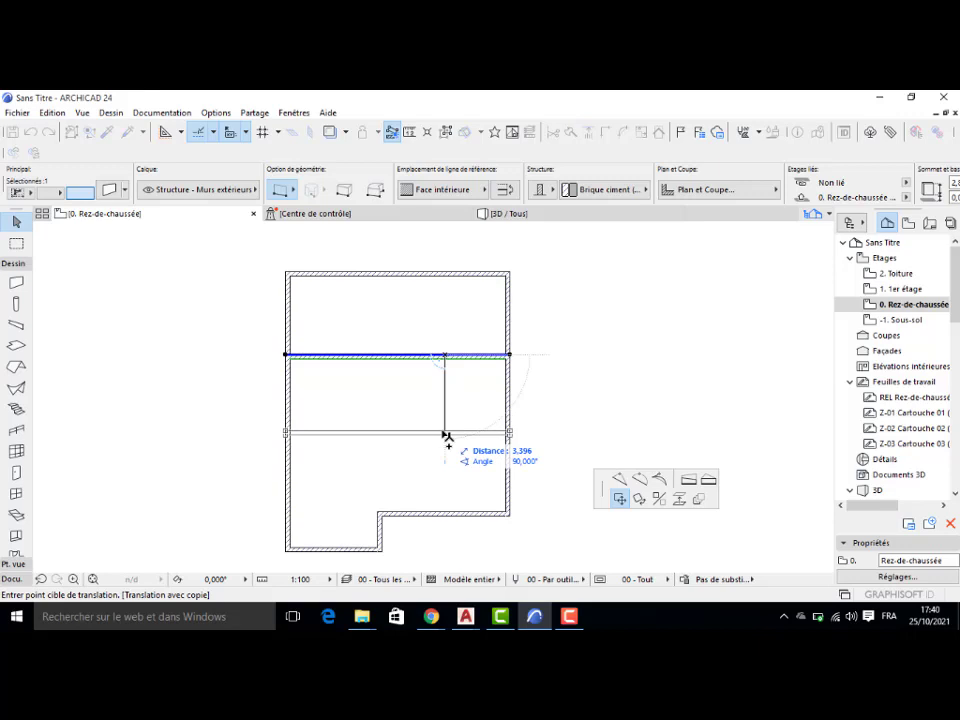
pyautogui.write('3')
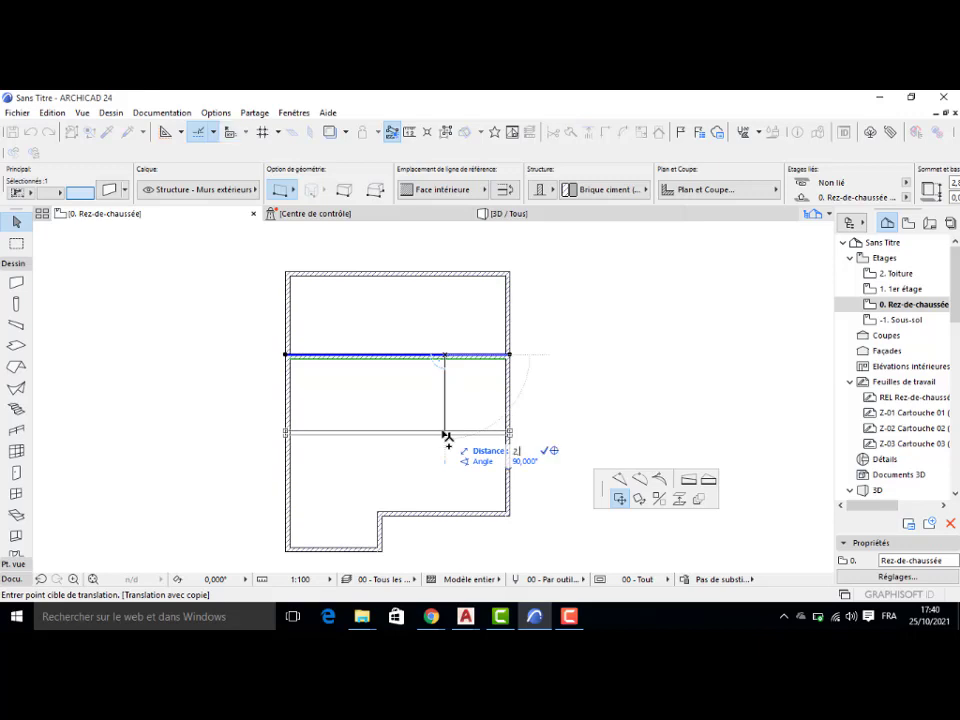
pyautogui.press('Return')
pyautogui.press('Escape')
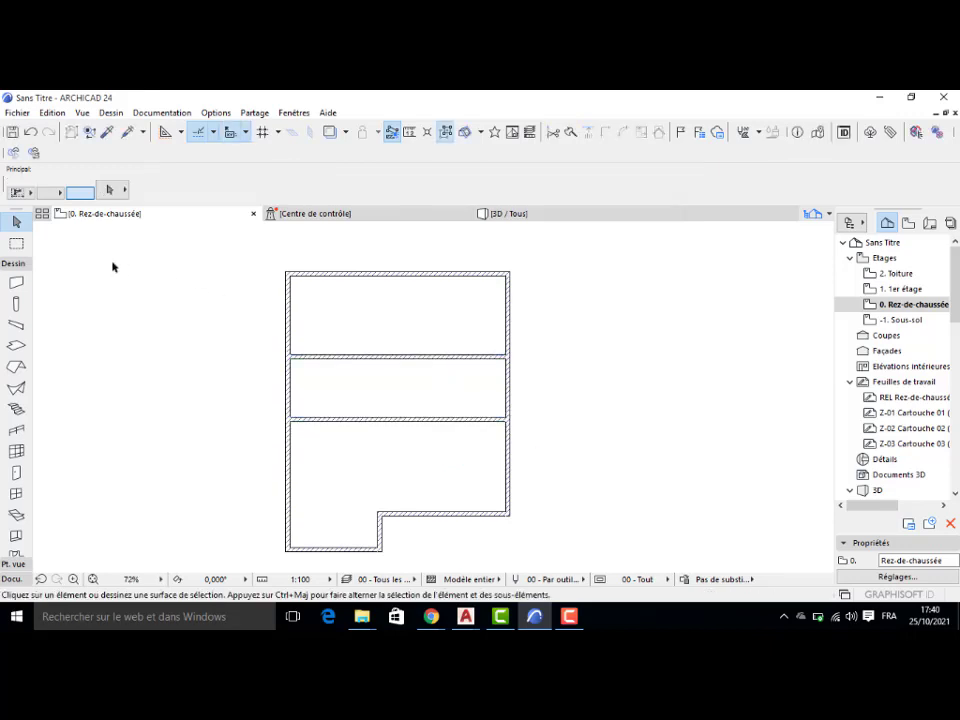
# Step: Draw a 0,1 m thick partition 3,5 m down the right exterior wall's inner face, from the top corner to the upper interior wall
pyautogui.click(16, 283)
pyautogui.doubleClick(16, 285)
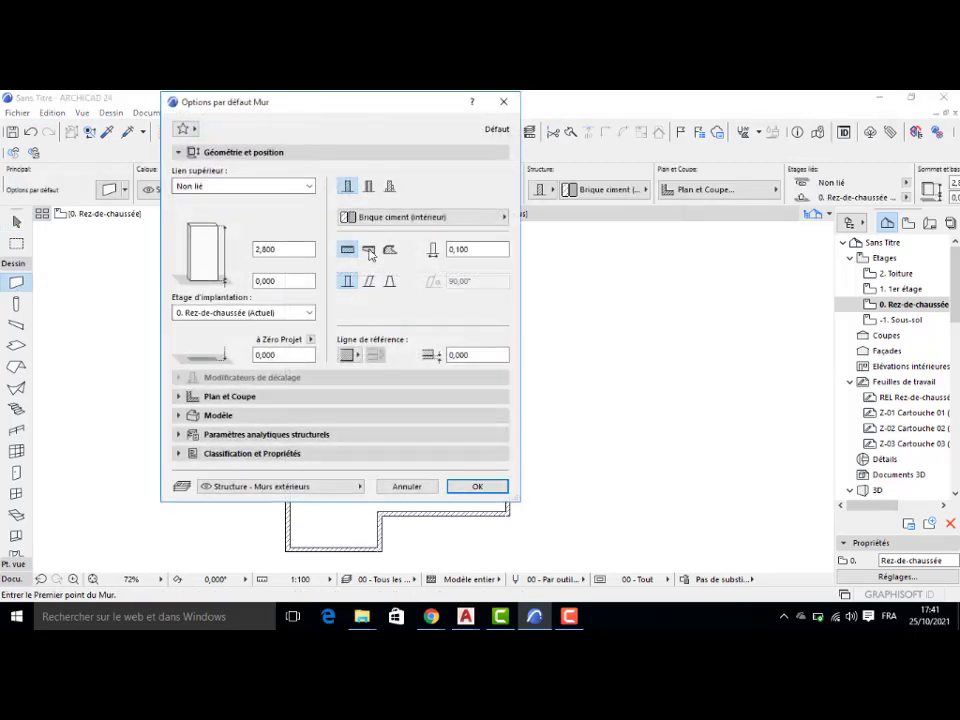
pyautogui.click(477, 488)
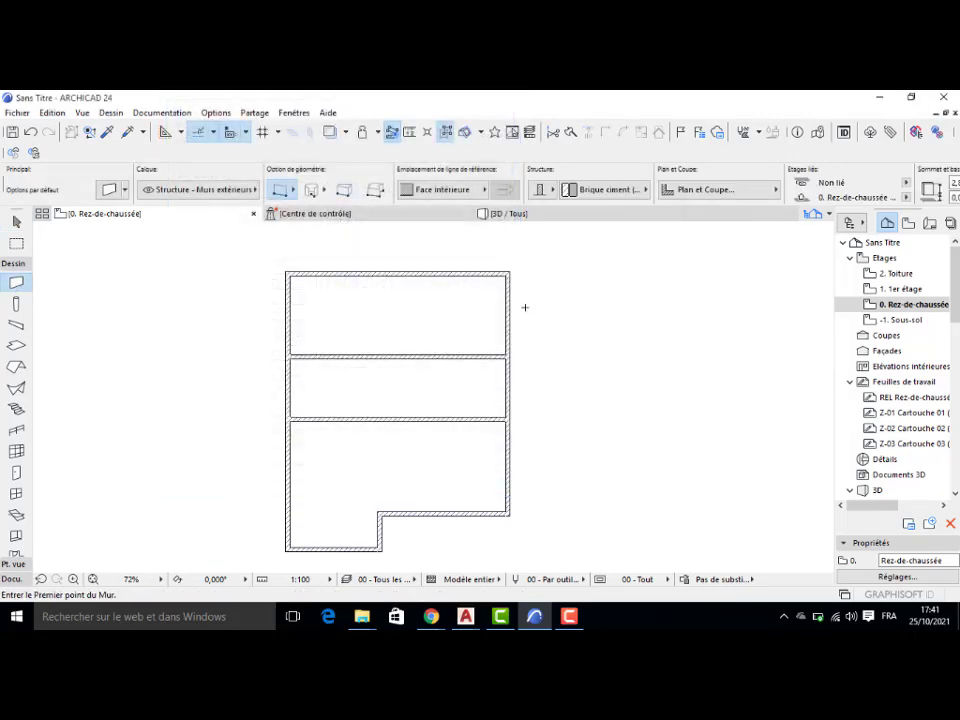
pyautogui.click(280, 190)
pyautogui.click(284, 187)
pyautogui.scroll(2, 470, 277)
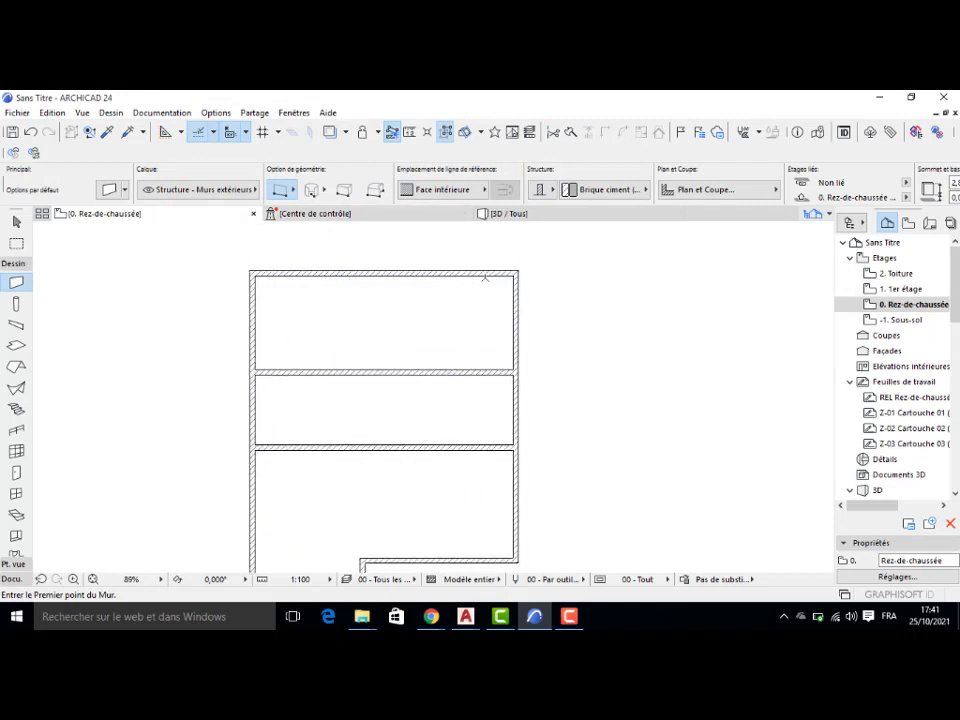
pyautogui.click(520, 271)
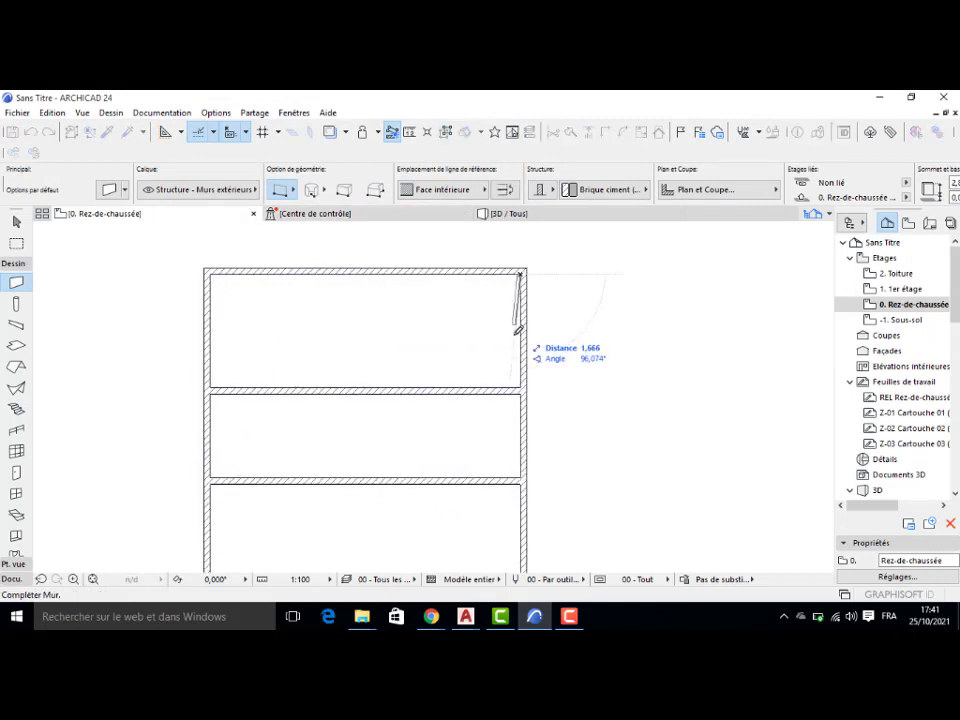
pyautogui.scroll(3, 518, 364)
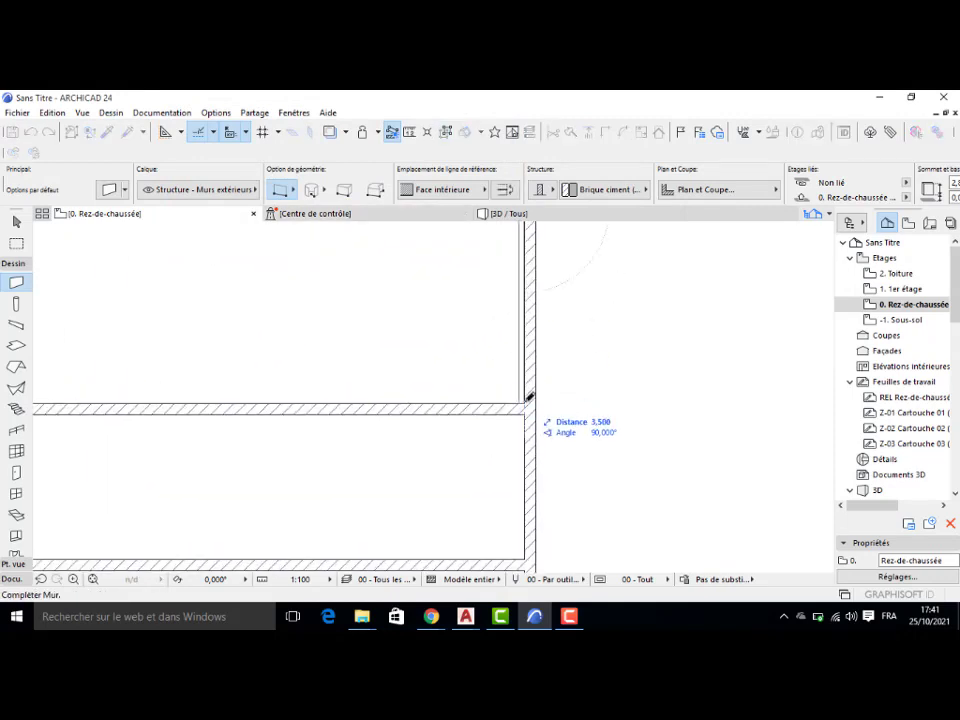
pyautogui.click(529, 397)
pyautogui.press('Escape')
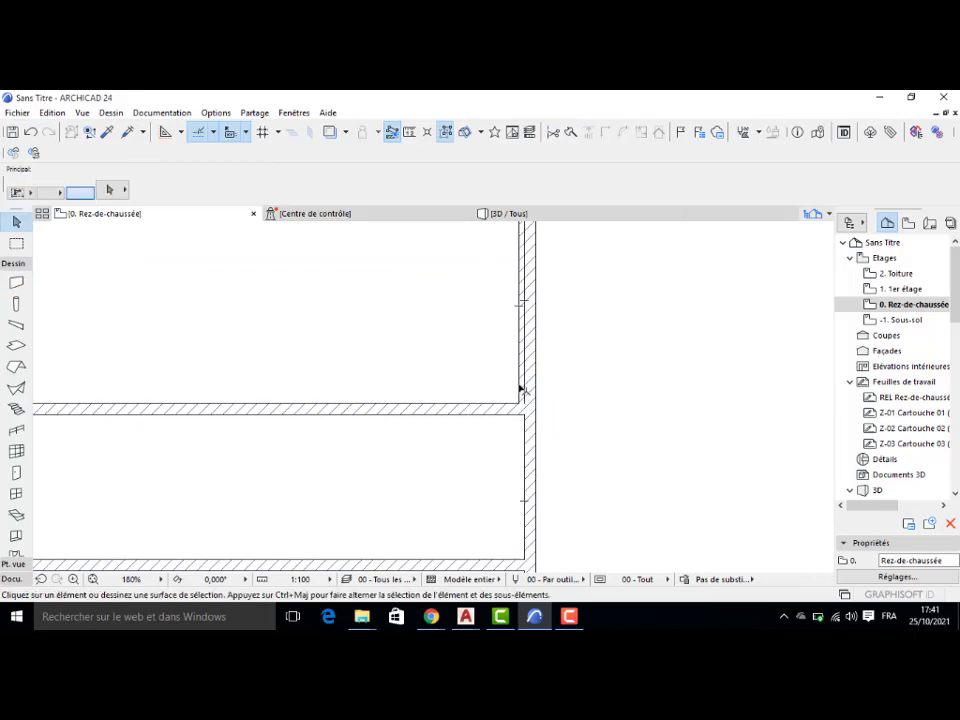
# Step: Move the thin vertical partition about 2,9 m horizontally to the left, away from the right exterior wall
pyautogui.click(521, 388)
pyautogui.click(519, 387)
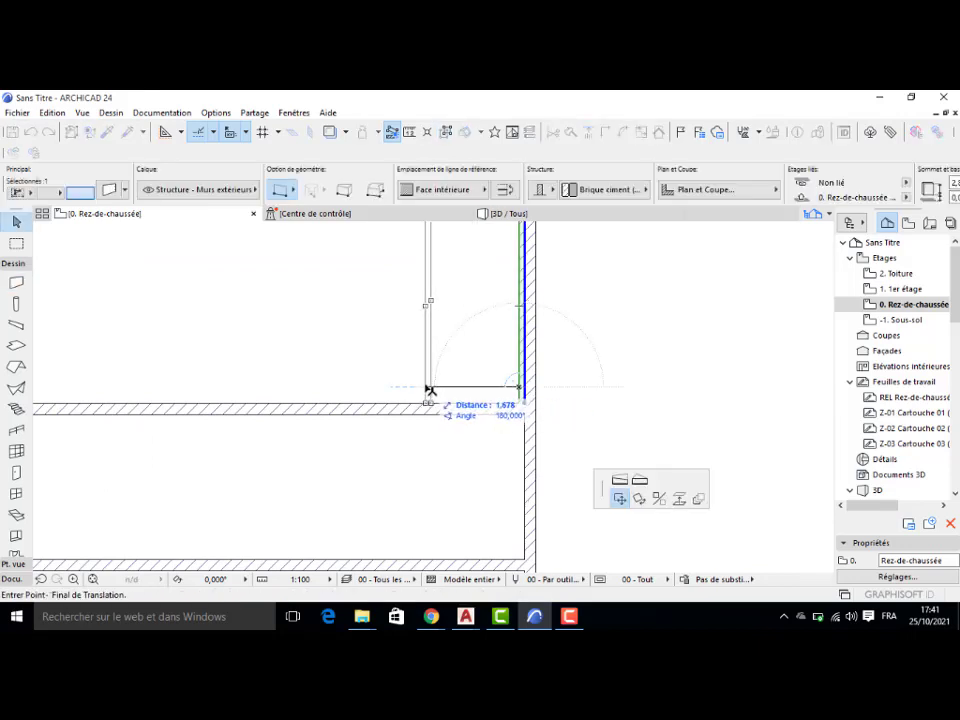
pyautogui.write('2')
pyautogui.press('Return')
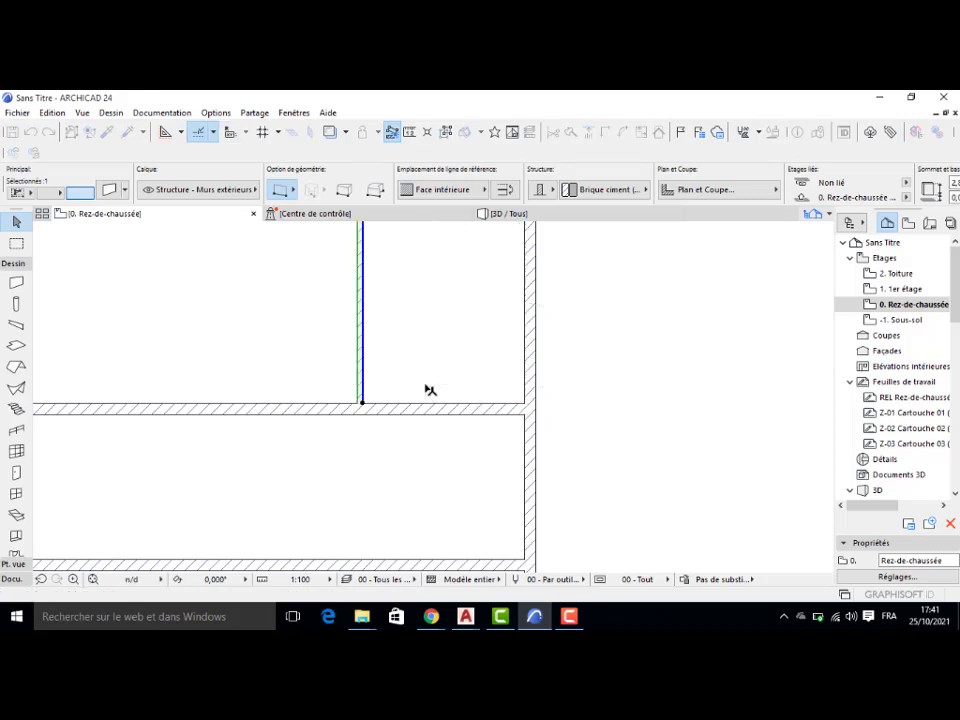
# Step: Copy the vertical partition 0,6 m horizontally to the left, leaving the original in place
pyautogui.moveTo(242, 339); pyautogui.dragTo(591, 392, button='middle')
pyautogui.click(695, 368)
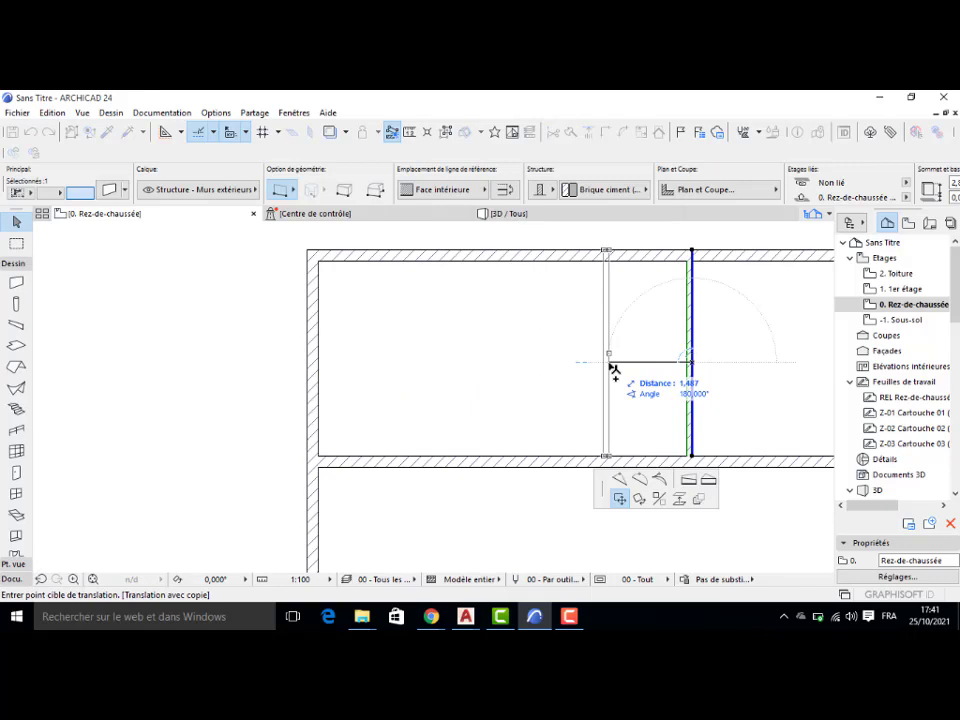
pyautogui.write('0,6')
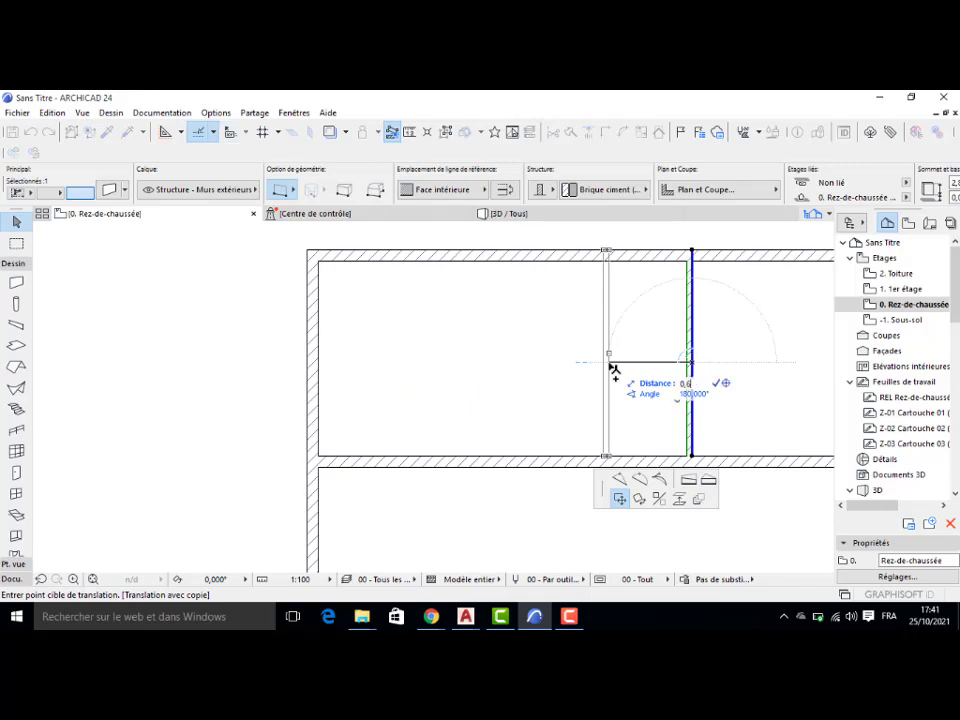
pyautogui.press('Return')
pyautogui.press('Escape')
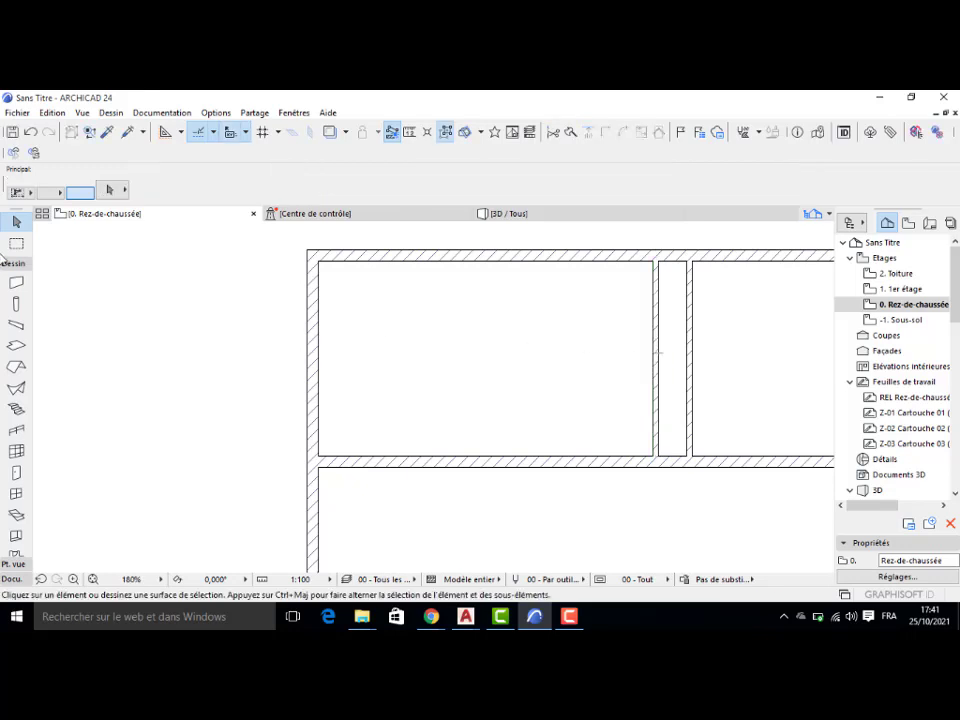
# Step: Draw a thin vertical partition along the left exterior wall's inner face, from the upper interior wall up to the top wall
pyautogui.click(12, 279)
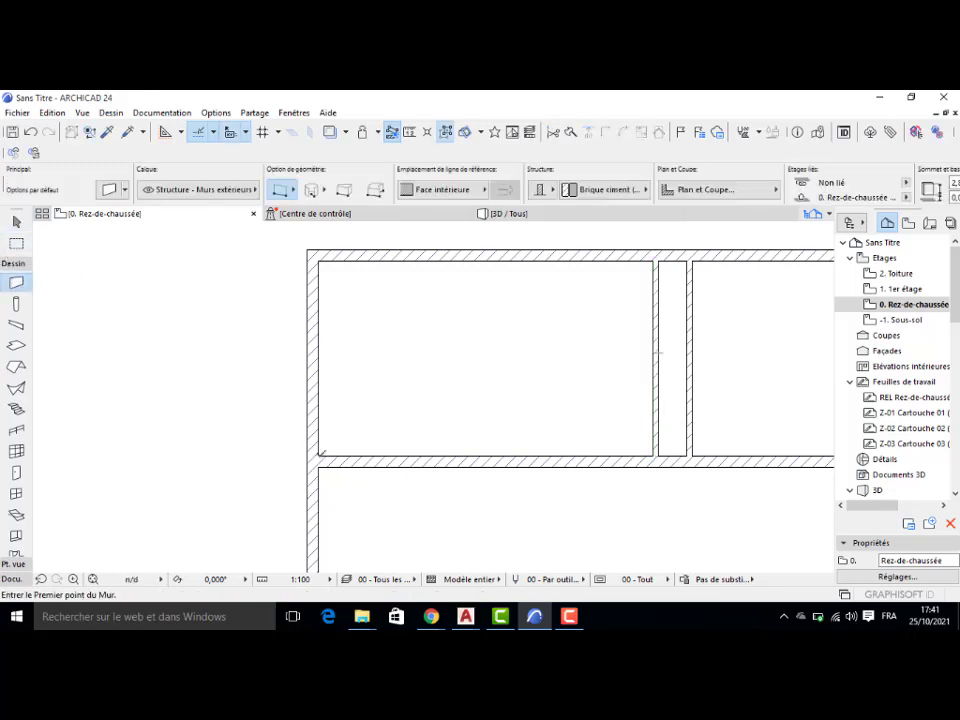
pyautogui.click(319, 455)
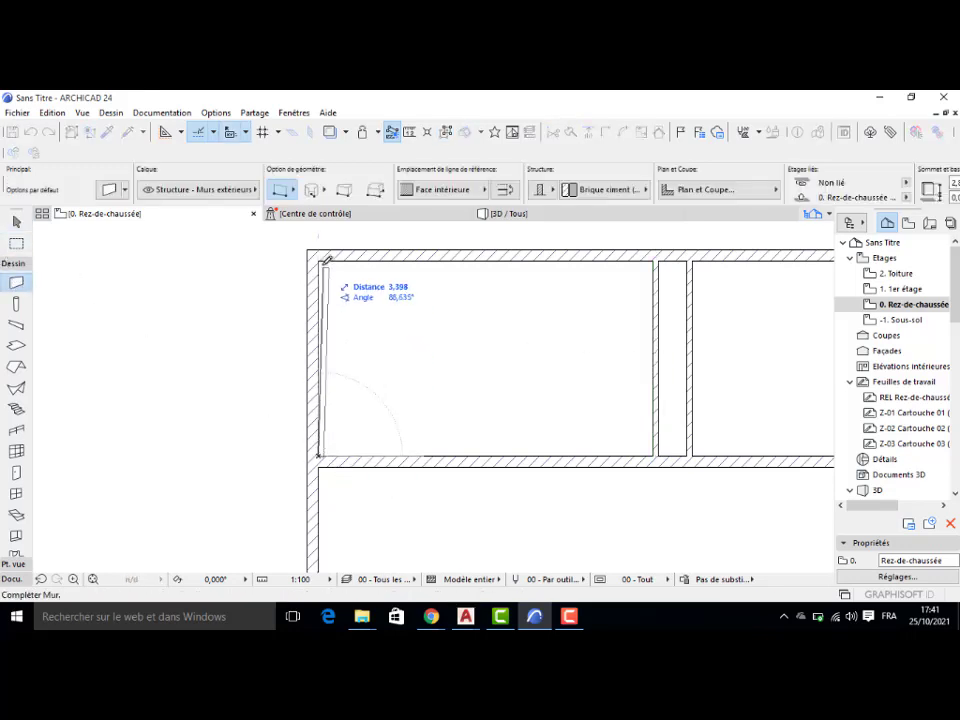
pyautogui.click(321, 259)
pyautogui.press('Escape')
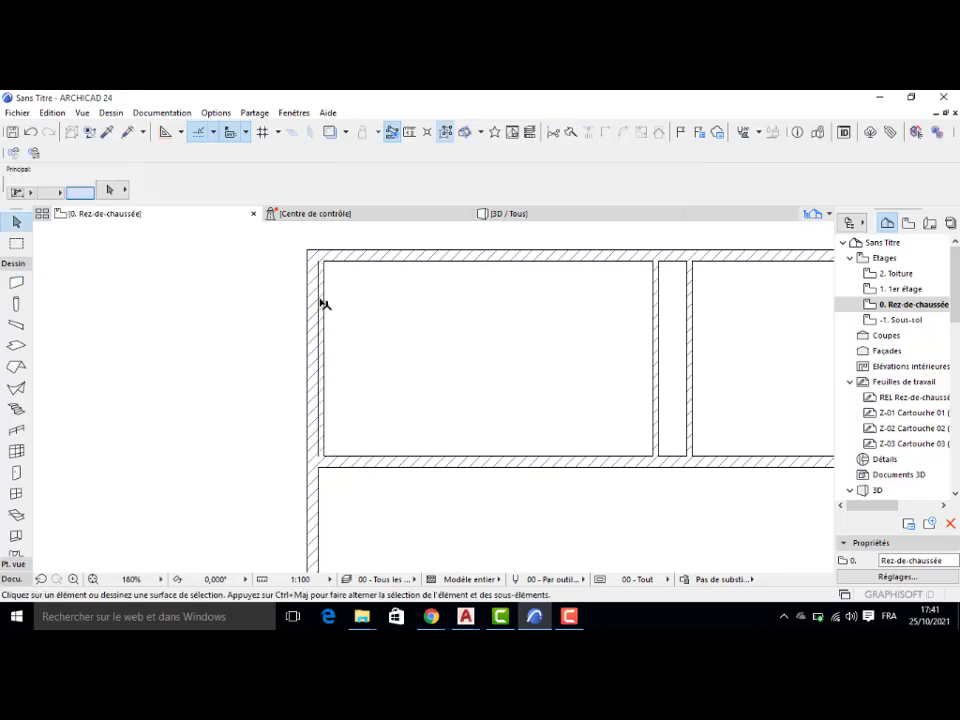
# Step: Move the new partition 2,9 m horizontally to the right, away from the left exterior wall
pyautogui.click(321, 302)
pyautogui.click(326, 314)
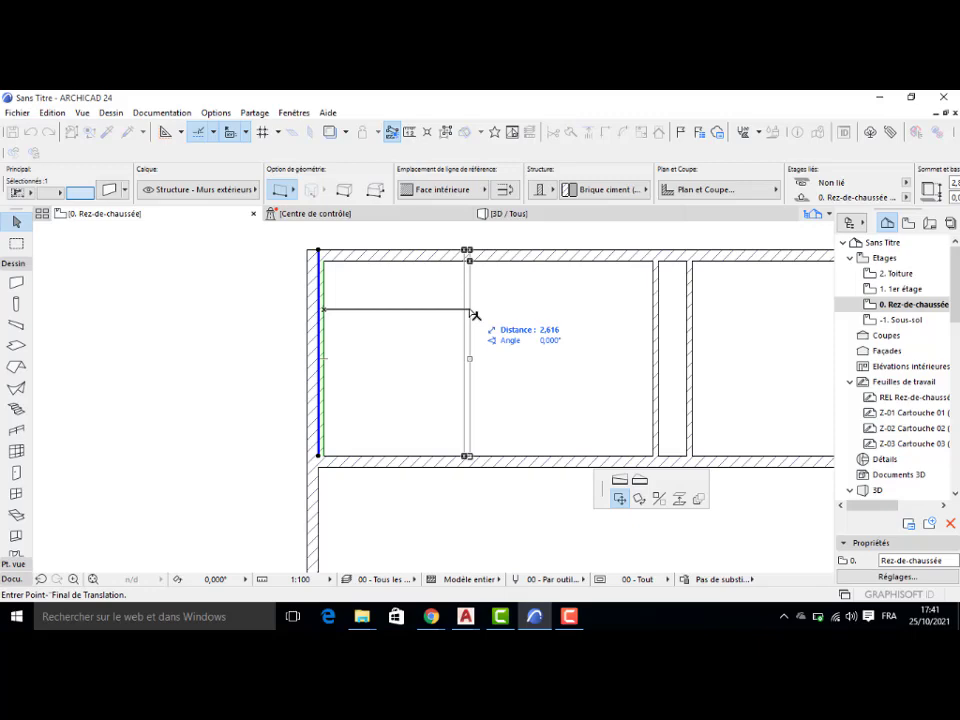
pyautogui.write('2,9')
pyautogui.press('Return')
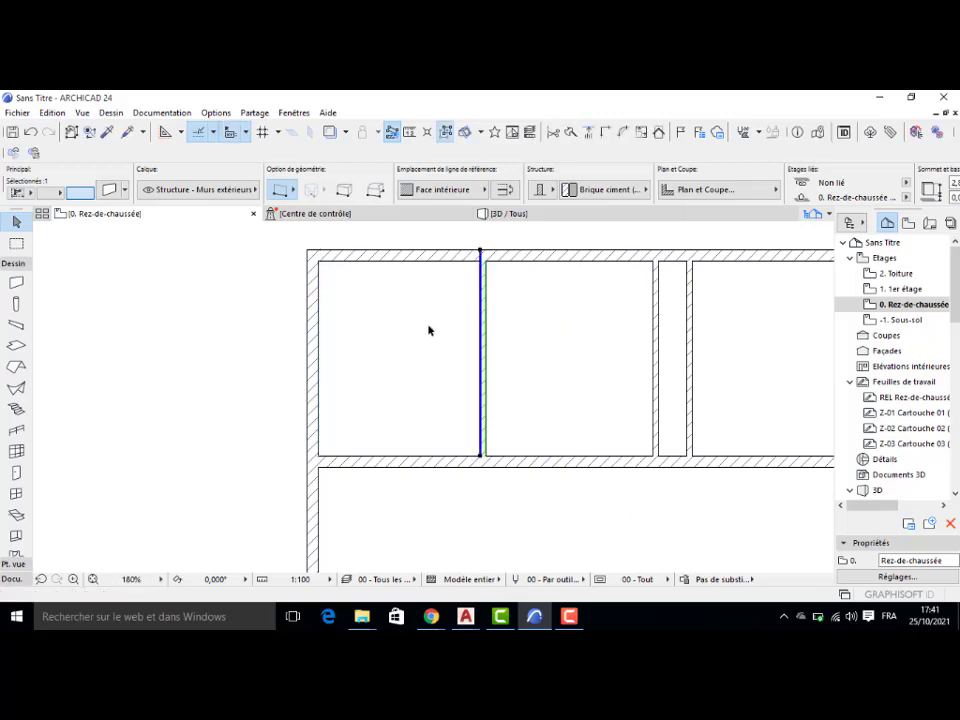
pyautogui.press('Escape')
# Step: Draw a thin vertical partition along the right exterior wall's inner face, between the upper and lower interior walls
pyautogui.scroll(2, 553, 396)
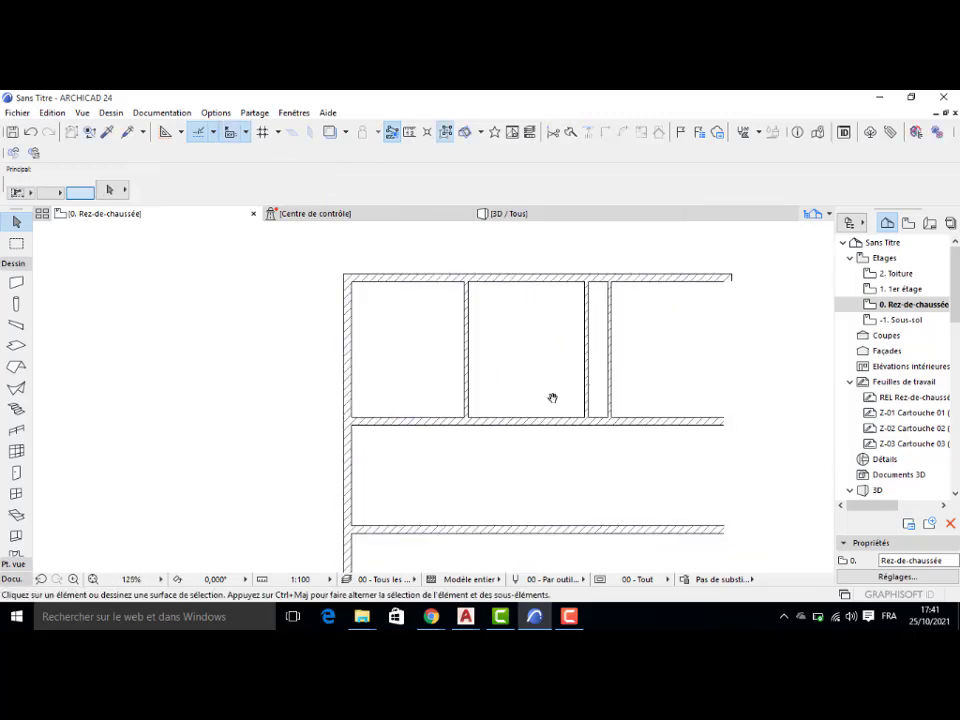
pyautogui.click(18, 285)
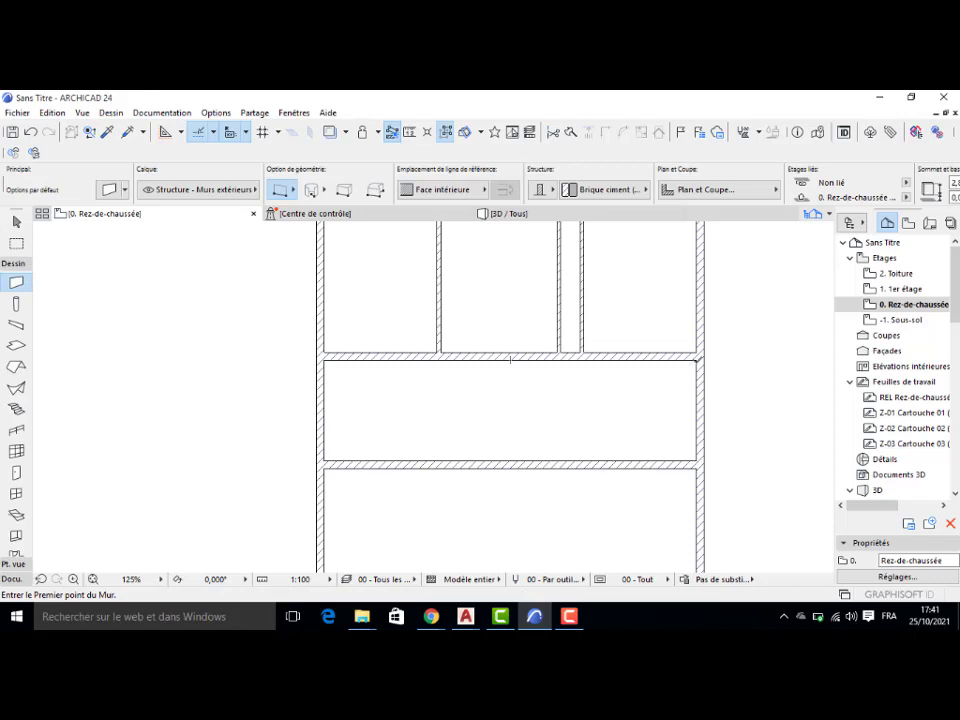
pyautogui.click(697, 357)
pyautogui.click(697, 460)
pyautogui.scroll(2, 691, 457)
pyautogui.press('Escape')
# Step: Move this partition 2,4 m horizontally to the left, away from the right exterior wall
pyautogui.click(693, 442)
pyautogui.hotkey('ctrl', 'd')
pyautogui.click(693, 440)
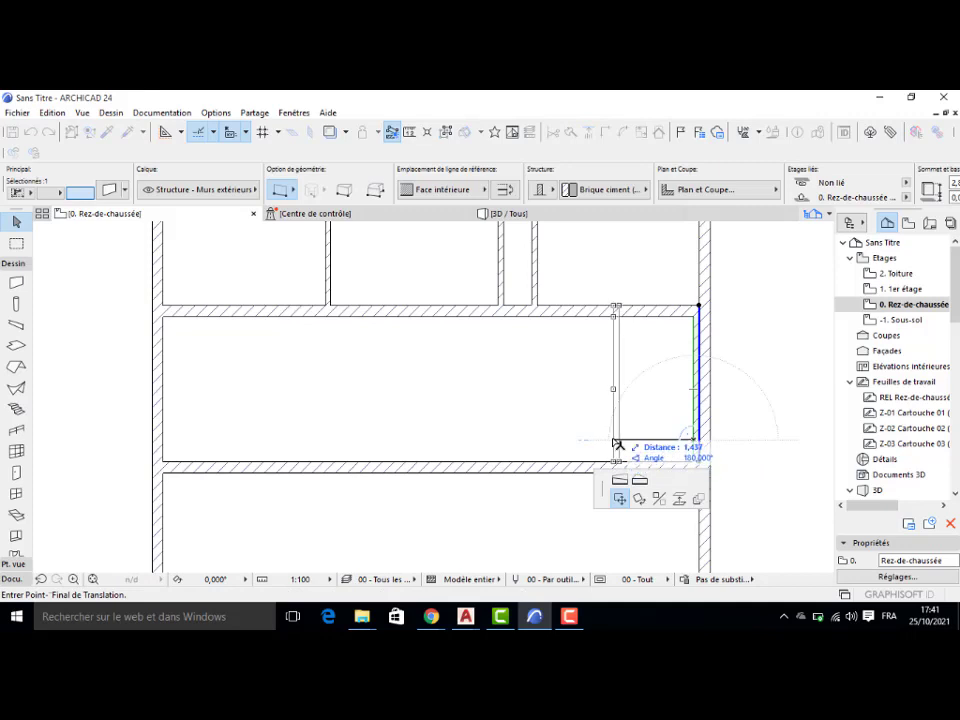
pyautogui.write('2,4')
pyautogui.press('Return')
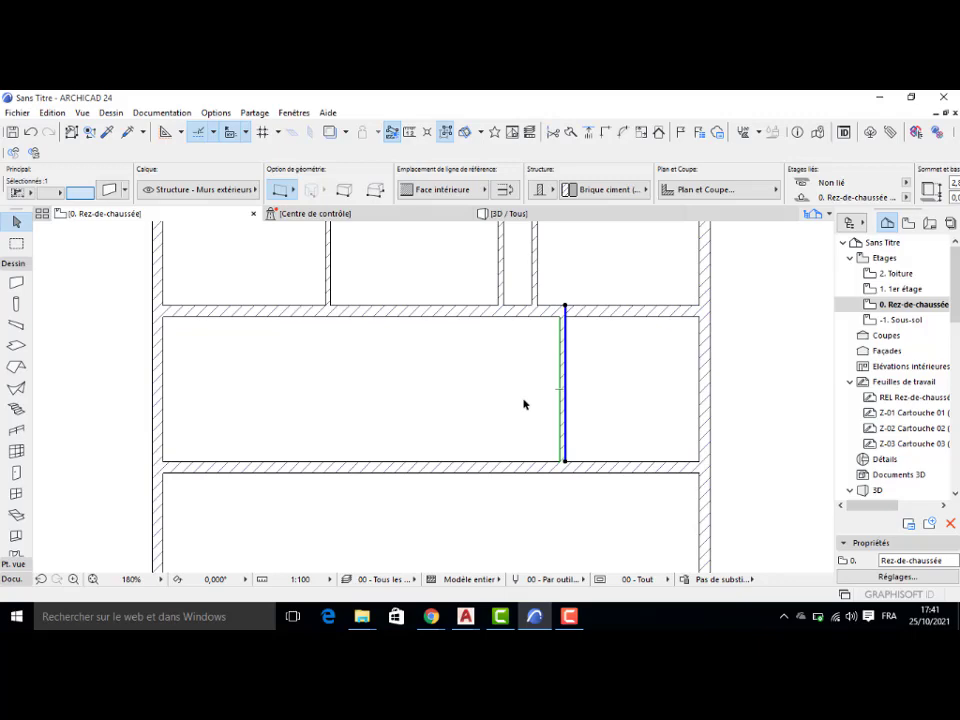
pyautogui.press('Escape')
# Step: Copy the right exterior wall horizontally to the left as a full-height vertical wall, keeping the original in place
pyautogui.scroll(-5, 428, 407)
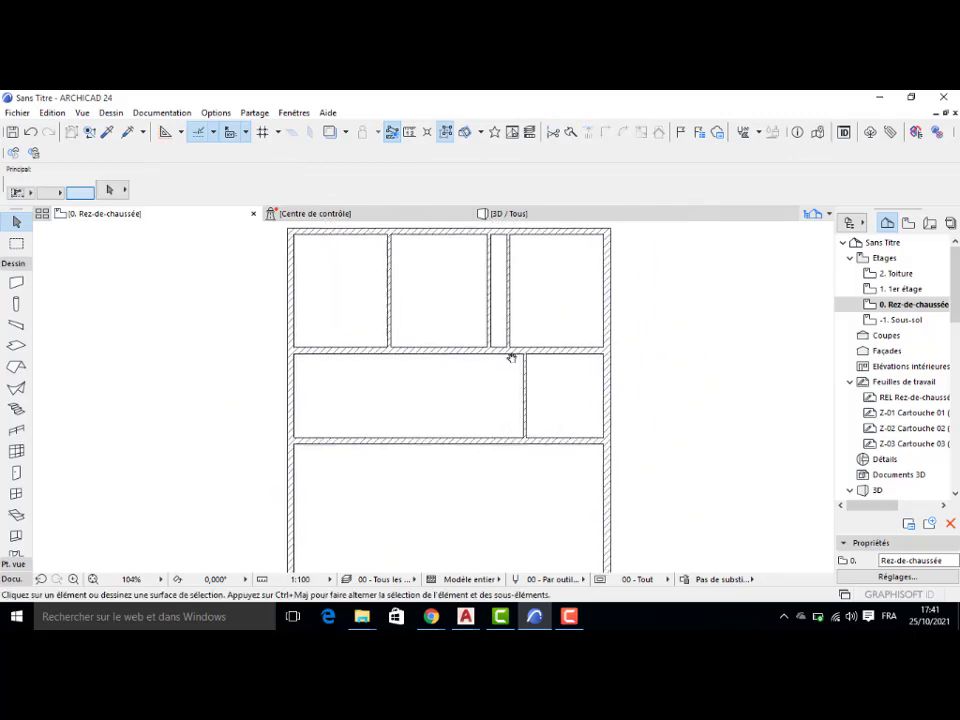
pyautogui.click(610, 459)
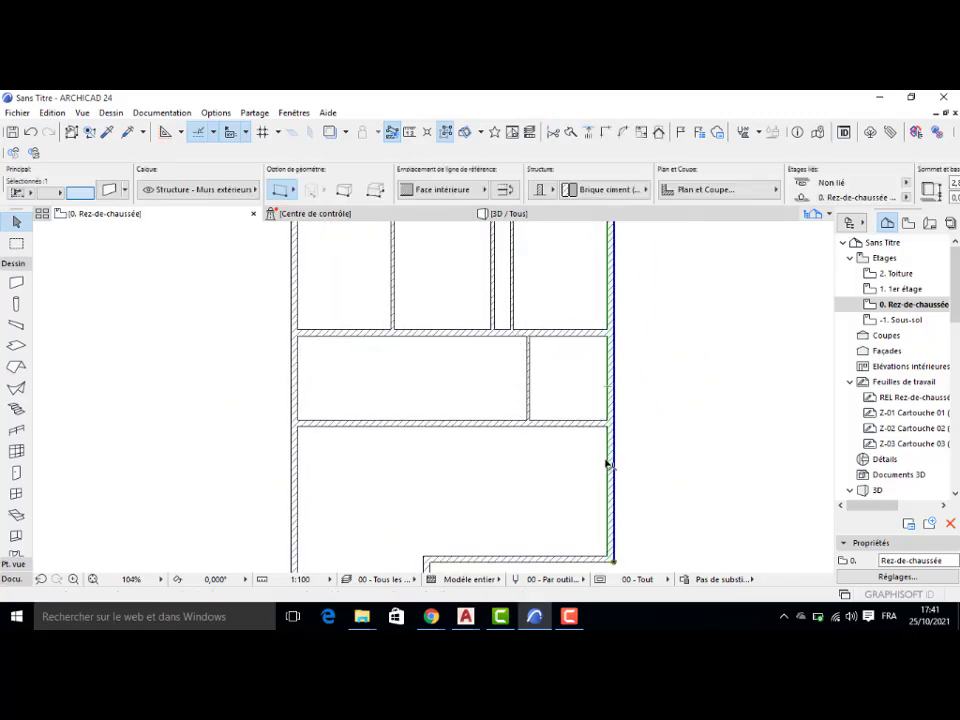
pyautogui.click(607, 459)
pyautogui.press('ctrl')
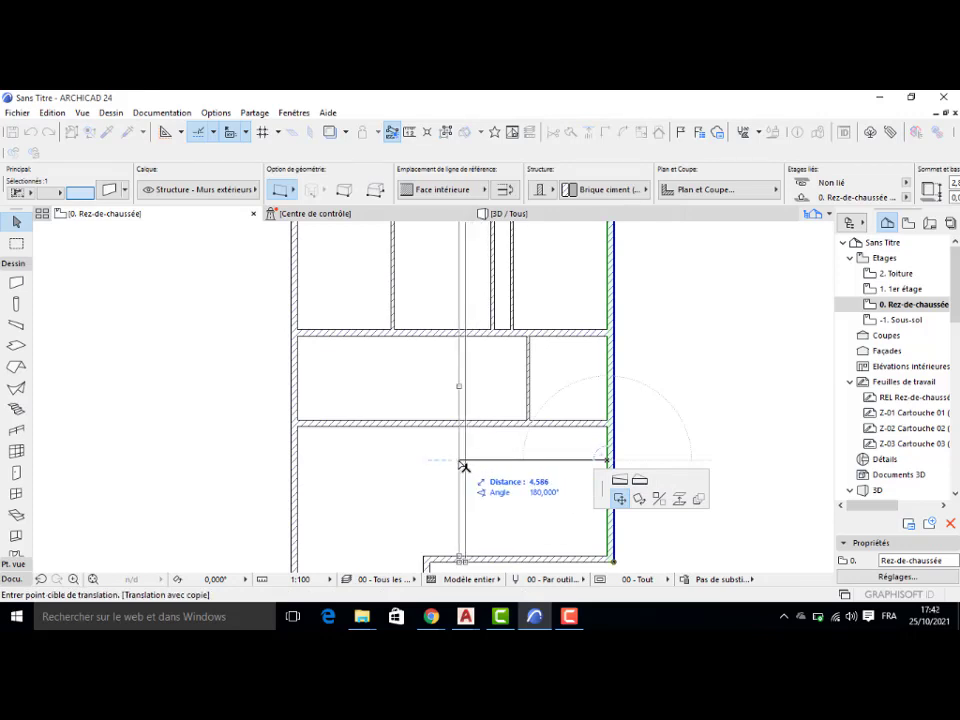
pyautogui.write('3,')
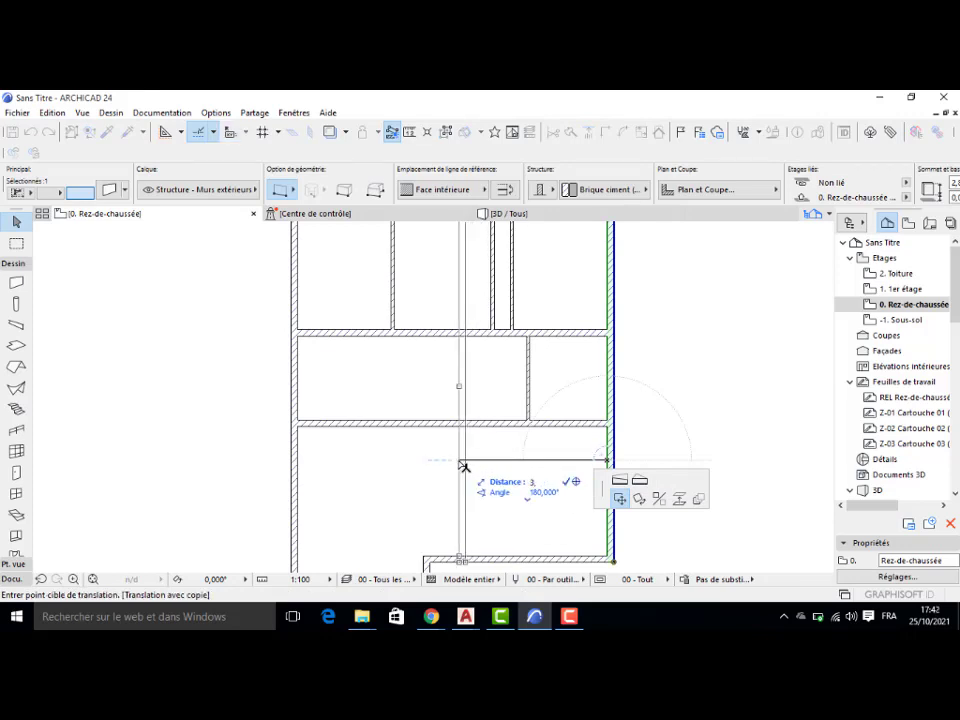
pyautogui.press('Return')
pyautogui.click(448, 349)
# Step: Trim away the copied wall's portions above the lower interior wall, keeping only the part in the bottom rooms
pyautogui.scroll(3, 466, 301)
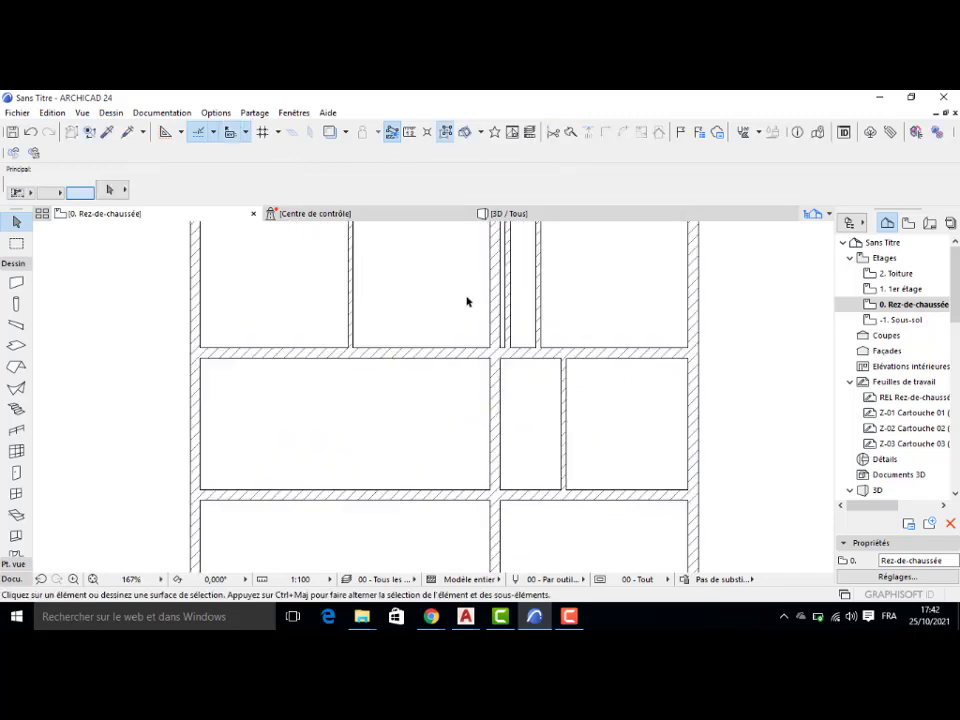
pyautogui.scroll(-3, 469, 349)
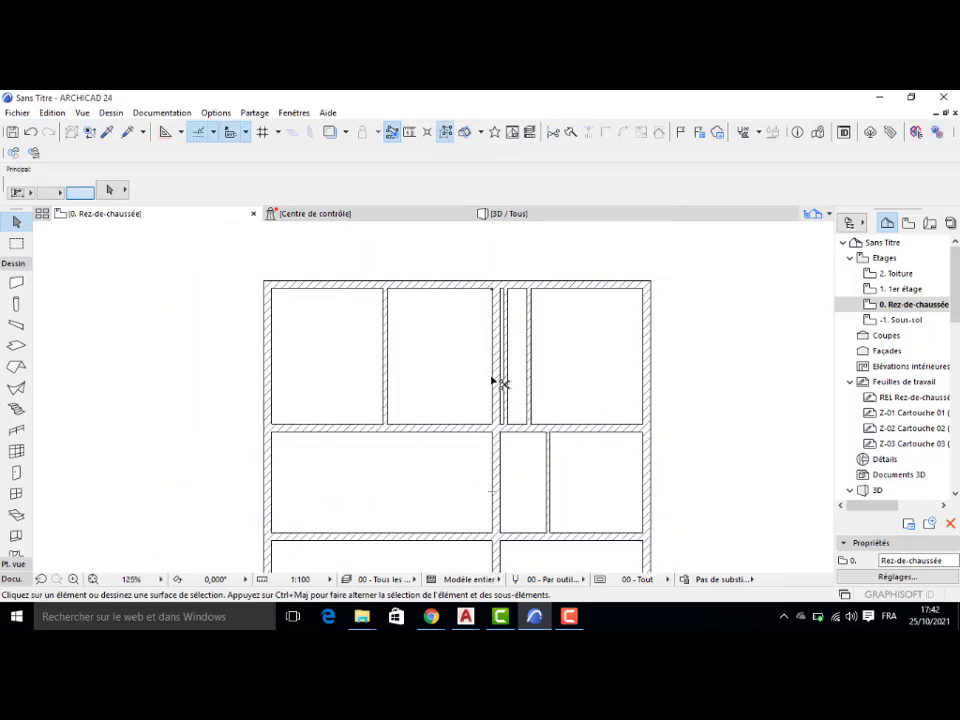
pyautogui.click(495, 400)
pyautogui.press('Delete')
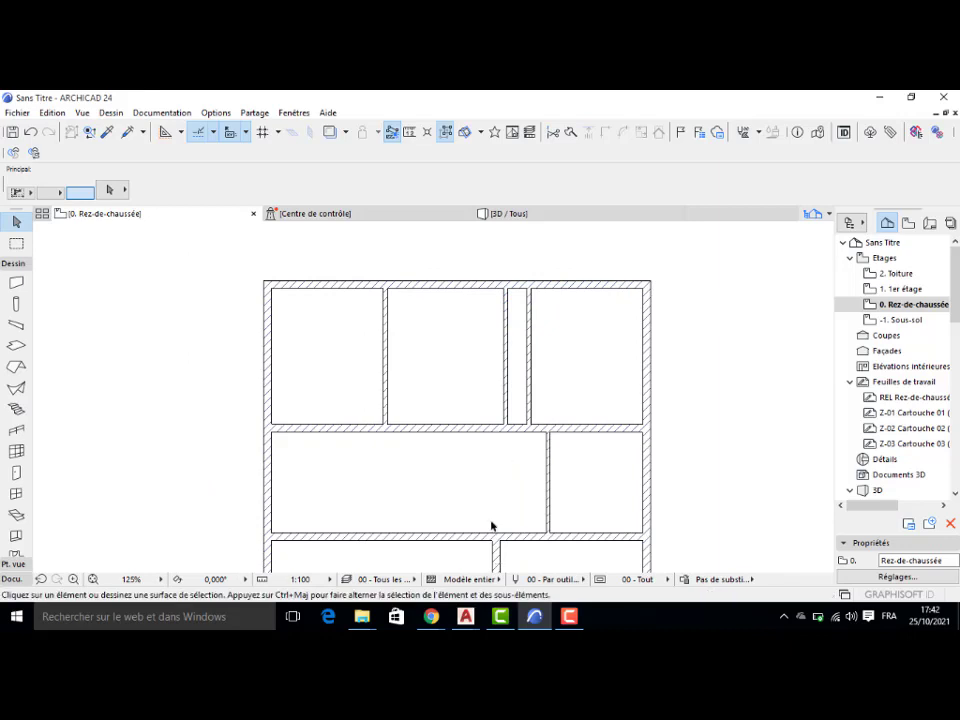
# Step: Stretch the vertical wall at the bottom notch up to the lower interior wall, and trim the interior wall segment between the two vertical walls
pyautogui.scroll(-4, 491, 526)
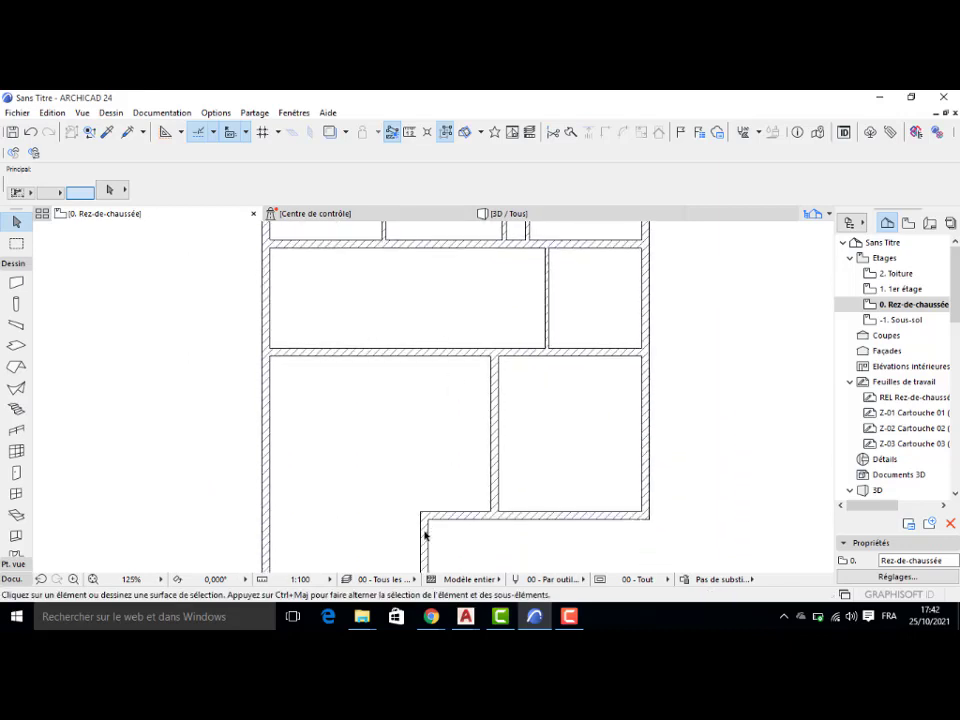
pyautogui.click(425, 535)
pyautogui.click(428, 522)
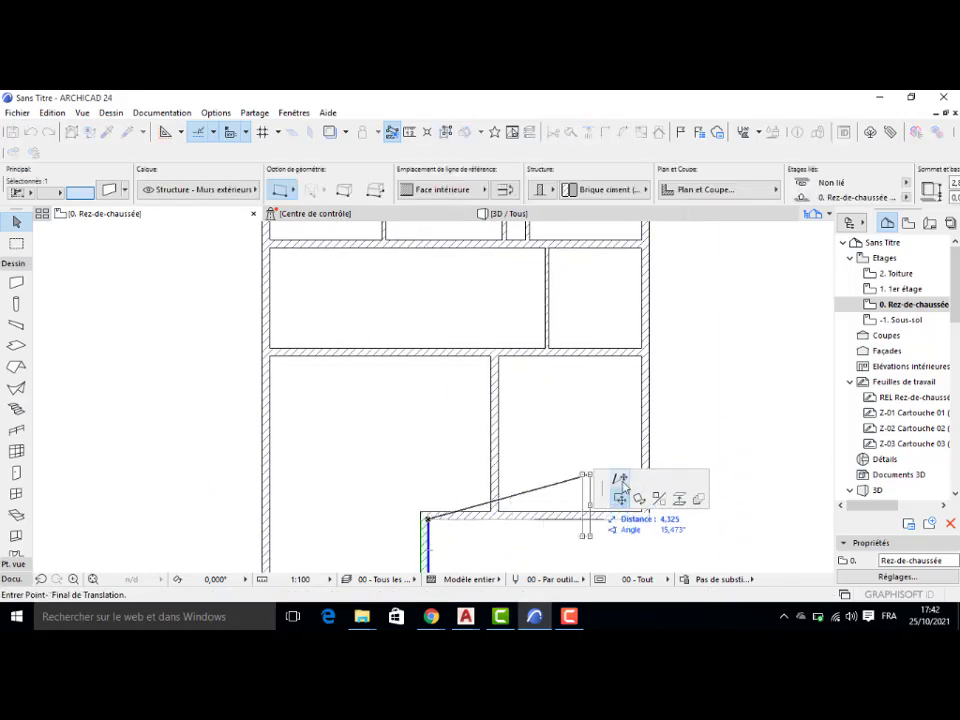
pyautogui.click(620, 482)
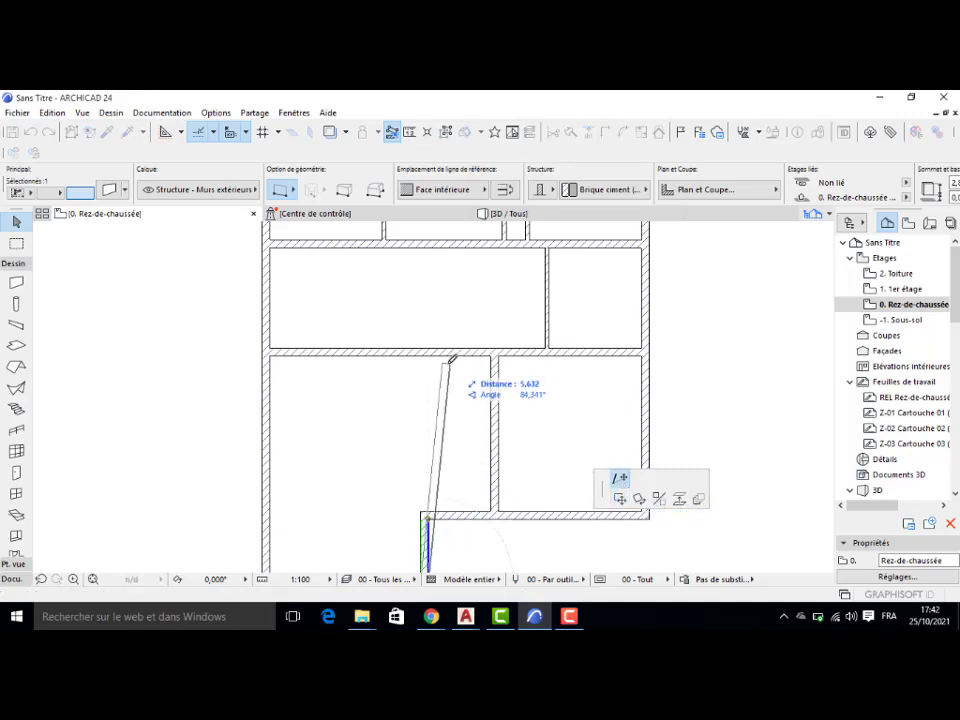
pyautogui.click(430, 352)
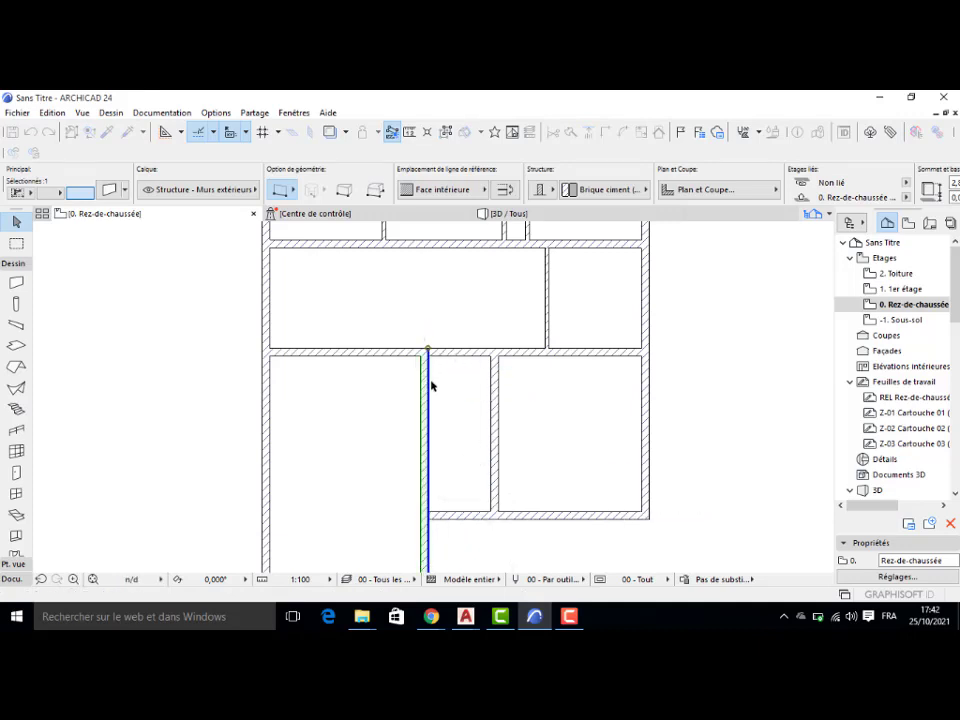
pyautogui.press('Escape')
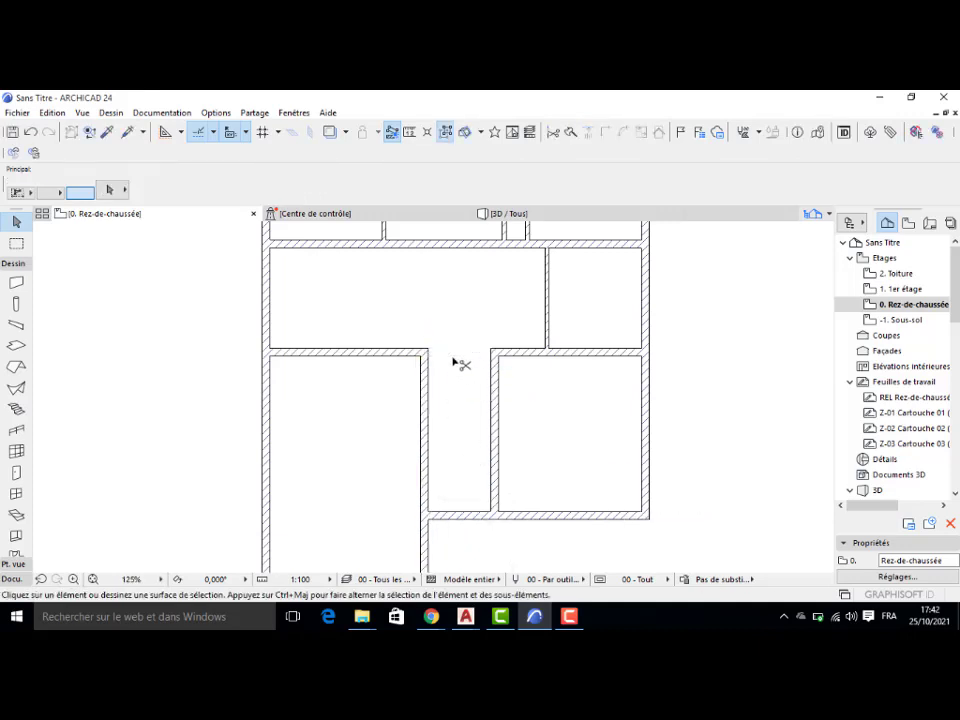
# Step: Draw a thin partition 1,2 m straight up from the upper-left corner of the bottom right room
pyautogui.scroll(-3, 455, 362)
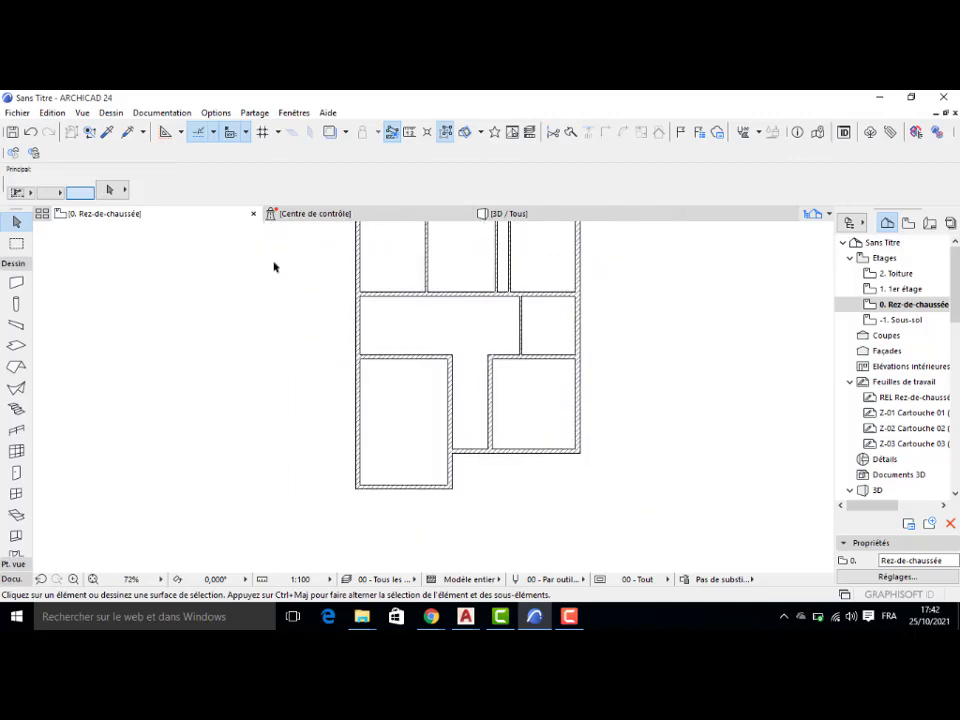
pyautogui.click(16, 283)
pyautogui.scroll(3, 493, 355)
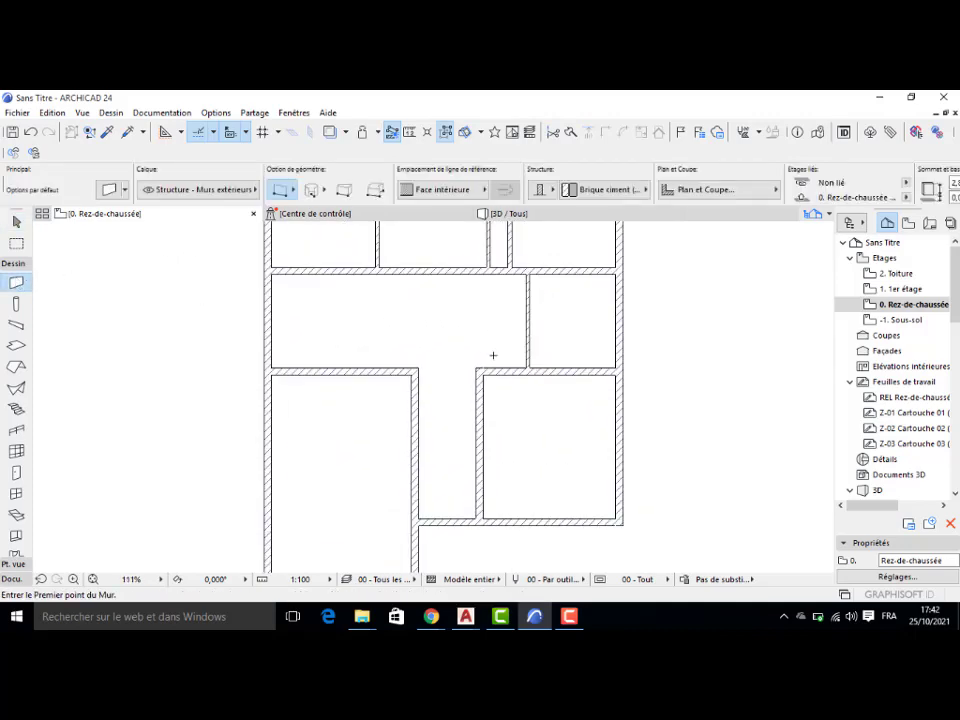
pyautogui.scroll(3, 458, 377)
pyautogui.click(465, 377)
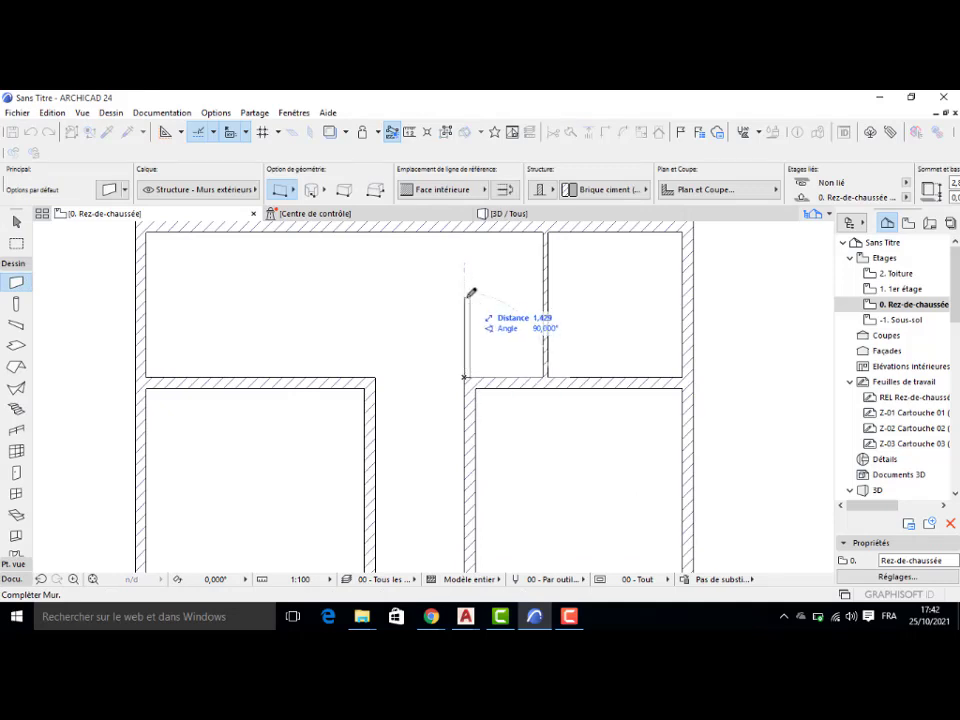
pyautogui.write('1')
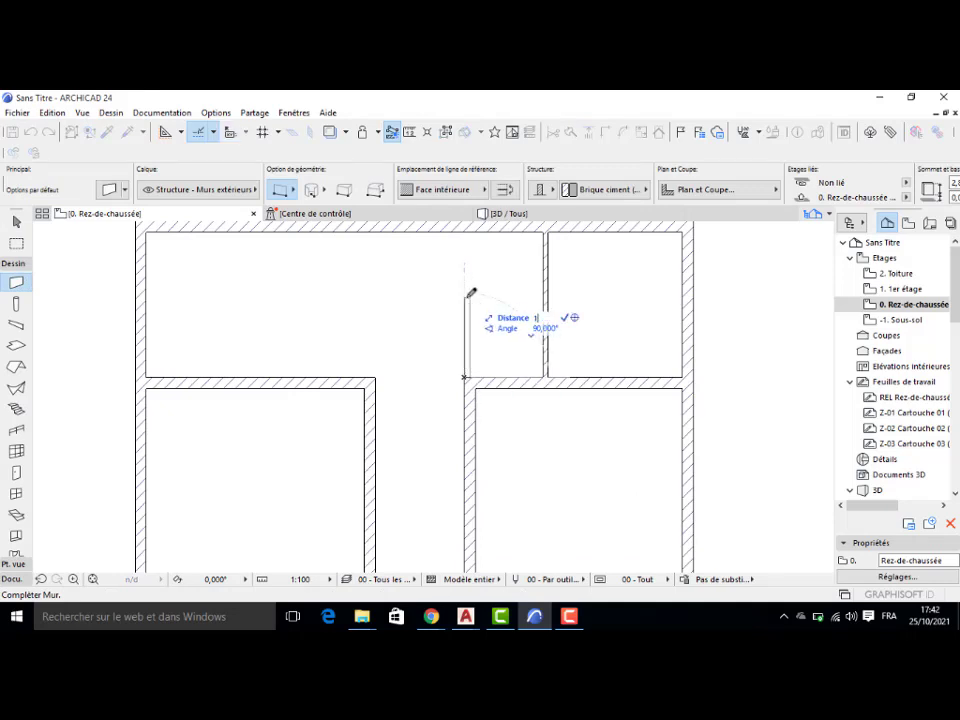
pyautogui.write(',2')
pyautogui.press('Return')
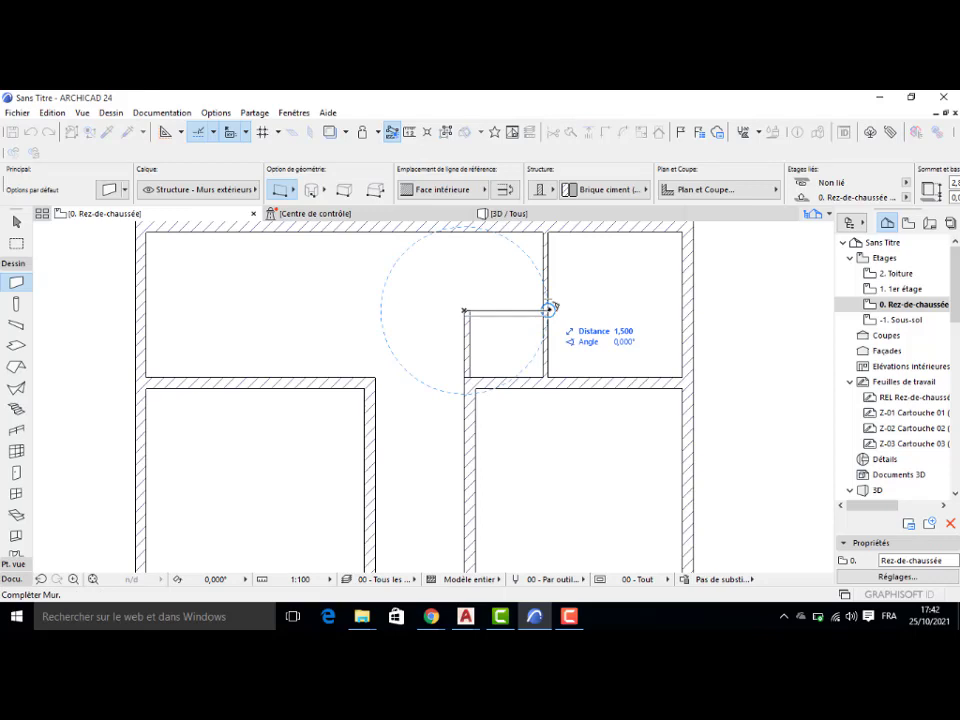
# Step: Close the small enclosure with a 1,9 m run to the right and a return down to the interior wall, trimming the old partition inside
pyautogui.press('c')
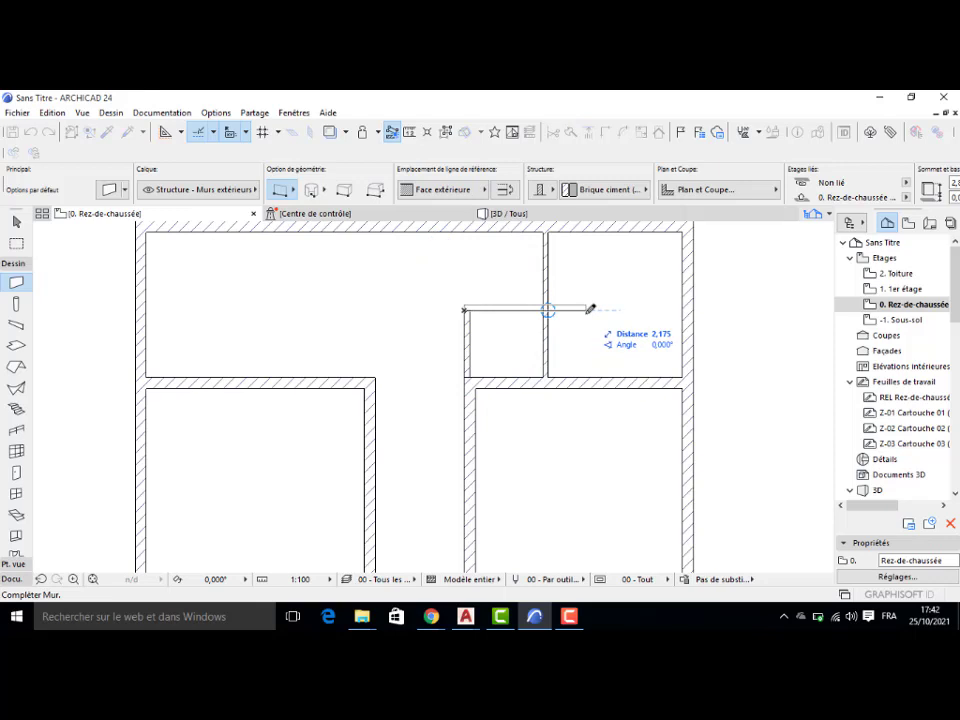
pyautogui.write('1,9')
pyautogui.press('Return')
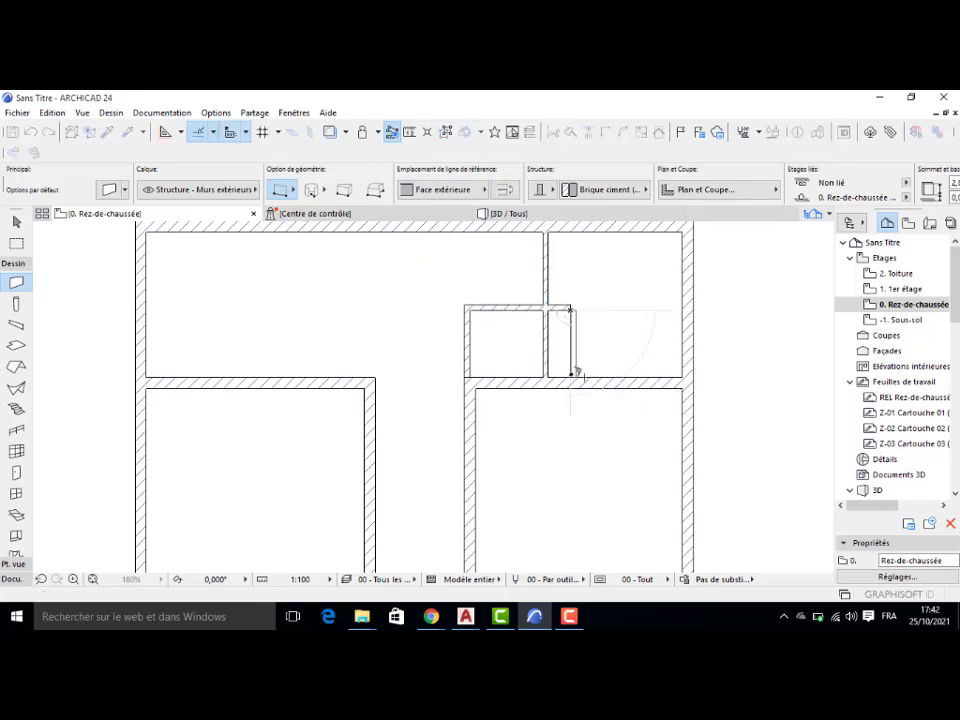
pyautogui.doubleClick(573, 374)
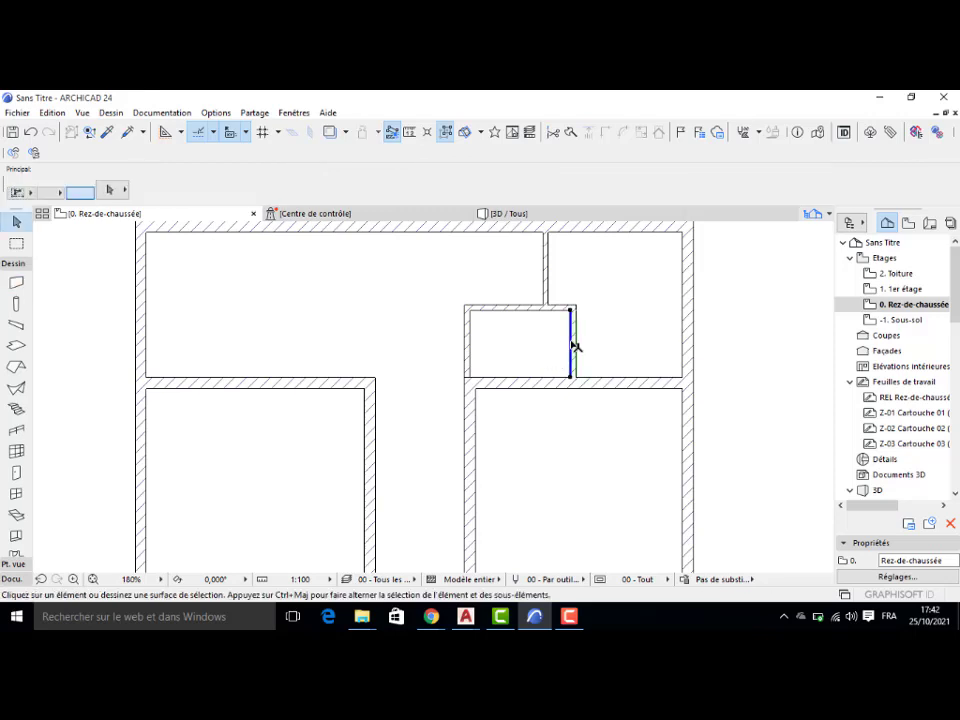
# Step: Try to copy the small enclosure's right partition horizontally to the right
pyautogui.keyDown('shift'); pyautogui.click(573, 343); pyautogui.keyUp('shift')
pyautogui.click(573, 343)
pyautogui.press('ctrl')
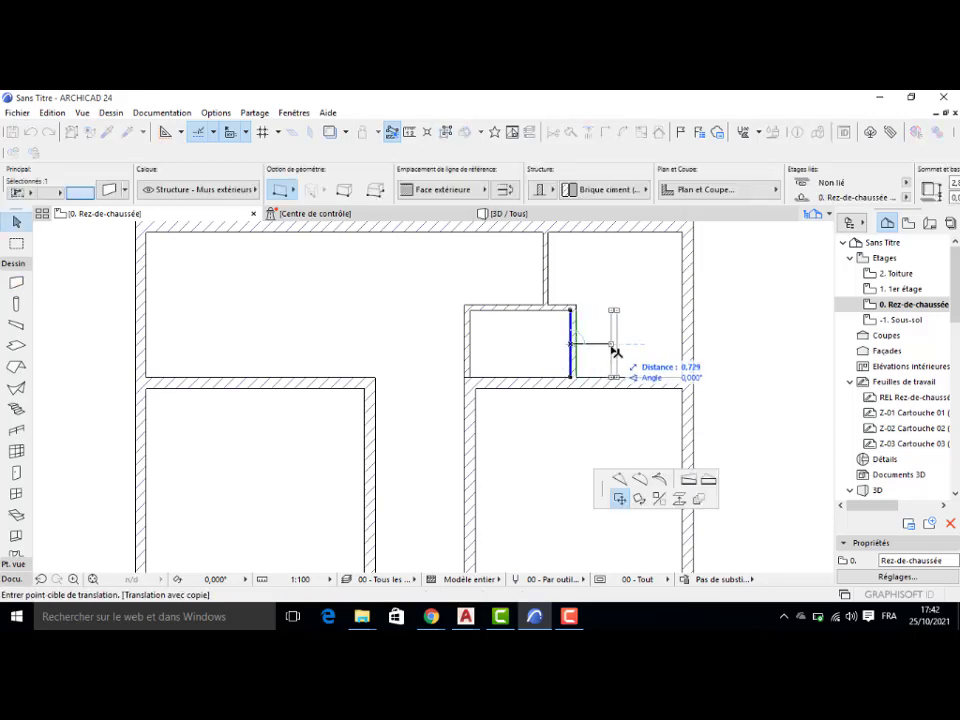
pyautogui.write('0')
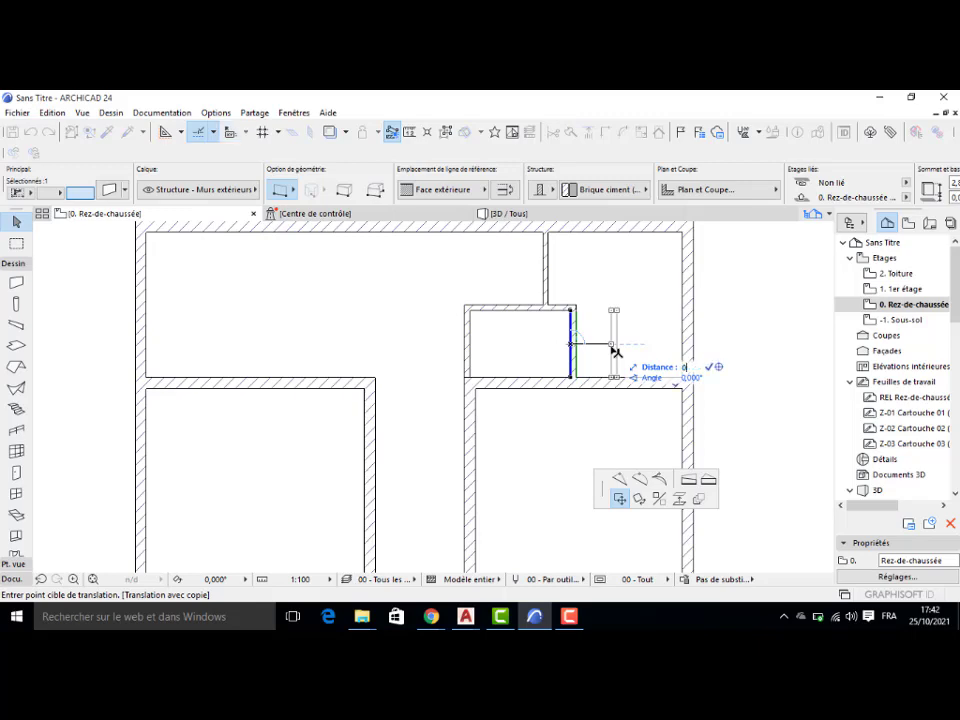
pyautogui.press('Return')
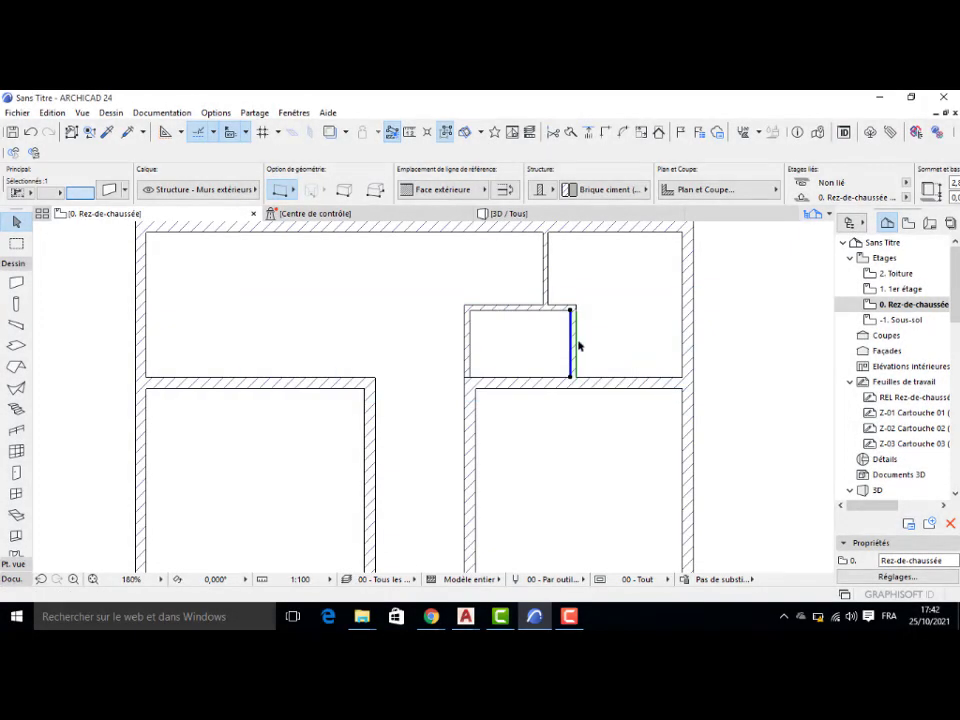
# Step: Copy the small enclosure's right partition 0,5 m horizontally to the right, keeping the original in place
pyautogui.click(571, 334)
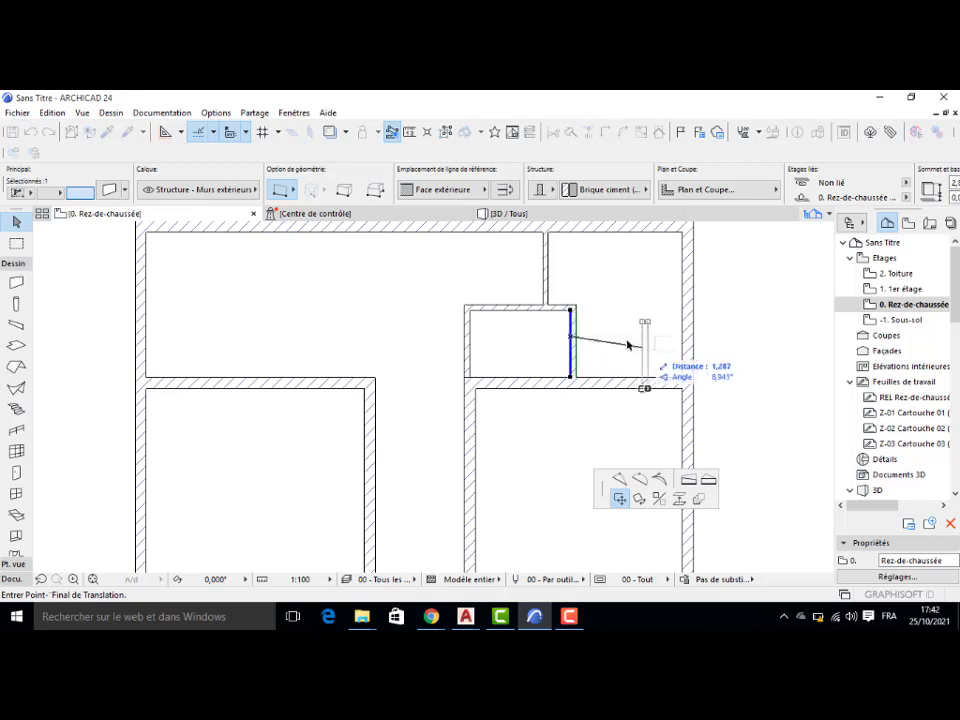
pyautogui.press('ctrl')
pyautogui.write('0')
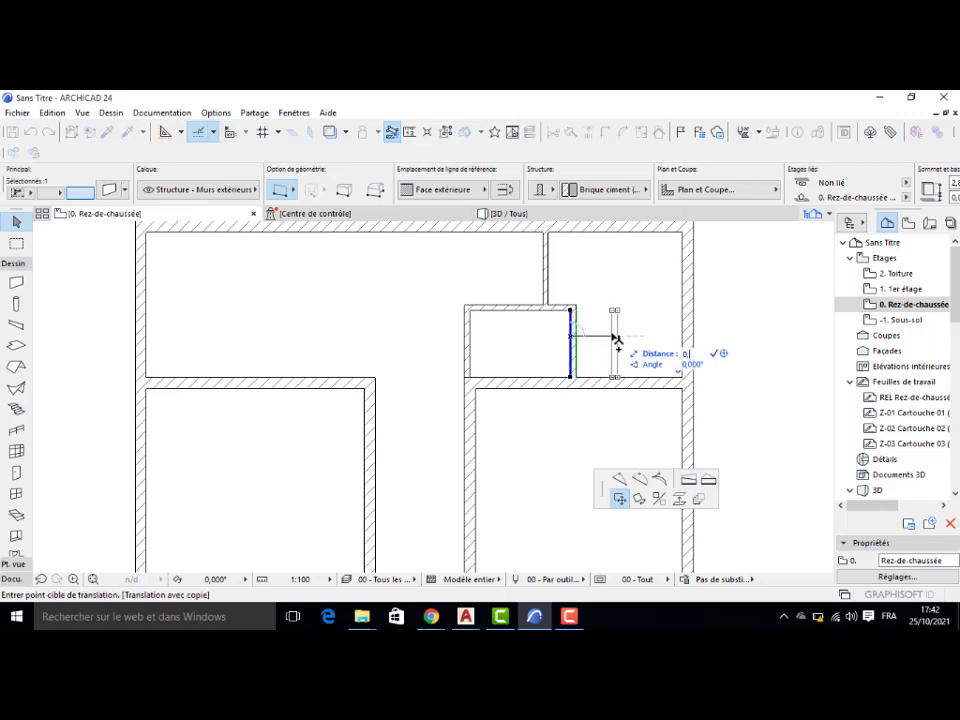
pyautogui.write(',5')
pyautogui.press('Return')
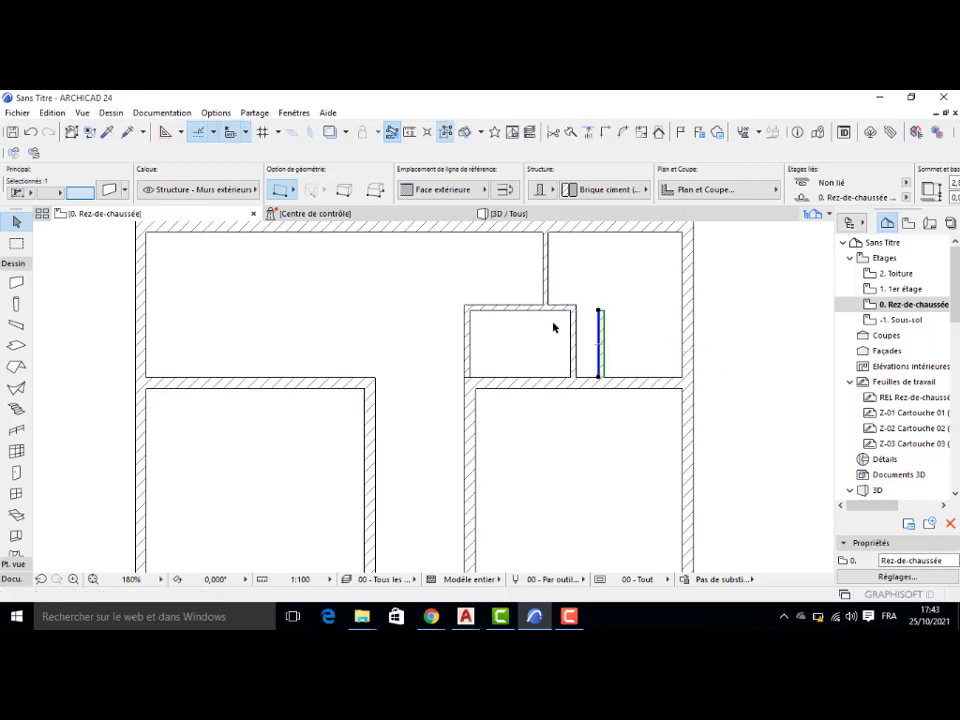
# Step: Join the small enclosure's top partition with the copied partition to form a closed corner
pyautogui.keyDown('shift'); pyautogui.click(527, 309); pyautogui.keyUp('shift')
pyautogui.click(604, 133)
pyautogui.click(519, 326)
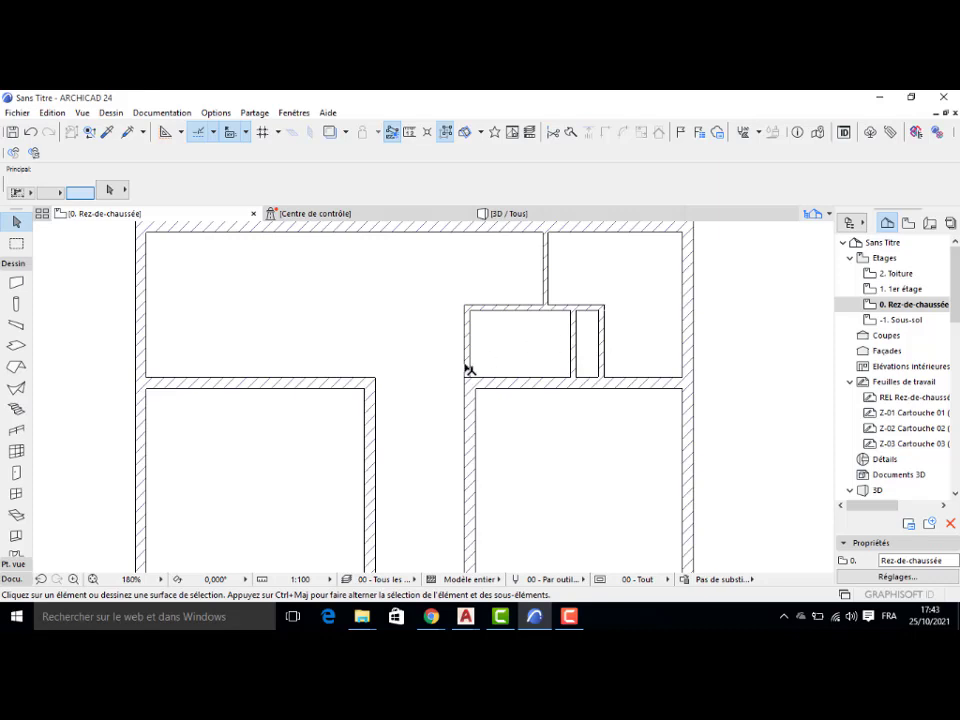
# Step: Draw a polyline 1,2 m down from the bottom right room's inner upper-left corner and across the wall's thickness
pyautogui.scroll(-5, 471, 410)
pyautogui.scroll(5, 499, 393)
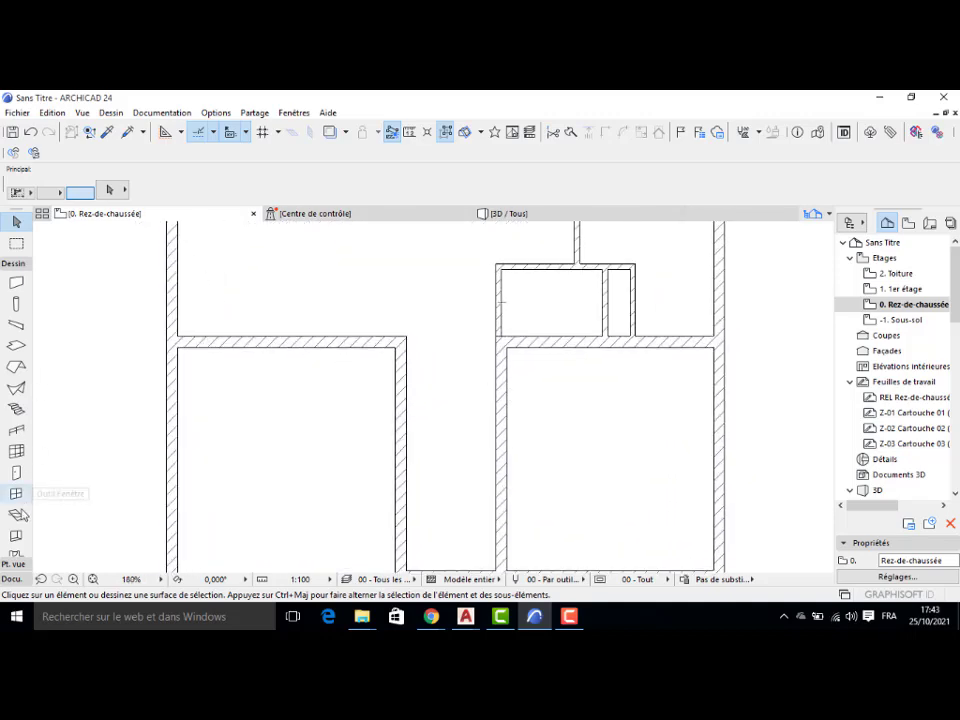
pyautogui.click(12, 578)
pyautogui.click(16, 447)
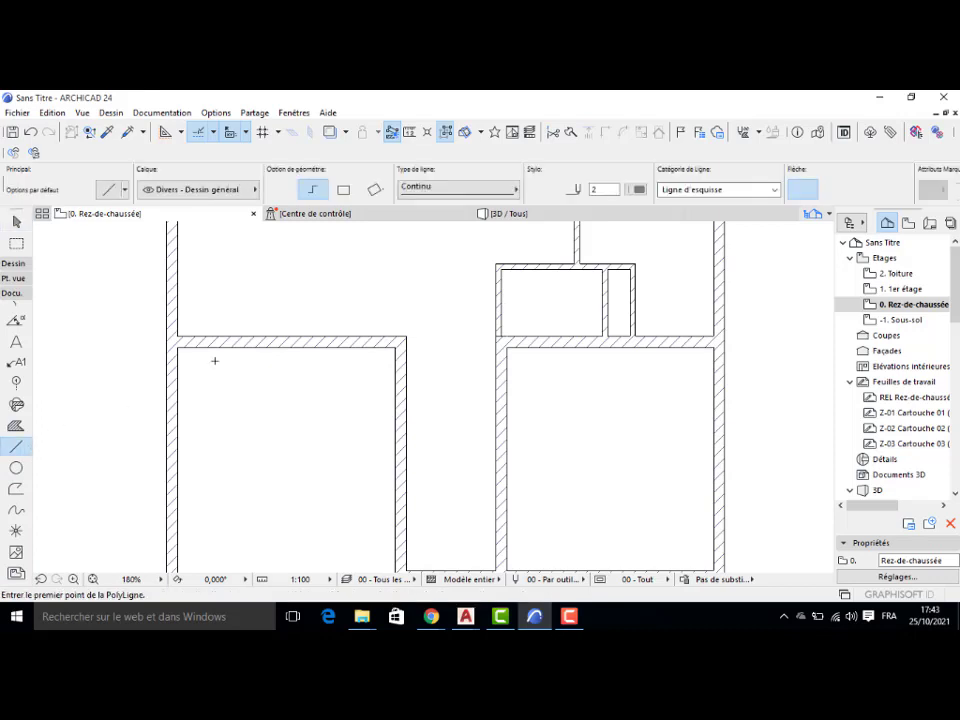
pyautogui.click(506, 347)
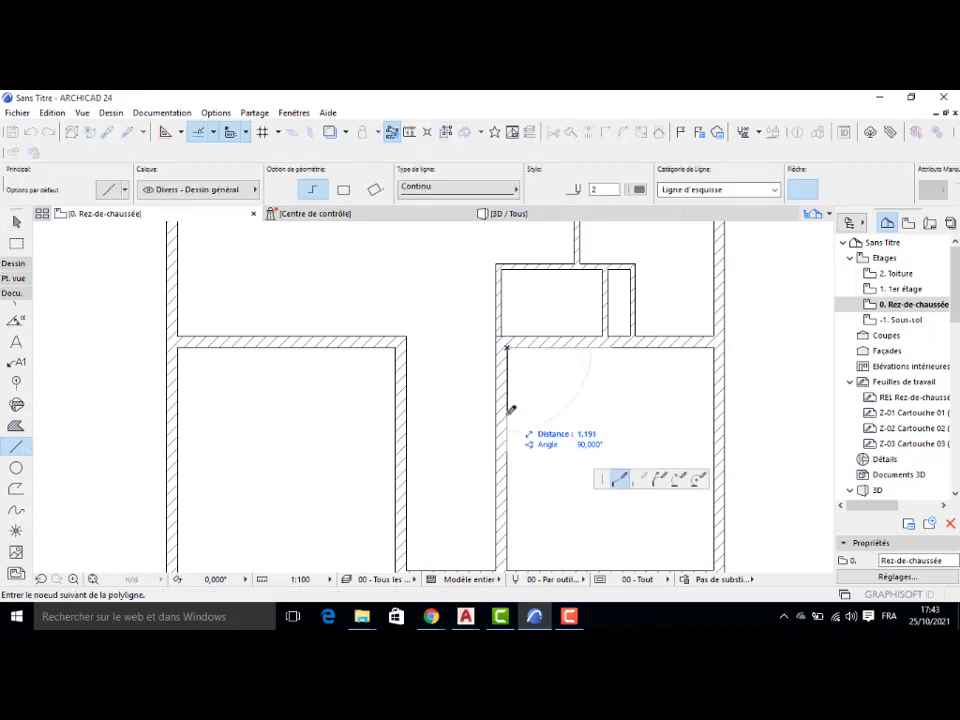
pyautogui.write('1')
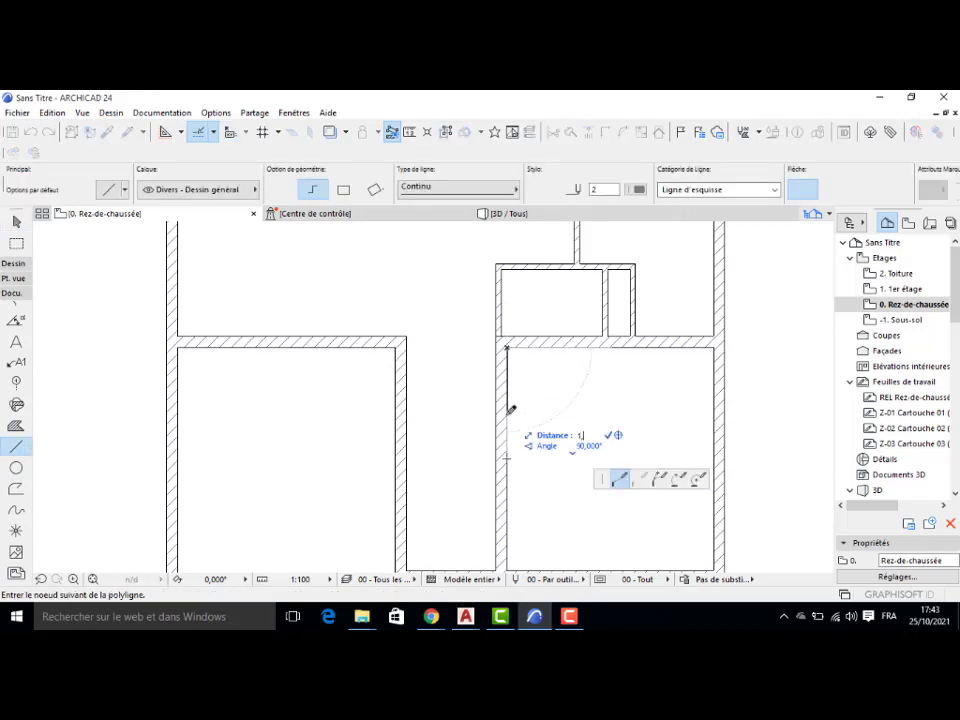
pyautogui.write(',2')
pyautogui.press('Return')
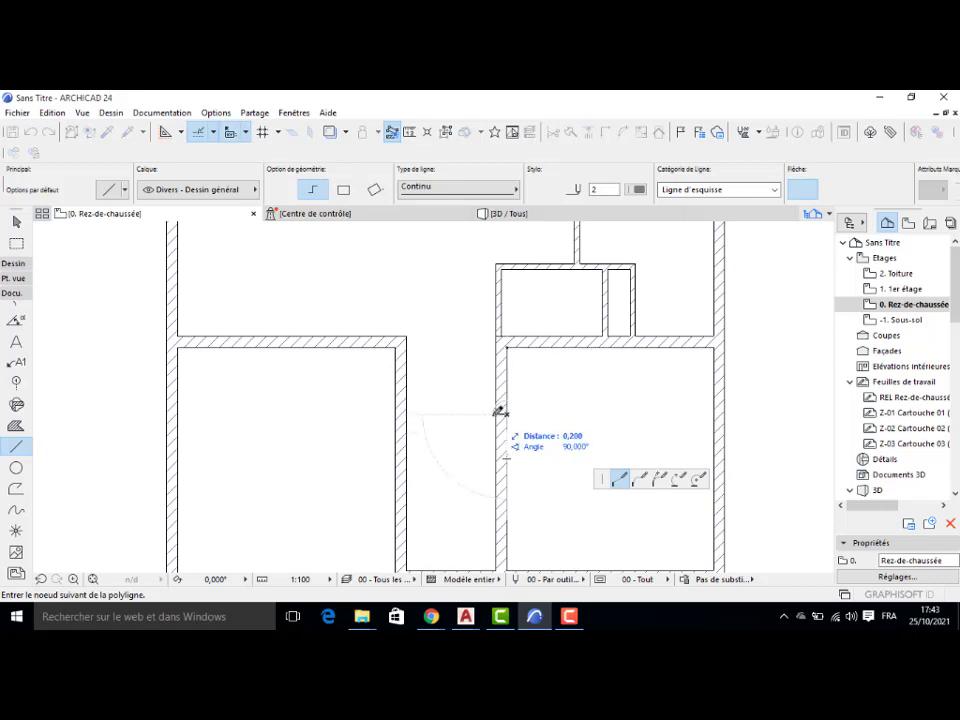
pyautogui.click(497, 412)
pyautogui.moveTo(500, 486); pyautogui.dragTo(495, 402, button='middle')
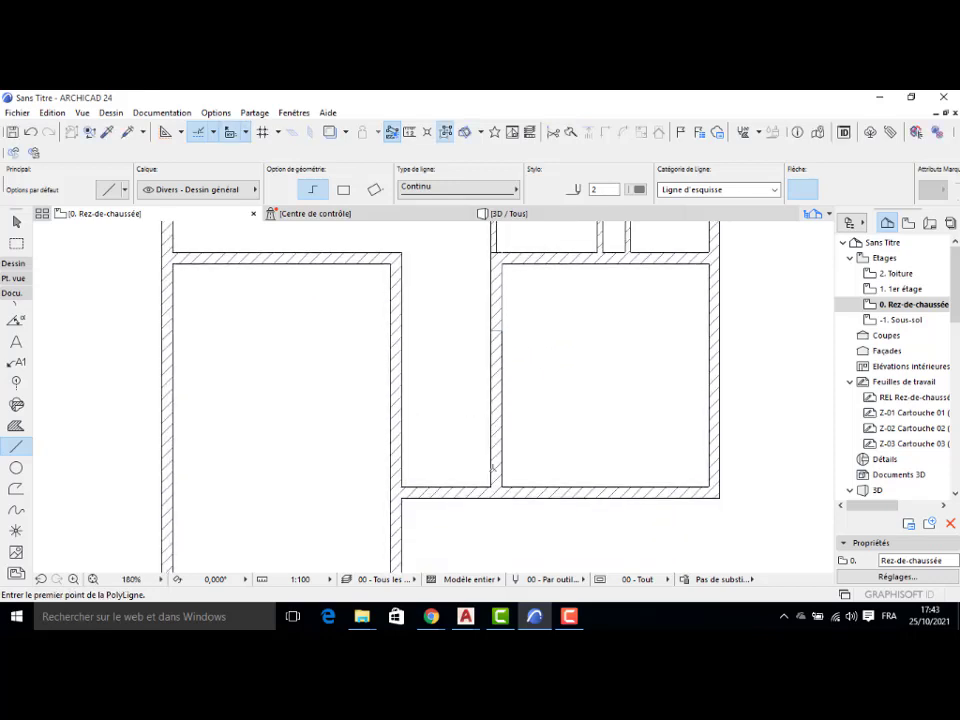
# Step: Draw a polyline 1,2 m up from the room's inner lower-left corner and across the wall, and trim away the wall between both marks
pyautogui.click(502, 485)
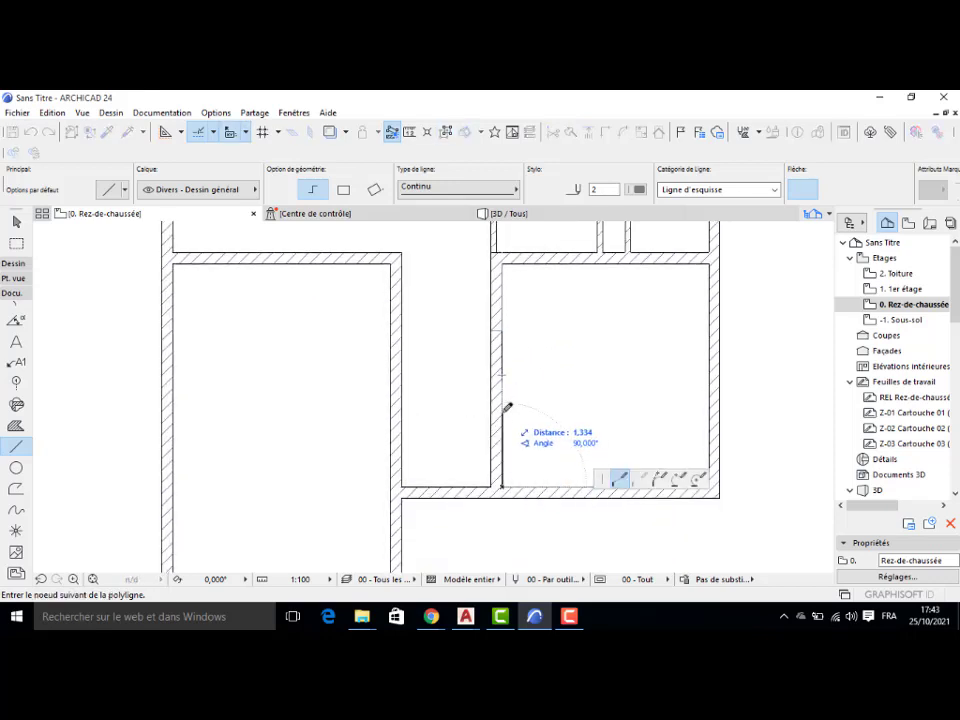
pyautogui.write('1,2')
pyautogui.press('Return')
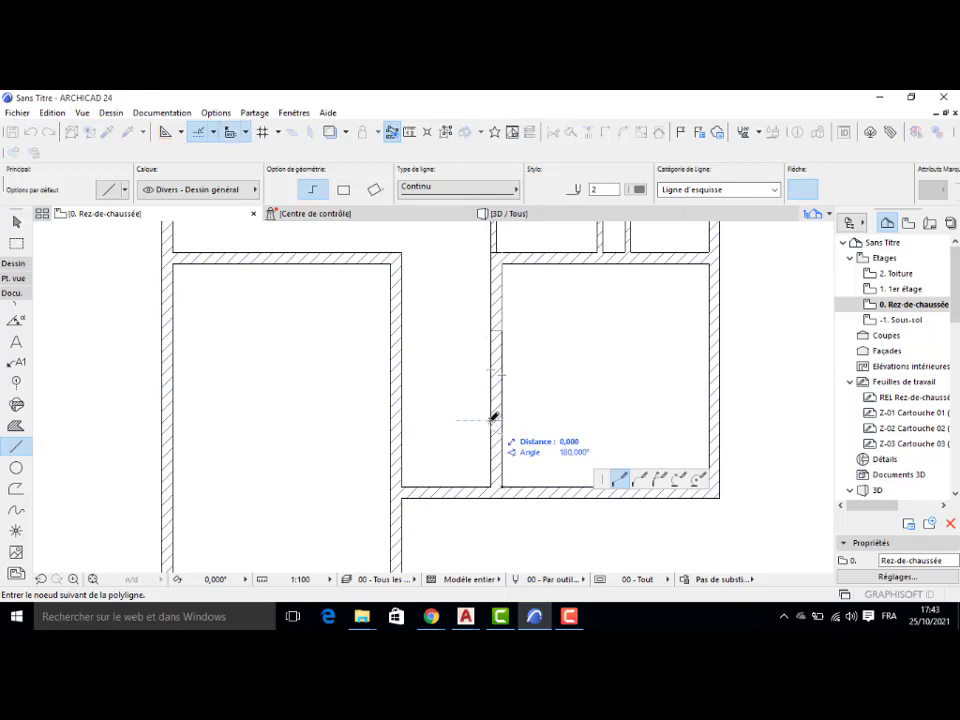
pyautogui.doubleClick(490, 420)
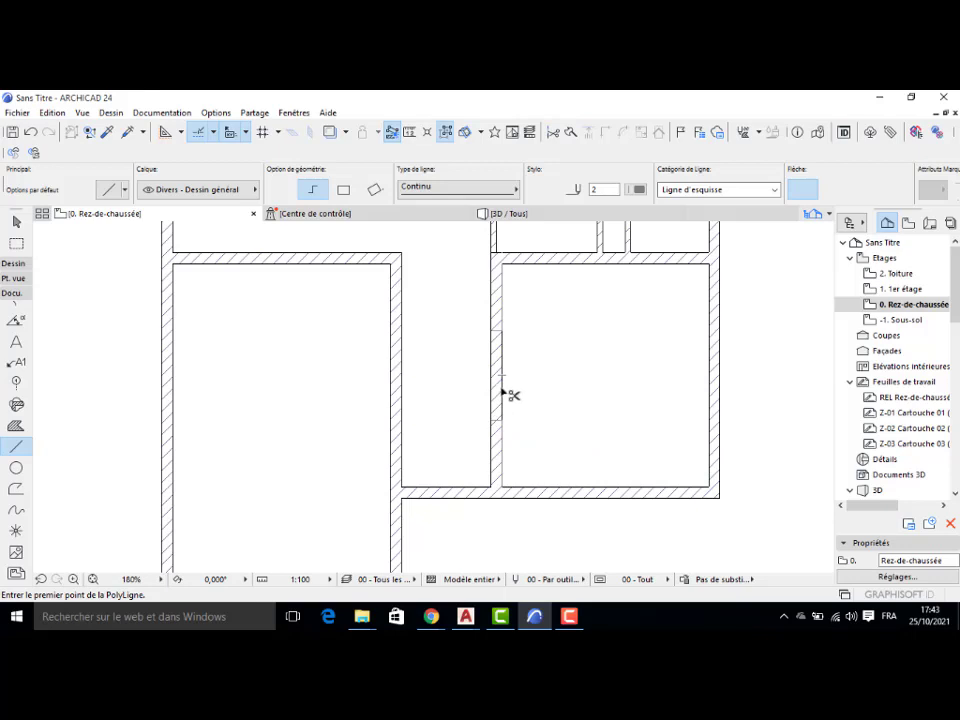
pyautogui.keyDown('ctrl'); pyautogui.click(510, 395); pyautogui.keyUp('ctrl')
# Step: Set the two remaining wall stubs to a height of 1 m and the material Finition int - Faux-plafond
pyautogui.keyDown('shift'); pyautogui.moveTo(524, 309); pyautogui.dragTo(465, 435); pyautogui.keyUp('shift')
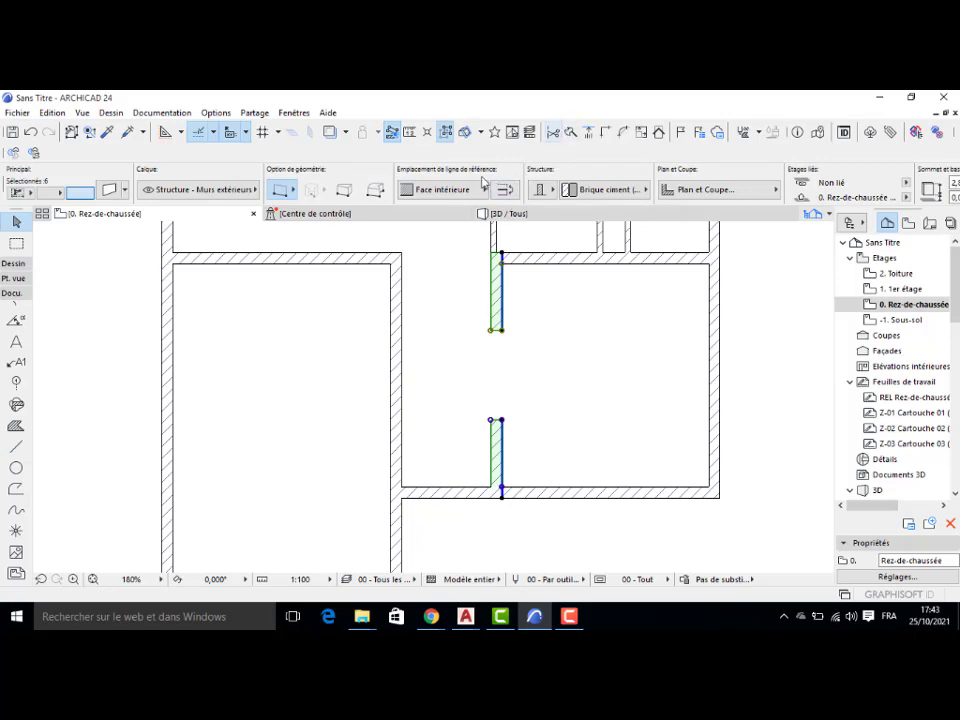
pyautogui.hotkey('ctrl', 't')
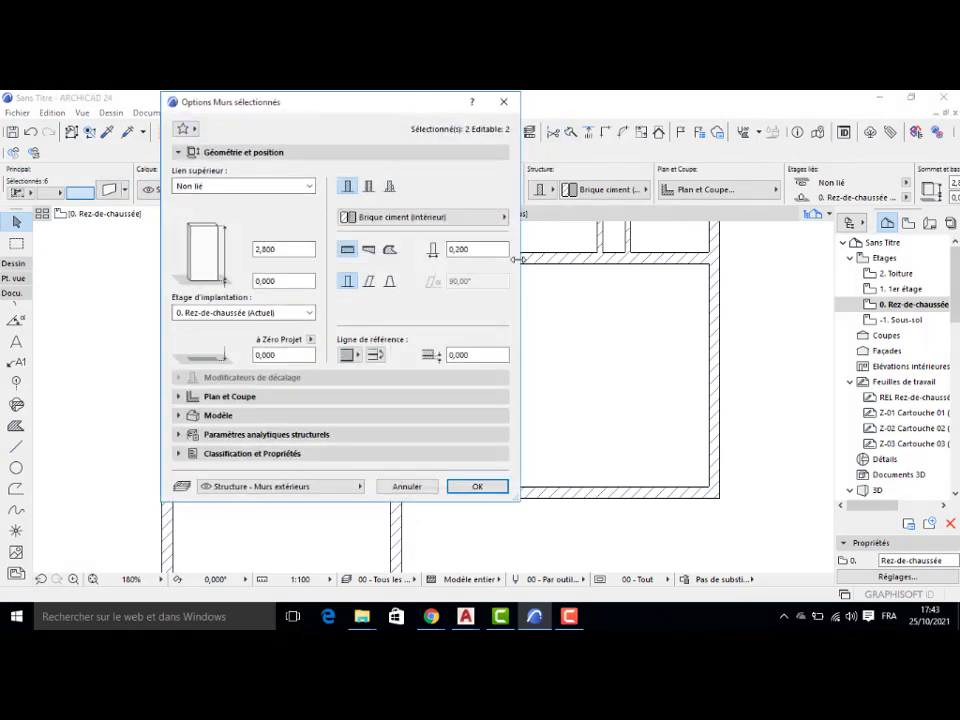
pyautogui.moveTo(280, 250); pyautogui.dragTo(239, 256)
pyautogui.write('1')
pyautogui.click(371, 220)
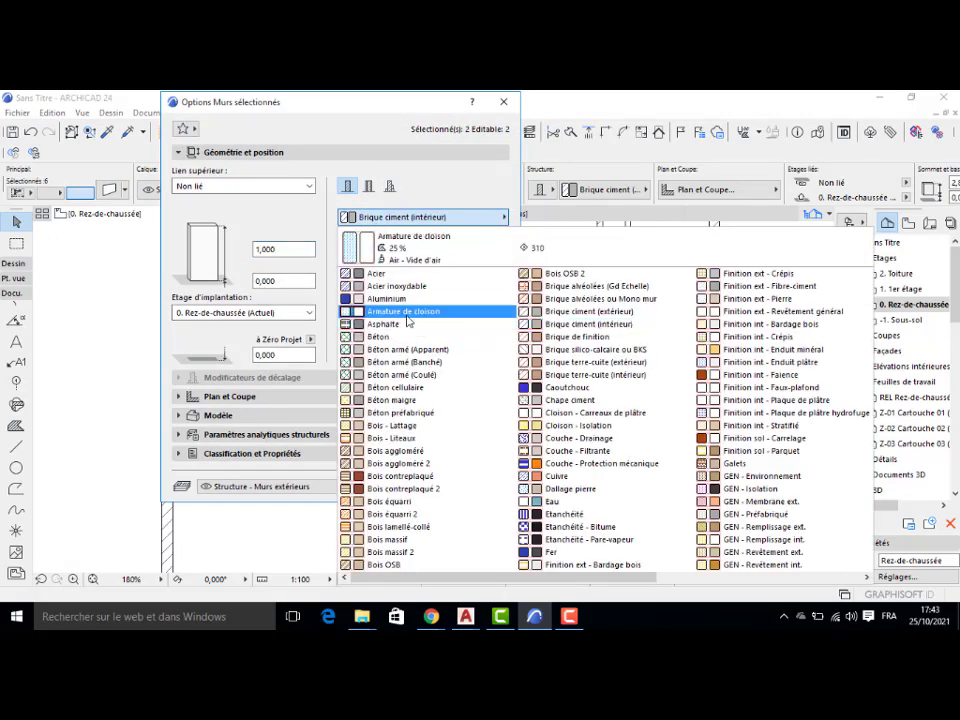
pyautogui.click(745, 387)
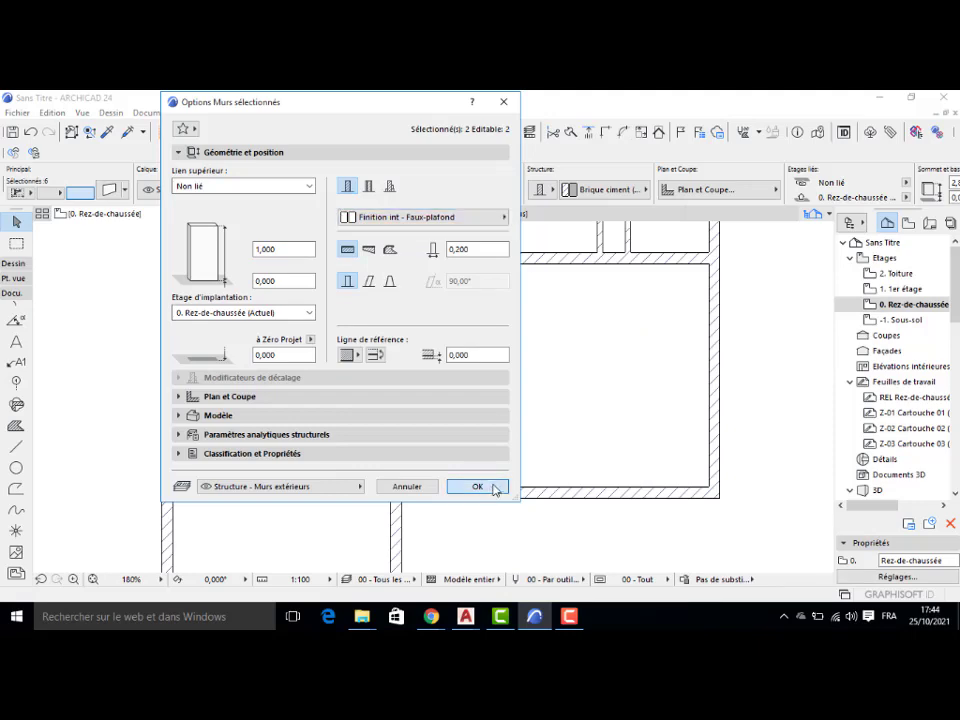
pyautogui.click(477, 487)
pyautogui.click(541, 377)
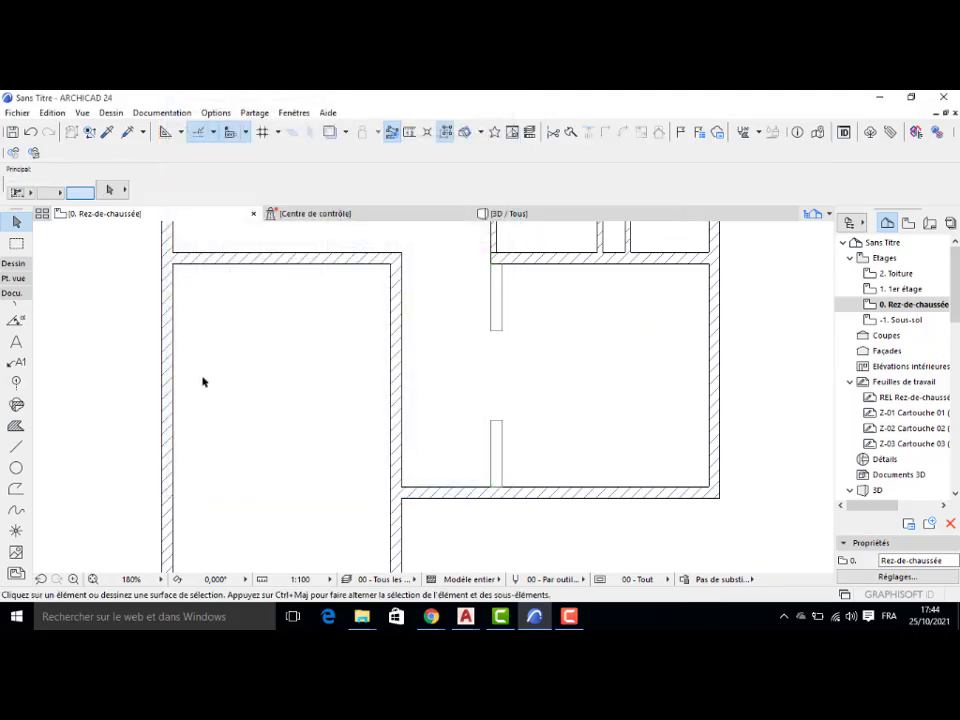
pyautogui.click(17, 447)
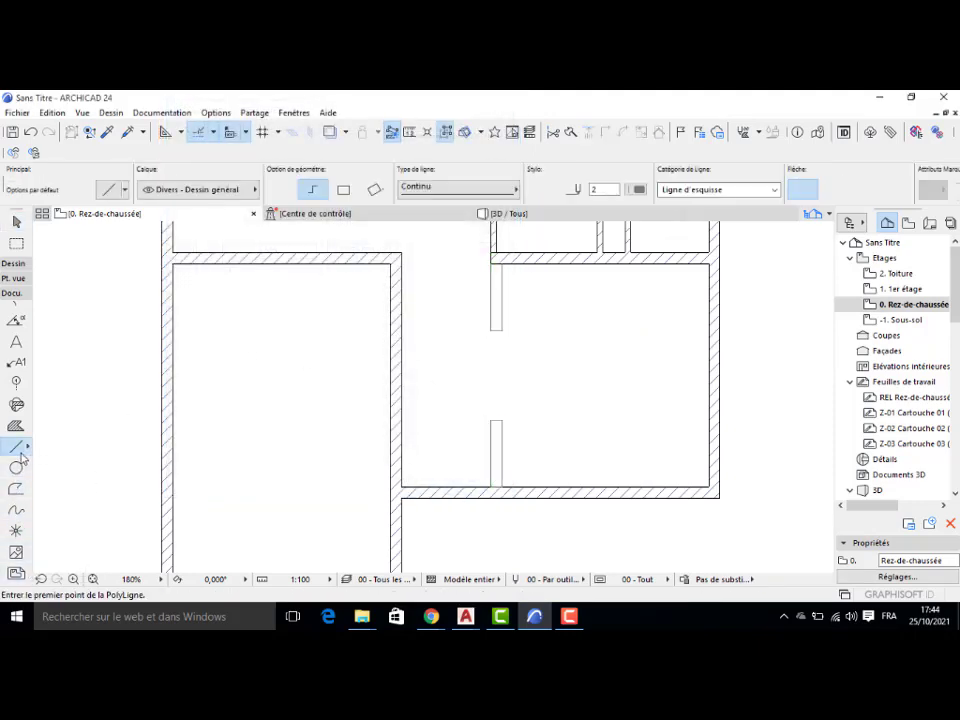
pyautogui.hotkey('ctrl', 'a')
pyautogui.press('Escape')
pyautogui.press('Escape')
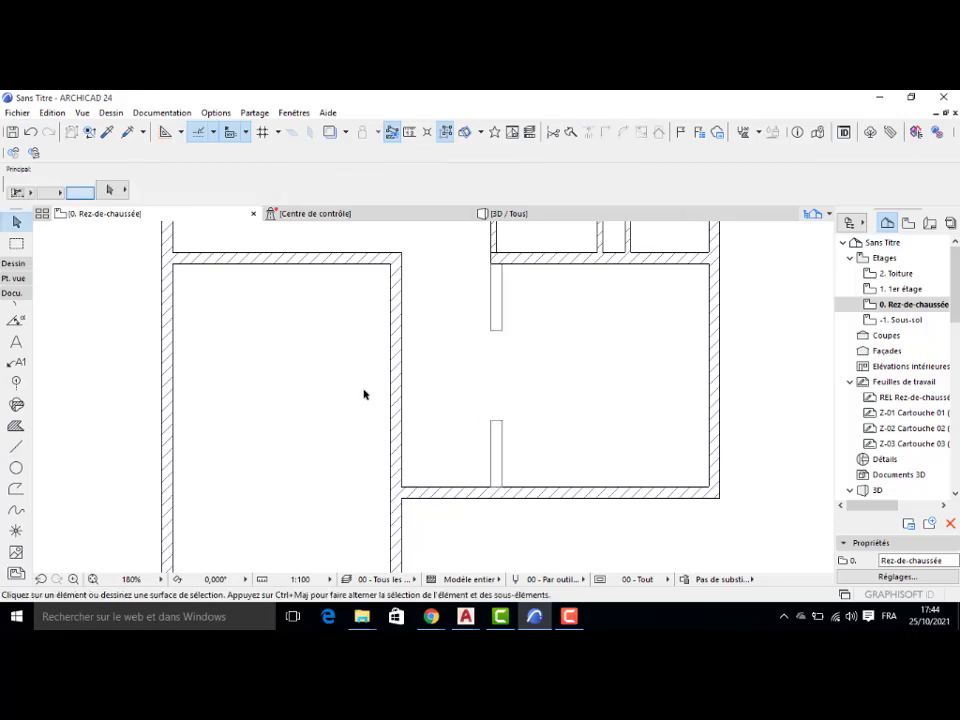
# Step: Split the facing wall across the corridor in line with the upper stub's end, keeping the lower part selected
pyautogui.moveTo(421, 362); pyautogui.dragTo(352, 391)
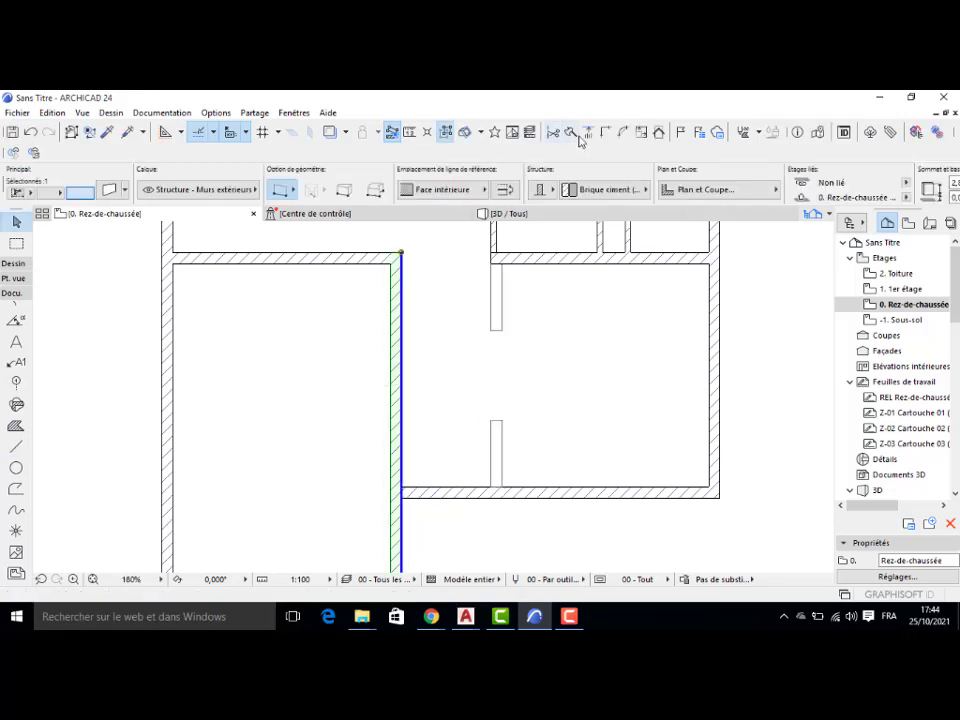
pyautogui.click(571, 133)
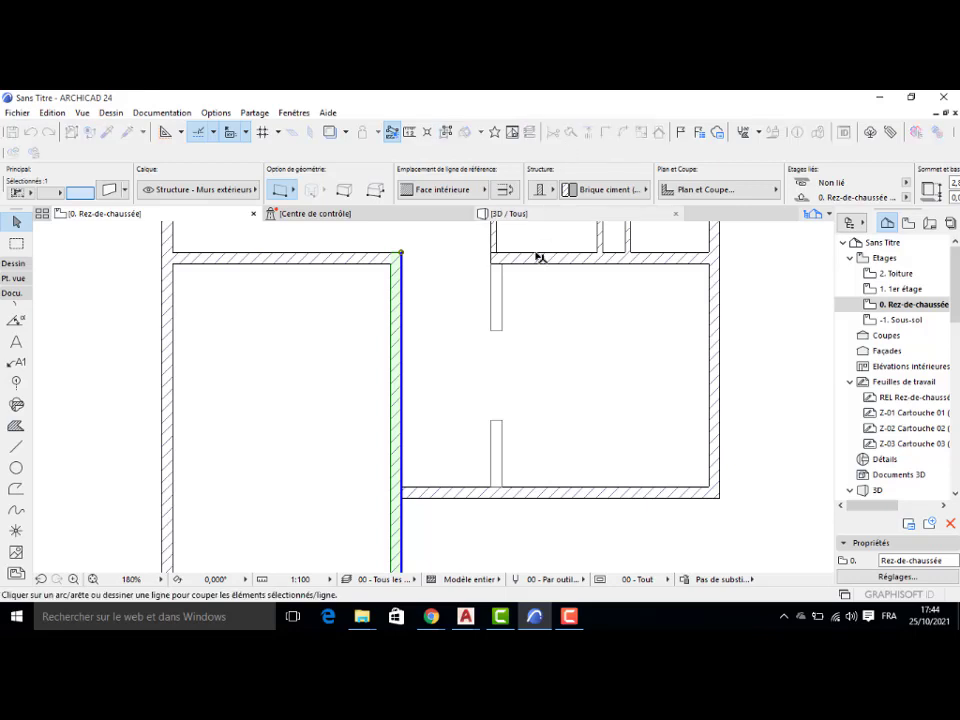
pyautogui.click(495, 331)
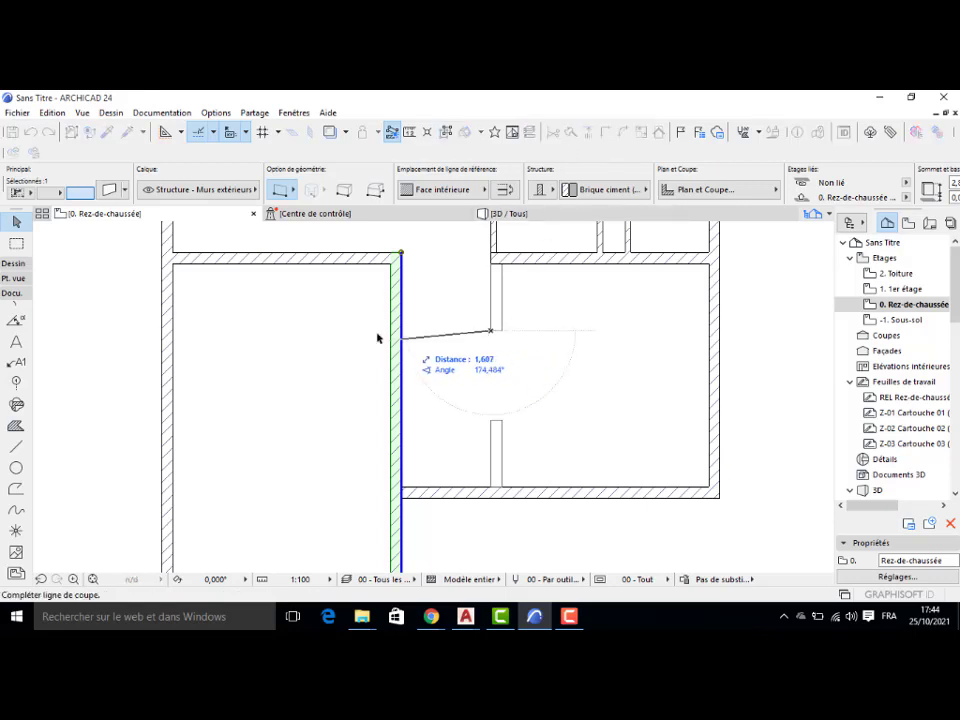
pyautogui.click(321, 330)
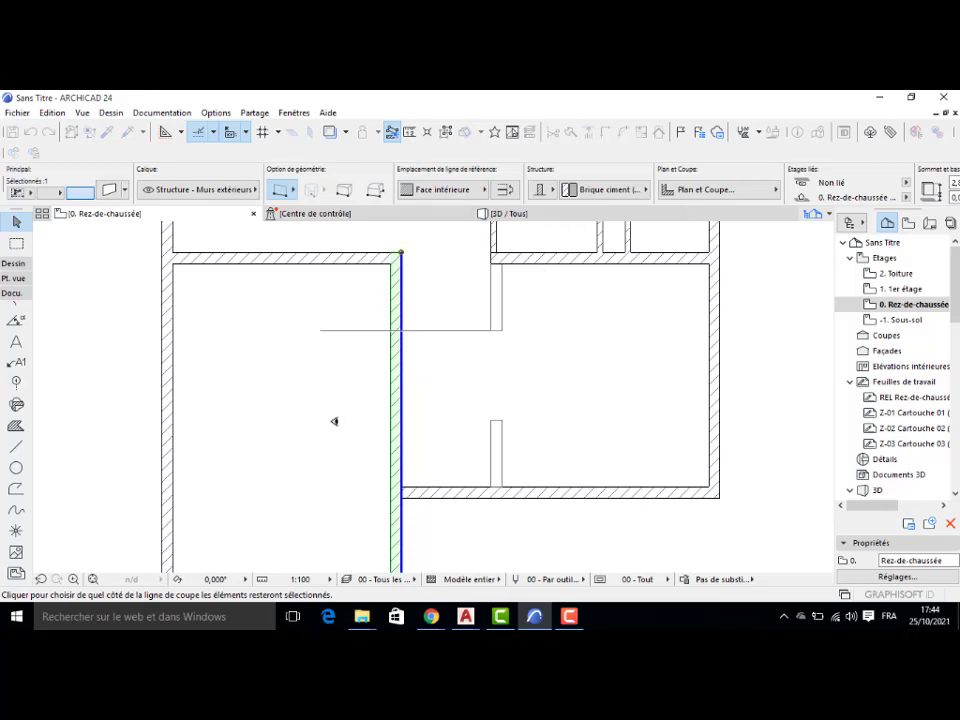
pyautogui.click(370, 412)
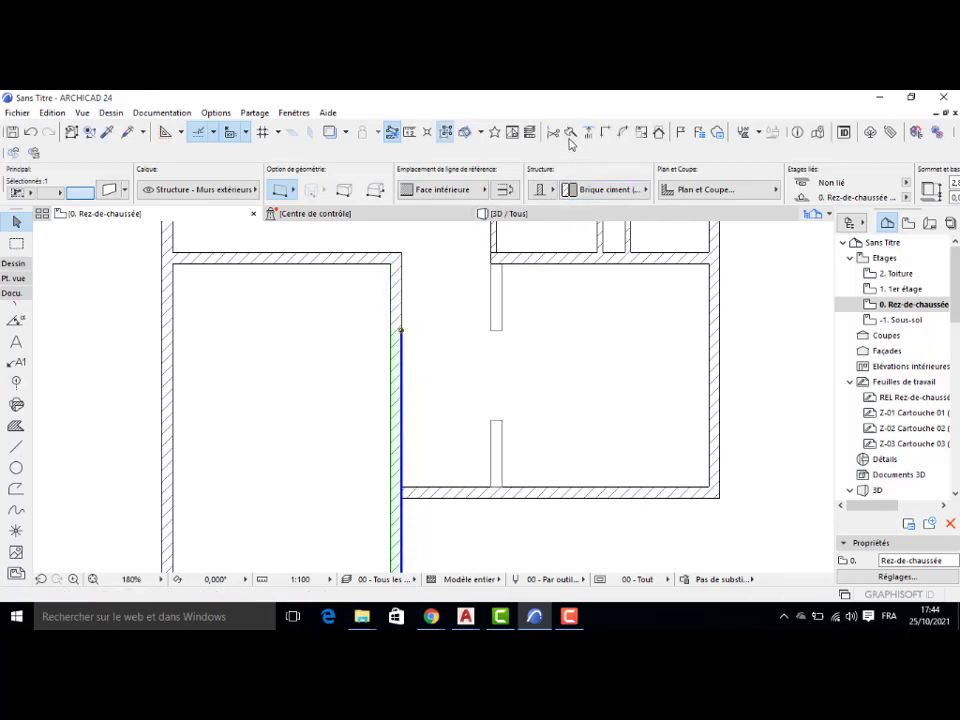
# Step: Split the facing wall again in line with the lower stub's end and delete the segment between the two cuts
pyautogui.click(497, 421)
pyautogui.click(342, 420)
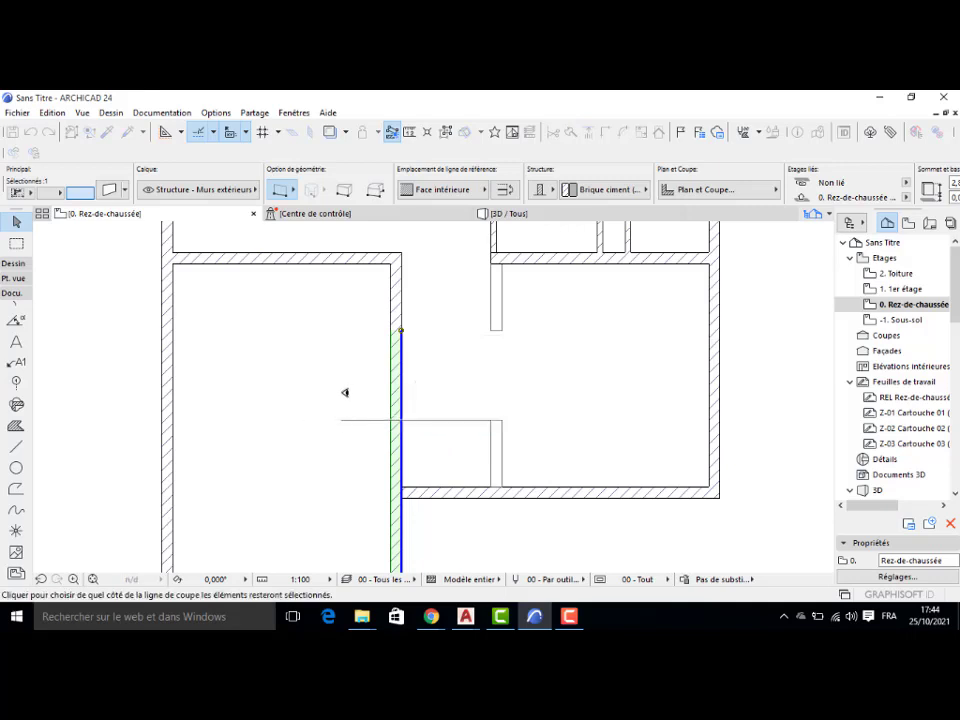
pyautogui.click(348, 380)
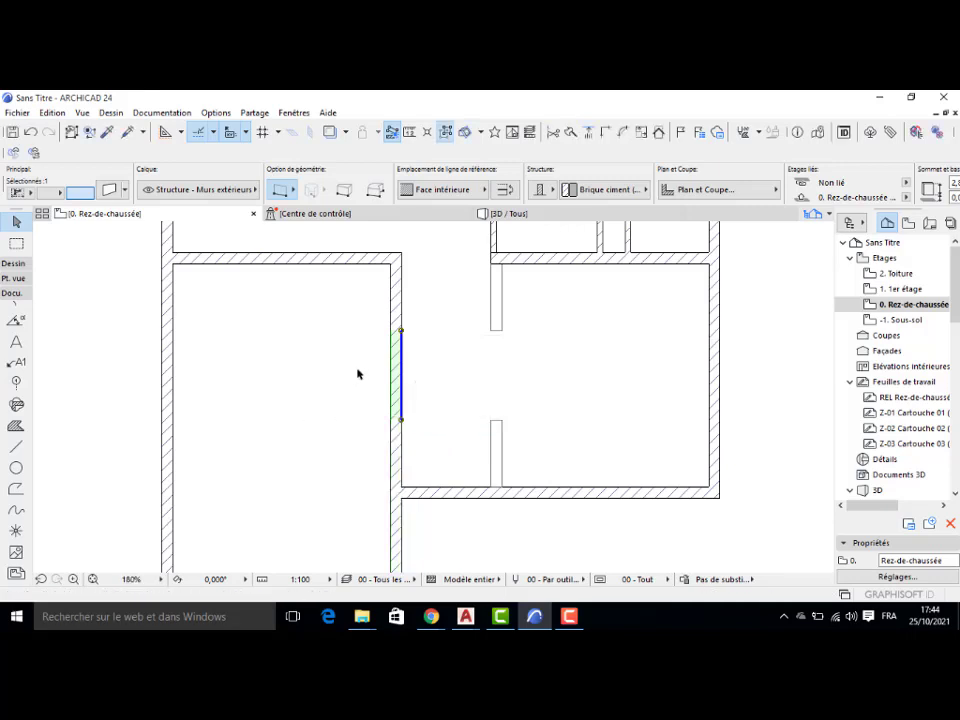
pyautogui.press('Delete')
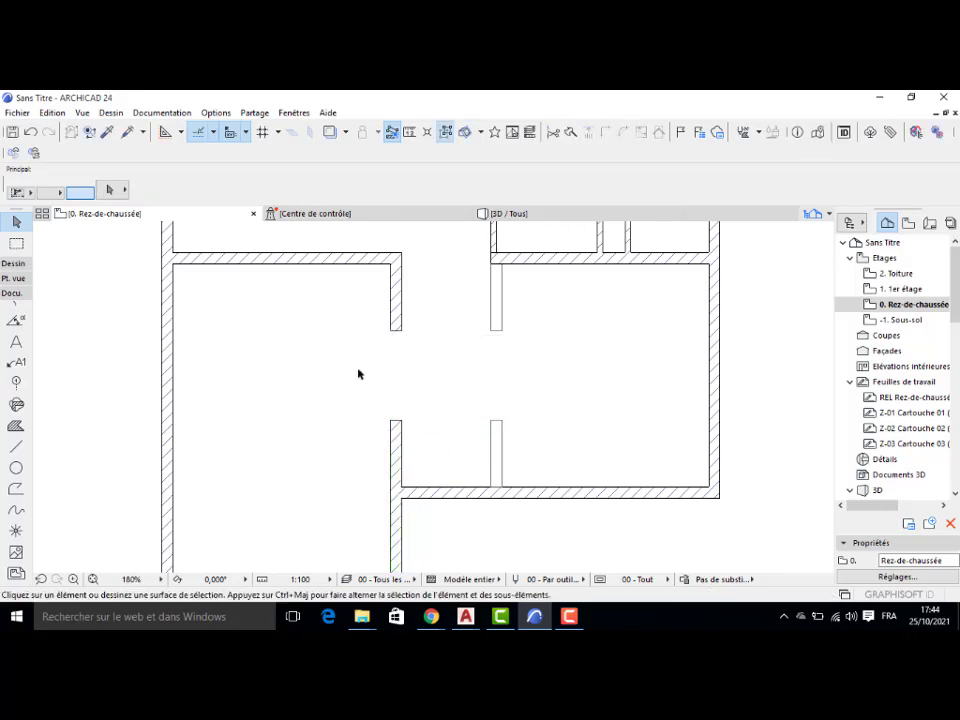
# Step: Try to transfer the stored wall settings to the upper low stub of the bottom right room, and undo the change
pyautogui.click(401, 322)
pyautogui.press('Escape')
pyautogui.click(127, 132)
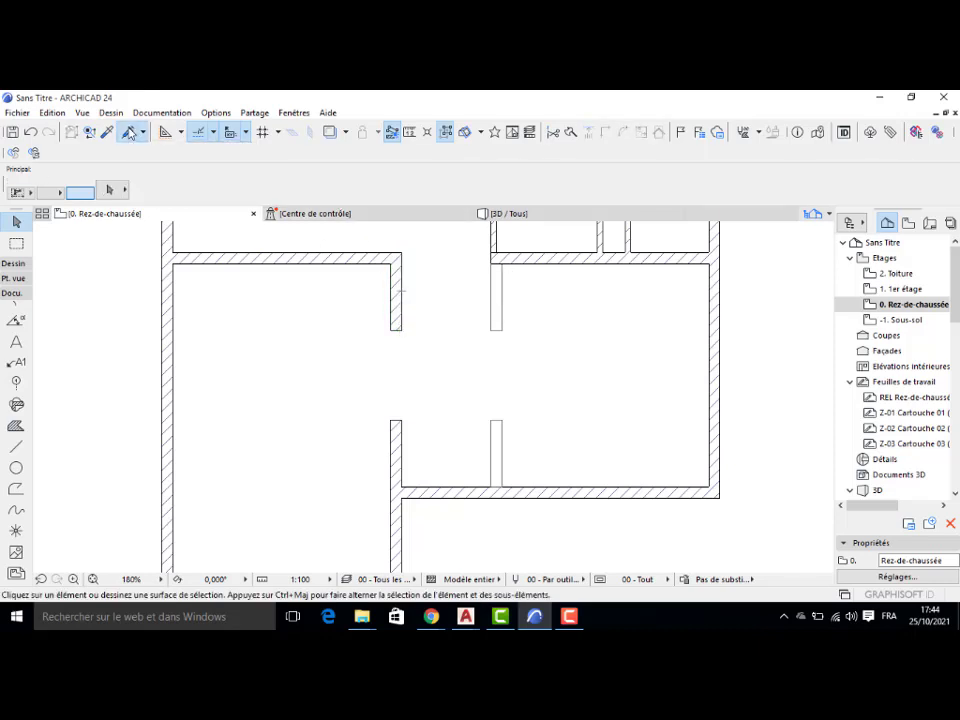
pyautogui.click(499, 318)
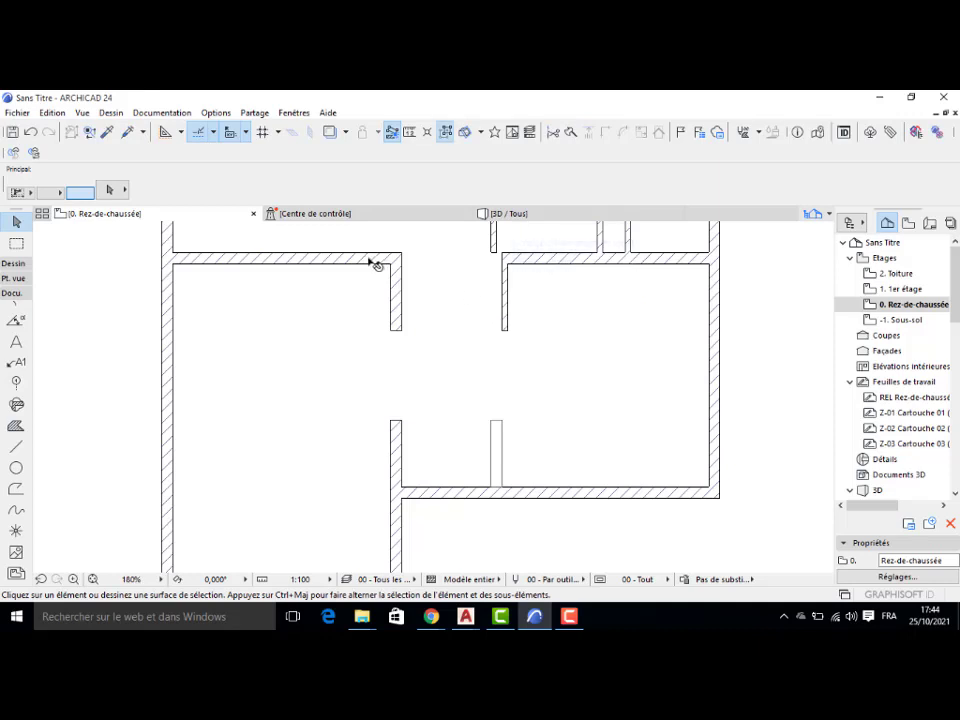
pyautogui.hotkey('ctrl', 'z')
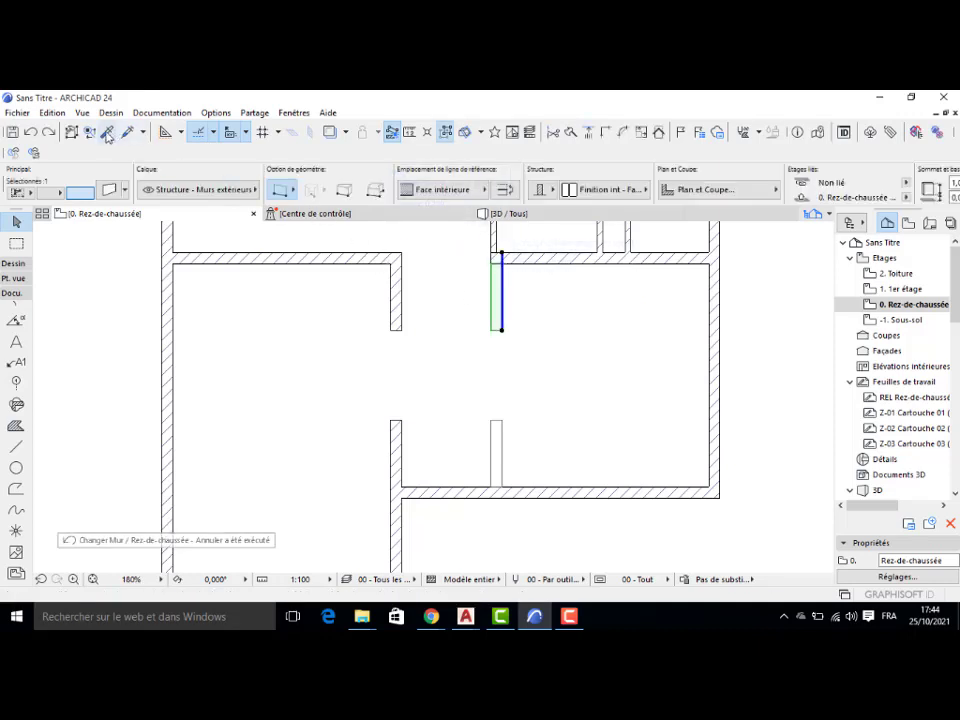
# Step: Pick up the upper low stub's settings and apply them to the facing wall's upper stub across the corridor
pyautogui.click(108, 136)
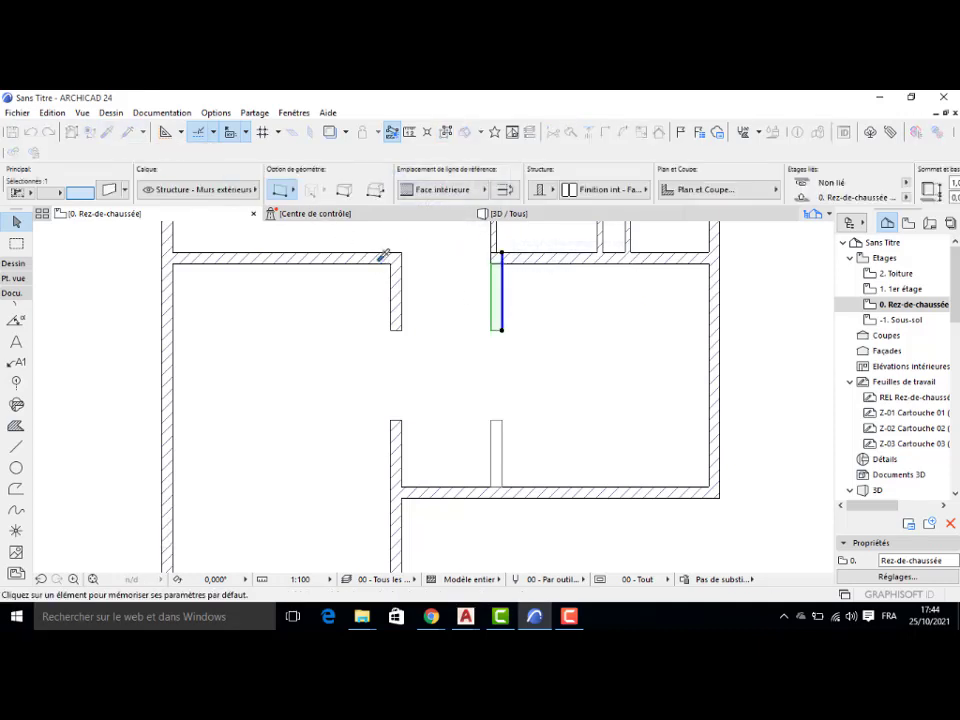
pyautogui.click(502, 318)
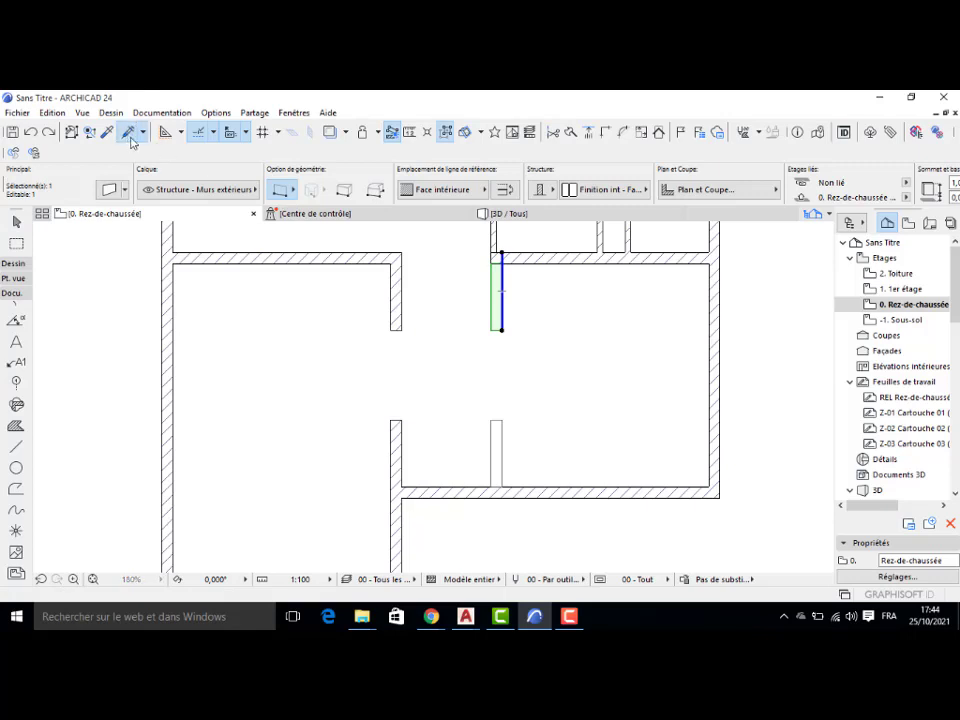
pyautogui.click(397, 318)
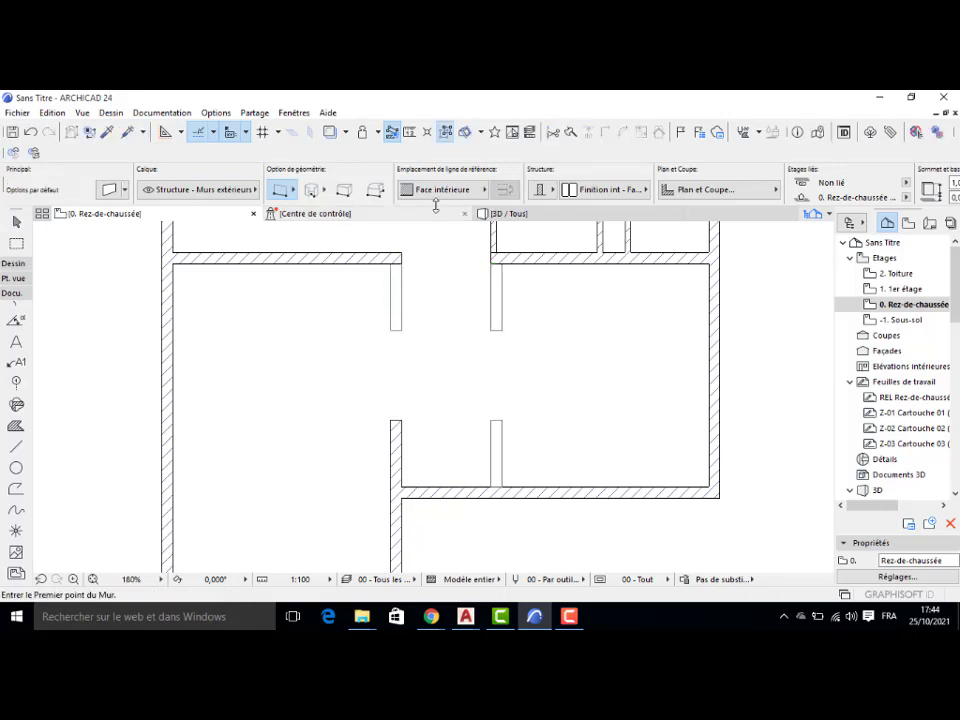
# Step: Examine the low wall stubs and their junction with the bottom right room's interior wall in the 3D view
pyautogui.click(507, 213)
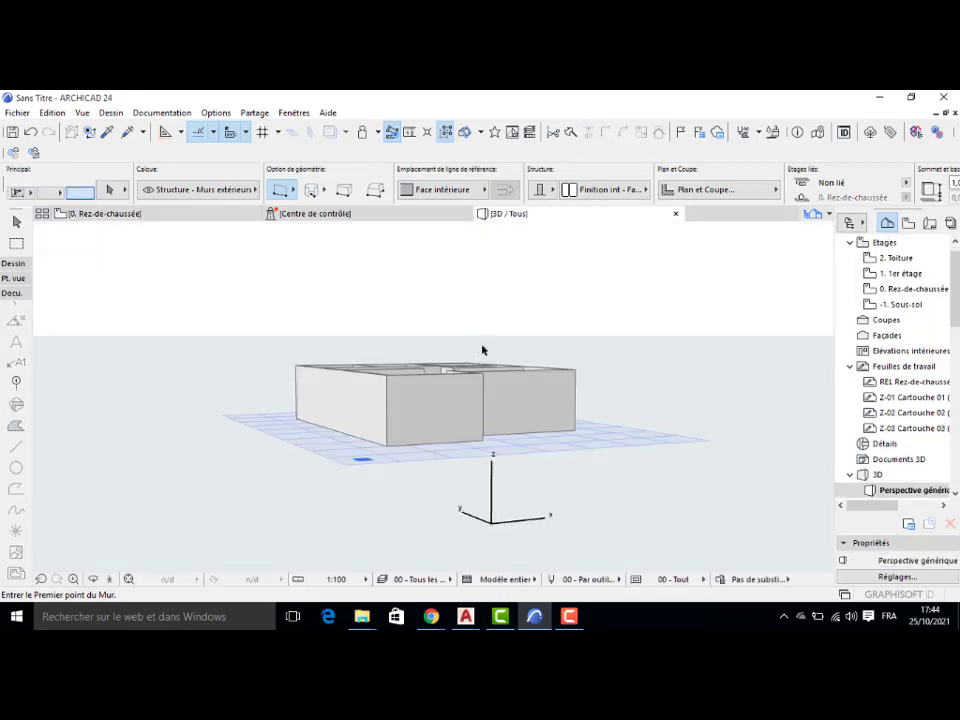
pyautogui.keyDown('shift'); pyautogui.moveTo(482, 347); pyautogui.dragTo(466, 445, button='middle'); pyautogui.keyUp('shift')
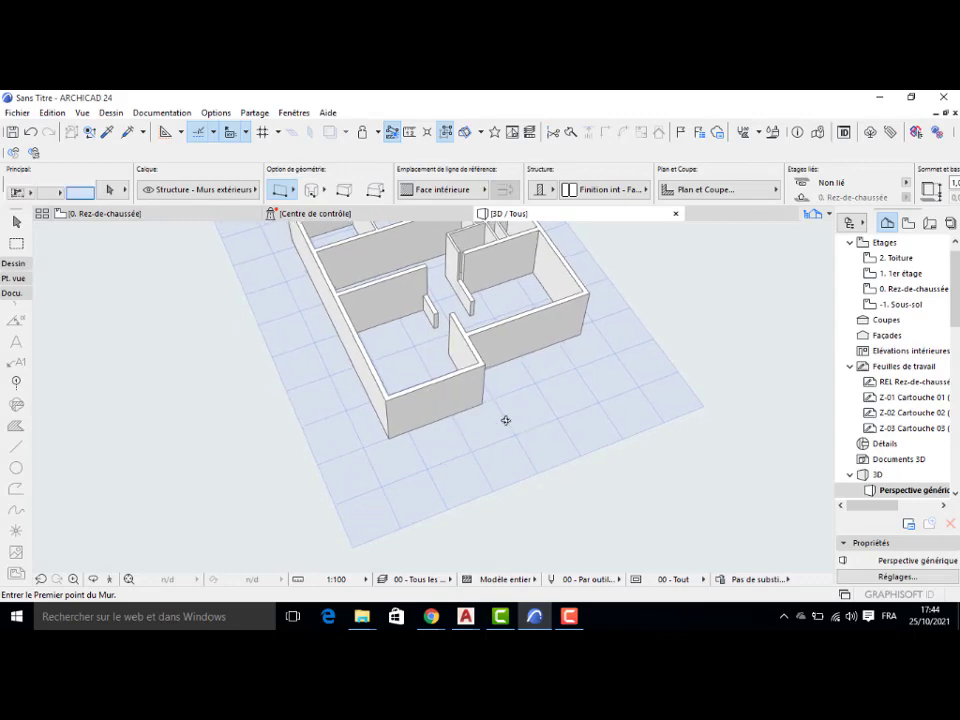
pyautogui.keyDown('shift'); pyautogui.moveTo(506, 420); pyautogui.dragTo(638, 390, button='middle'); pyautogui.keyUp('shift')
pyautogui.scroll(4, 577, 321)
pyautogui.scroll(4, 500, 263)
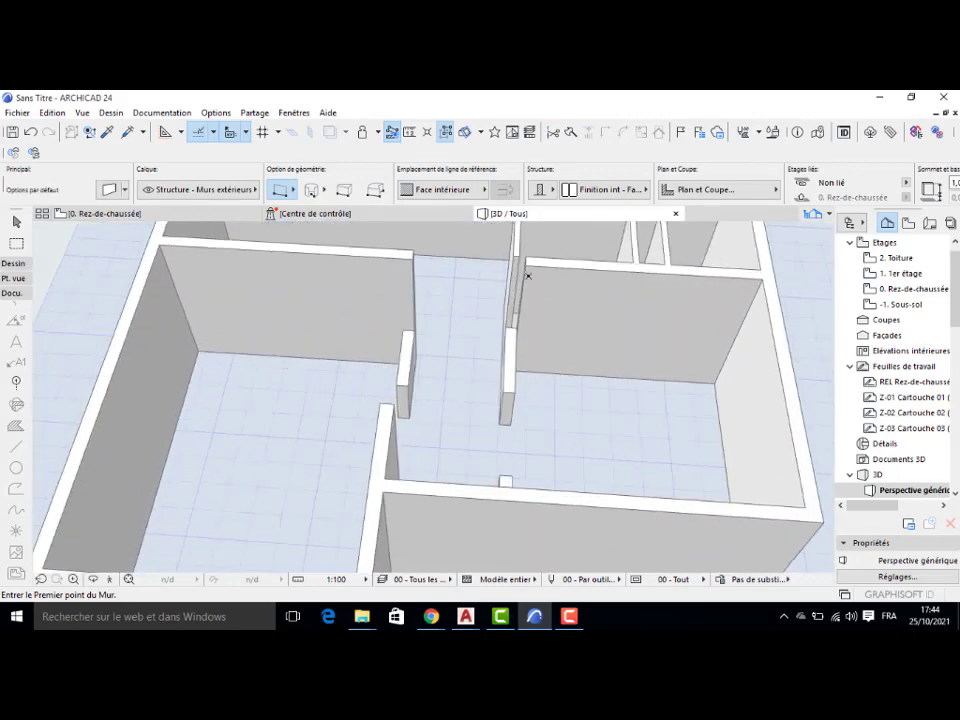
pyautogui.moveTo(527, 275); pyautogui.dragTo(543, 383, button='middle')
pyautogui.press('Escape')
pyautogui.click(547, 380)
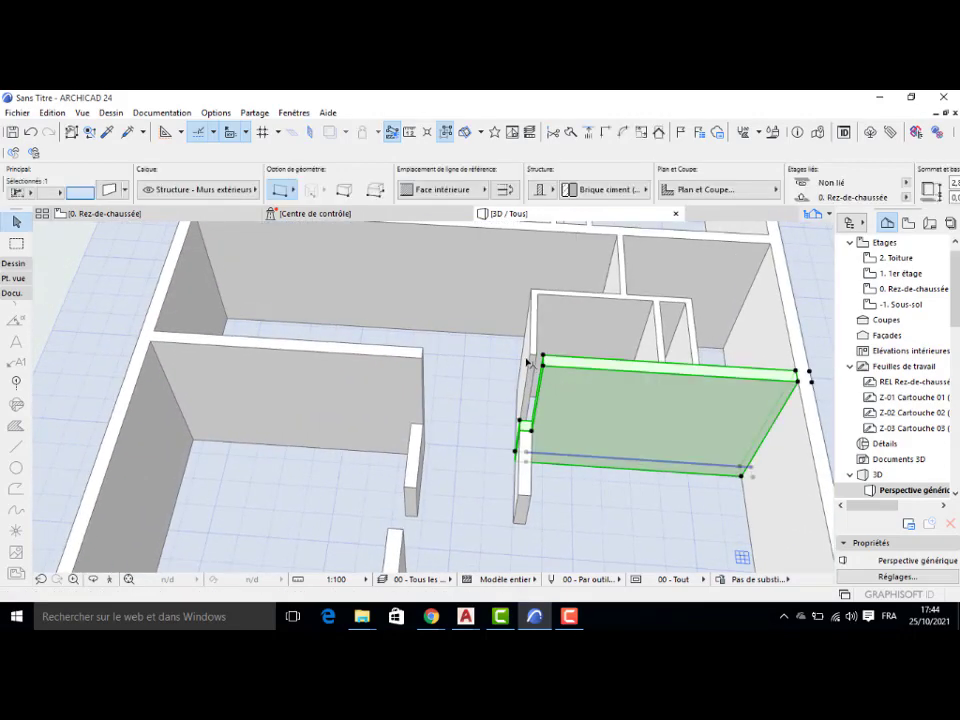
# Step: Intersect the bottom right room's interior wall with the small room's side wall so both meet in a clean corner
pyautogui.keyDown('shift'); pyautogui.click(526, 405); pyautogui.keyUp('shift')
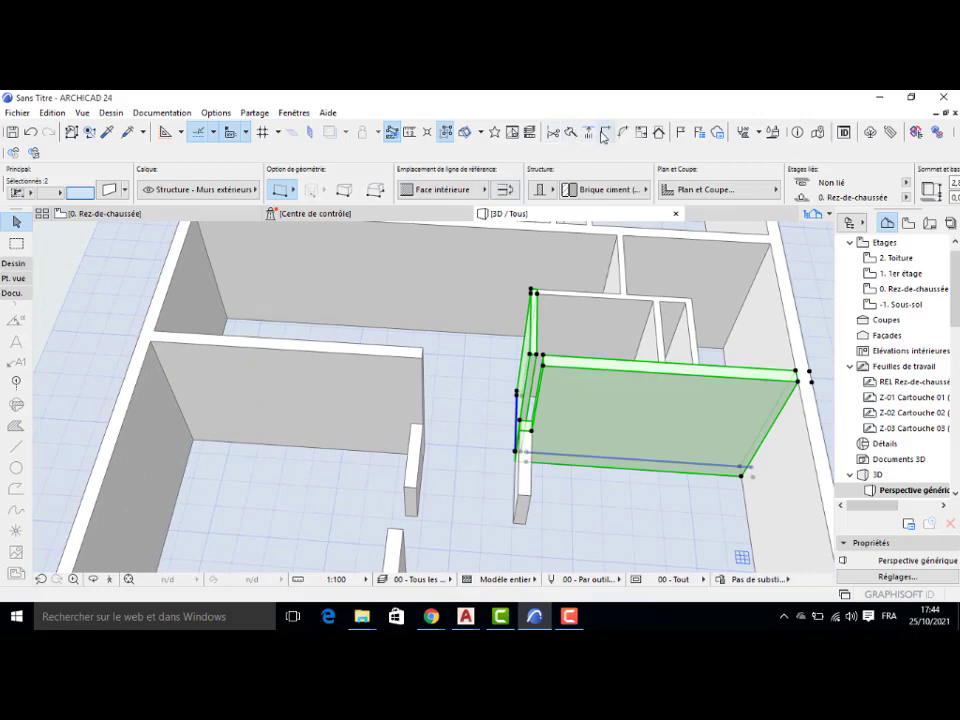
pyautogui.press('Delete')
pyautogui.keyDown('shift'); pyautogui.moveTo(499, 300); pyautogui.dragTo(434, 400, button='middle'); pyautogui.keyUp('shift')
pyautogui.scroll(-2, 521, 396)
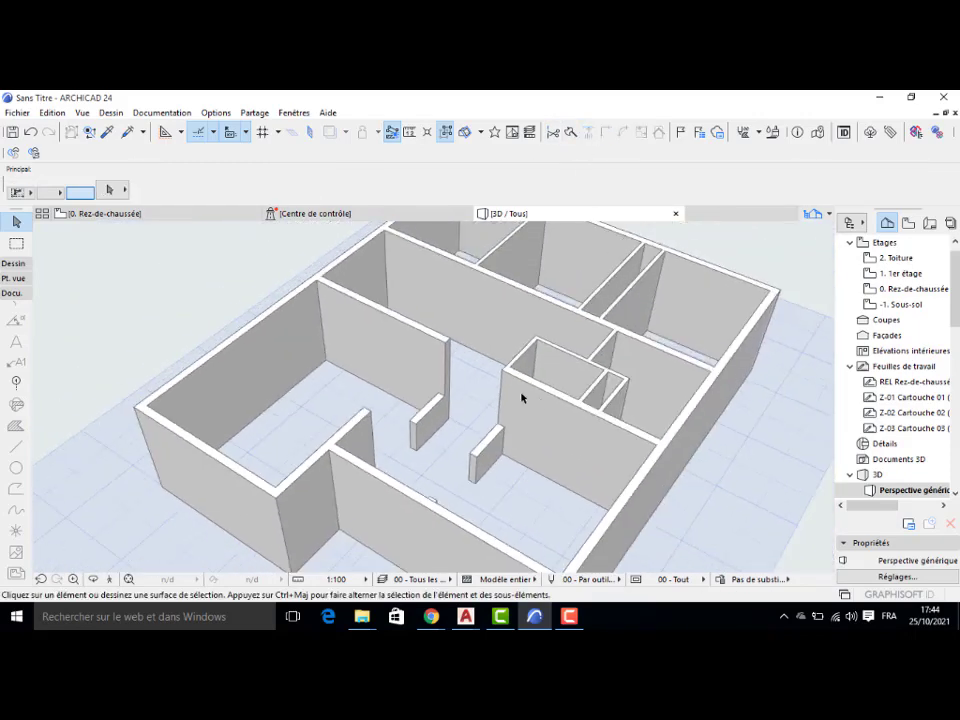
pyautogui.keyDown('shift'); pyautogui.moveTo(521, 396); pyautogui.dragTo(282, 387, button='middle'); pyautogui.keyUp('shift')
pyautogui.keyDown('shift'); pyautogui.moveTo(296, 432); pyautogui.dragTo(408, 436, button='middle'); pyautogui.keyUp('shift')
# Step: Return to the ground floor plan and open the Door tool's default settings
pyautogui.press('F2')
pyautogui.scroll(-5, 436, 401)
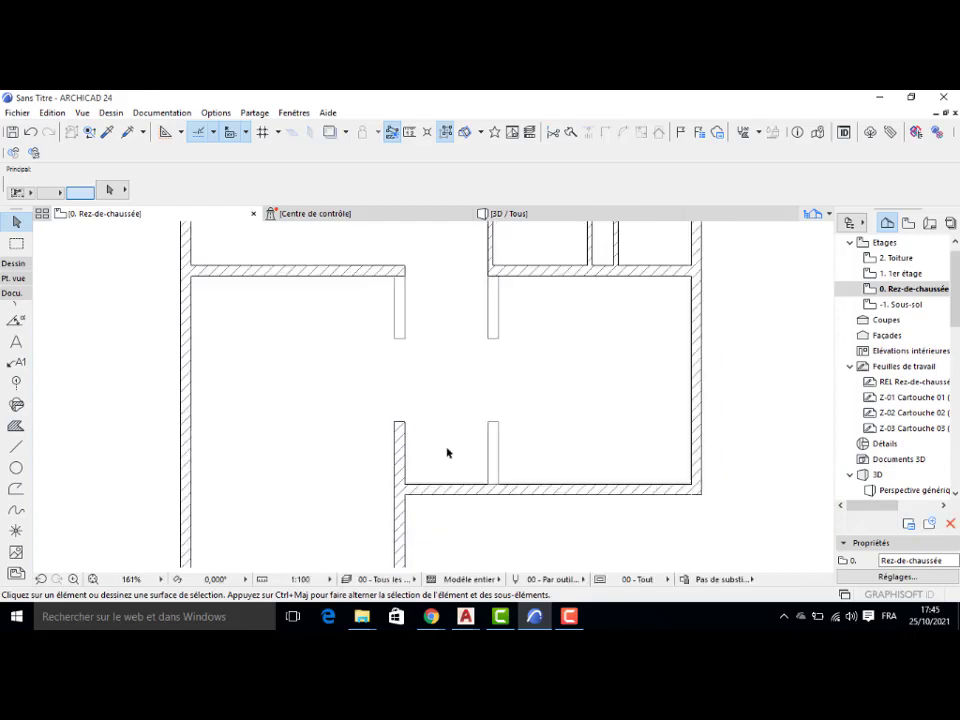
pyautogui.click(13, 263)
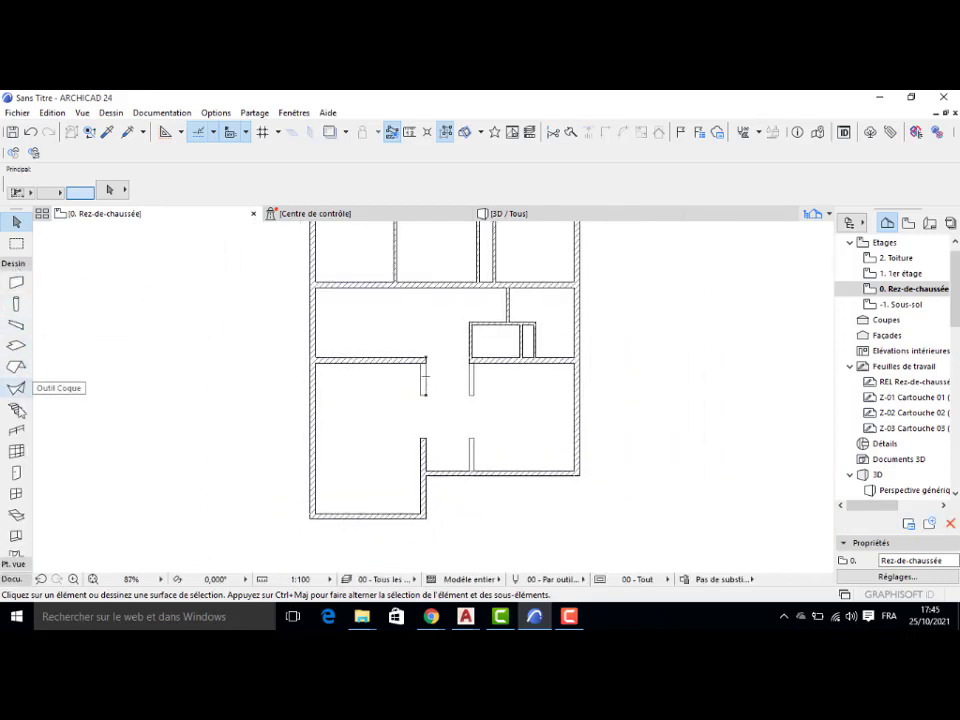
pyautogui.click(15, 473)
pyautogui.doubleClick(28, 471)
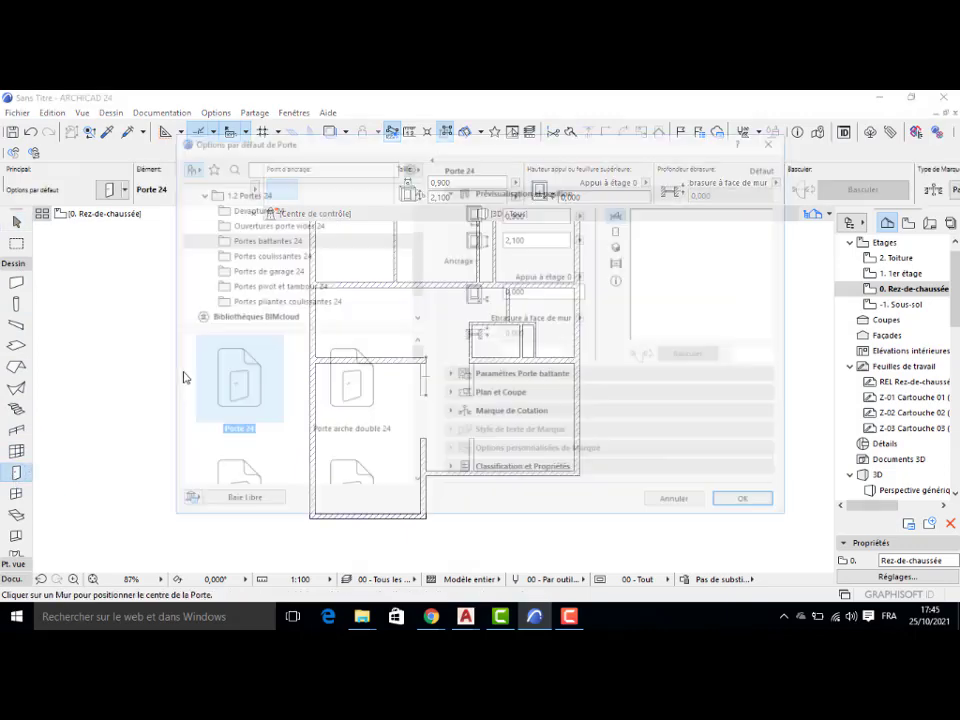
# Step: Browse the door library families, return to Portes battantes 24, and check the size fields of Porte 24
pyautogui.click(260, 256)
pyautogui.click(258, 270)
pyautogui.click(256, 285)
pyautogui.click(247, 301)
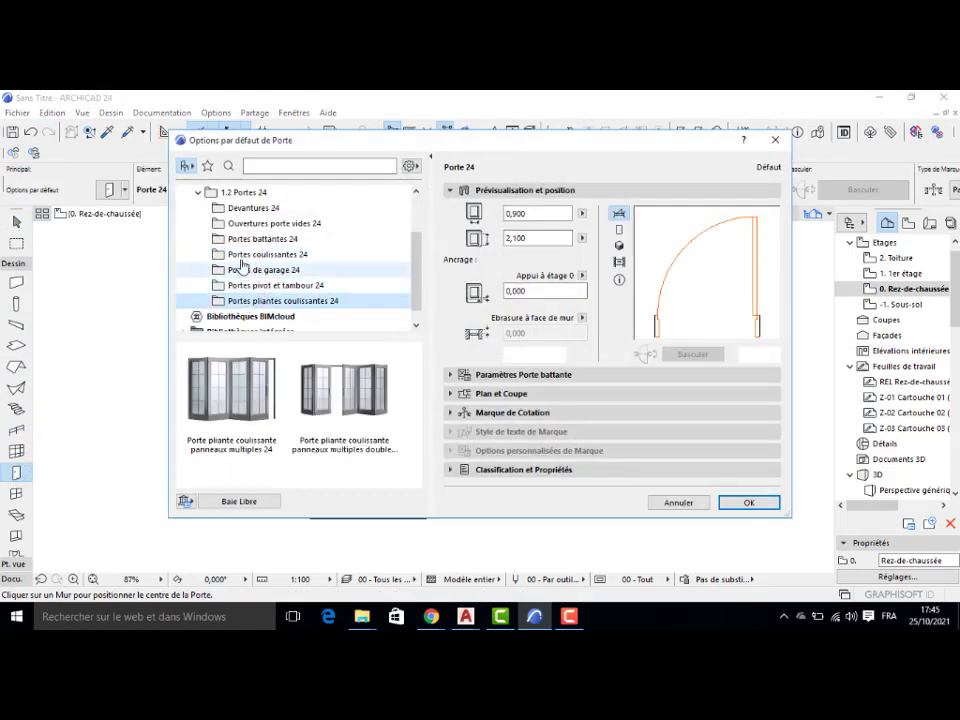
pyautogui.click(243, 240)
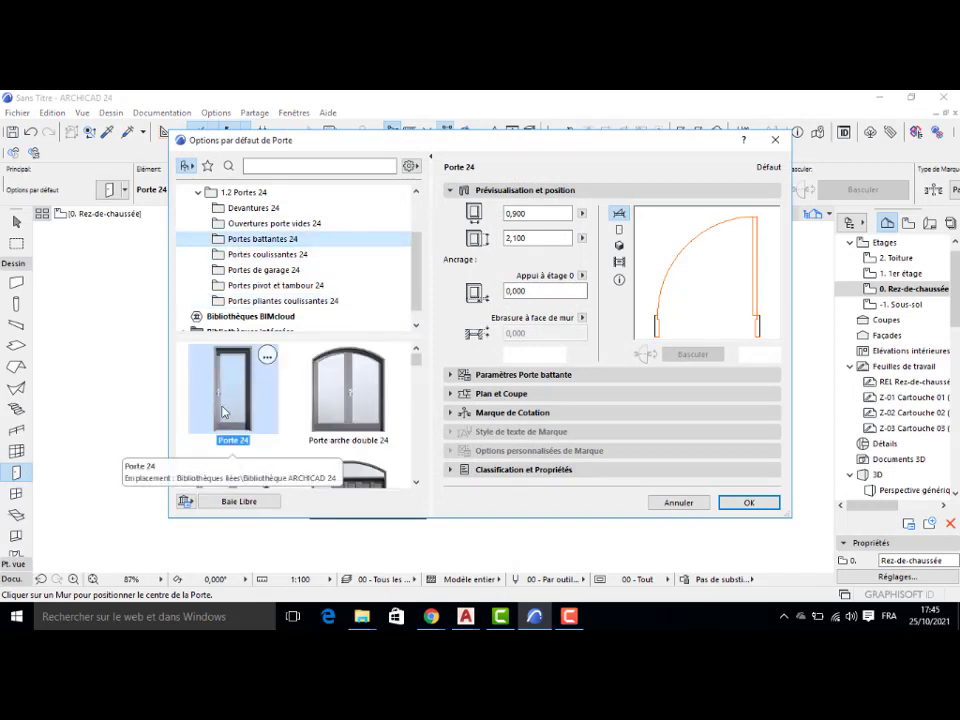
pyautogui.click(532, 213)
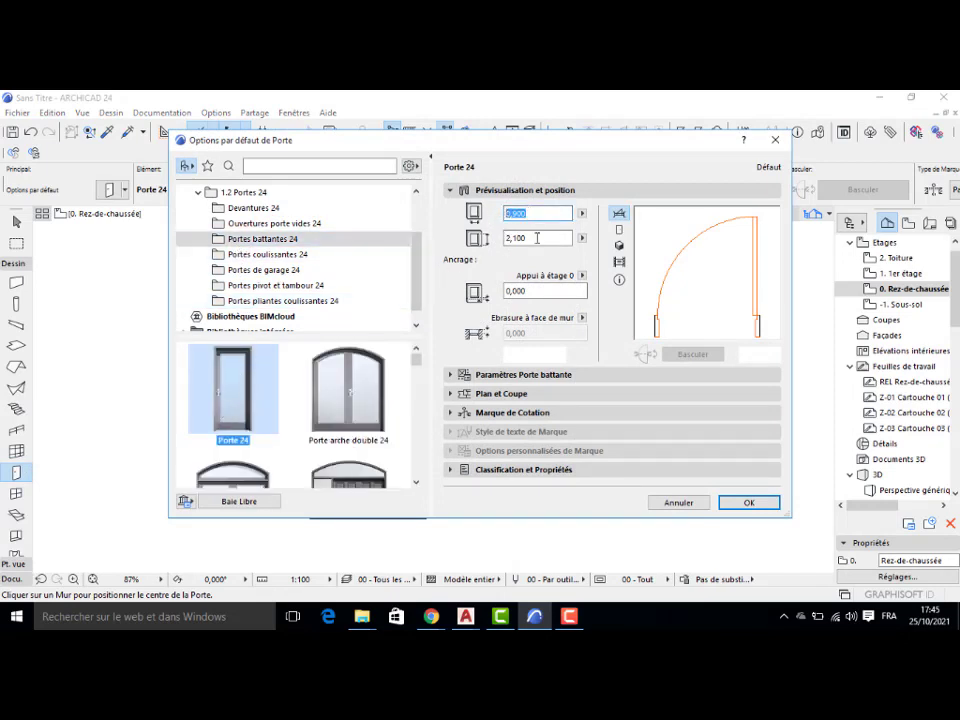
pyautogui.press('Tab')
# Step: Set the swing door's leaf to Style 3 and its handle to Poignée 4
pyautogui.click(497, 376)
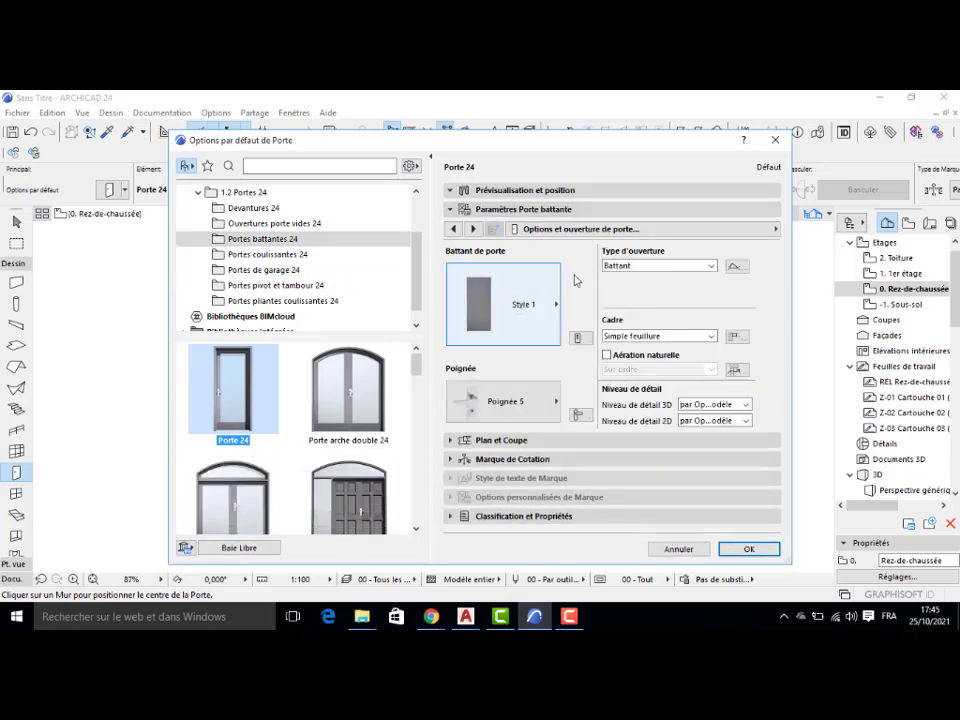
pyautogui.click(535, 304)
pyautogui.click(606, 484)
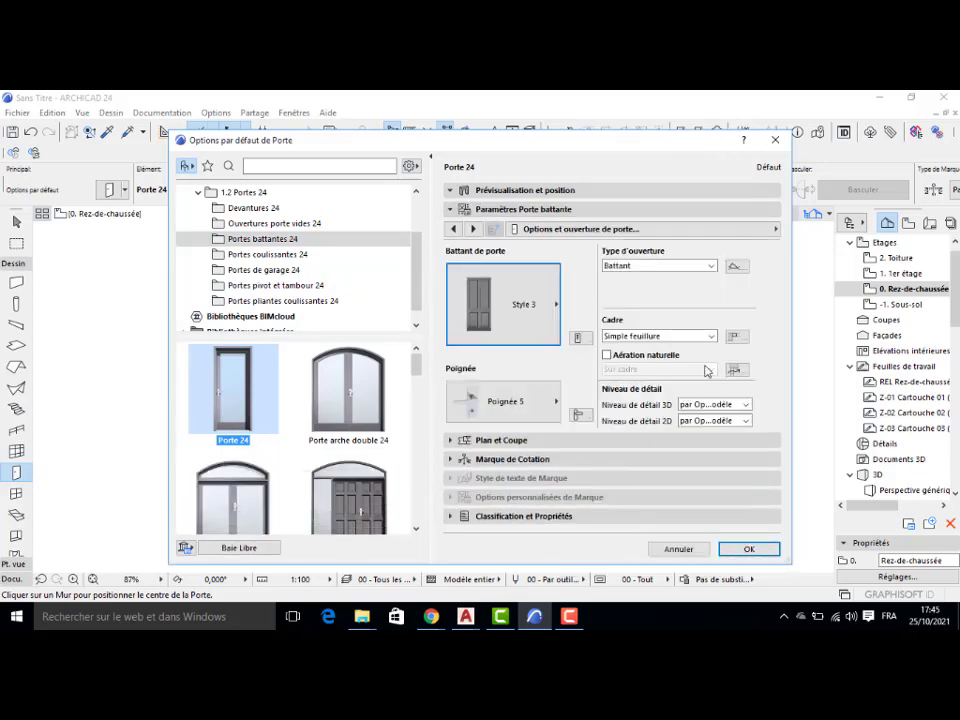
pyautogui.click(555, 400)
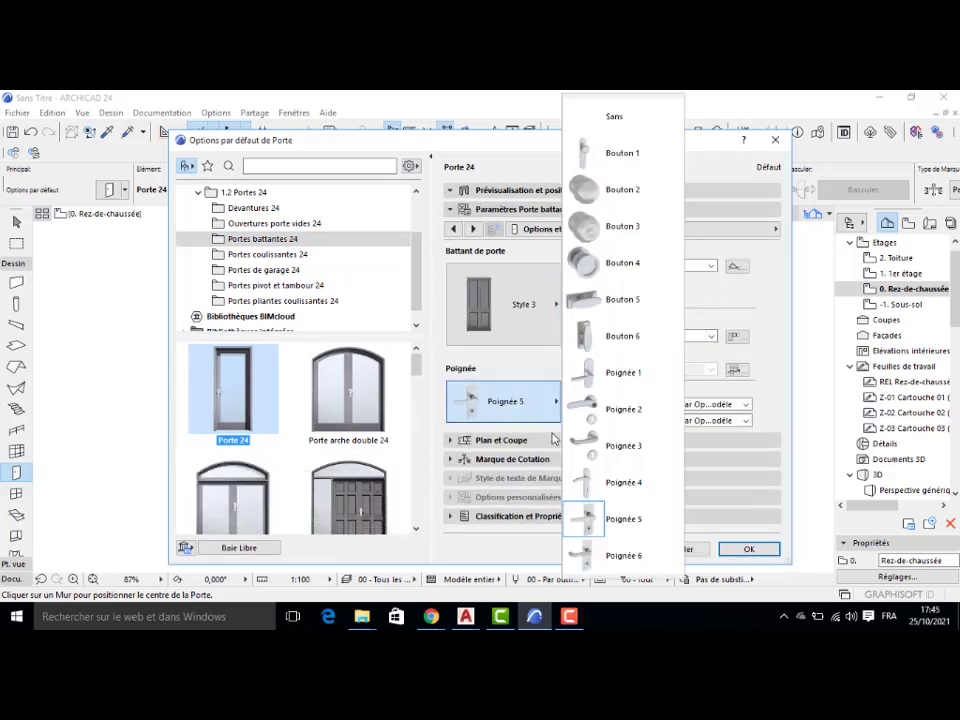
pyautogui.click(628, 484)
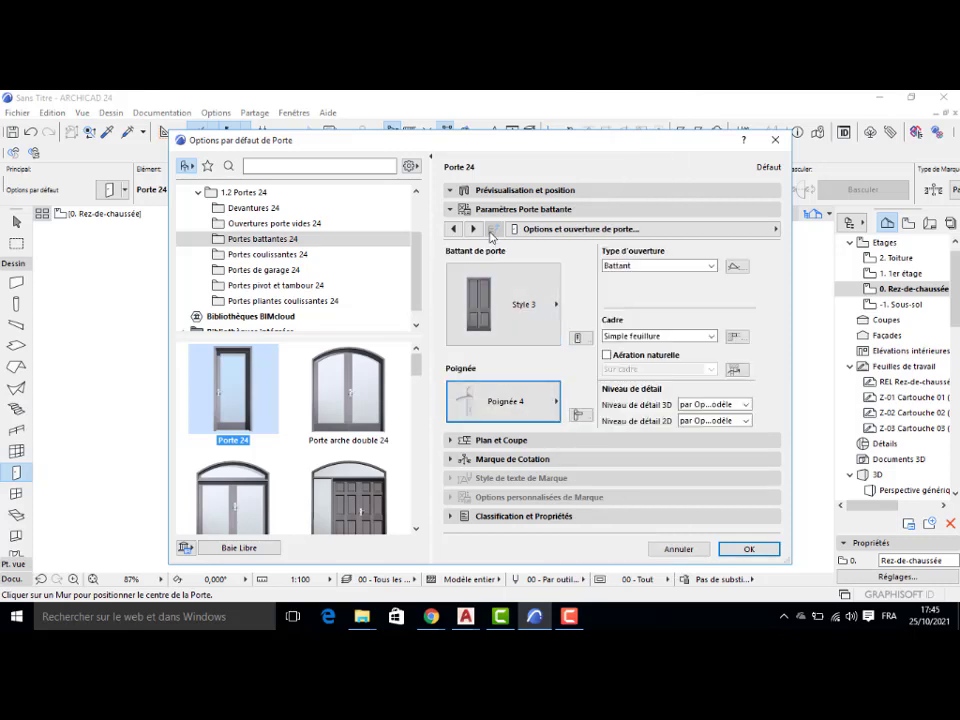
# Step: Review the door's exterior casing, interior casing, and frame and leaf parameters, and accept the door settings
pyautogui.click(541, 230)
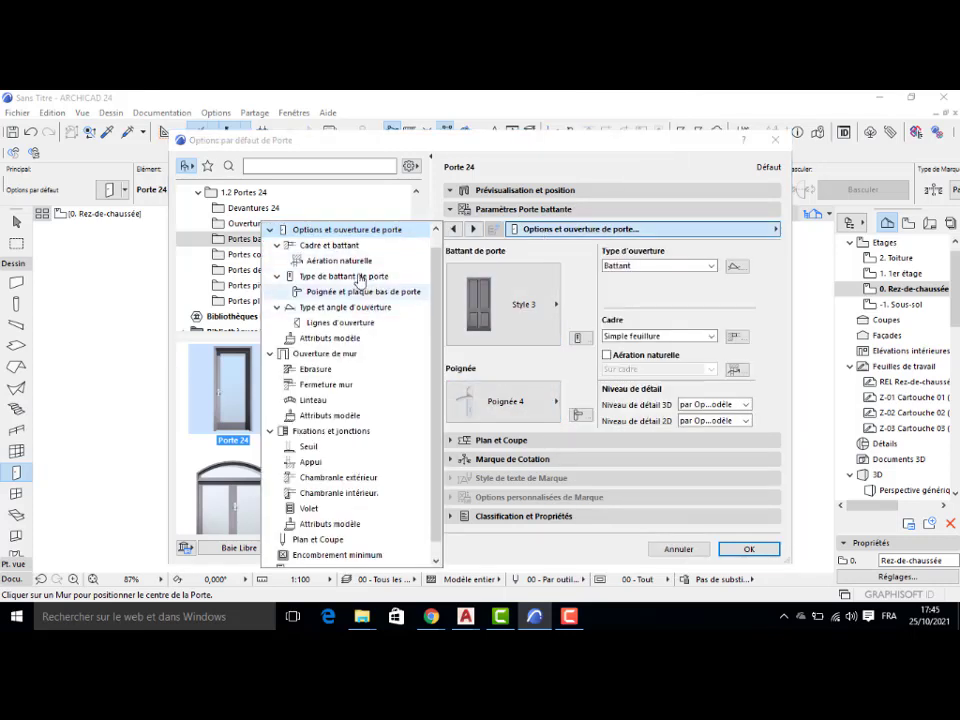
pyautogui.click(341, 478)
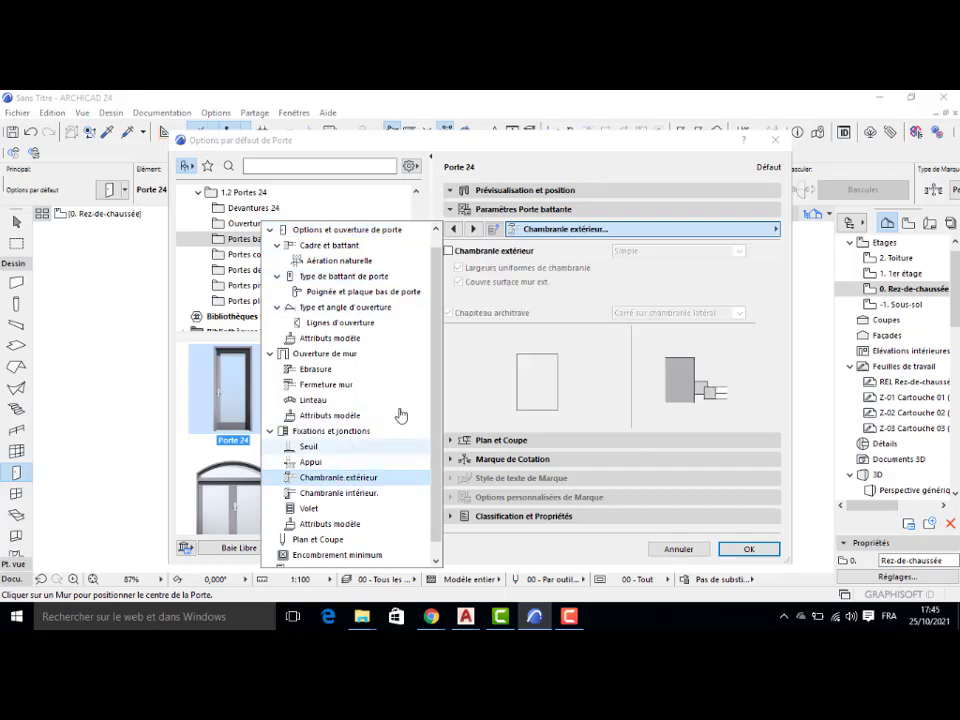
pyautogui.click(362, 493)
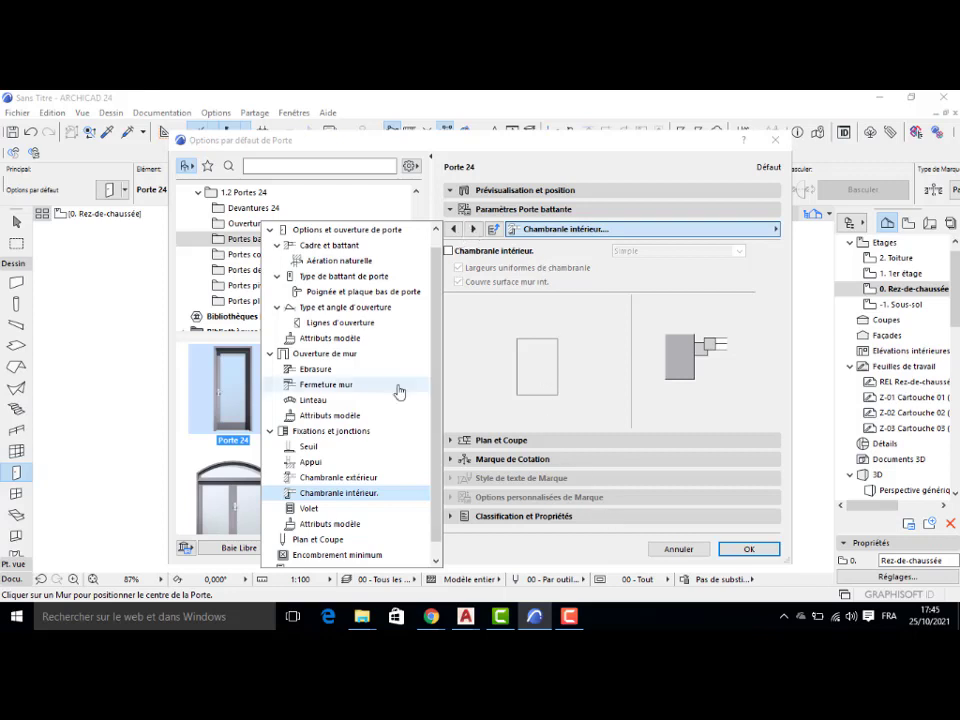
pyautogui.click(332, 247)
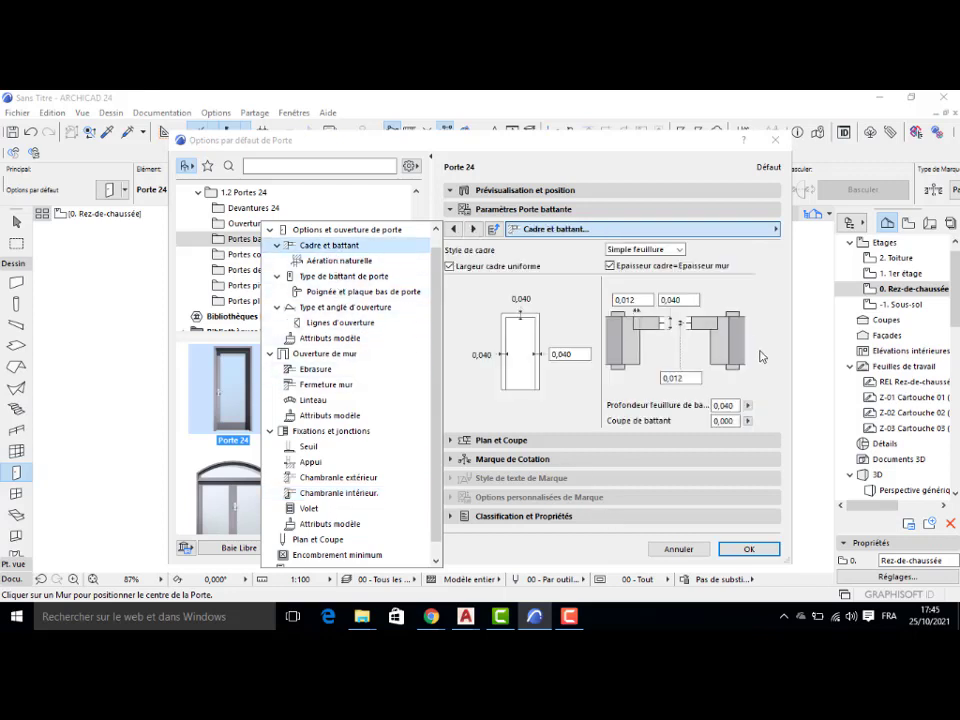
pyautogui.scroll(1, 340, 250)
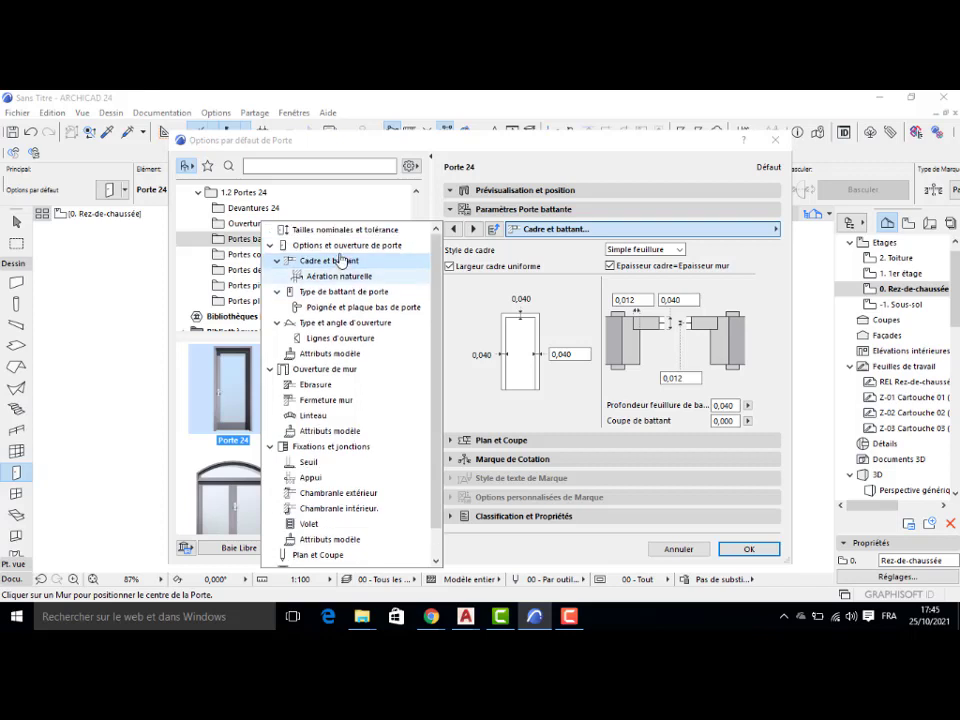
pyautogui.click(598, 404)
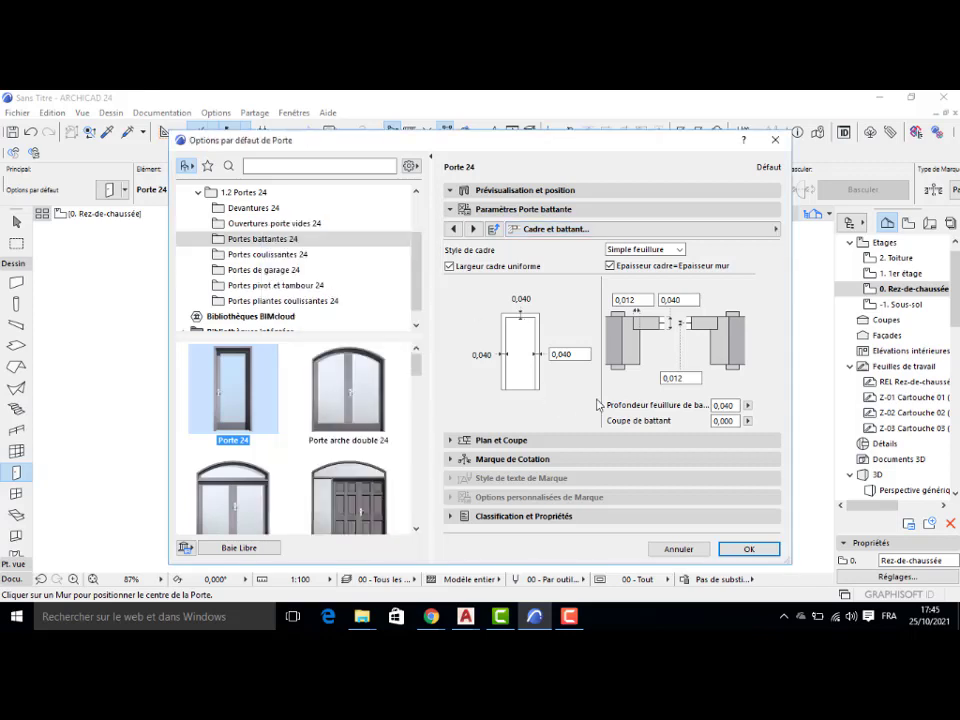
pyautogui.click(748, 550)
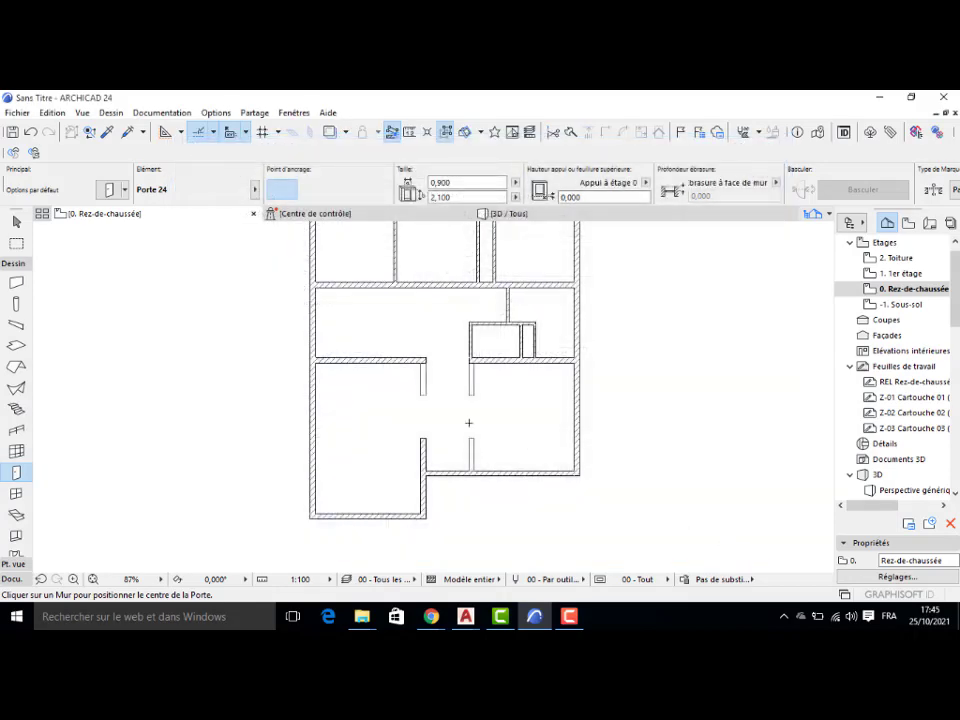
# Step: Place a 0.900 by 2.100 m door in the exterior wall at the corridor's lower end, swinging inward with its hinge on the left
pyautogui.scroll(3, 437, 413)
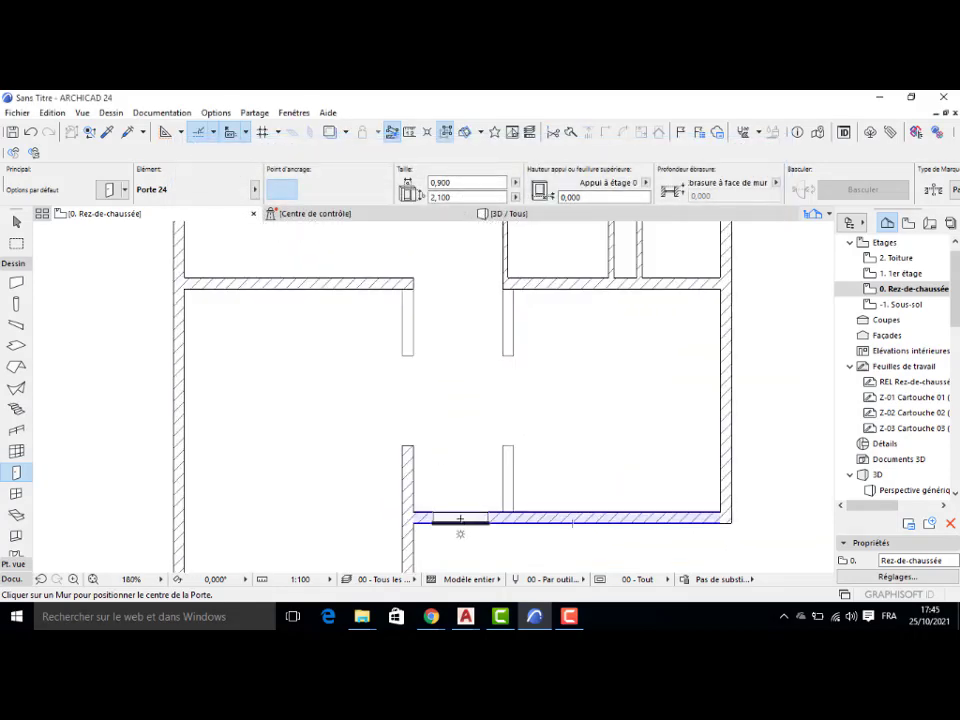
pyautogui.click(446, 517)
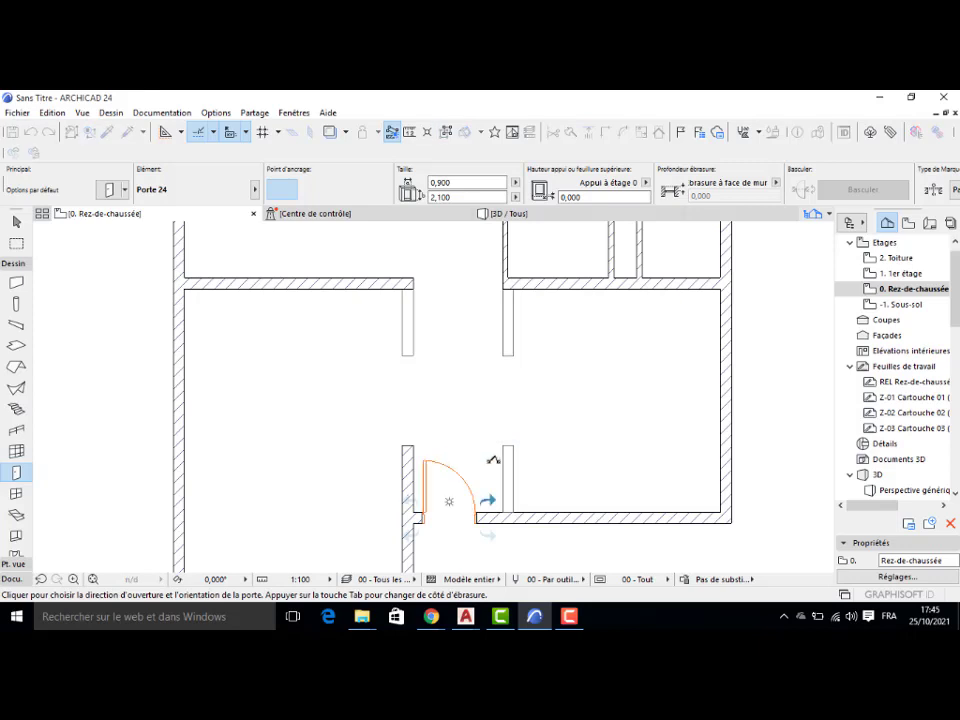
pyautogui.click(421, 457)
# Step: Place a door in the small room's corridor-side wall, swinging into the room with its hinge at the lower end
pyautogui.moveTo(493, 379); pyautogui.dragTo(470, 446, button='middle')
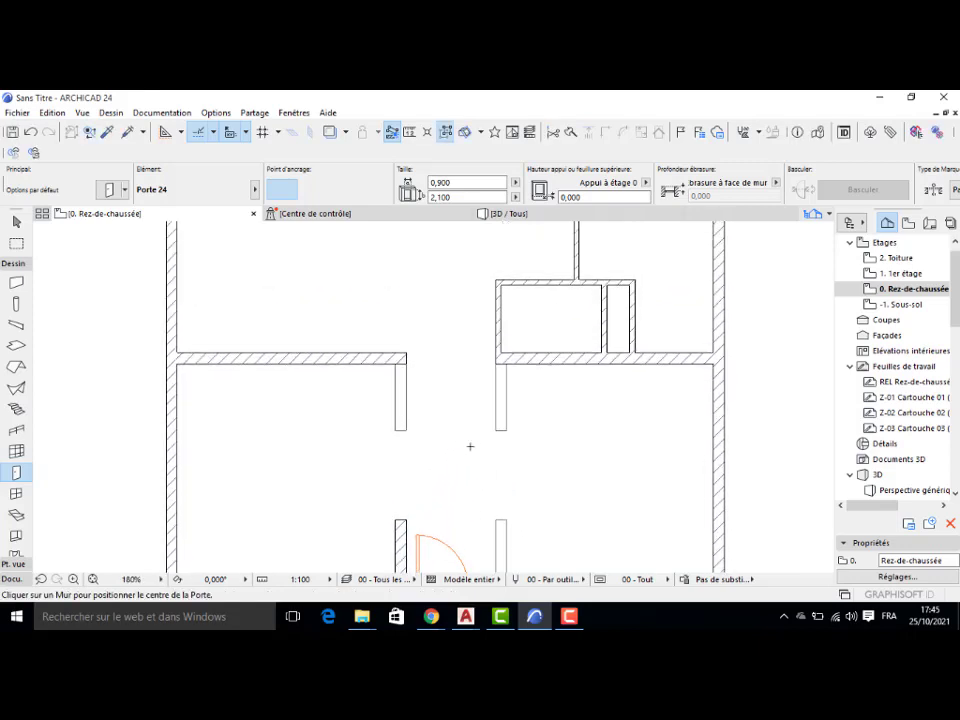
pyautogui.click(505, 318)
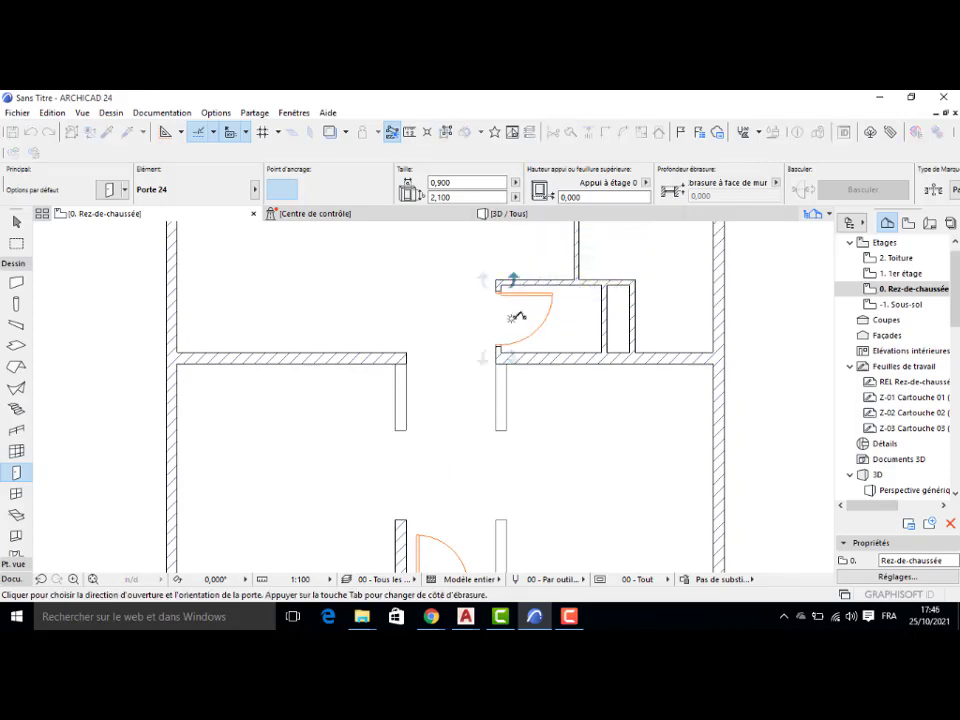
pyautogui.click(538, 304)
# Step: Place a door in the short partition above the small room, hinged at the upper end and swinging to the right
pyautogui.moveTo(538, 304); pyautogui.dragTo(591, 323, button='middle')
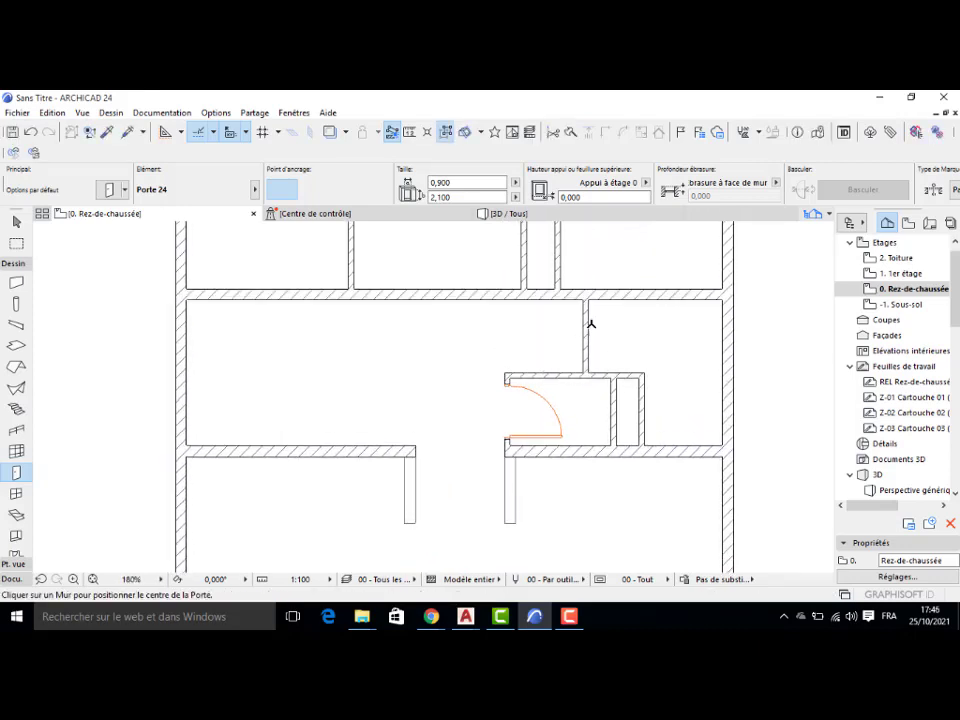
pyautogui.click(590, 334)
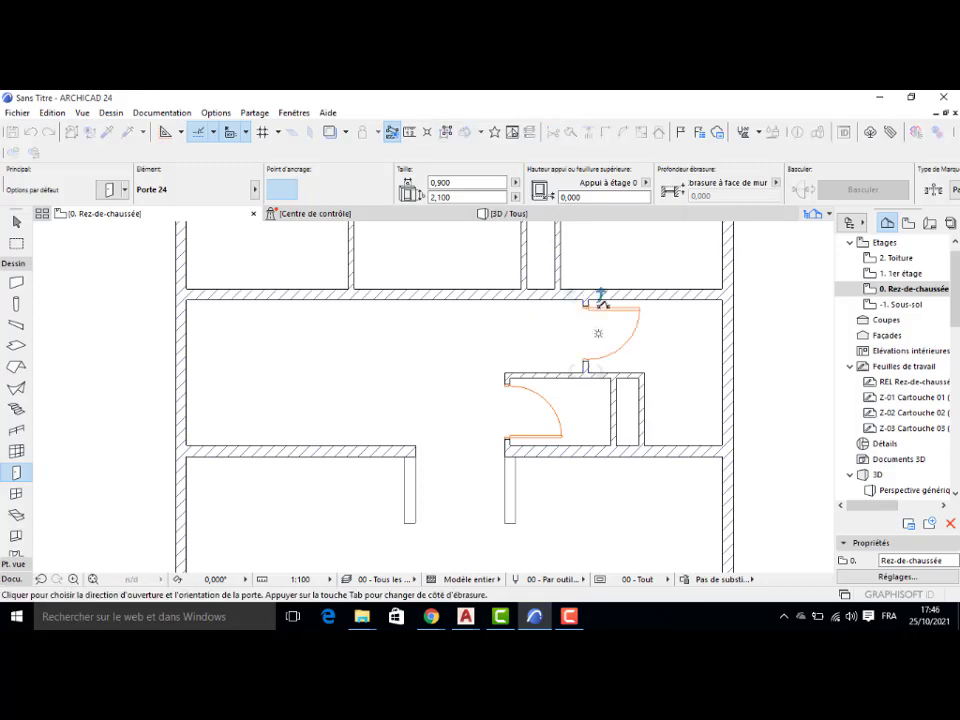
pyautogui.click(576, 303)
# Step: Place a door in the top left room's lower wall, hinged beside the partition and swinging into the room
pyautogui.moveTo(453, 307); pyautogui.dragTo(461, 339, button='middle')
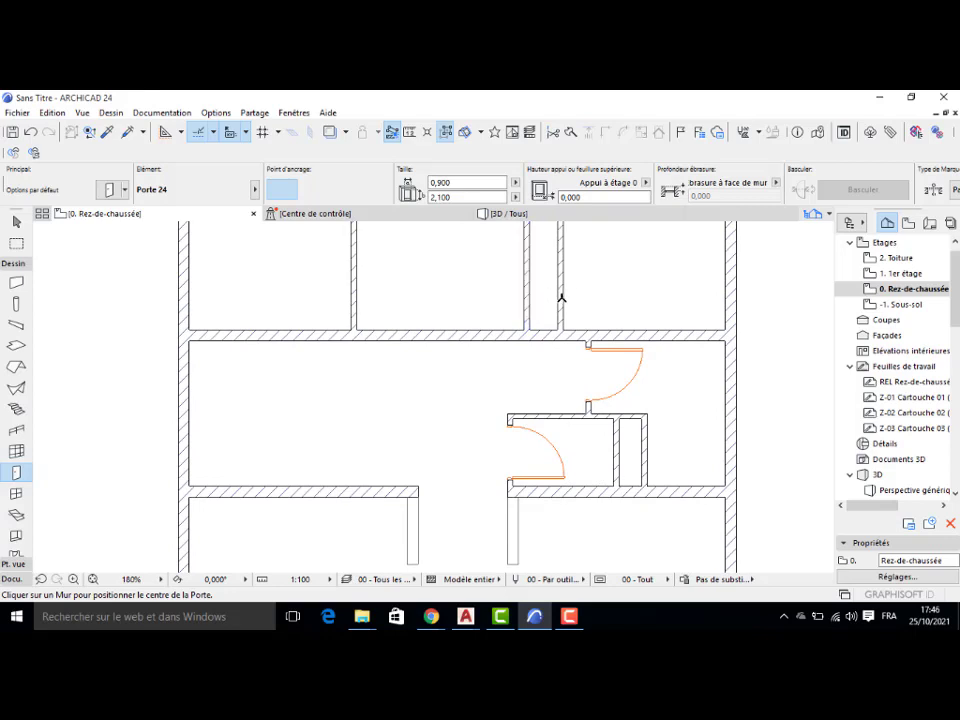
pyautogui.moveTo(535, 299); pyautogui.dragTo(531, 335, button='middle')
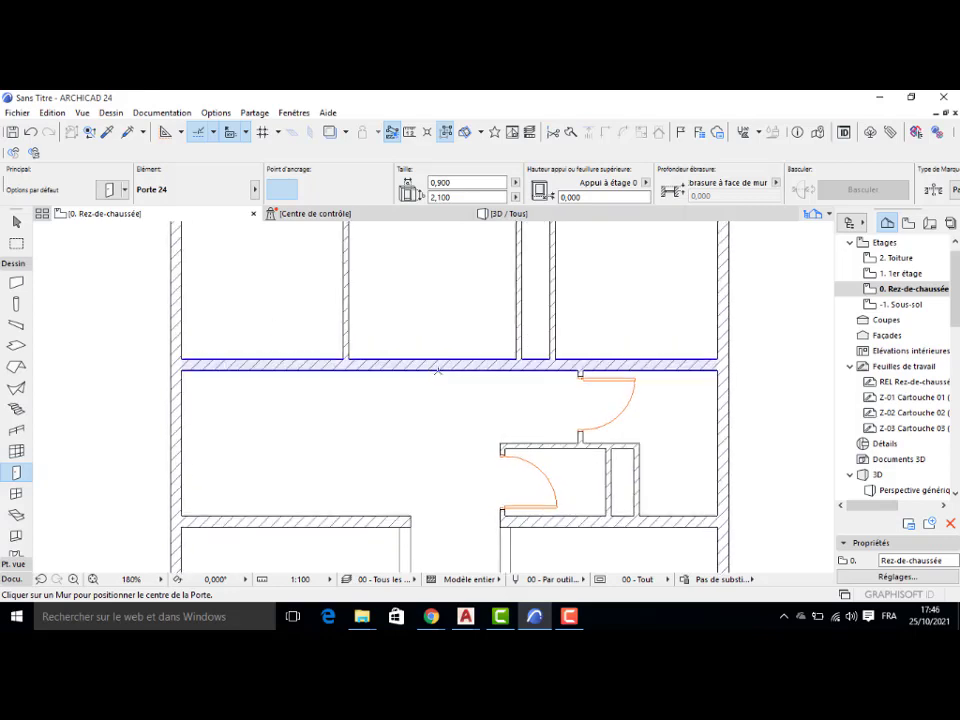
pyautogui.click(306, 362)
pyautogui.click(343, 340)
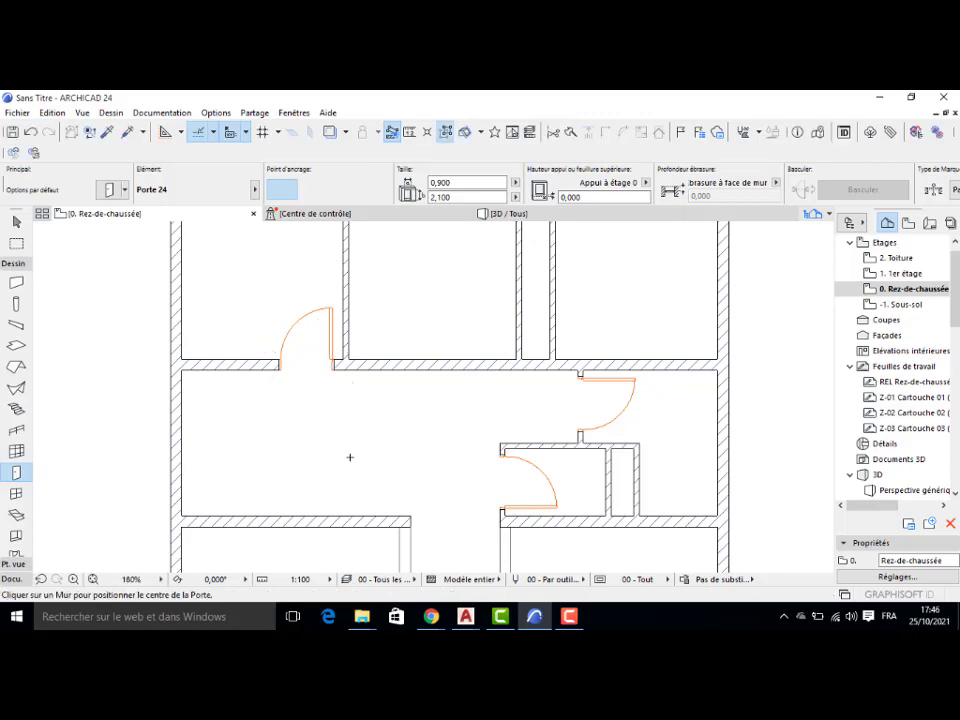
pyautogui.scroll(-2, 349, 456)
pyautogui.press('Escape')
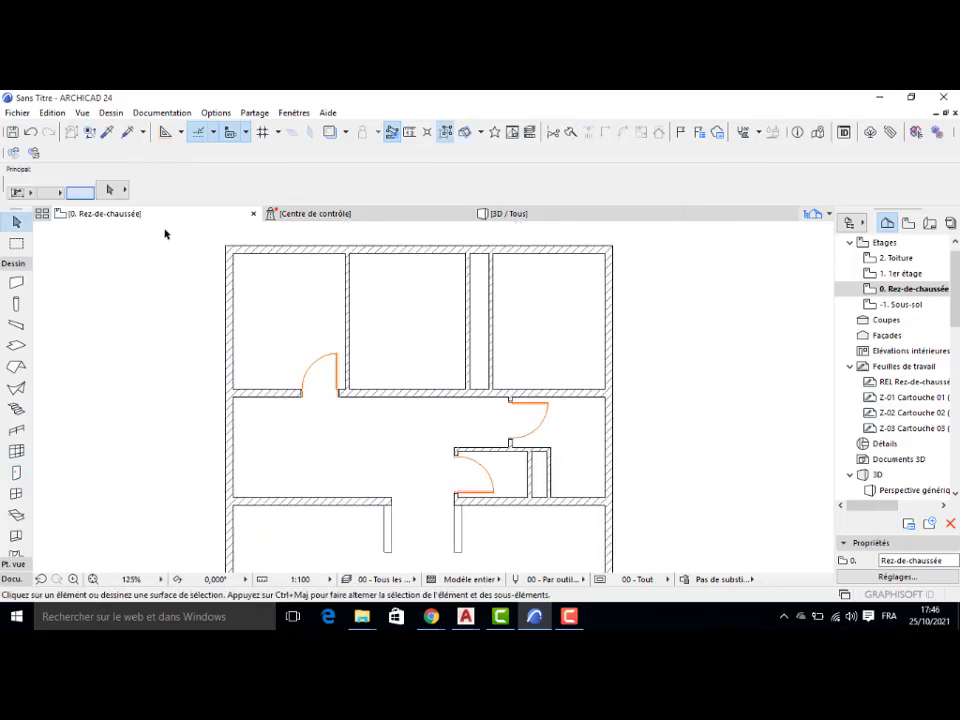
# Step: Draw a 1.100 m horizontal wall from the narrow top space's lower left corner, along the upper face of the corridor wall
pyautogui.click(16, 283)
pyautogui.scroll(2, 478, 390)
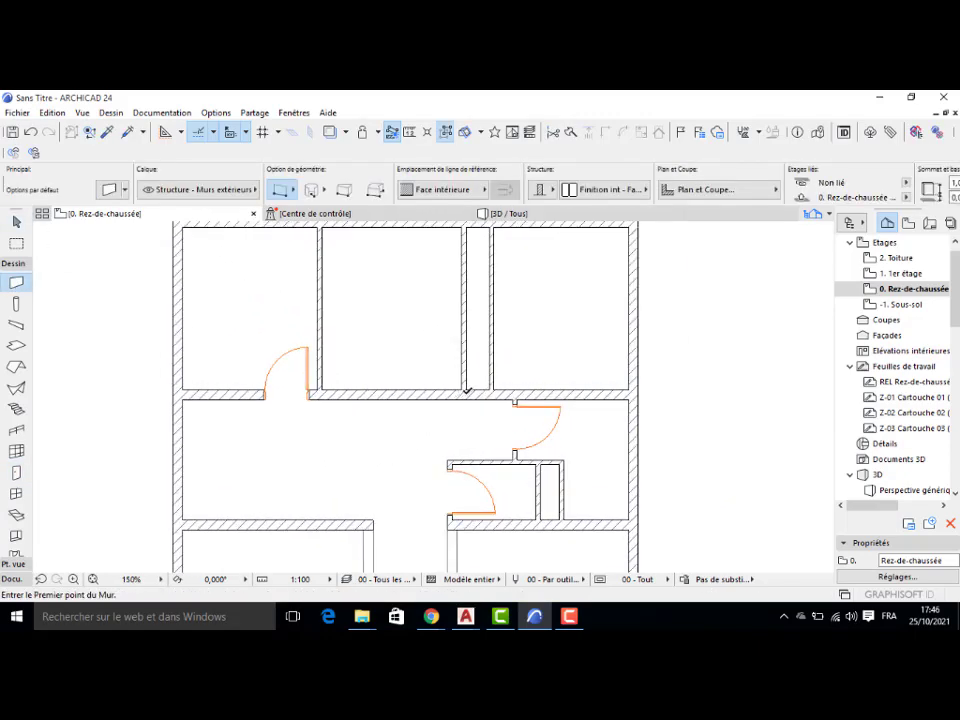
pyautogui.click(467, 388)
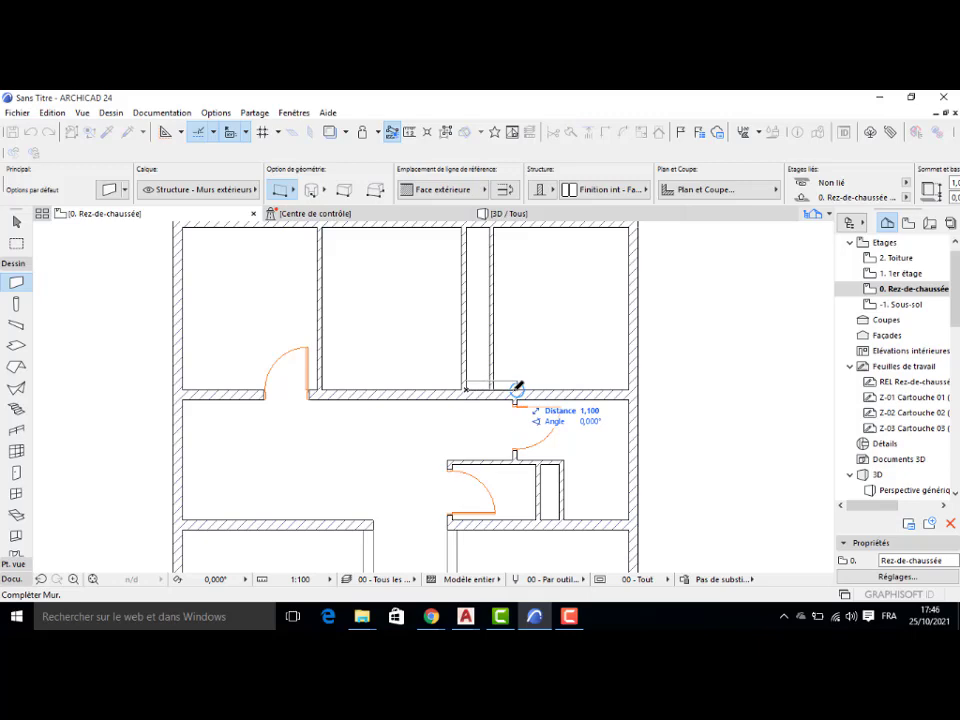
pyautogui.click(516, 388)
pyautogui.scroll(3, 517, 385)
pyautogui.press('Escape')
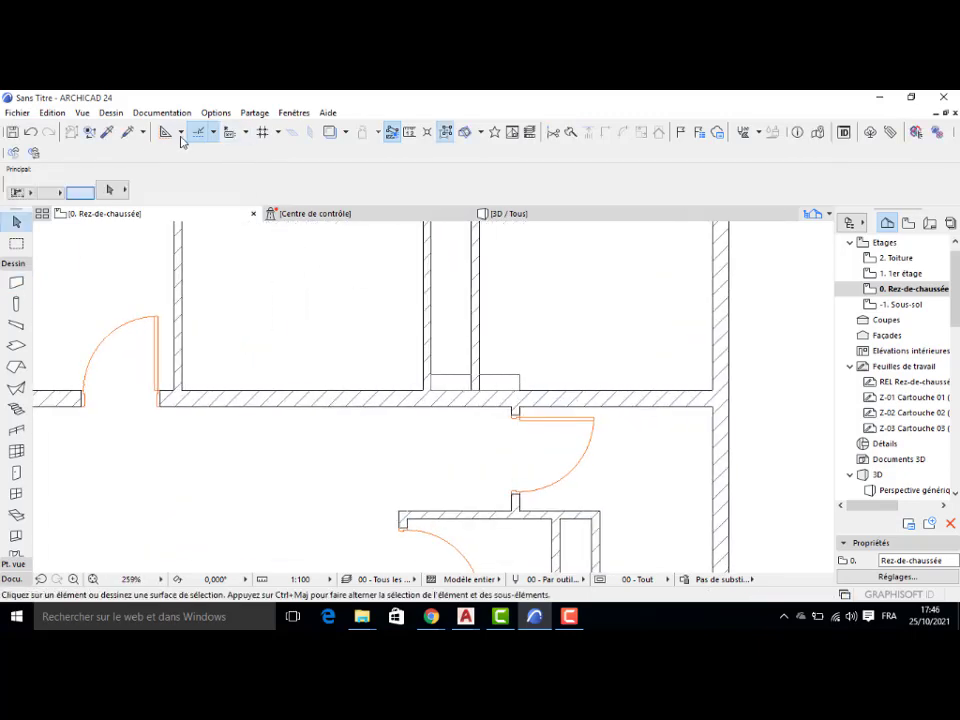
# Step: Pick up the settings of the narrow space's right brick partition and apply them to the new short horizontal wall
pyautogui.click(102, 134)
pyautogui.click(474, 352)
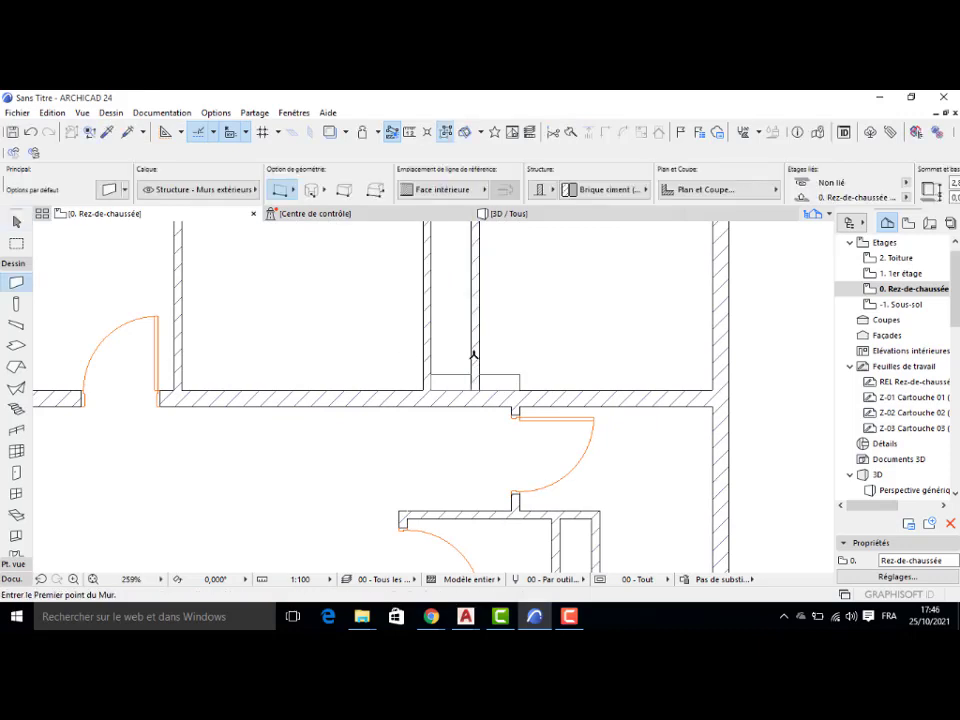
pyautogui.click(123, 134)
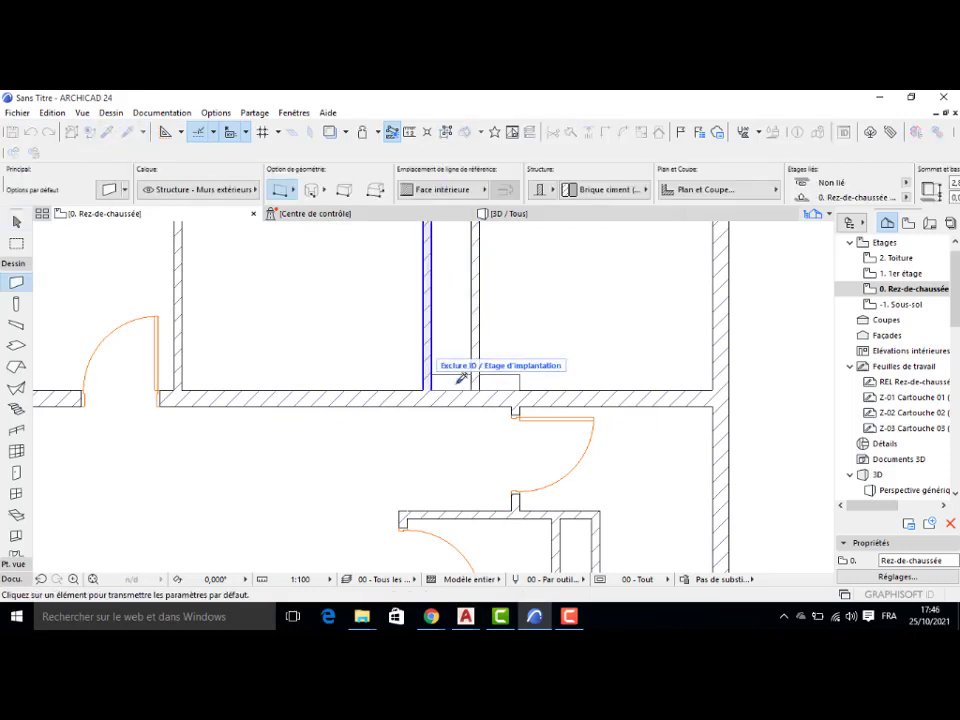
pyautogui.click(426, 366)
pyautogui.press('Escape')
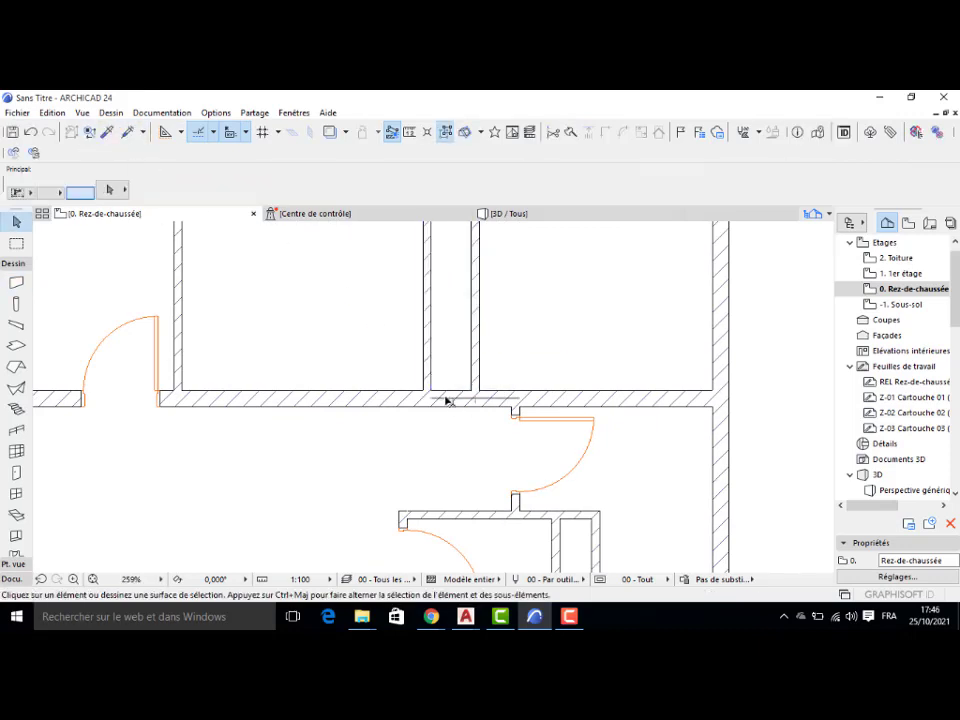
# Step: Move the new short horizontal wall about 1 m up from the corridor wall, across the narrow space's right partition
pyautogui.click(447, 400)
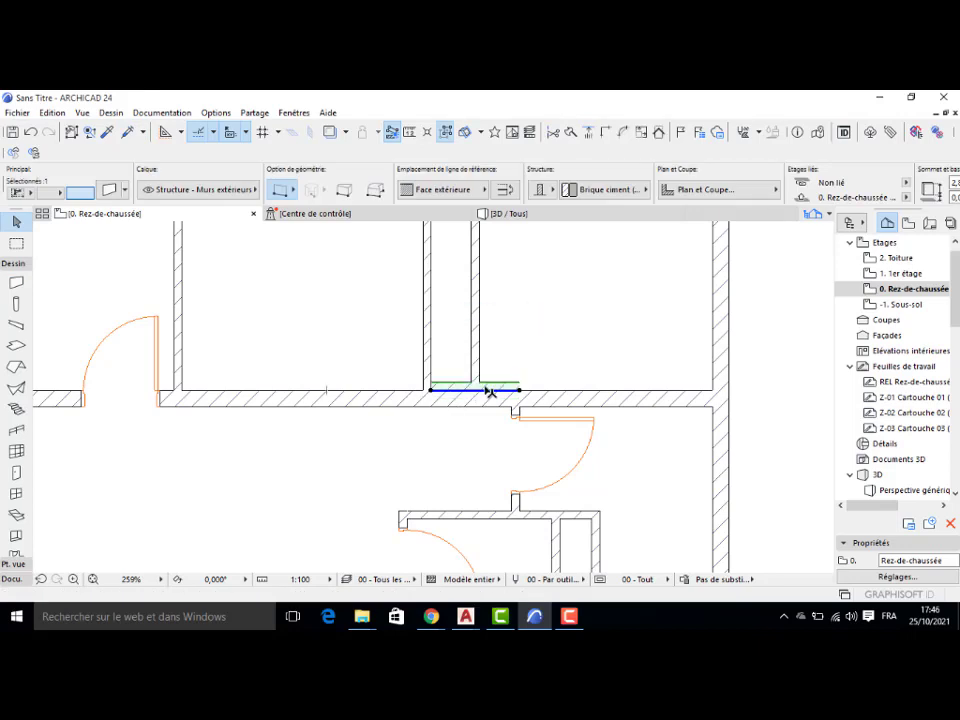
pyautogui.click(493, 387)
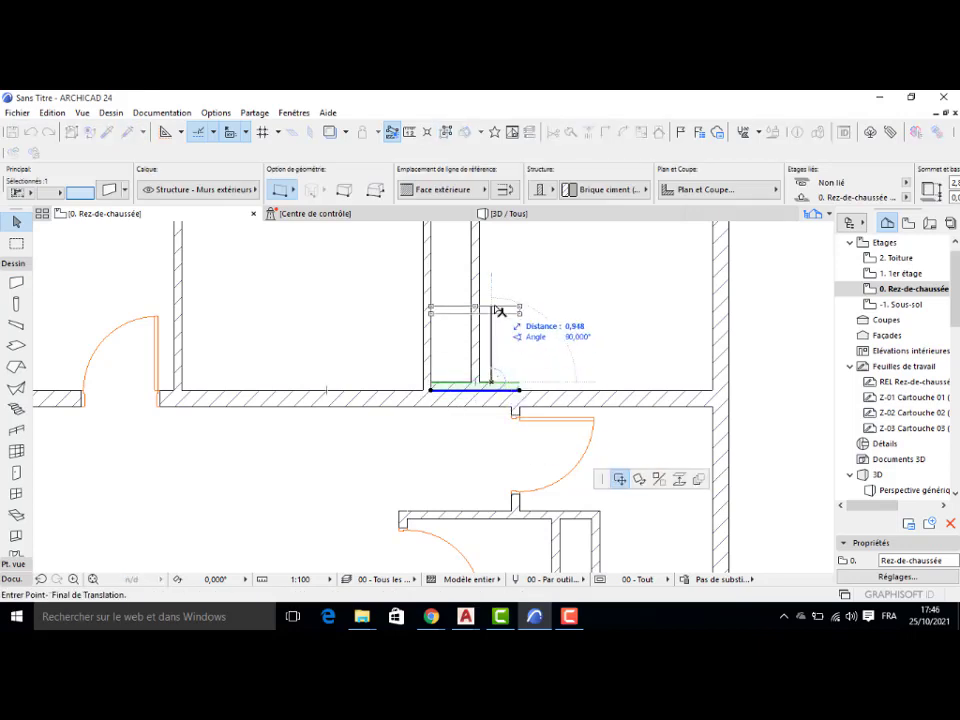
pyautogui.click(497, 311)
pyautogui.click(519, 358)
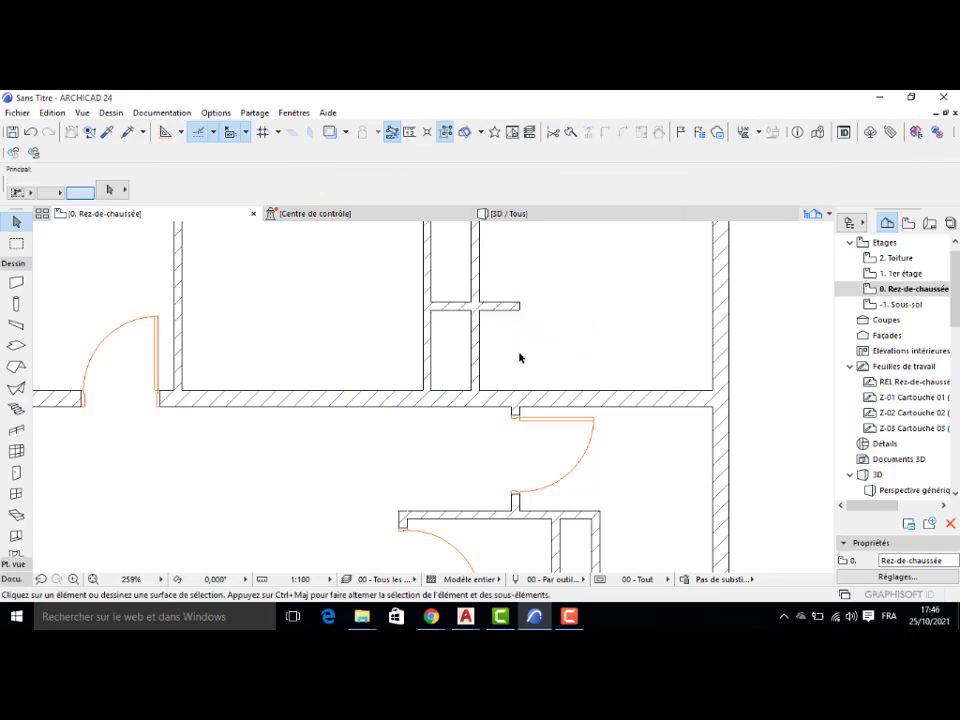
# Step: Join the short door partition and the moved wall at a corner, and trim the middle partition and corridor wall inside the new recess
pyautogui.click(514, 414)
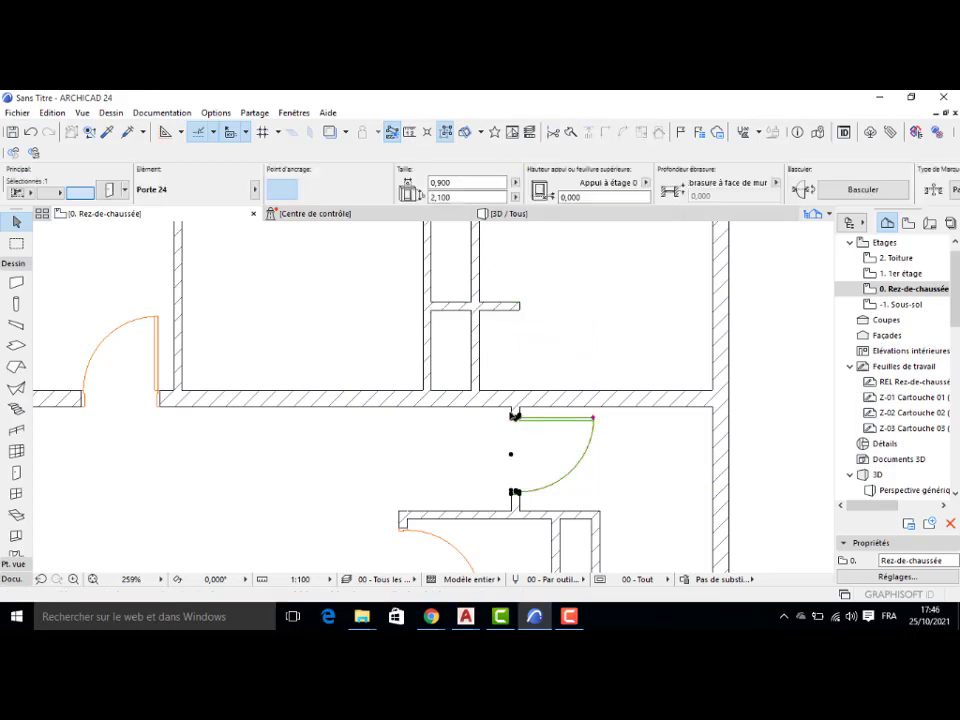
pyautogui.click(517, 500)
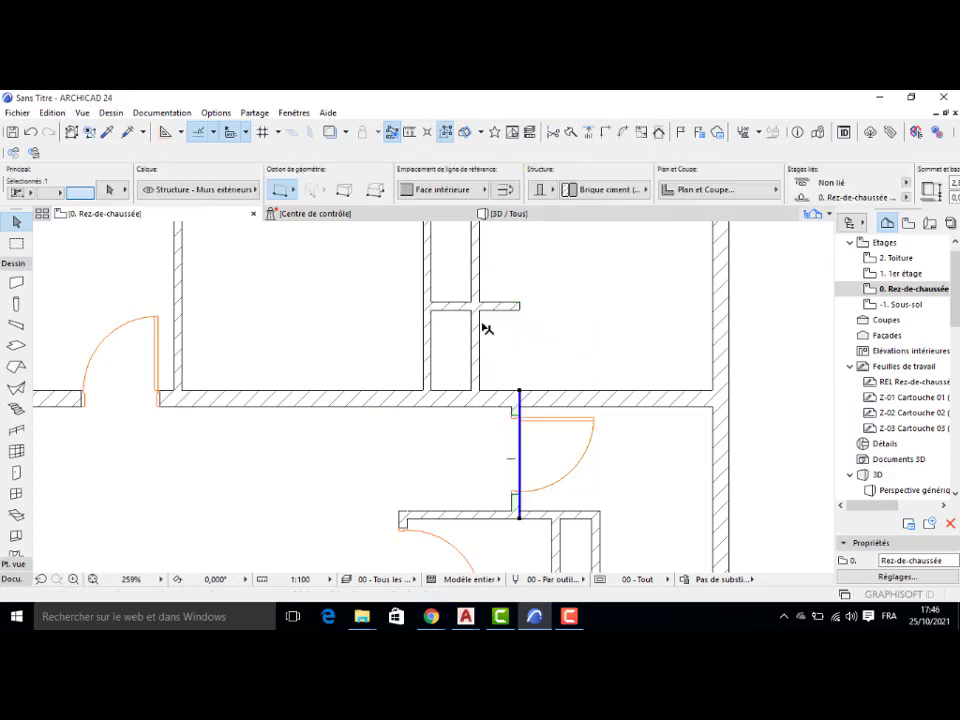
pyautogui.keyDown('shift'); pyautogui.click(508, 307); pyautogui.keyUp('shift')
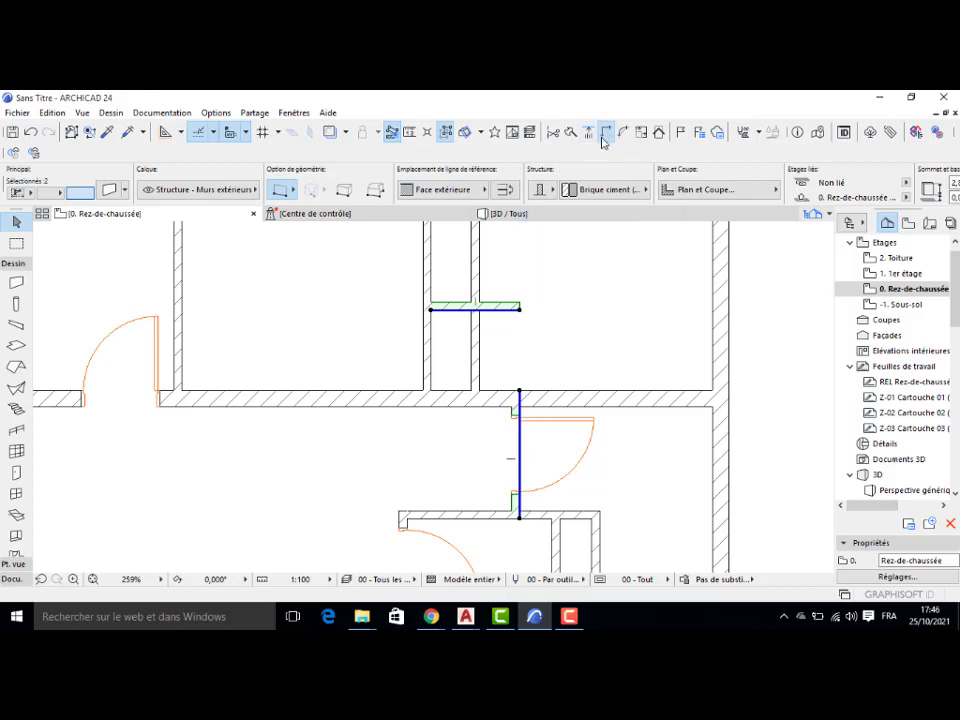
pyautogui.click(439, 421)
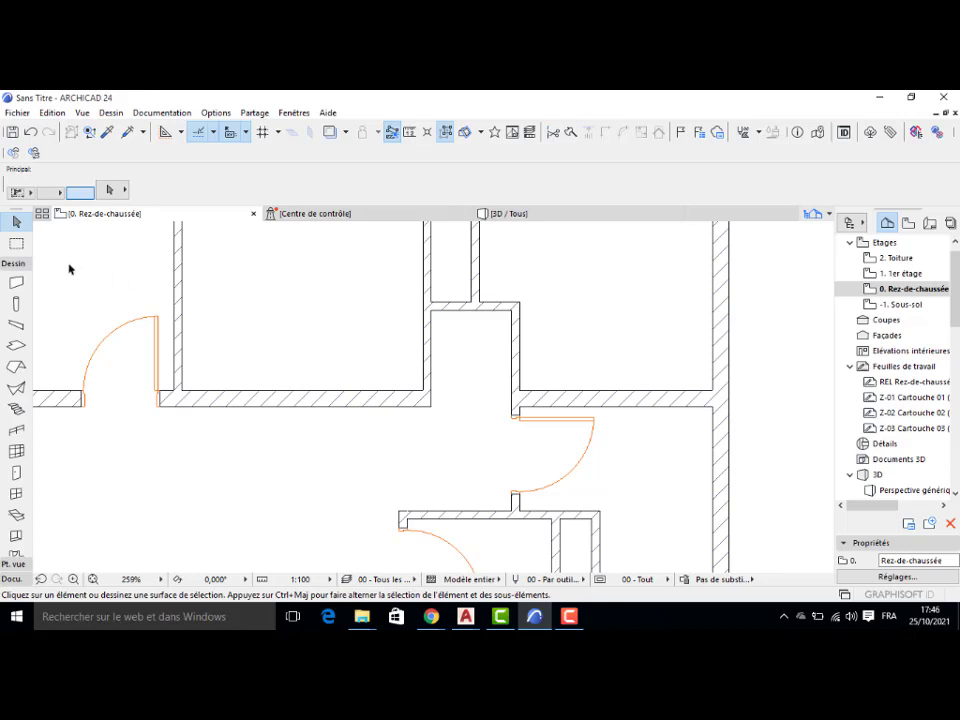
# Step: Place 0.900 × 2.100 m doors in both side walls of the recess, hinged at their lower ends and swinging outward into the rooms
pyautogui.click(16, 472)
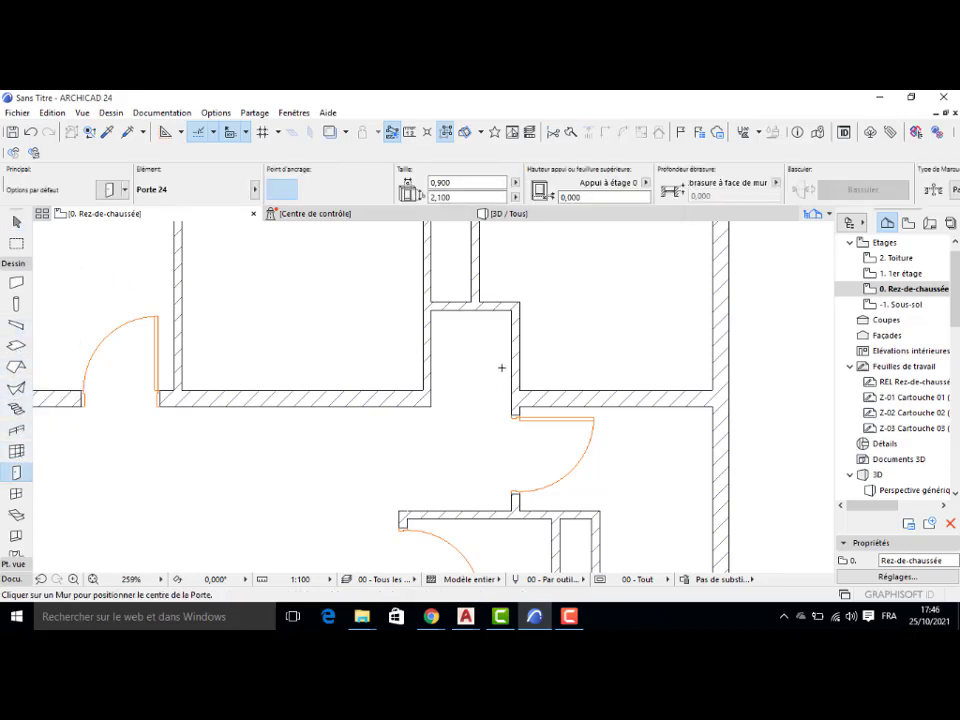
pyautogui.click(420, 349)
pyautogui.click(378, 358)
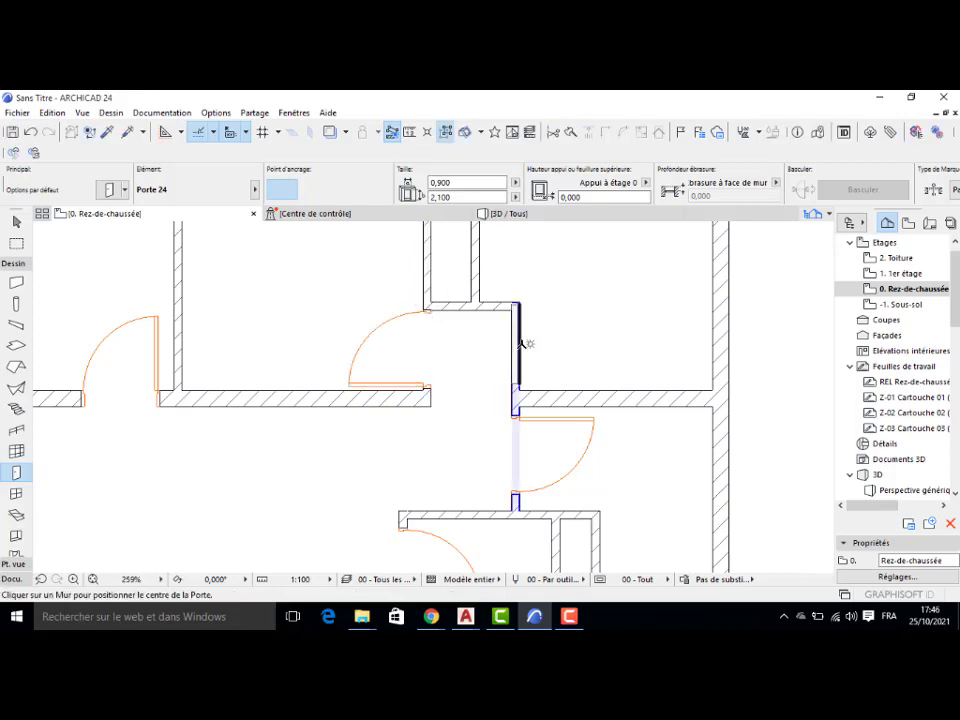
pyautogui.click(518, 349)
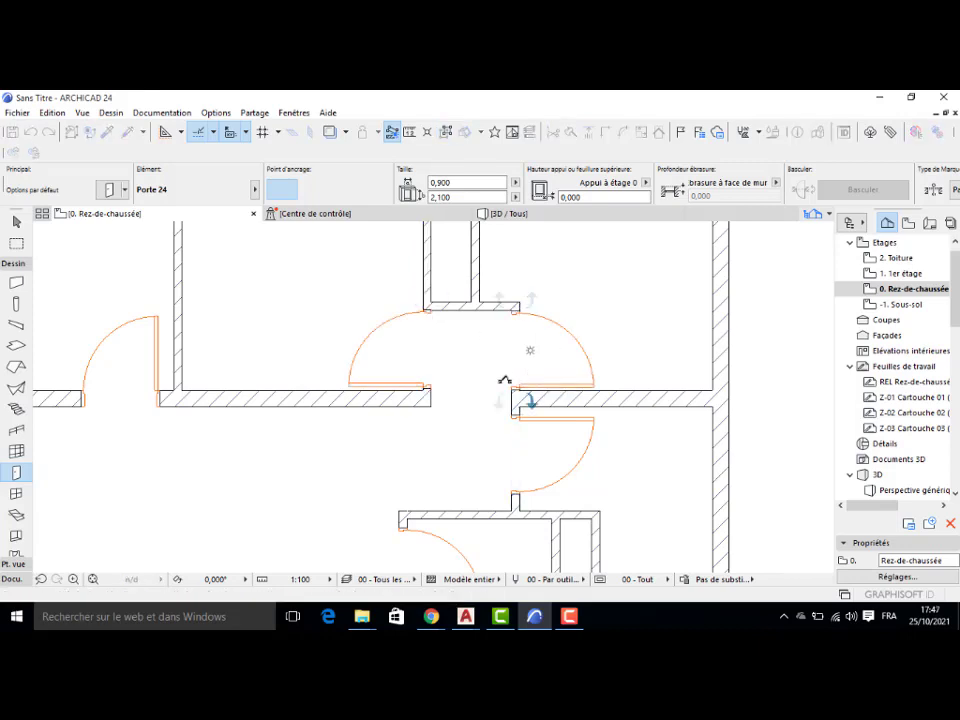
pyautogui.click(522, 432)
# Step: Set the width of the short partition's door and the small room's door to 0.800 m
pyautogui.press('Escape')
pyautogui.click(520, 419)
pyautogui.moveTo(486, 338); pyautogui.dragTo(484, 286, button='middle')
pyautogui.keyDown('shift'); pyautogui.click(400, 483); pyautogui.keyUp('shift')
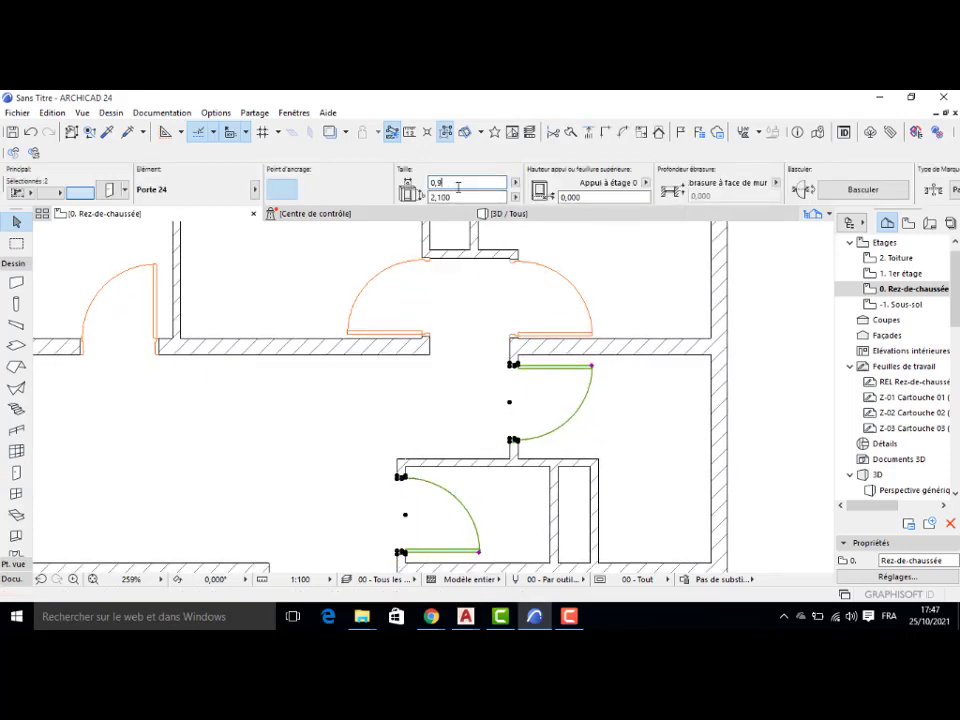
pyautogui.click(310, 413)
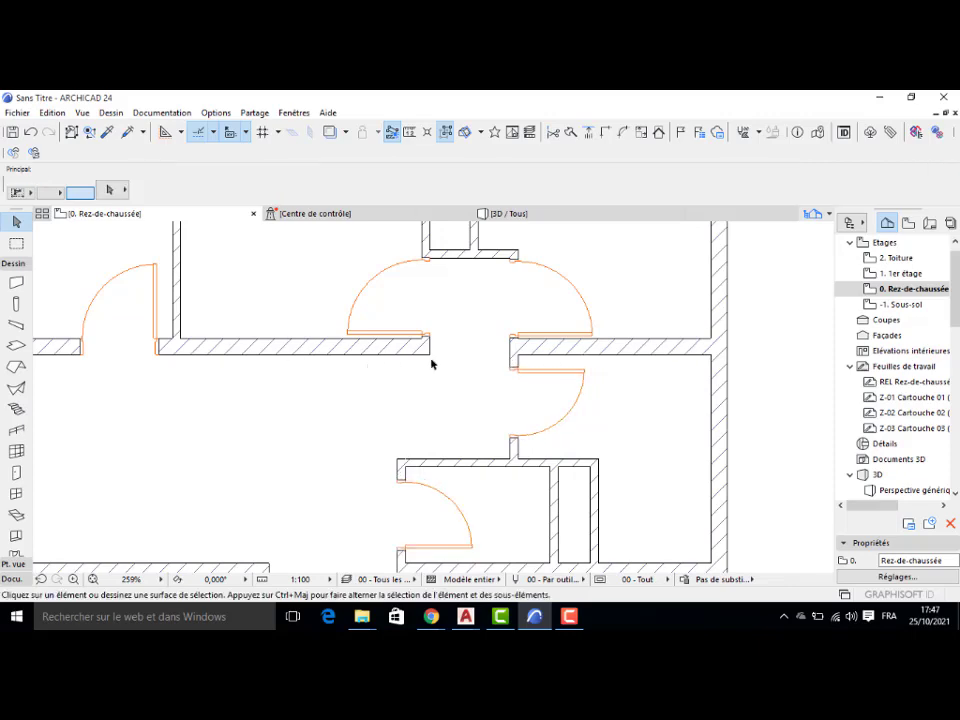
# Step: Move the recess's right door down until its lower jamb sits flush with the corridor wall's upper face
pyautogui.scroll(8, 500, 333)
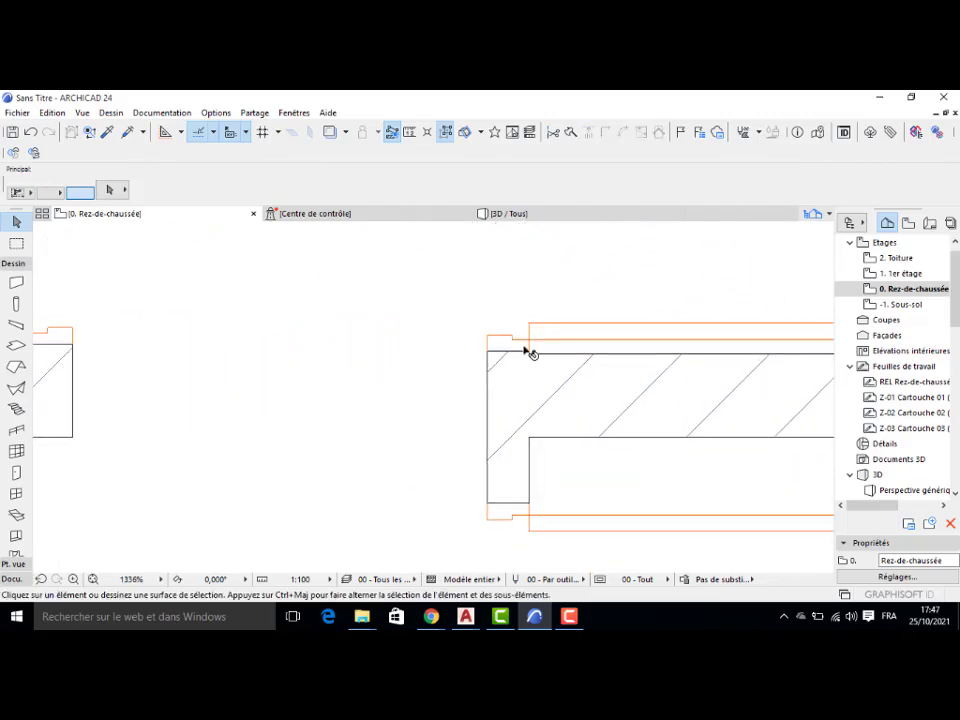
pyautogui.click(536, 356)
pyautogui.scroll(3, 538, 358)
pyautogui.click(518, 346)
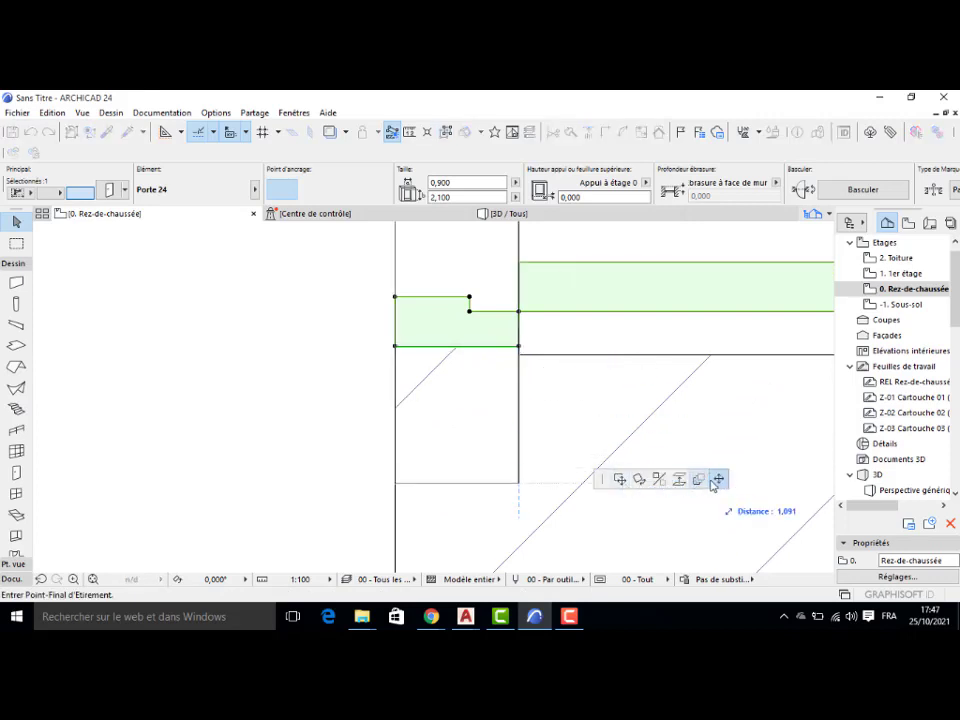
pyautogui.click(619, 480)
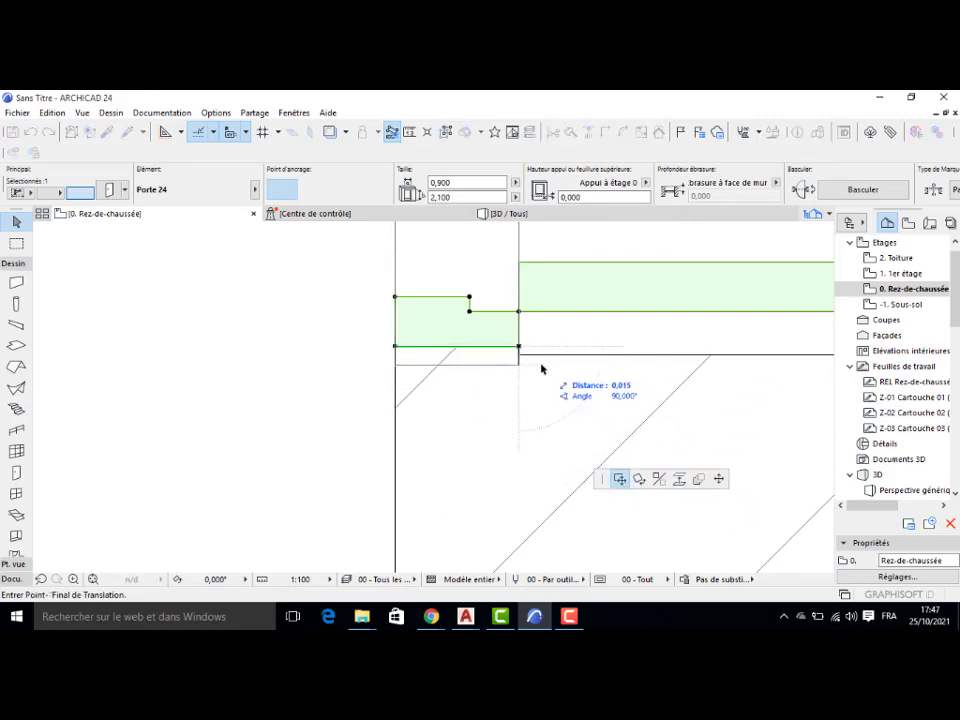
pyautogui.click(518, 347)
pyautogui.scroll(-5, 370, 362)
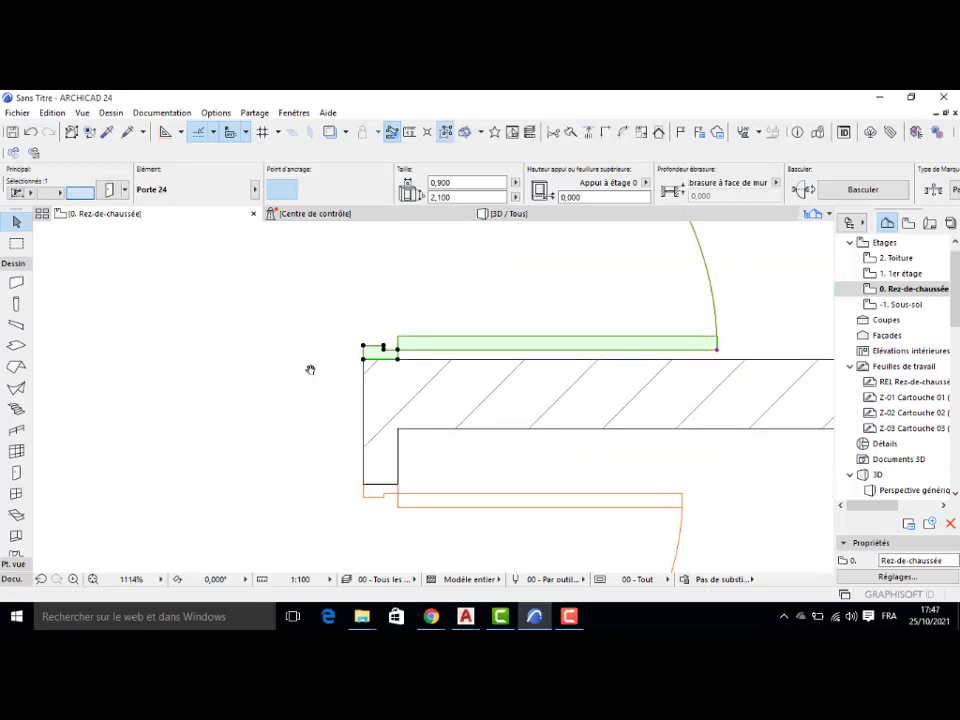
pyautogui.moveTo(309, 369); pyautogui.dragTo(414, 390, button='middle')
# Step: Move the recess's left door down so its lower jamb meets the upper face of the corridor wall
pyautogui.click(92, 366)
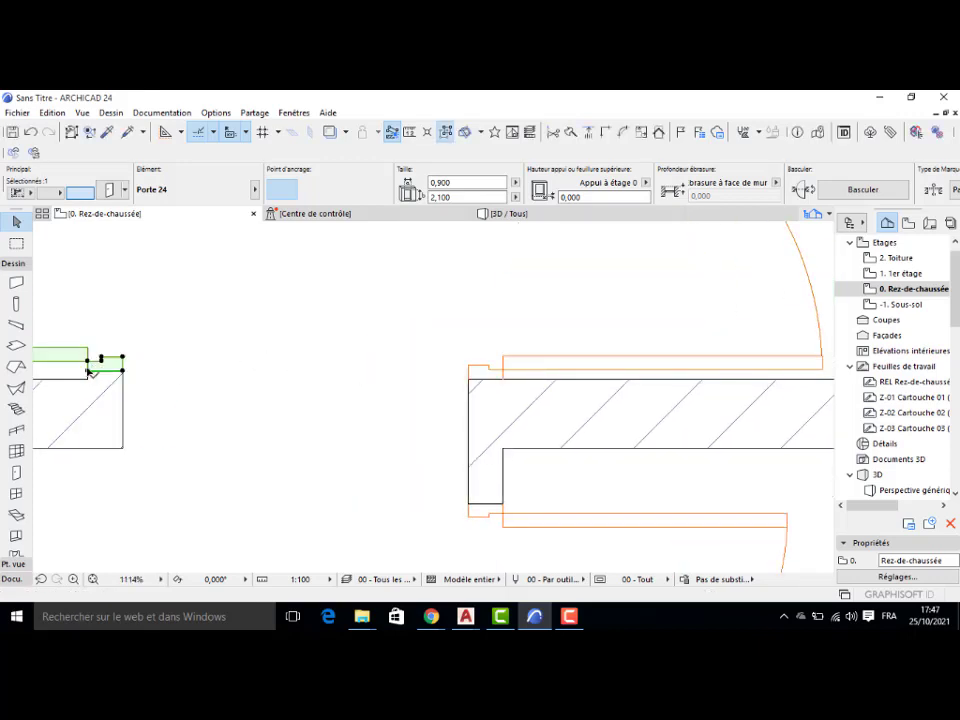
pyautogui.click(88, 371)
pyautogui.click(88, 380)
pyautogui.scroll(-9, 105, 350)
pyautogui.moveTo(149, 337); pyautogui.dragTo(246, 369, button='middle')
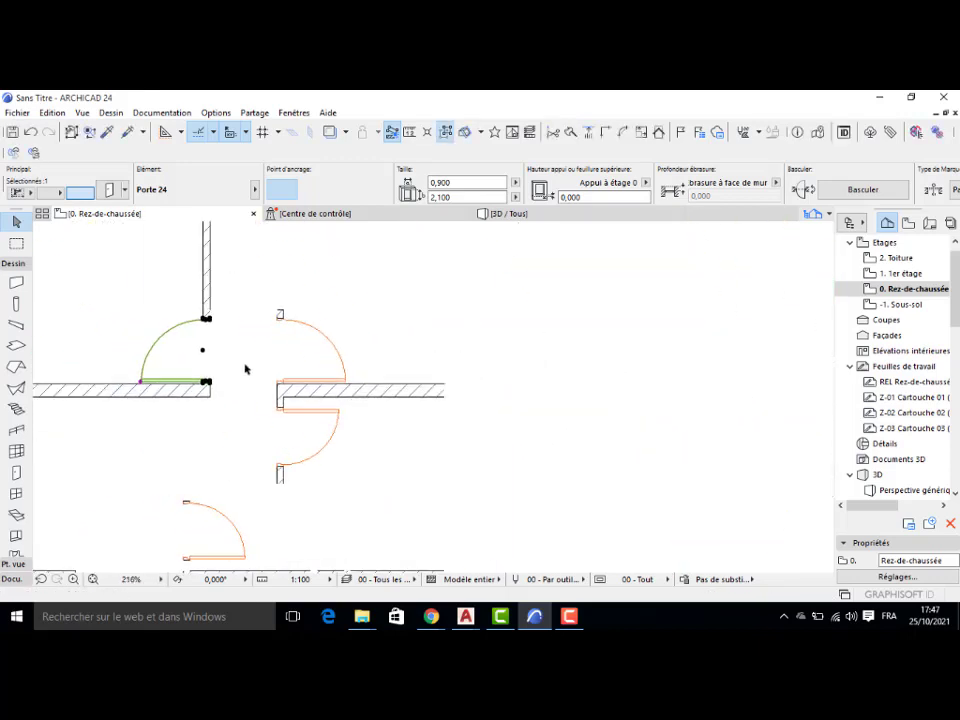
# Step: Shift the short partition's door up against the corridor wall's lower face, and offset it 0.1 m down from there
pyautogui.scroll(7, 206, 349)
pyautogui.scroll(-5, 185, 330)
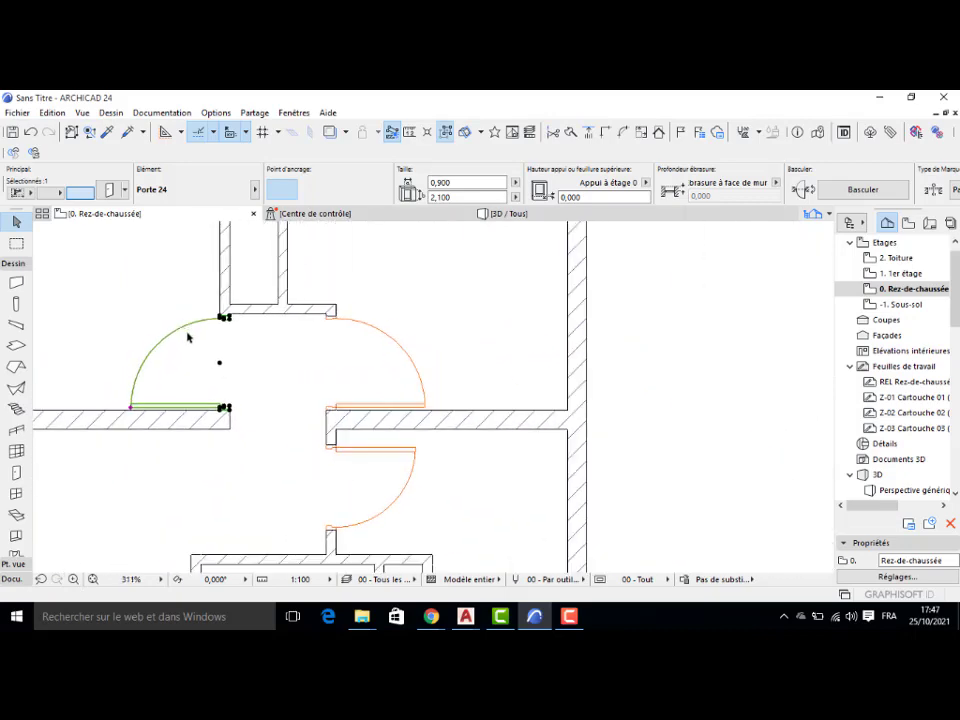
pyautogui.scroll(-5, 200, 350)
pyautogui.scroll(6, 310, 375)
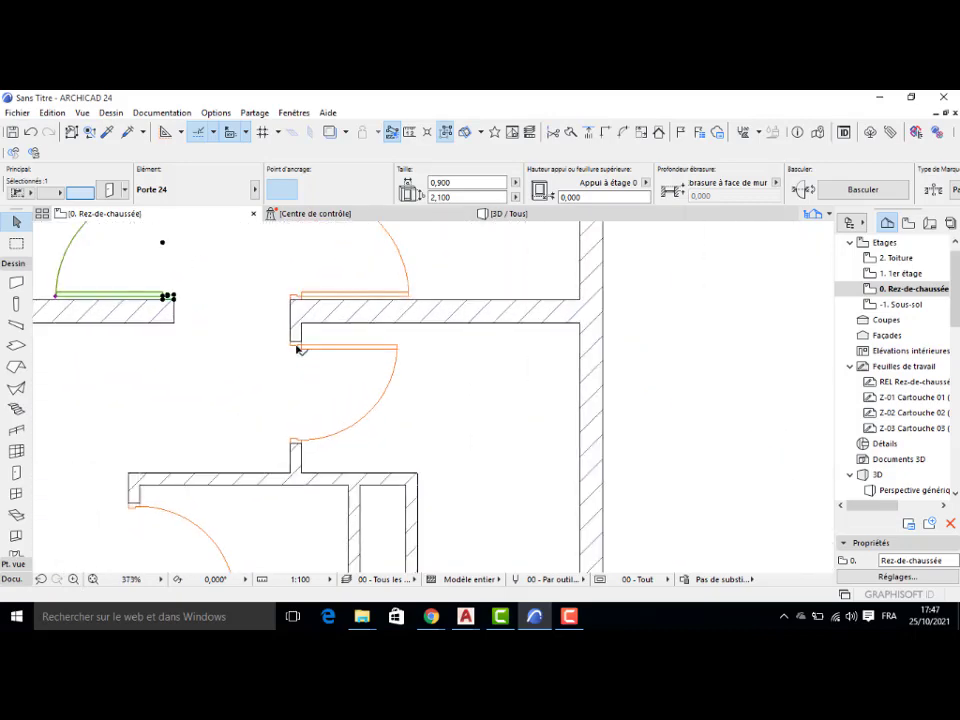
pyautogui.click(299, 348)
pyautogui.click(299, 345)
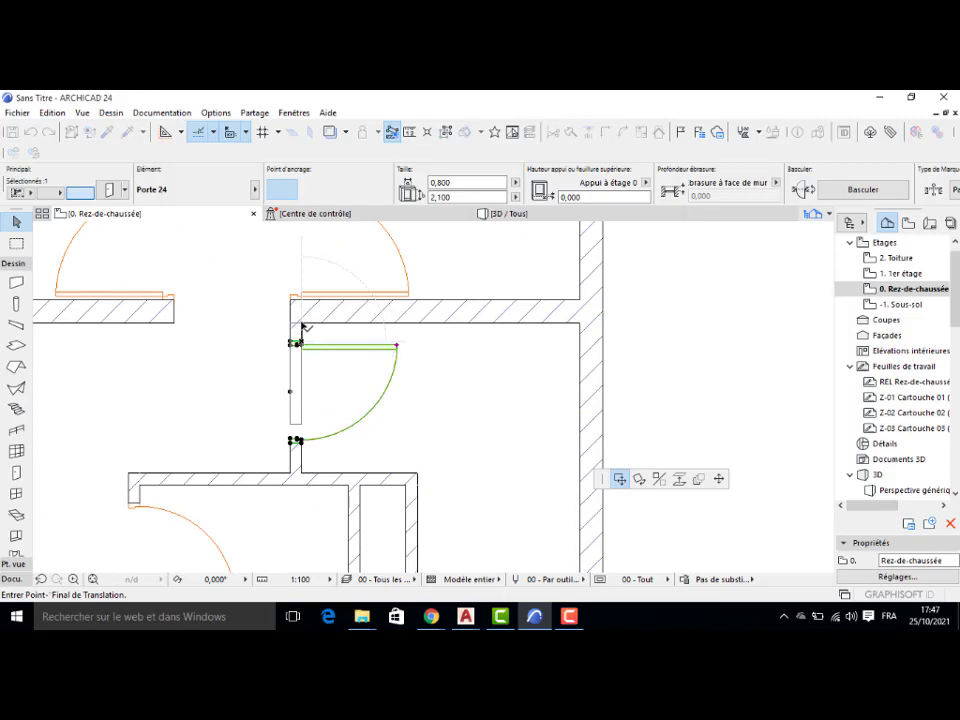
pyautogui.write('0,1')
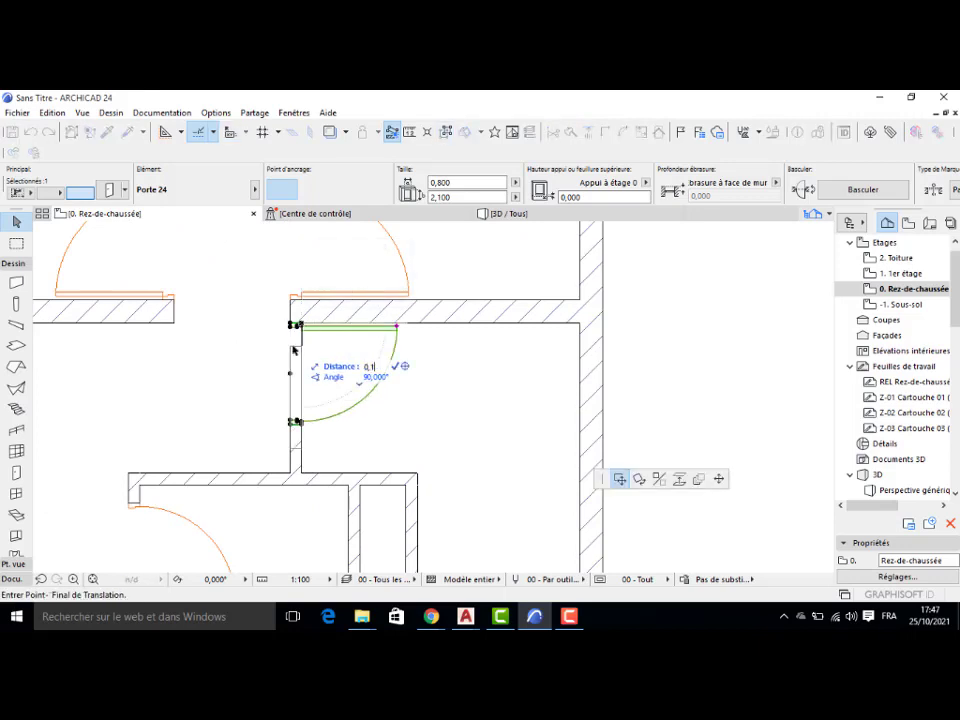
pyautogui.press('Return')
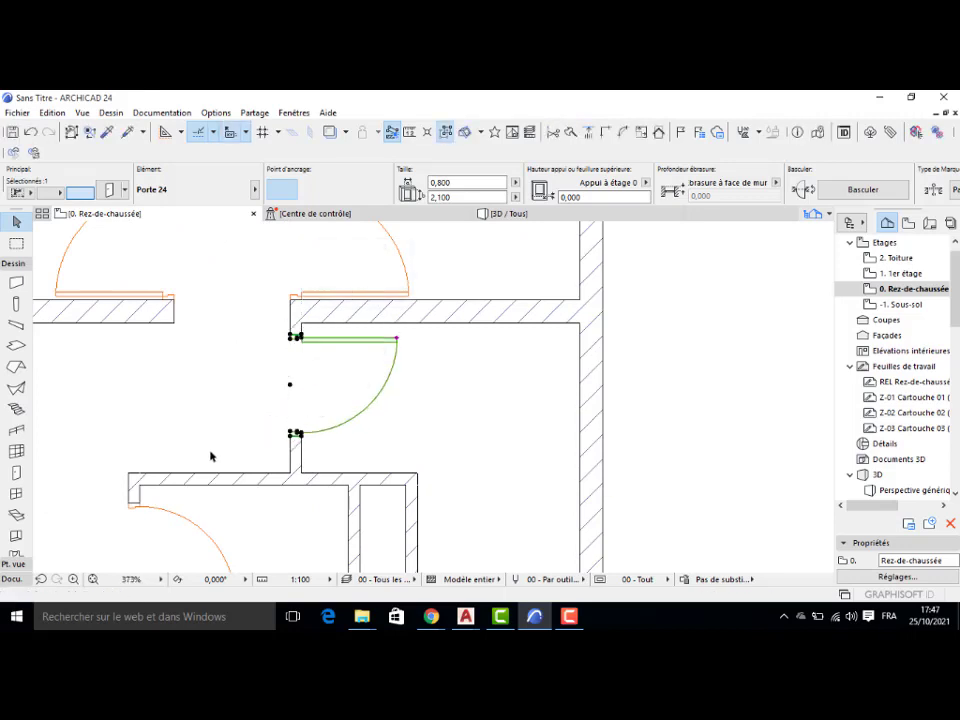
# Step: Shift the small room's door down against the room's lower wall, and offset it 0.1 m upward from there
pyautogui.scroll(-3, 352, 327)
pyautogui.click(283, 440)
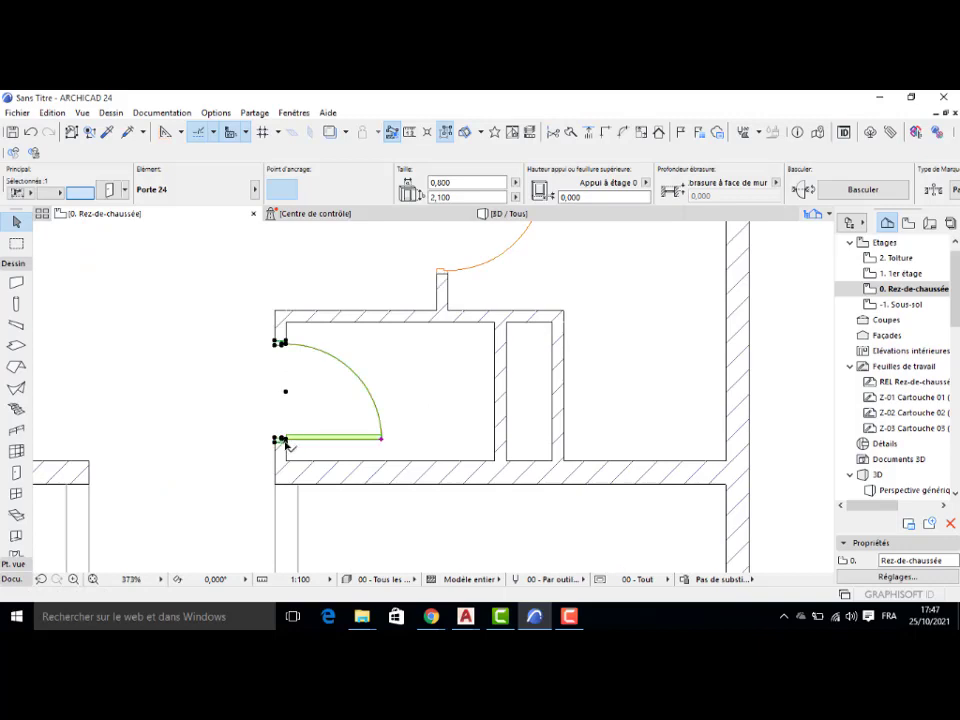
pyautogui.click(285, 441)
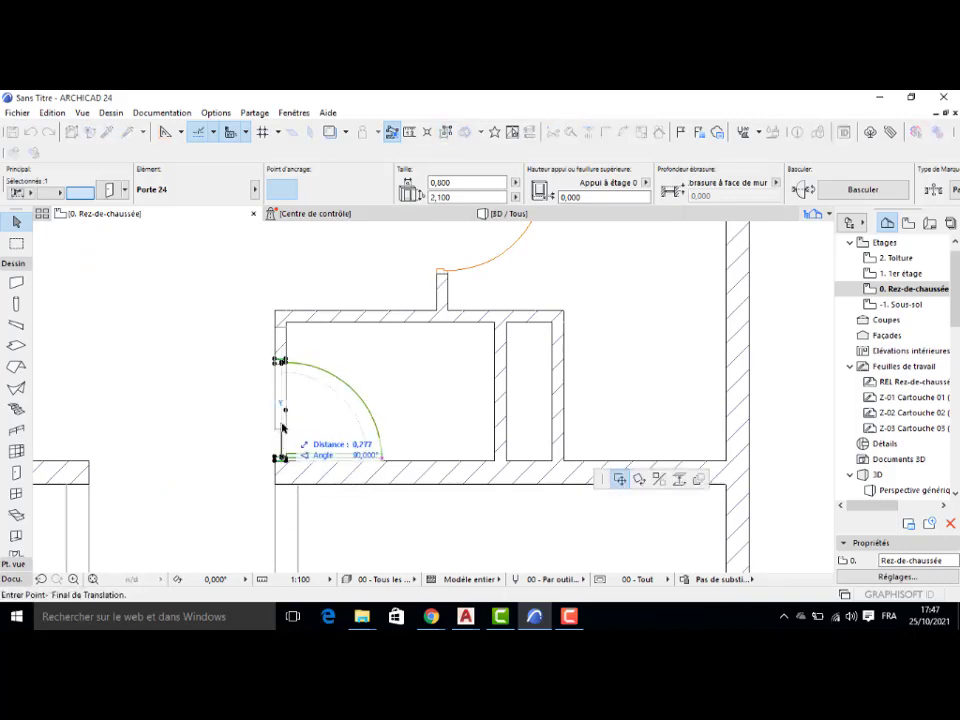
pyautogui.write('0,1')
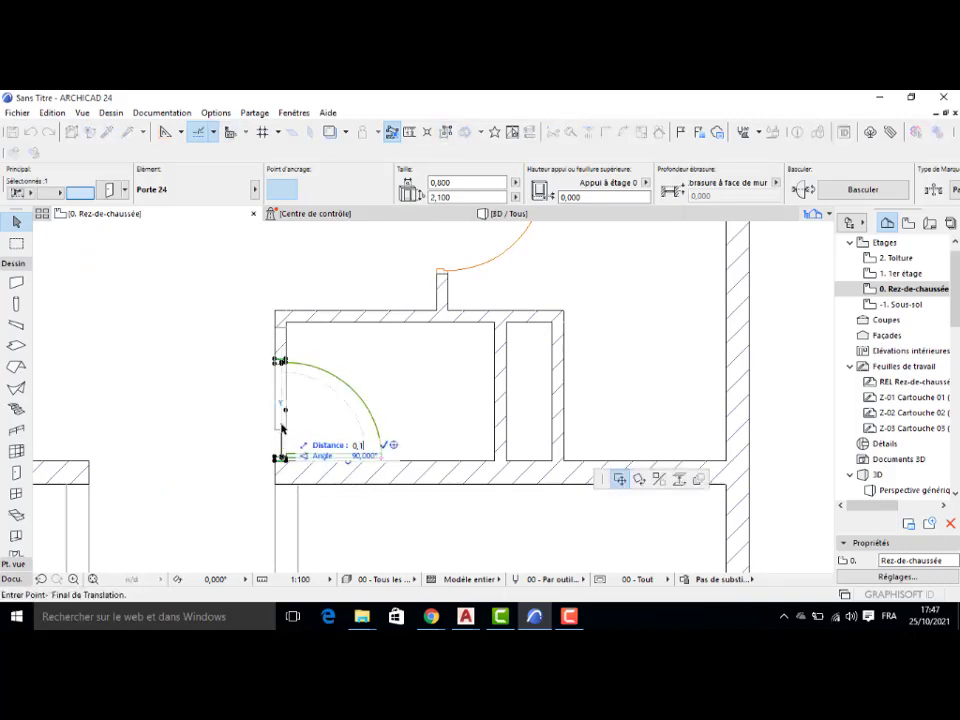
pyautogui.press('Return')
pyautogui.click(230, 400)
# Step: Shift the top left room's door against the adjacent partition, and offset it 0.1 m to the left from there
pyautogui.scroll(-3, 168, 332)
pyautogui.moveTo(161, 332); pyautogui.dragTo(314, 396, button='middle')
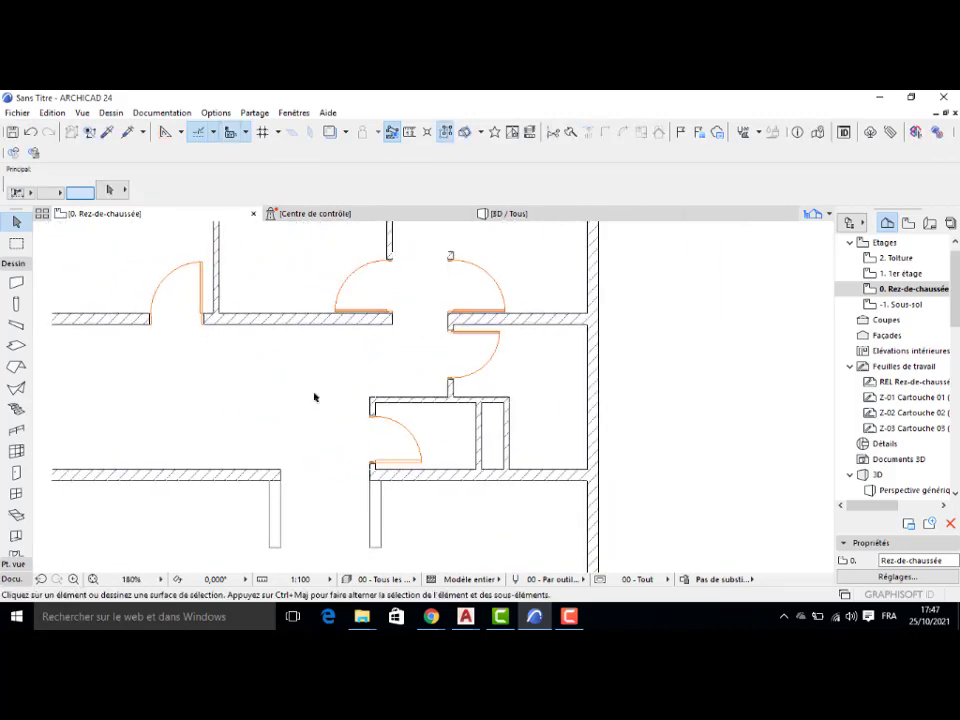
pyautogui.scroll(3, 212, 332)
pyautogui.click(137, 319)
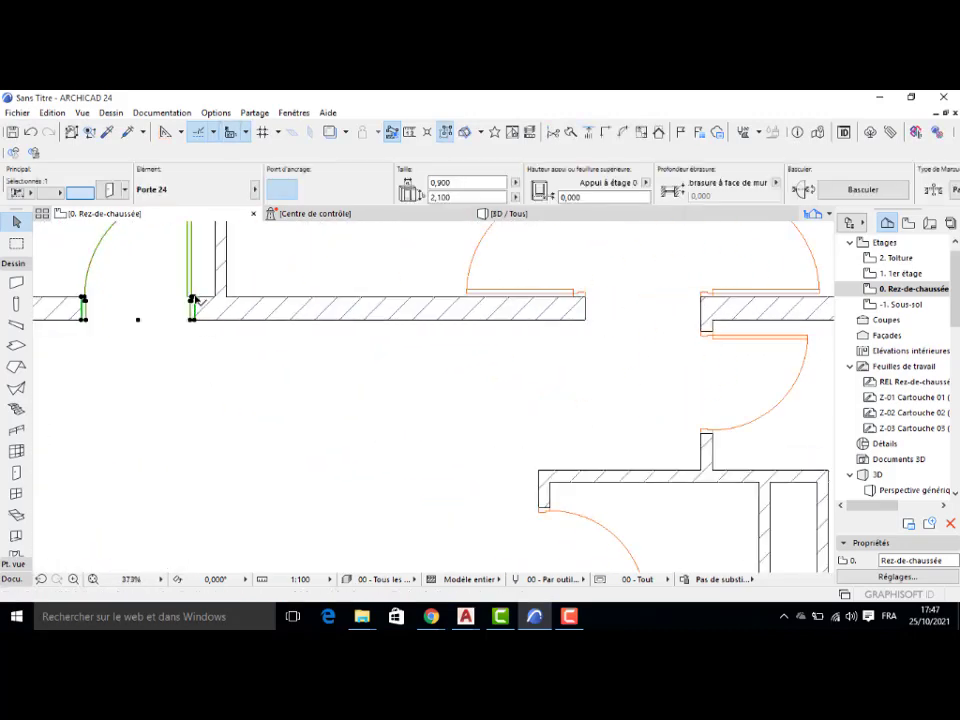
pyautogui.moveTo(195, 300); pyautogui.dragTo(212, 300)
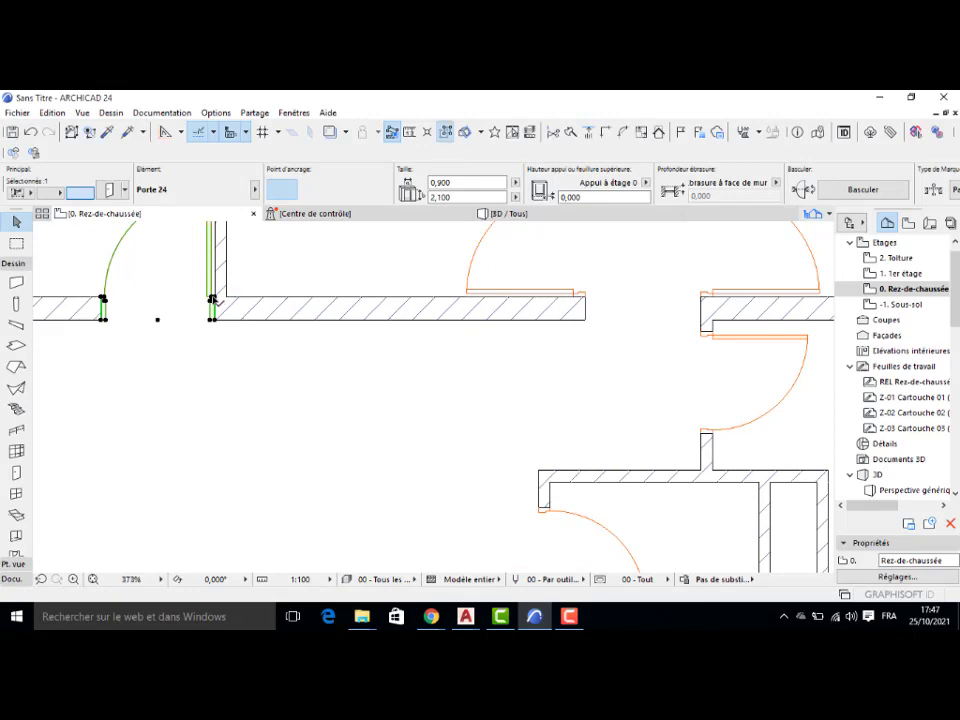
pyautogui.click(212, 300)
pyautogui.write('0,')
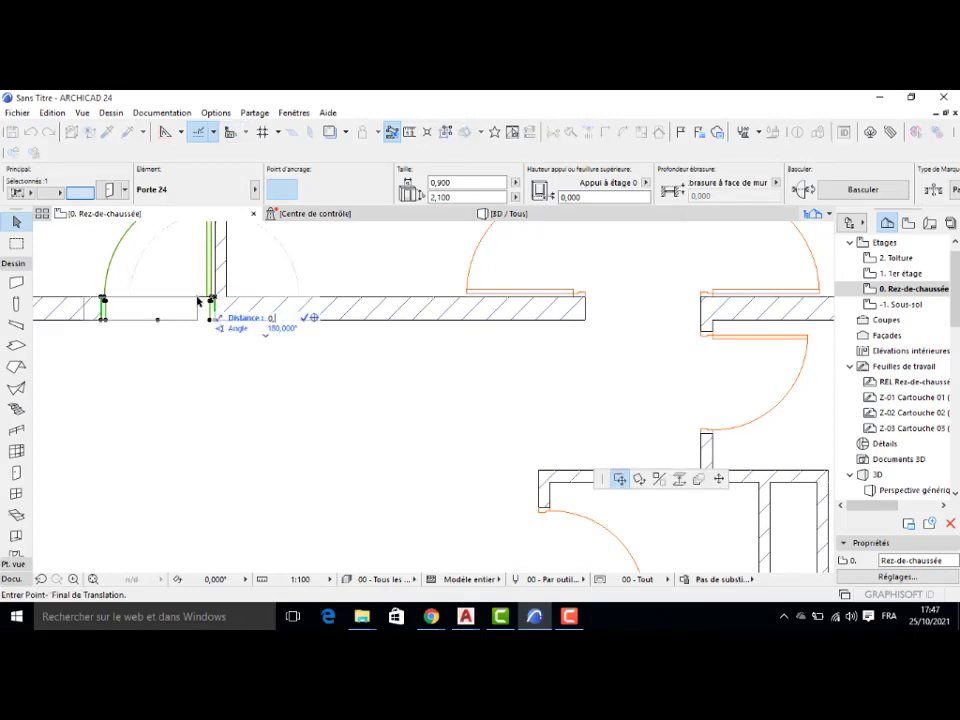
pyautogui.write('1')
pyautogui.press('Return')
pyautogui.click(191, 381)
# Step: Set the width of the entrance door to 1.000 m
pyautogui.scroll(-5, 268, 387)
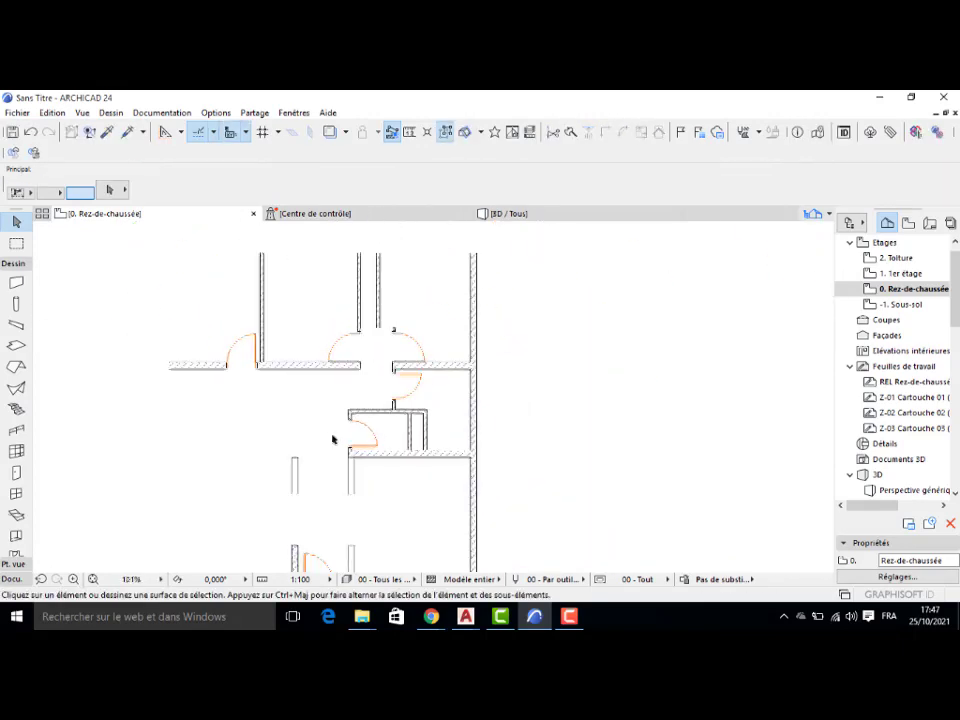
pyautogui.scroll(-4, 333, 439)
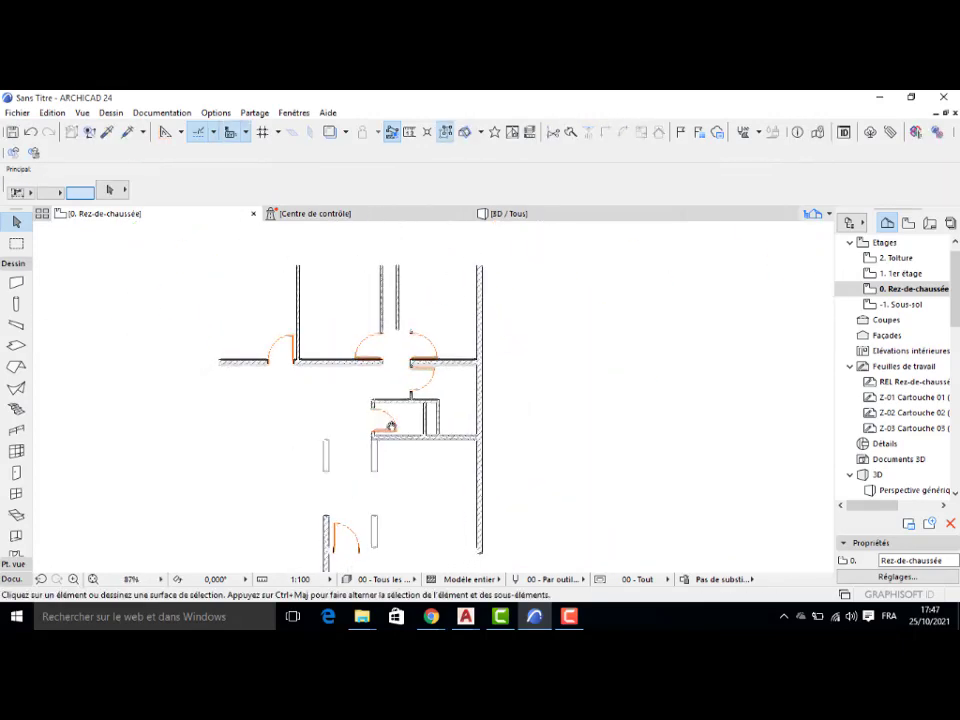
pyautogui.click(345, 550)
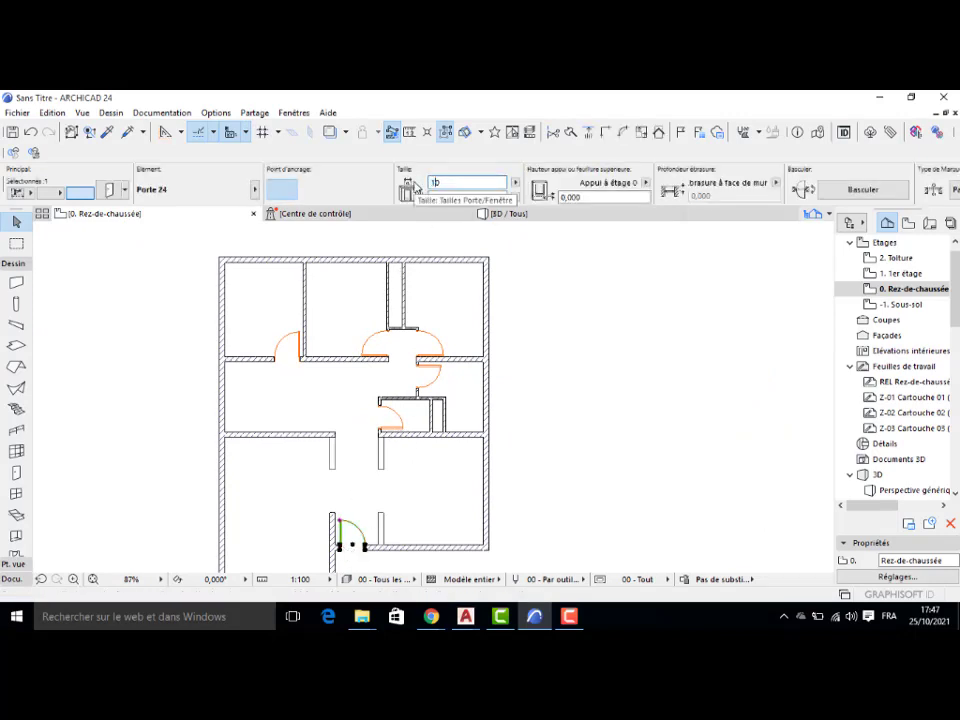
pyautogui.write('000')
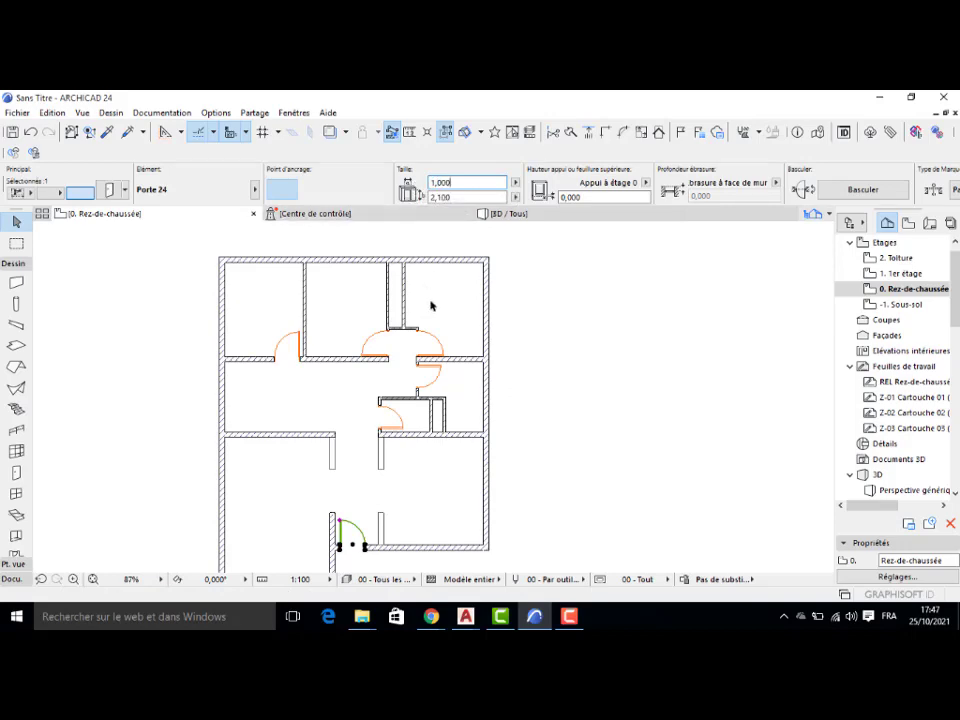
pyautogui.scroll(4, 424, 358)
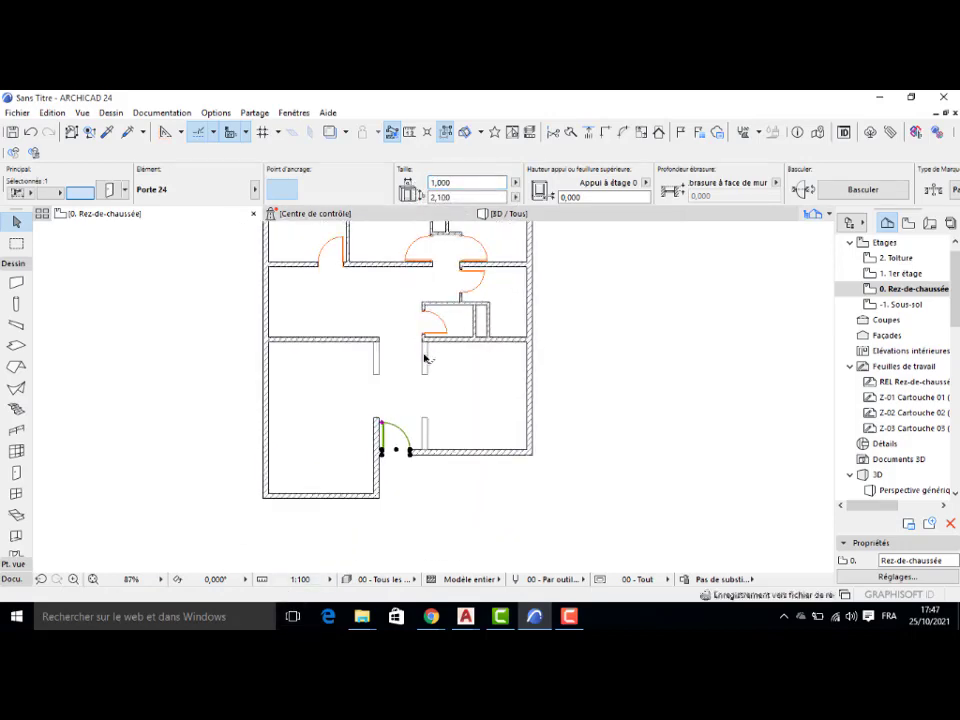
# Step: Shift the entrance door along its wall until its frame is flush against the adjacent brick wall
pyautogui.scroll(10, 390, 500)
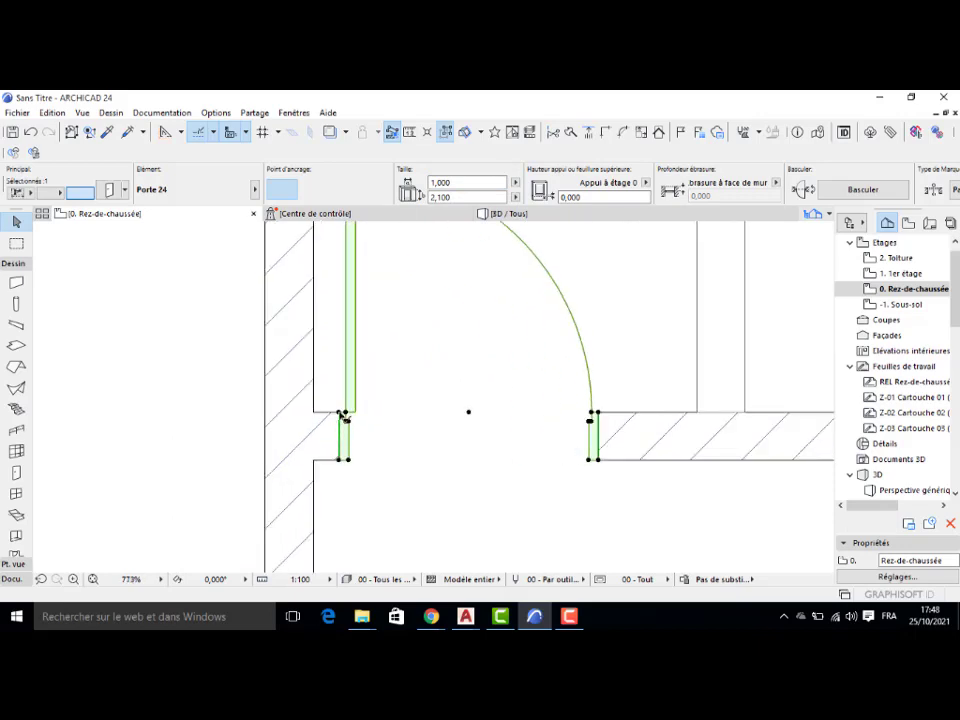
pyautogui.click(344, 416)
pyautogui.click(317, 414)
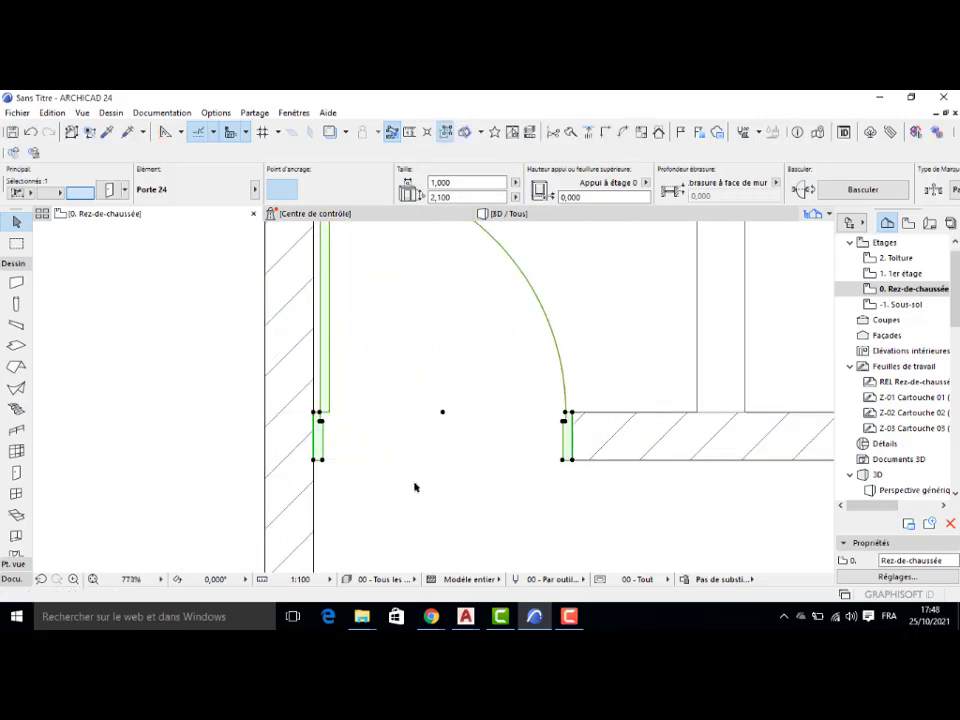
pyautogui.scroll(-10, 424, 438)
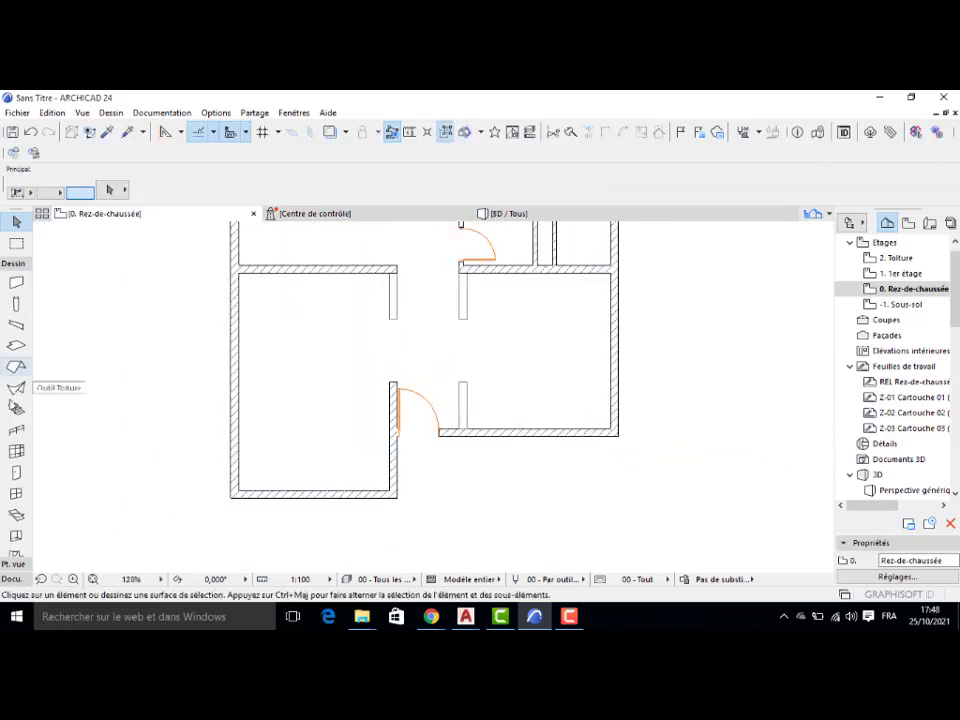
# Step: Set the default window to Fenêtre coulissante 2 vantaux 24, with a width of 1.200 m and a height of 1.100 m
pyautogui.doubleClick(16, 493)
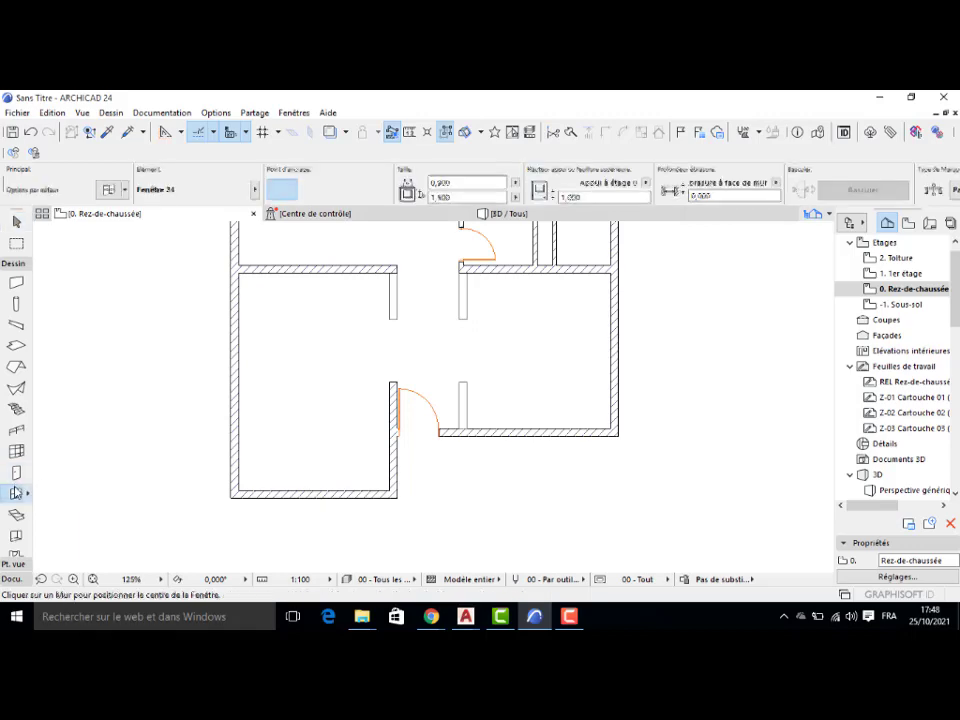
pyautogui.click(284, 240)
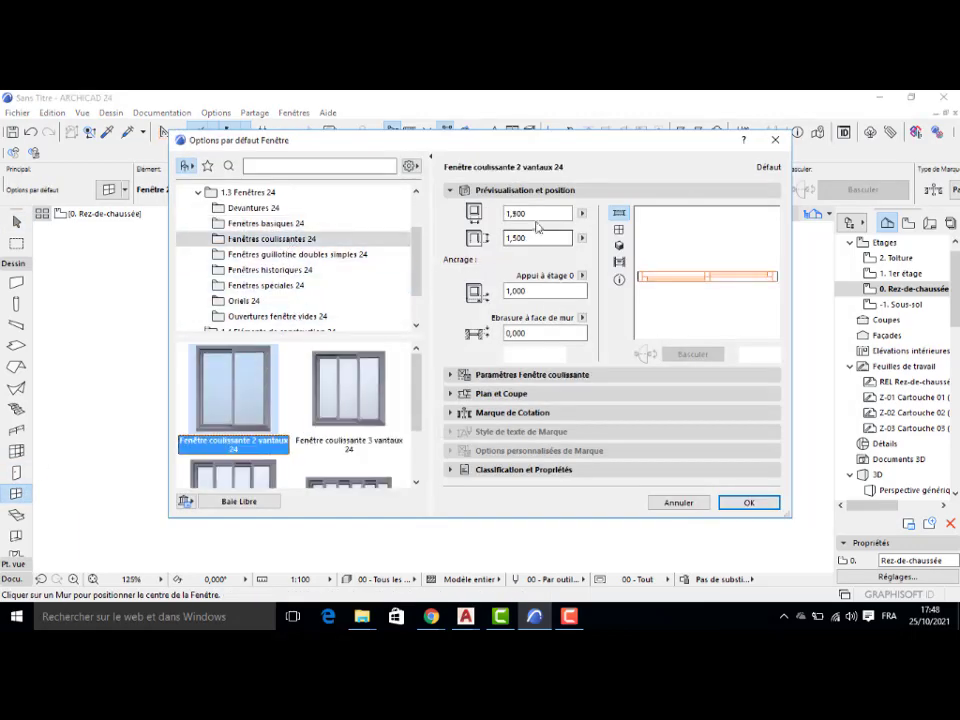
pyautogui.moveTo(530, 215); pyautogui.dragTo(491, 216)
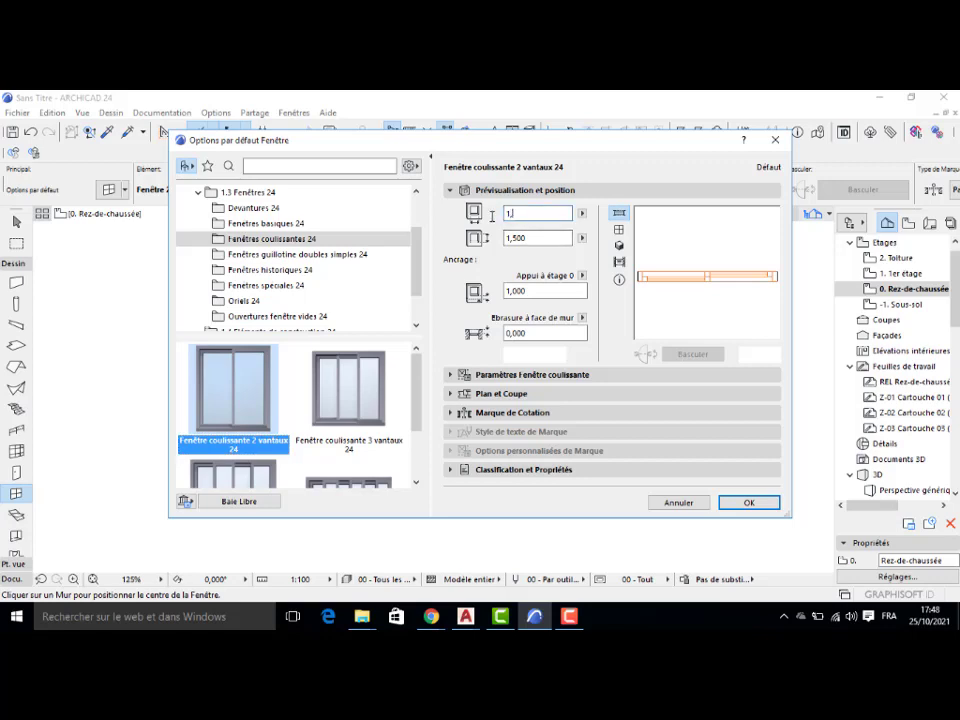
pyautogui.click(531, 237)
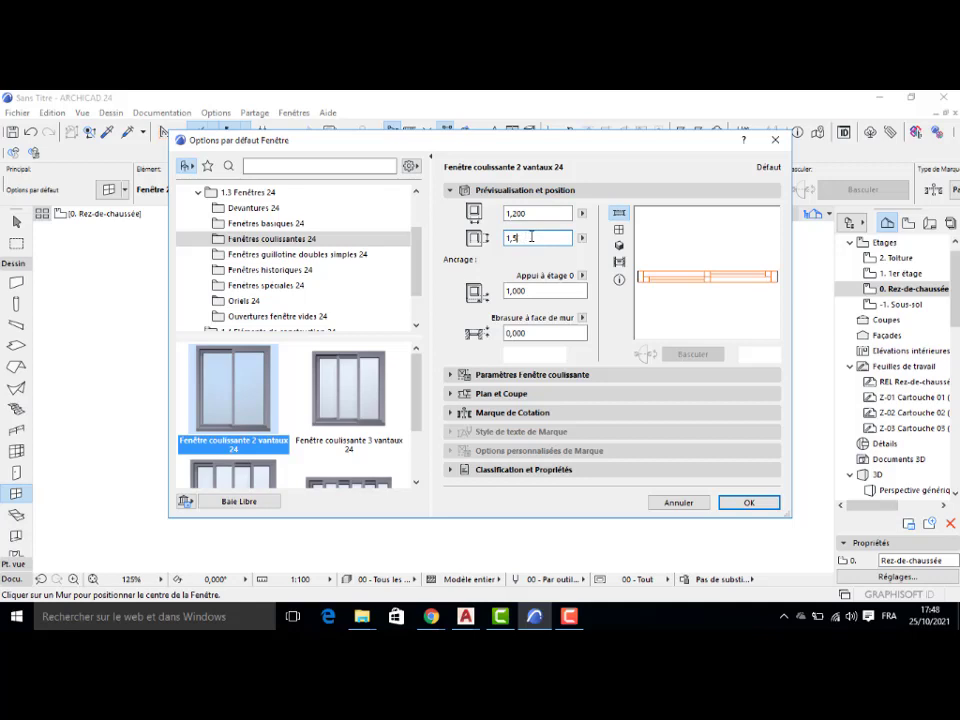
pyautogui.write('1,1')
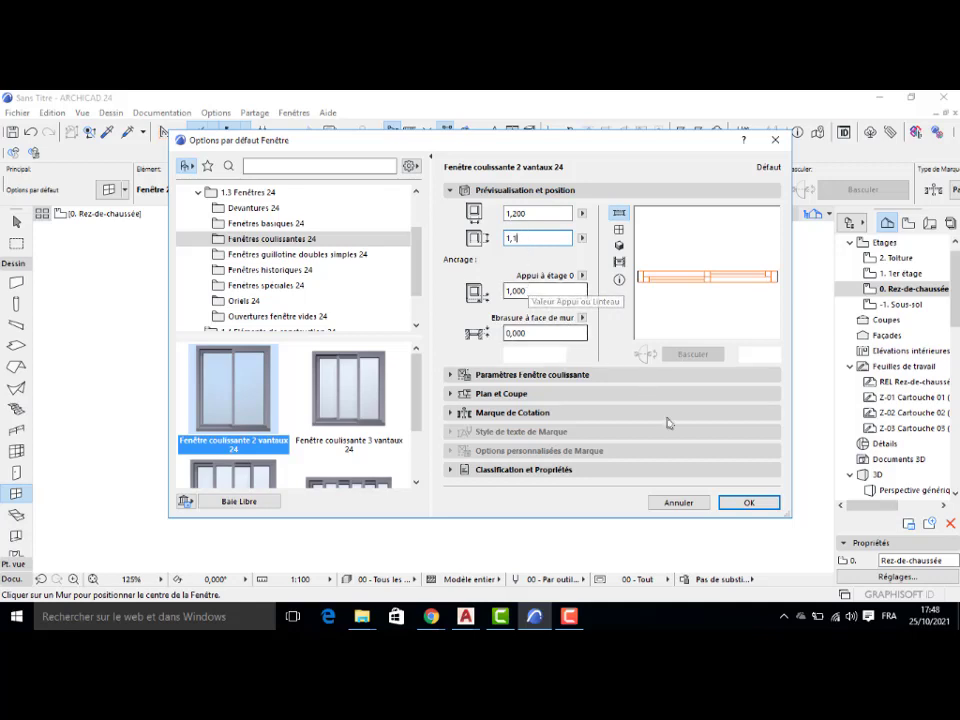
pyautogui.write('00')
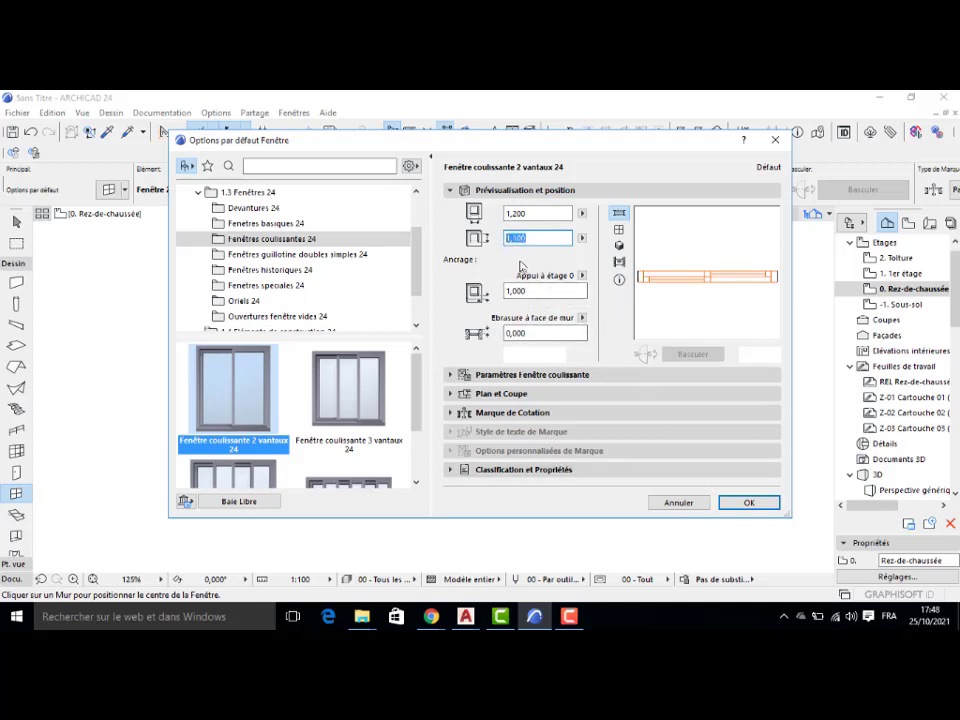
pyautogui.click(748, 502)
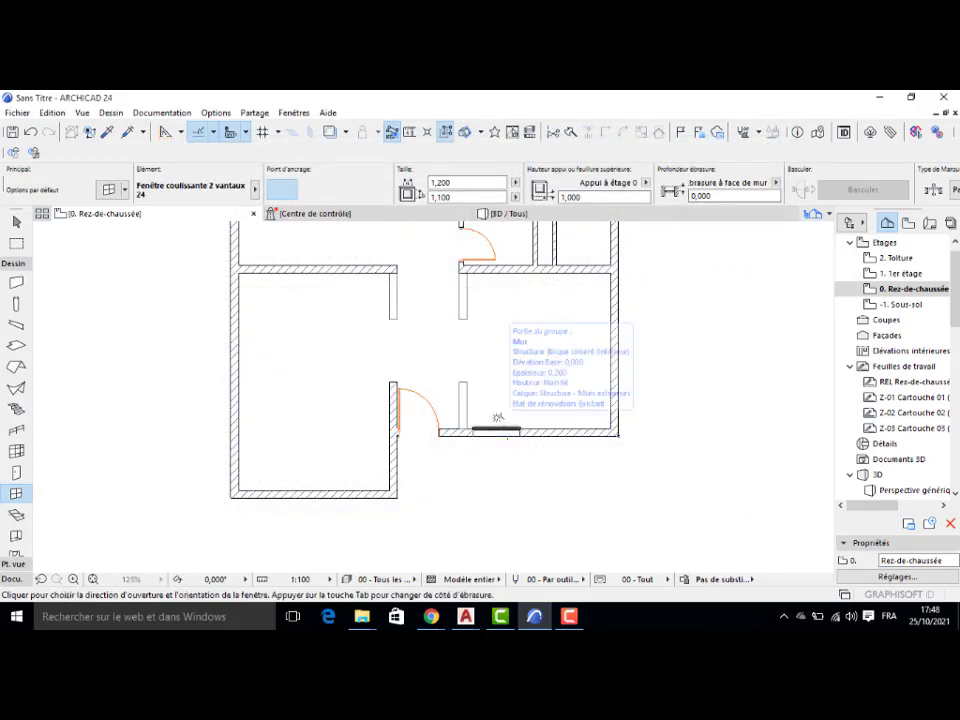
# Step: Place two sliding windows in the lower right room's bottom wall and one in the lower left room's bottom wall
pyautogui.click(498, 432)
pyautogui.click(566, 430)
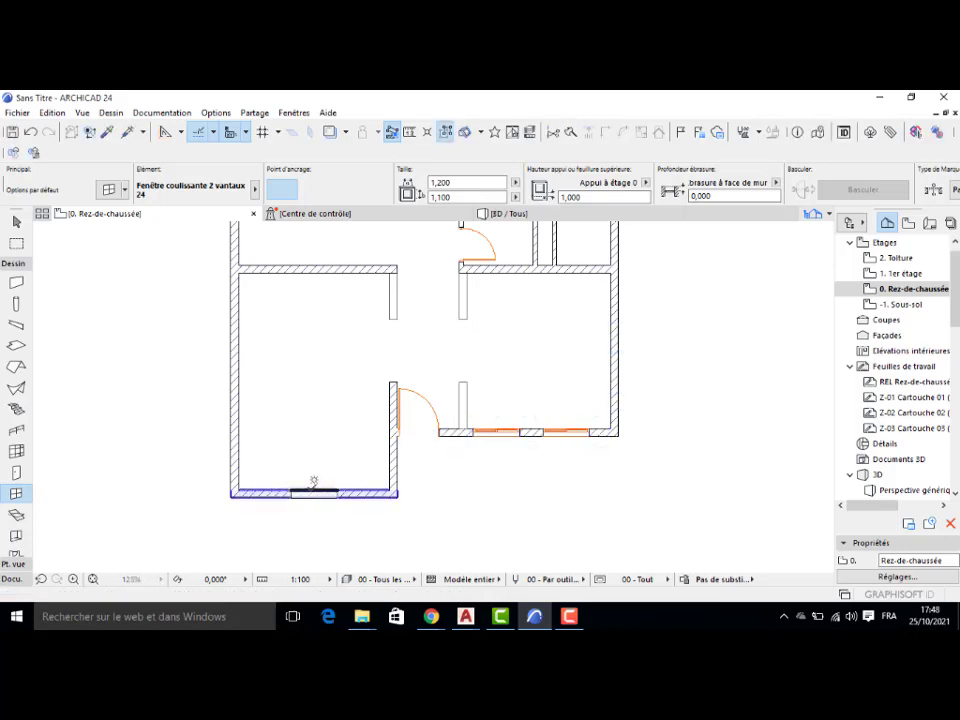
pyautogui.click(313, 490)
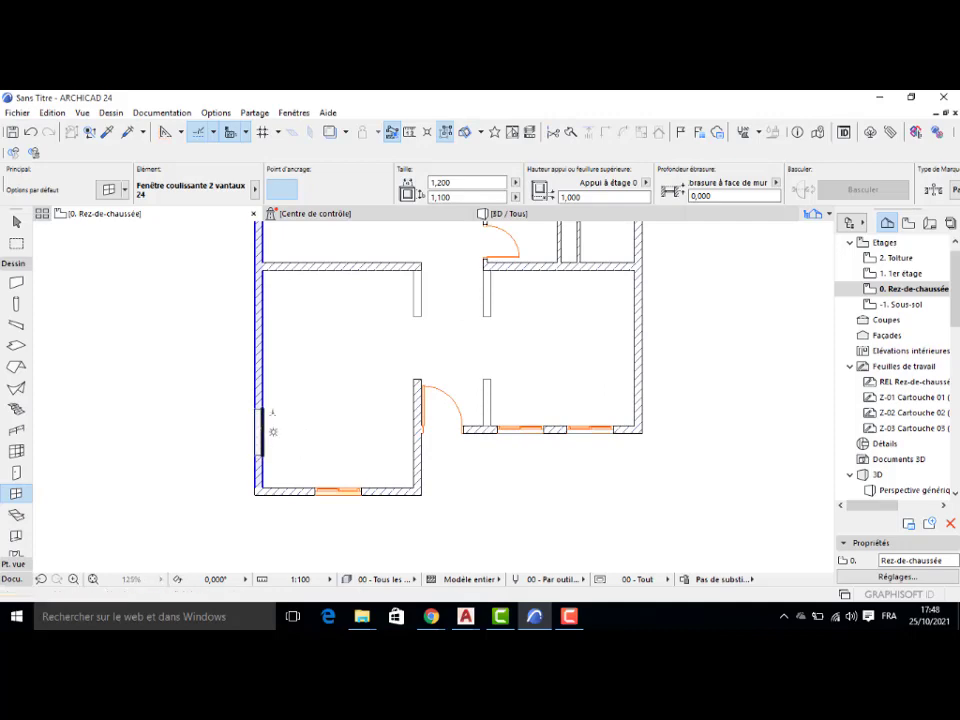
# Step: Place four sliding windows along the left exterior wall: two in the lower left room, one in the middle space and one in the top left room
pyautogui.click(262, 433)
pyautogui.click(285, 372)
pyautogui.click(263, 348)
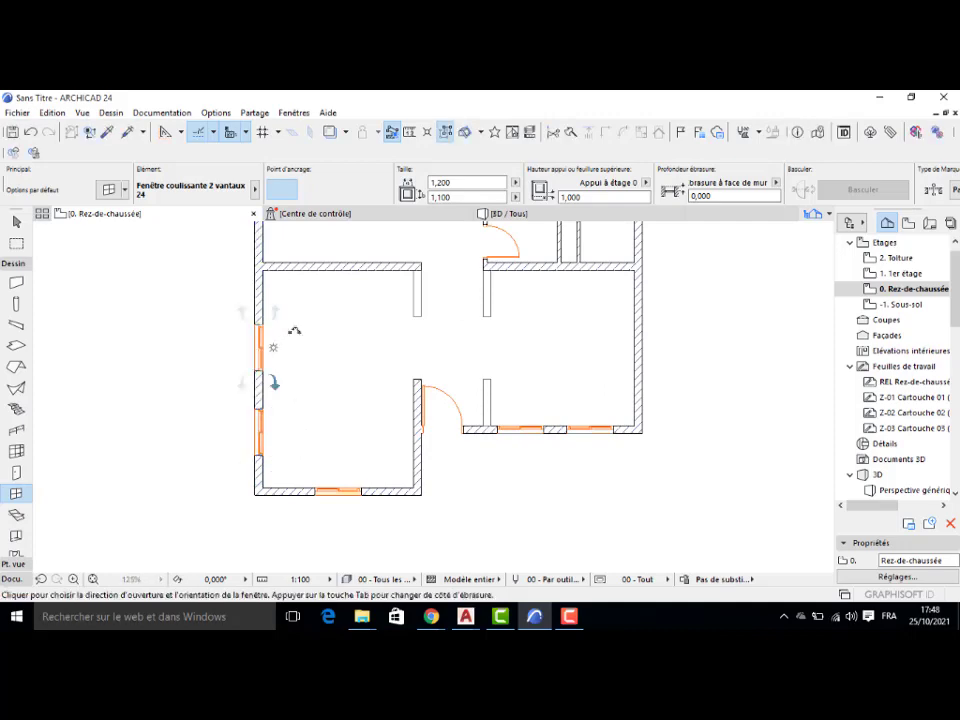
pyautogui.click(294, 329)
pyautogui.moveTo(286, 248); pyautogui.dragTo(305, 503, button='middle')
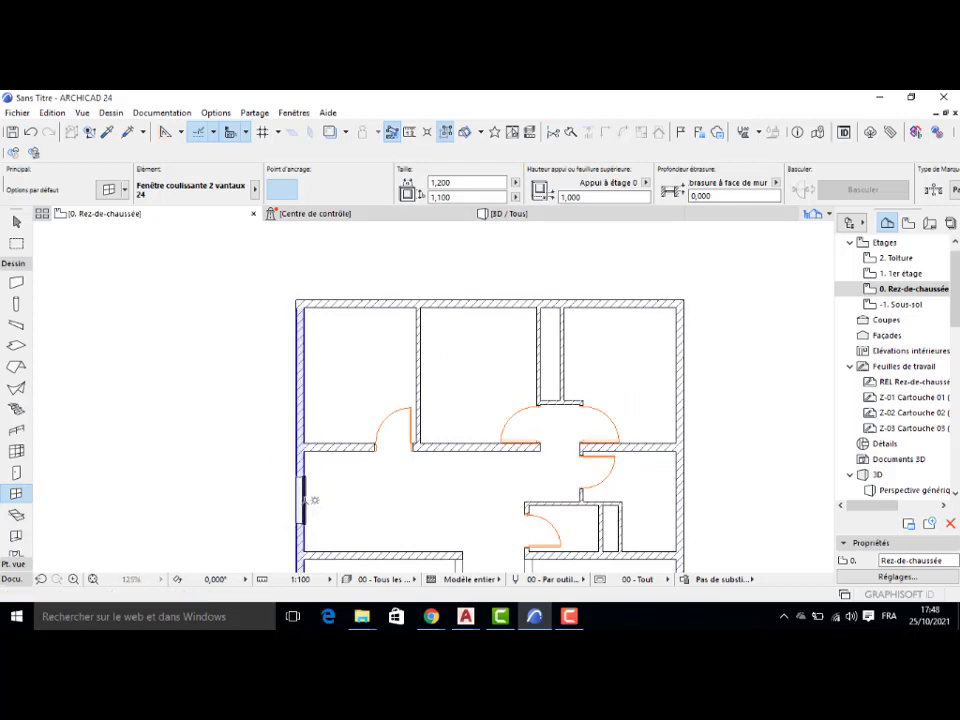
pyautogui.click(303, 500)
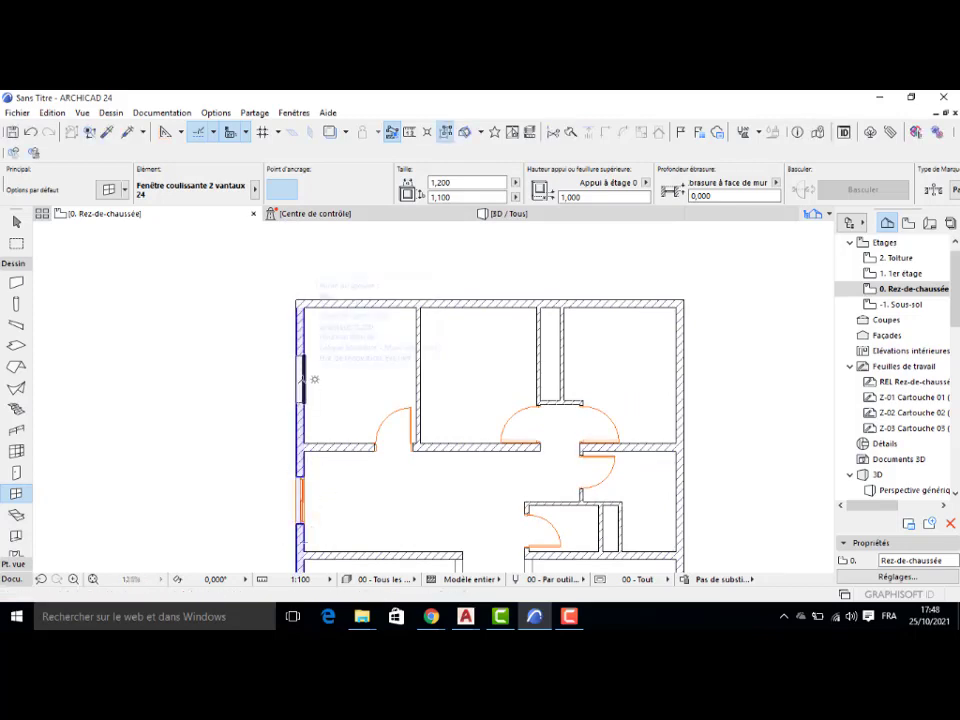
pyautogui.click(314, 379)
pyautogui.click(364, 379)
# Step: Place three sliding windows in the top exterior wall, one for each of the upper rooms
pyautogui.click(360, 316)
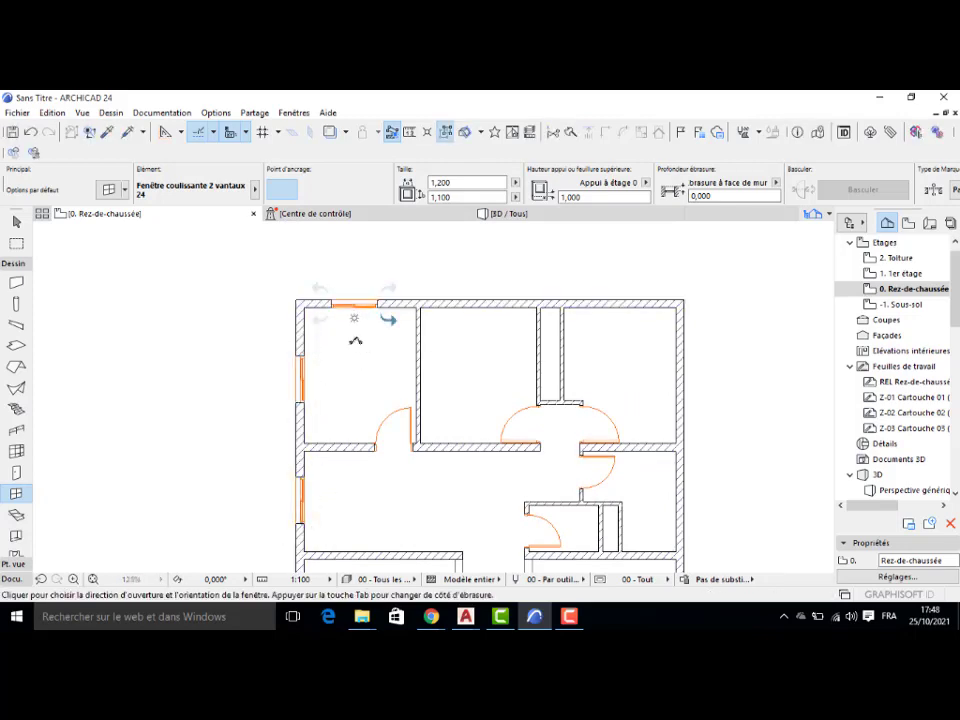
pyautogui.click(390, 321)
pyautogui.click(479, 304)
pyautogui.click(510, 319)
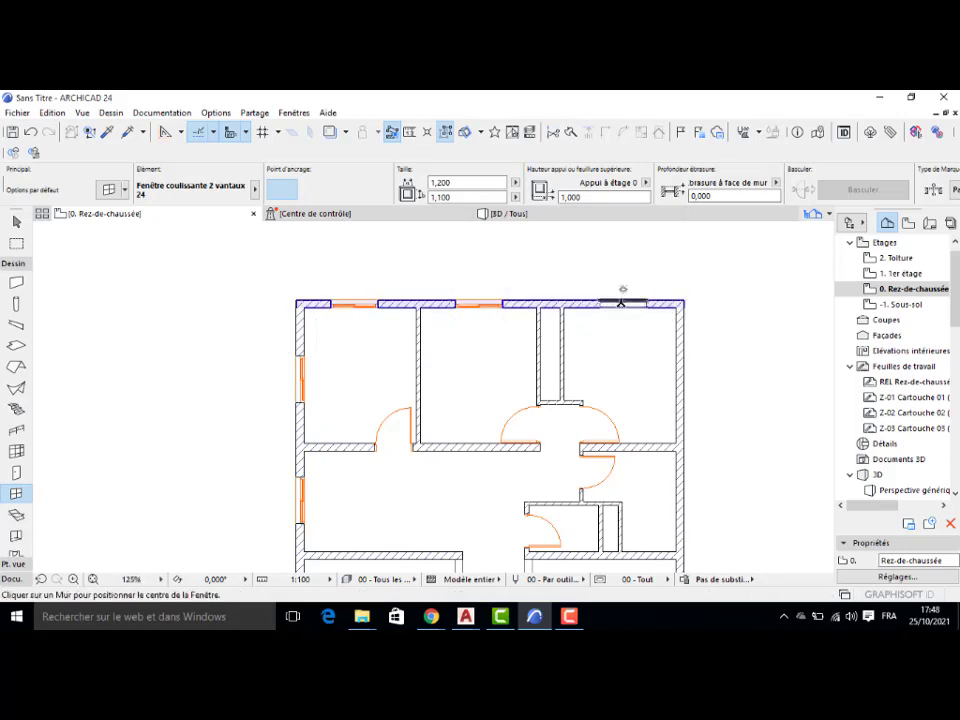
pyautogui.click(621, 310)
pyautogui.click(624, 330)
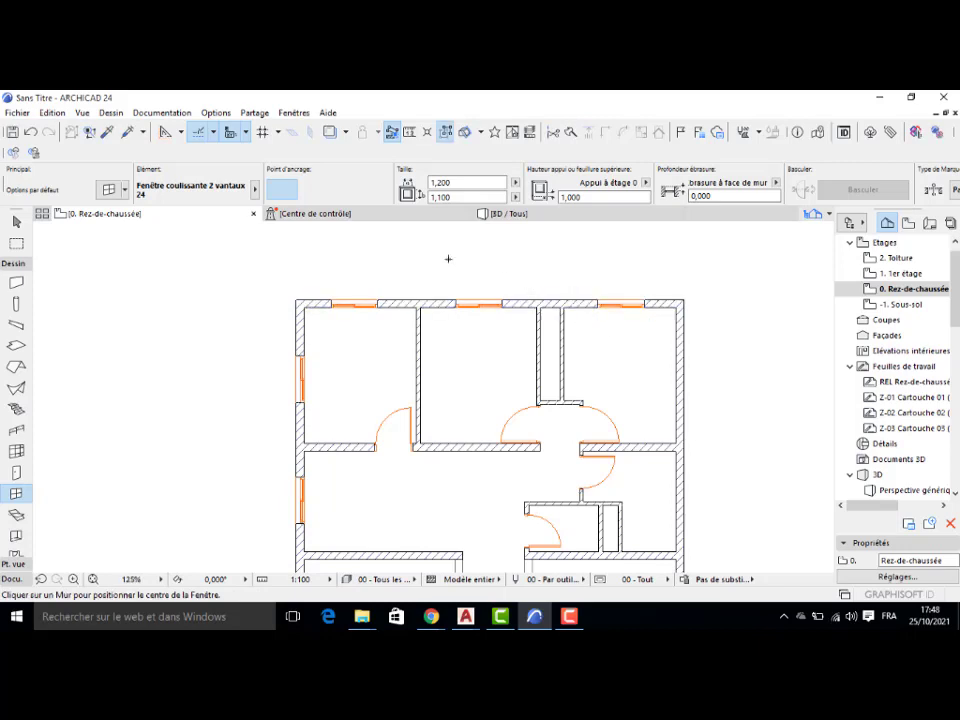
pyautogui.press('Escape')
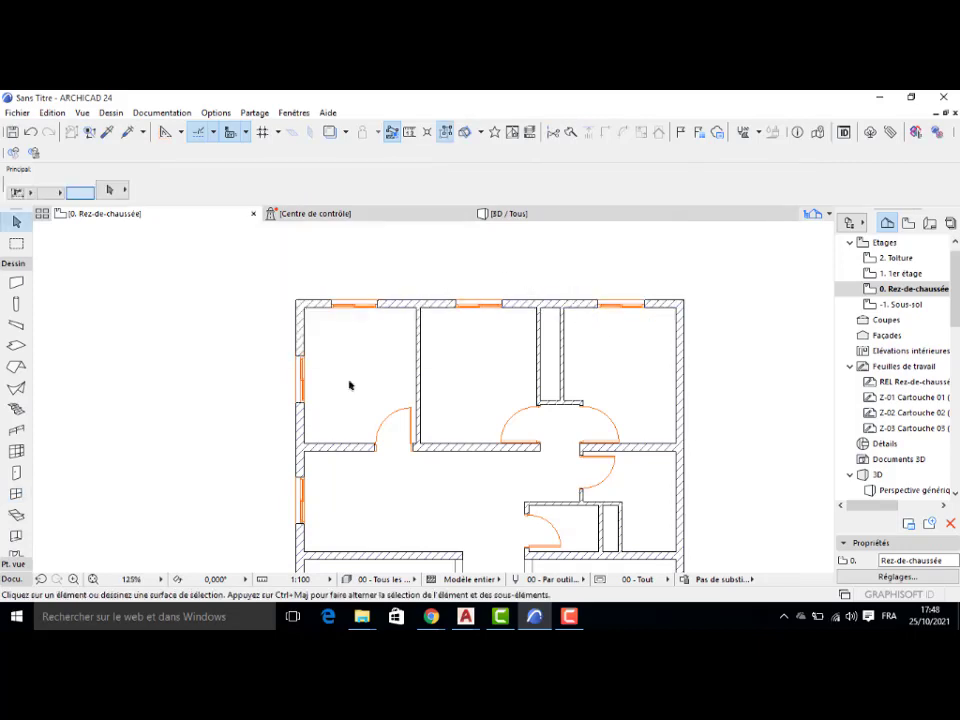
# Step: Set the width of the top middle and top right rooms' upper windows and the lower right room's two bottom windows to 1.500 m
pyautogui.click(460, 308)
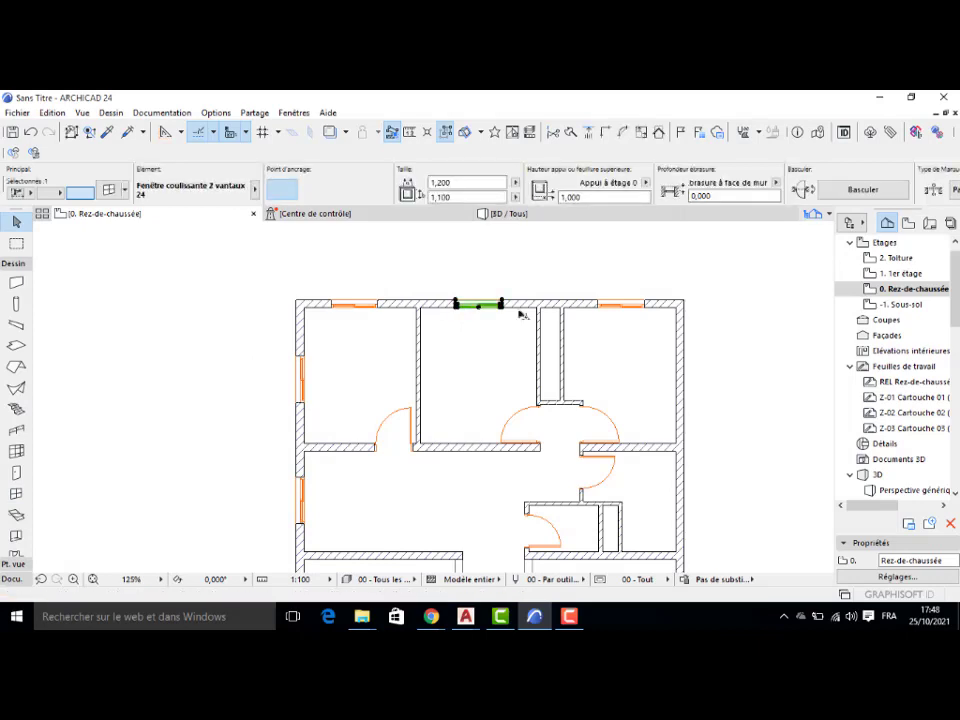
pyautogui.keyDown('shift'); pyautogui.click(604, 307); pyautogui.keyUp('shift')
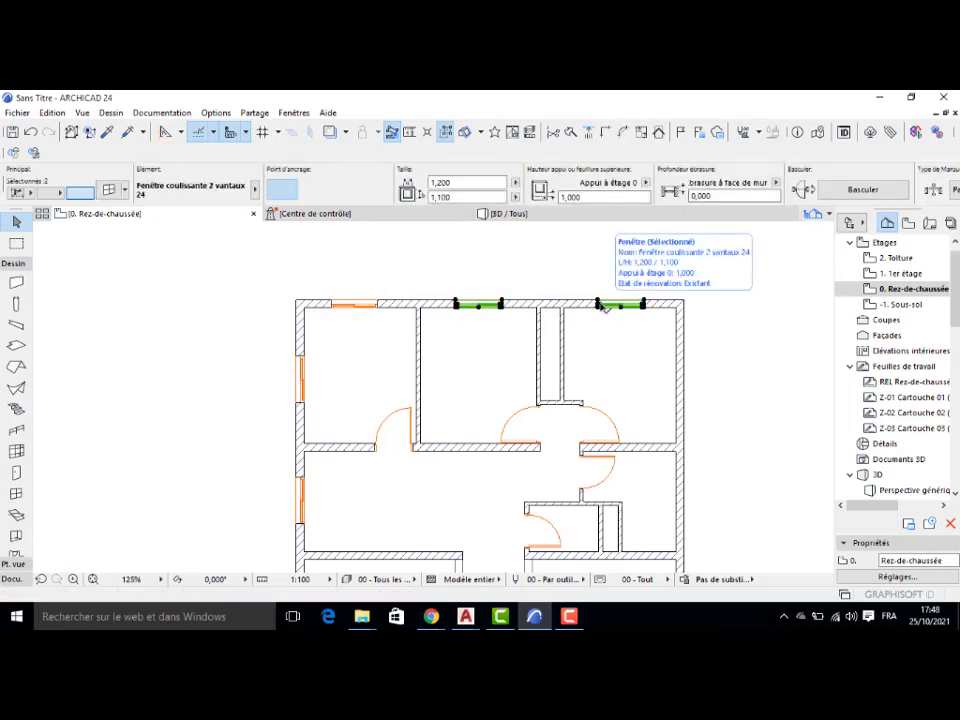
pyautogui.scroll(-5, 604, 368)
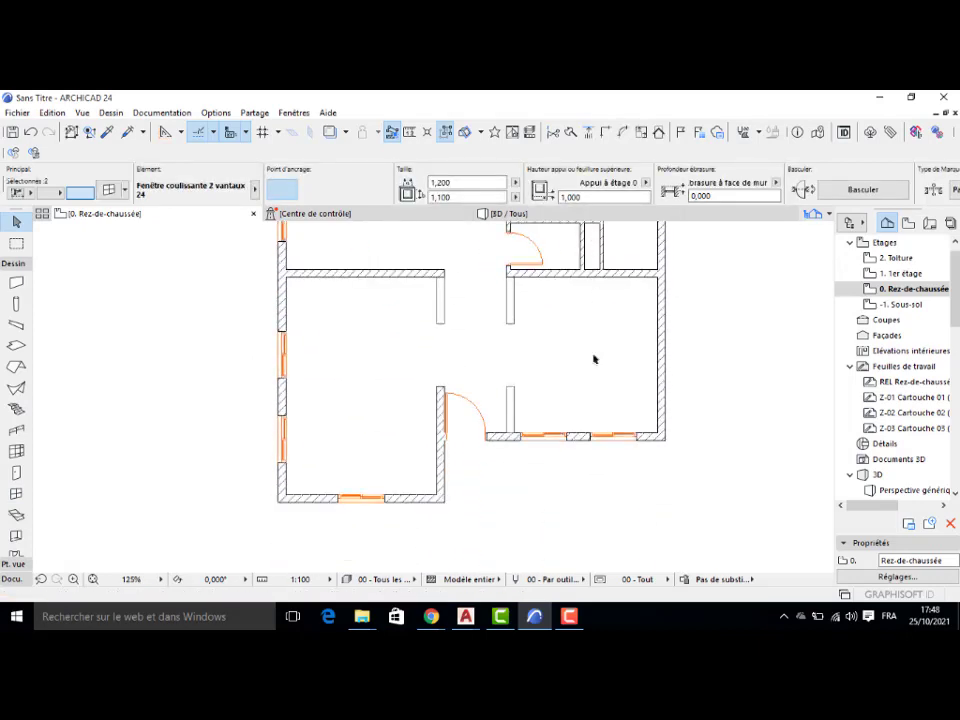
pyautogui.keyDown('shift'); pyautogui.click(594, 440); pyautogui.keyUp('shift')
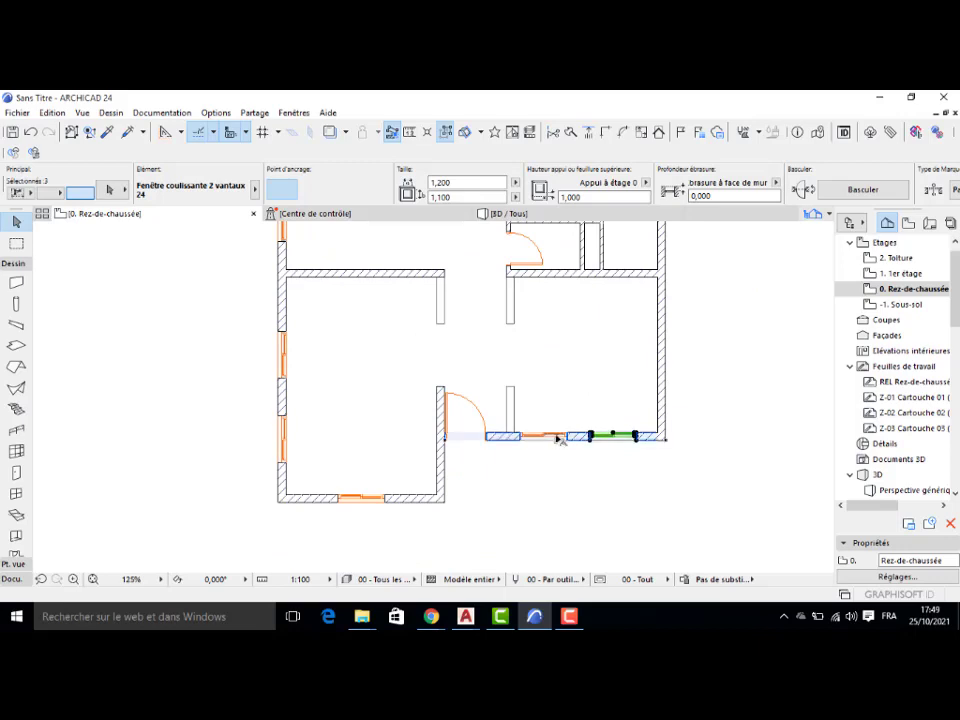
pyautogui.keyDown('shift'); pyautogui.click(566, 440); pyautogui.keyUp('shift')
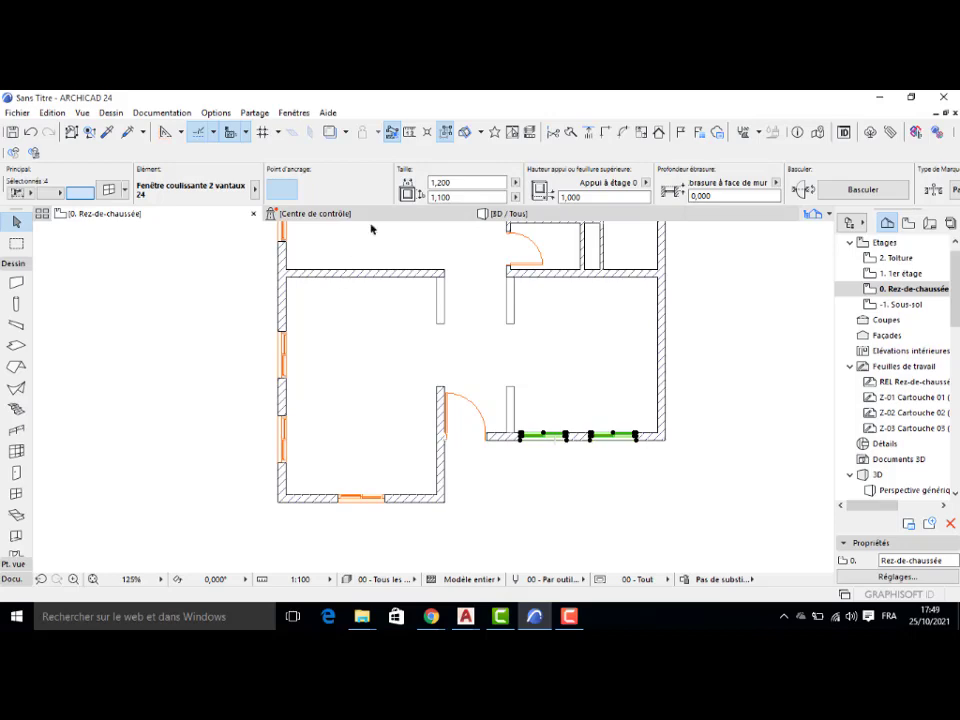
pyautogui.scroll(-3, 551, 347)
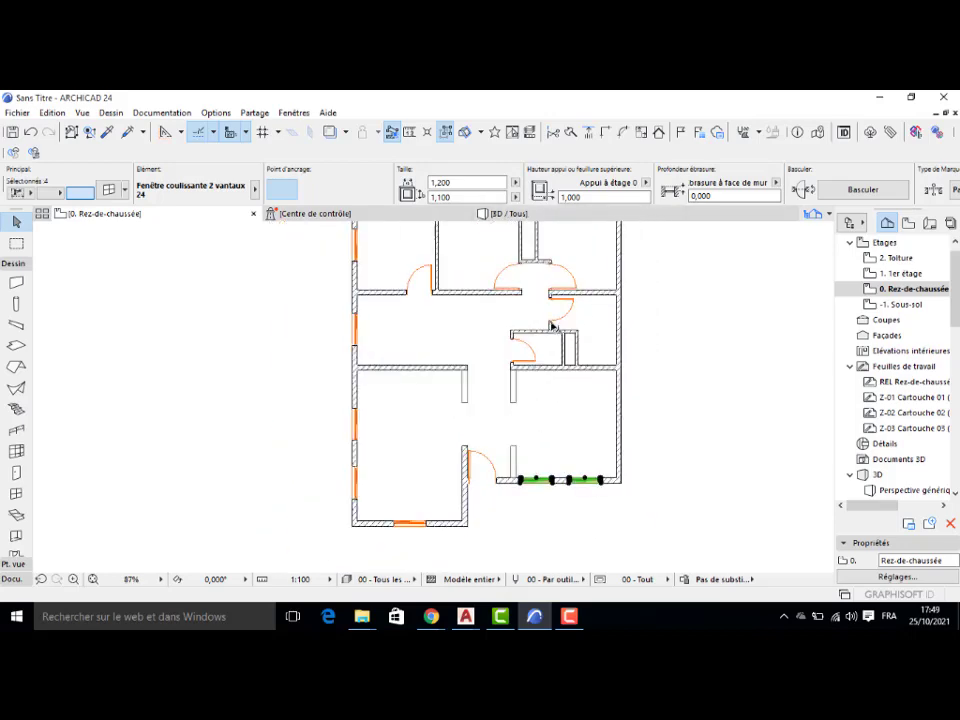
pyautogui.scroll(3, 540, 345)
pyautogui.click(469, 182)
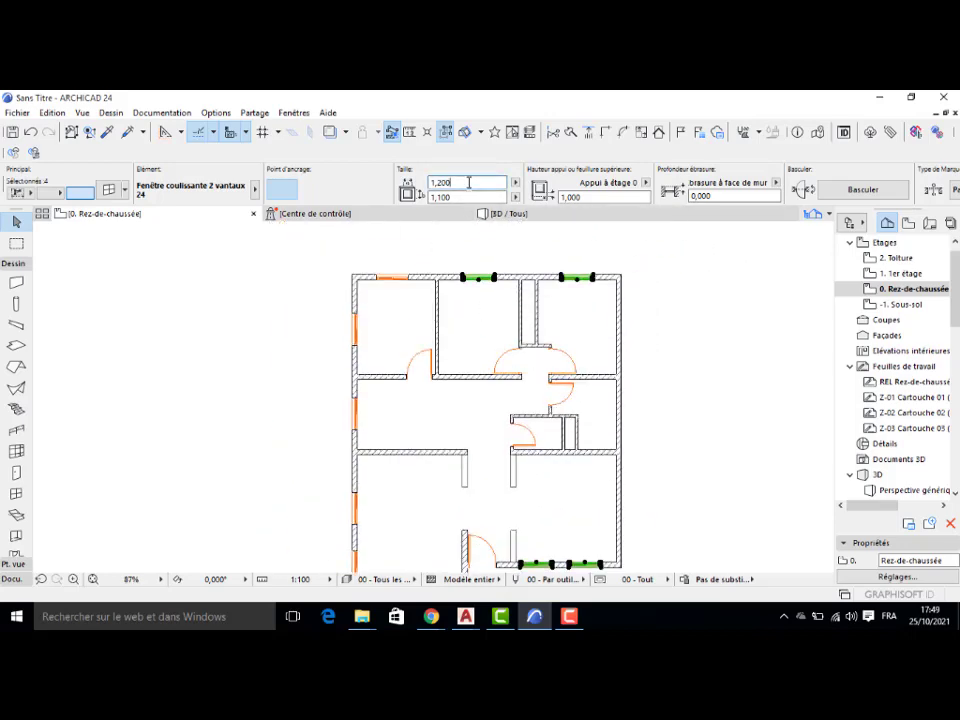
pyautogui.write('1,5')
pyautogui.press('Escape')
# Step: Set the width of the window in the lower left room's bottom wall to 2.000 m
pyautogui.moveTo(415, 457); pyautogui.dragTo(411, 313, button='middle')
pyautogui.click(402, 452)
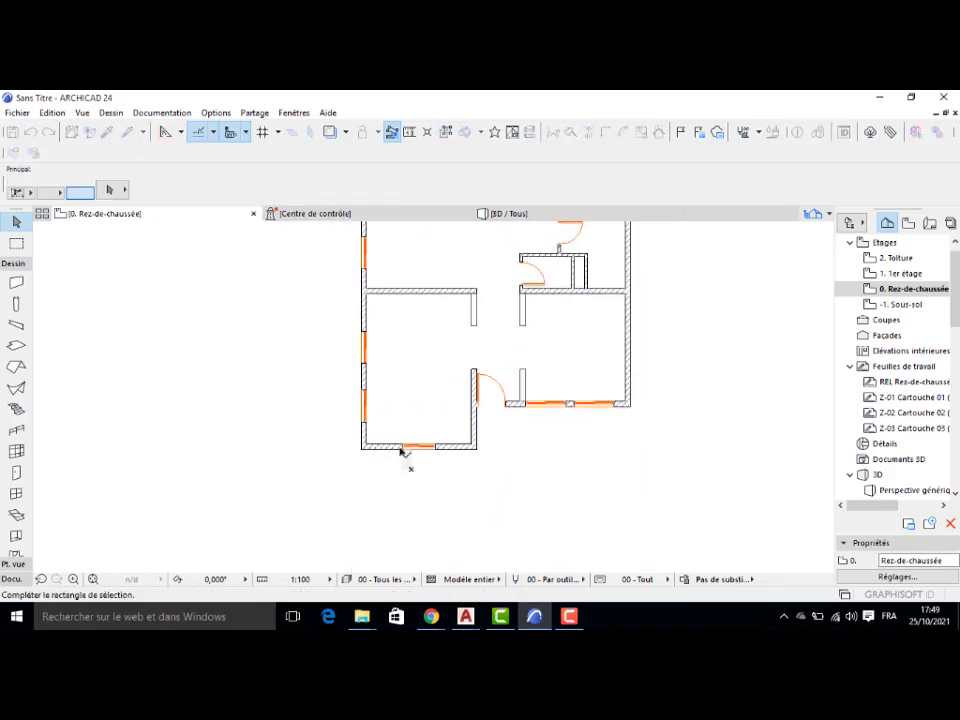
pyautogui.click(406, 455)
pyautogui.click(406, 452)
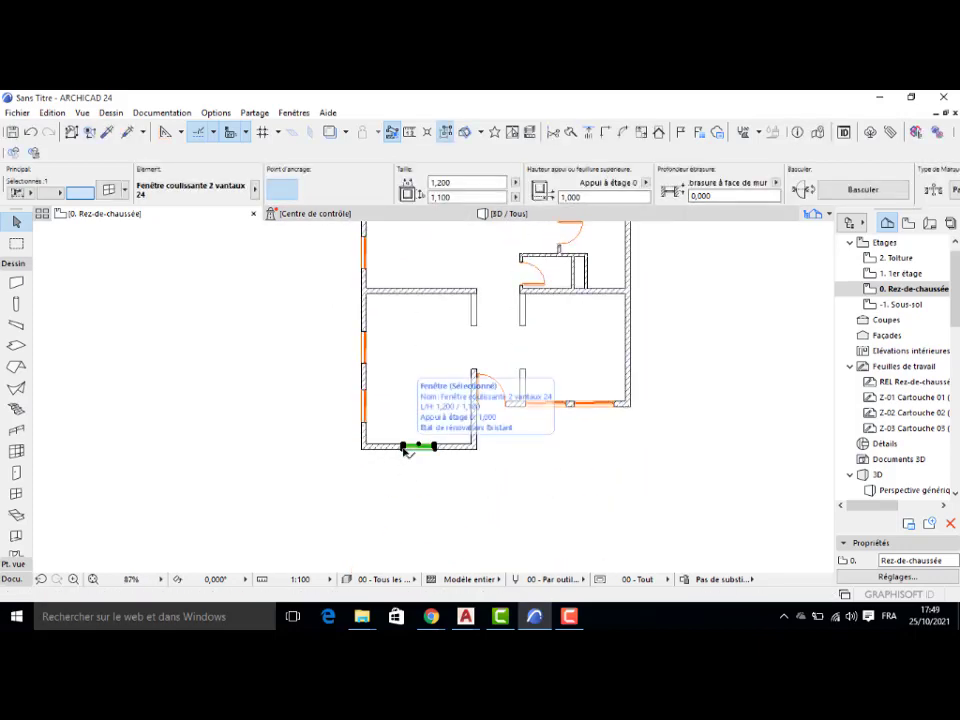
pyautogui.click(465, 182)
pyautogui.write('2')
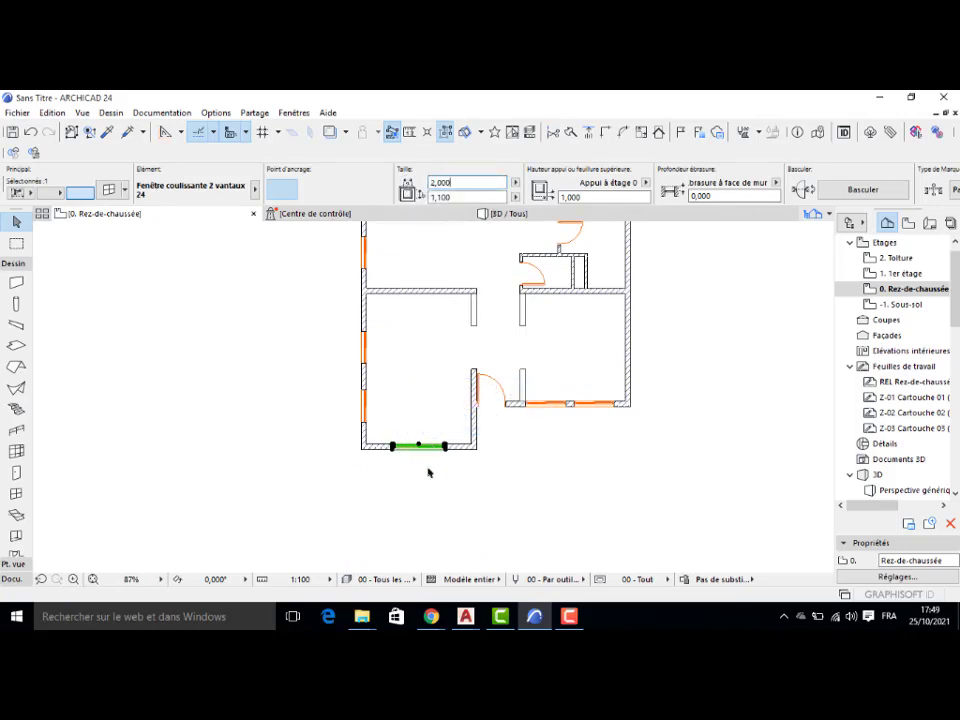
pyautogui.click(429, 471)
# Step: Shift the lower right room's right-hand bottom window to the building's outer corner, and offset it about 0.3 m to the left from there
pyautogui.scroll(5, 604, 414)
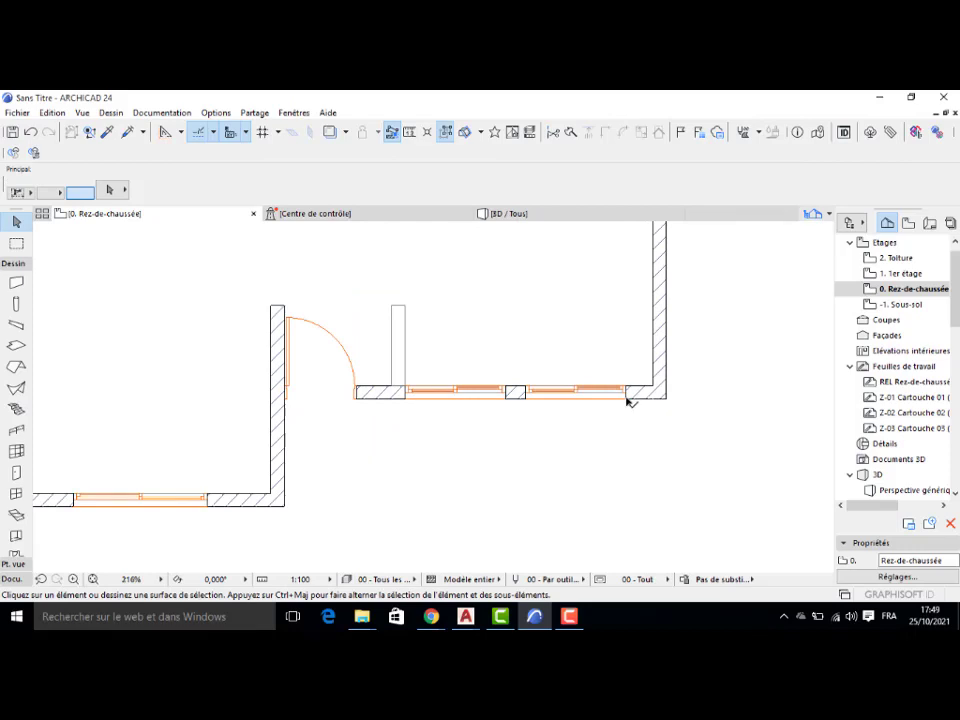
pyautogui.click(628, 400)
pyautogui.click(628, 400)
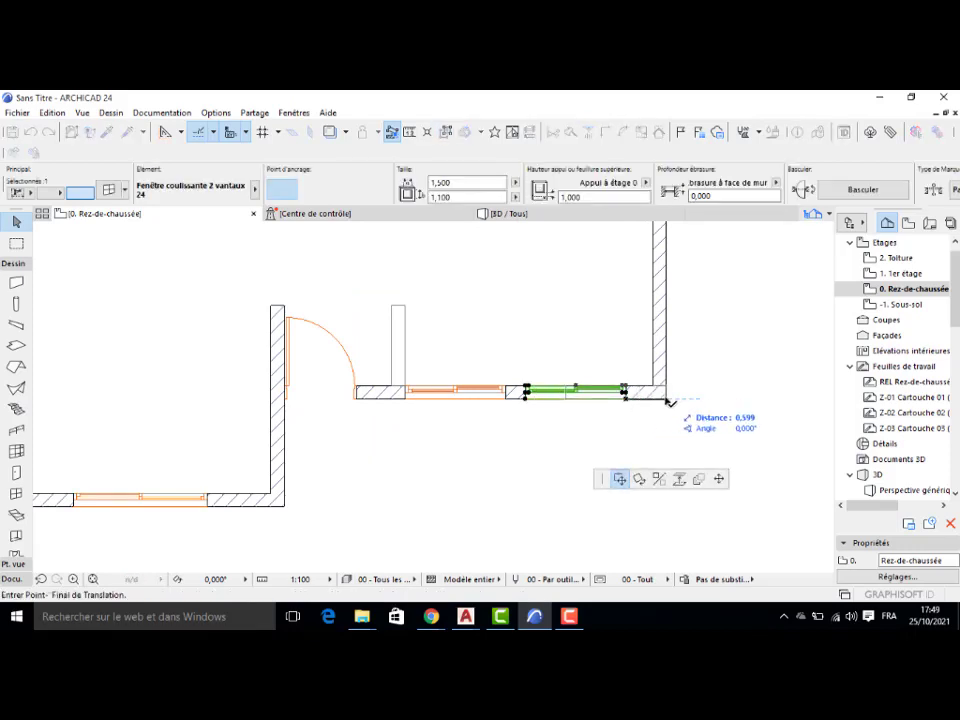
pyautogui.click(666, 407)
pyautogui.click(667, 399)
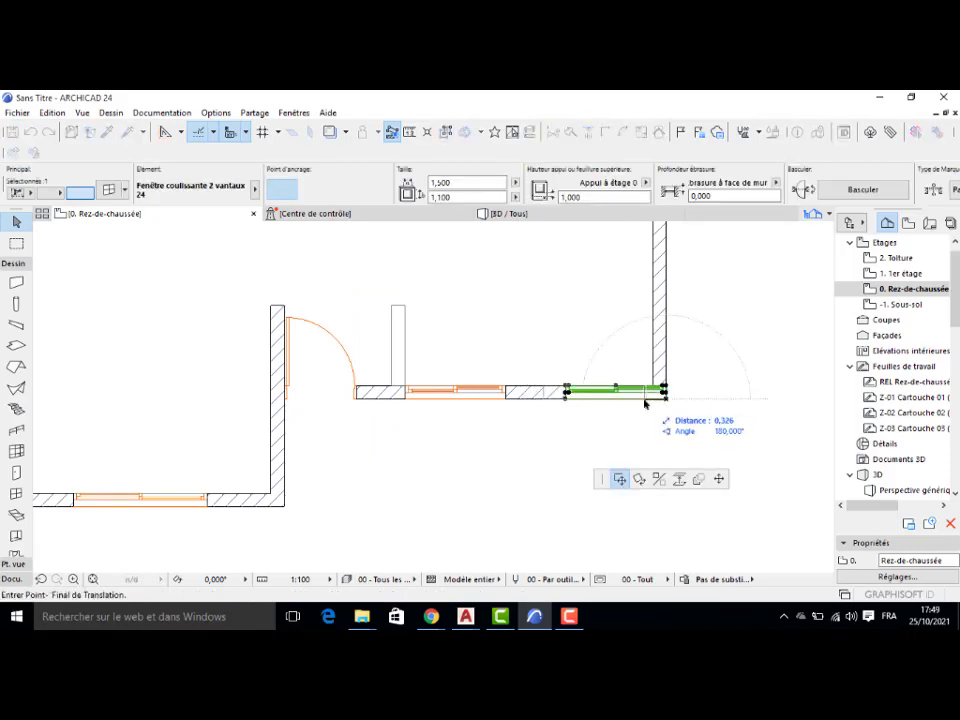
pyautogui.write('0')
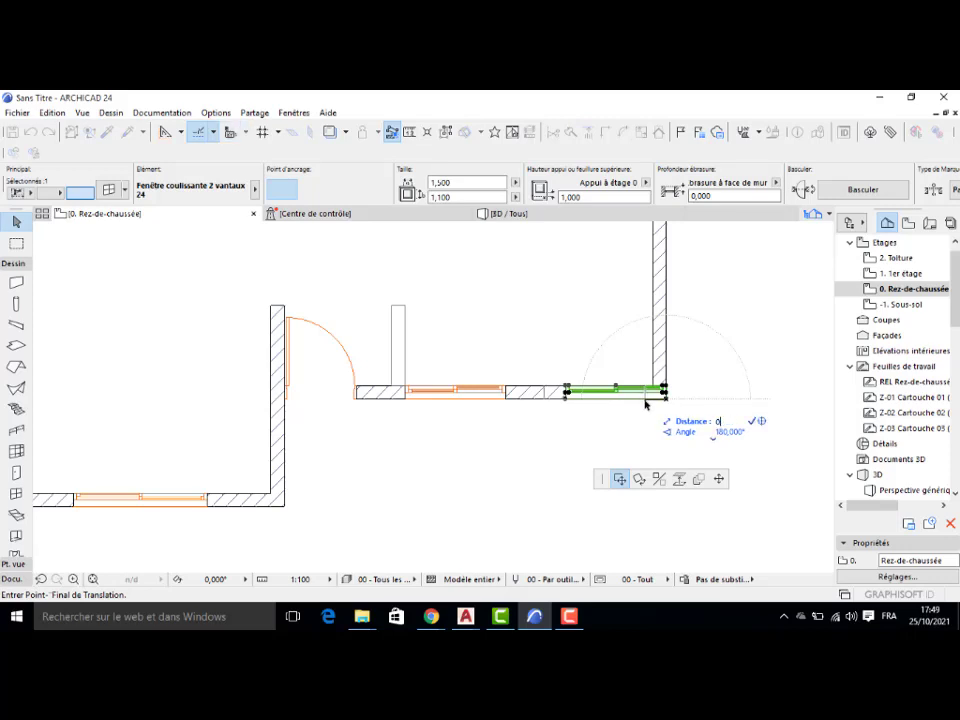
pyautogui.write(',5')
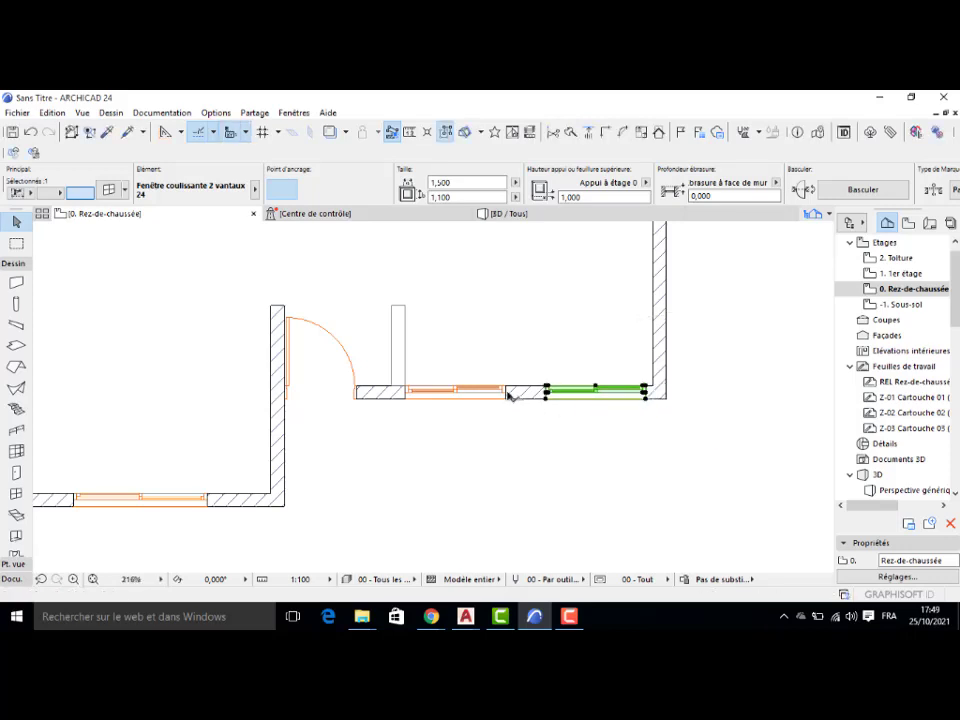
# Step: Shift the lower right room's left-hand bottom window against its right-hand neighbour, and offset it 0.5 m to the left from there
pyautogui.click(507, 394)
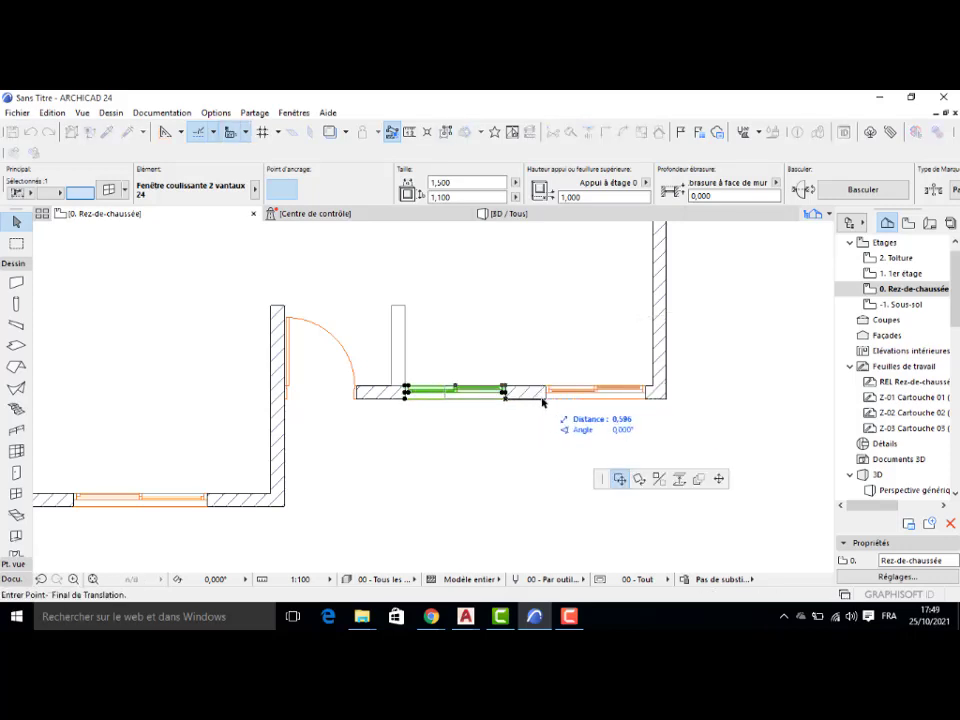
pyautogui.click(545, 396)
pyautogui.click(546, 398)
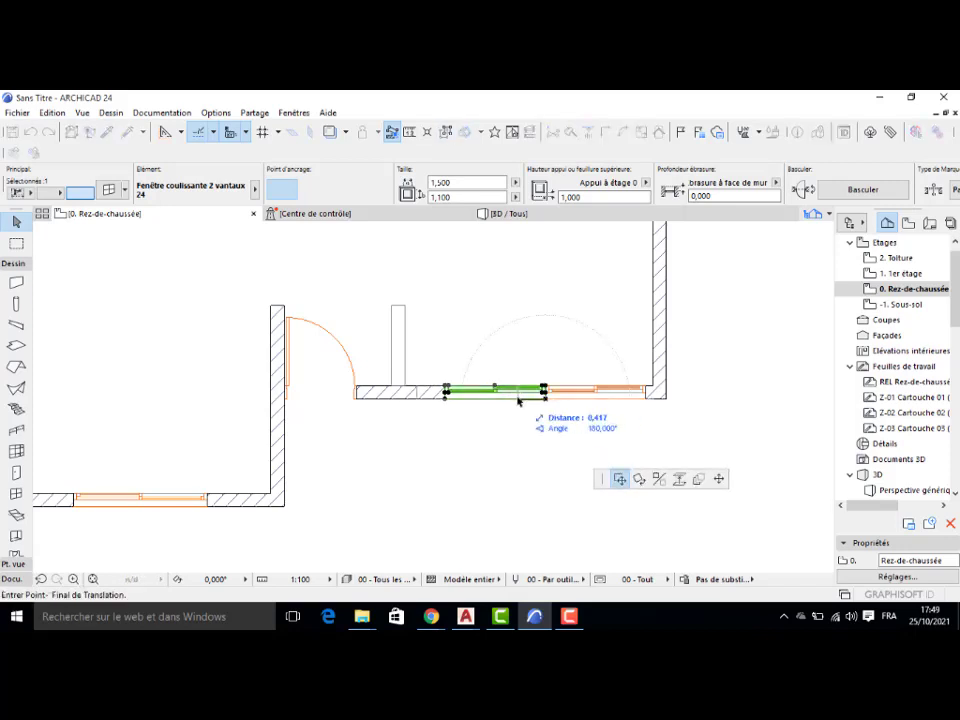
pyautogui.write('0')
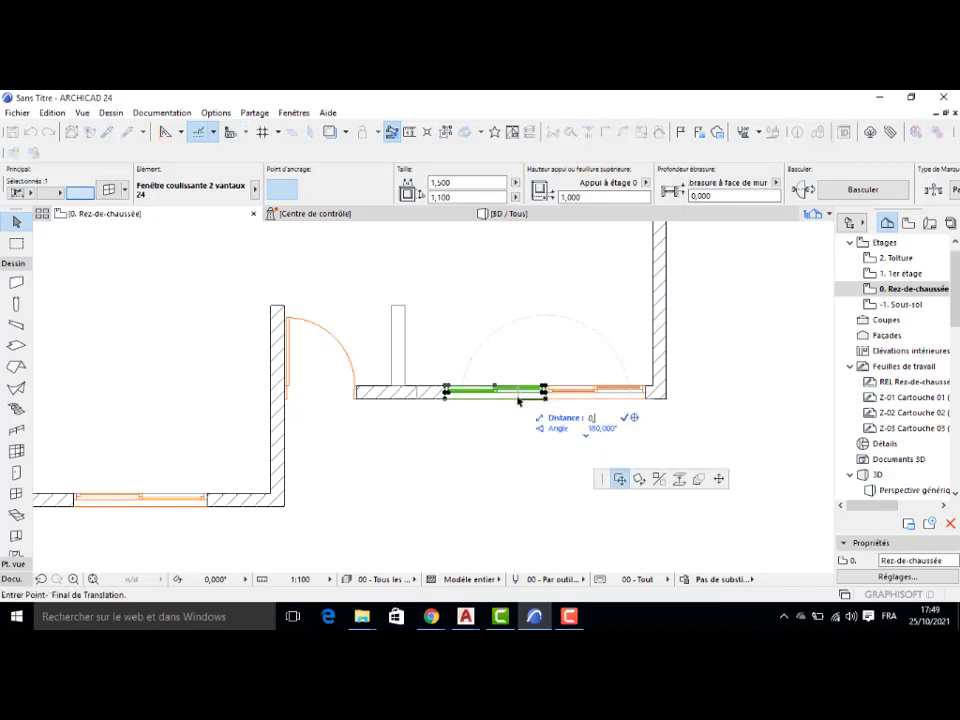
pyautogui.write(',5')
pyautogui.press('Return')
pyautogui.press('Escape')
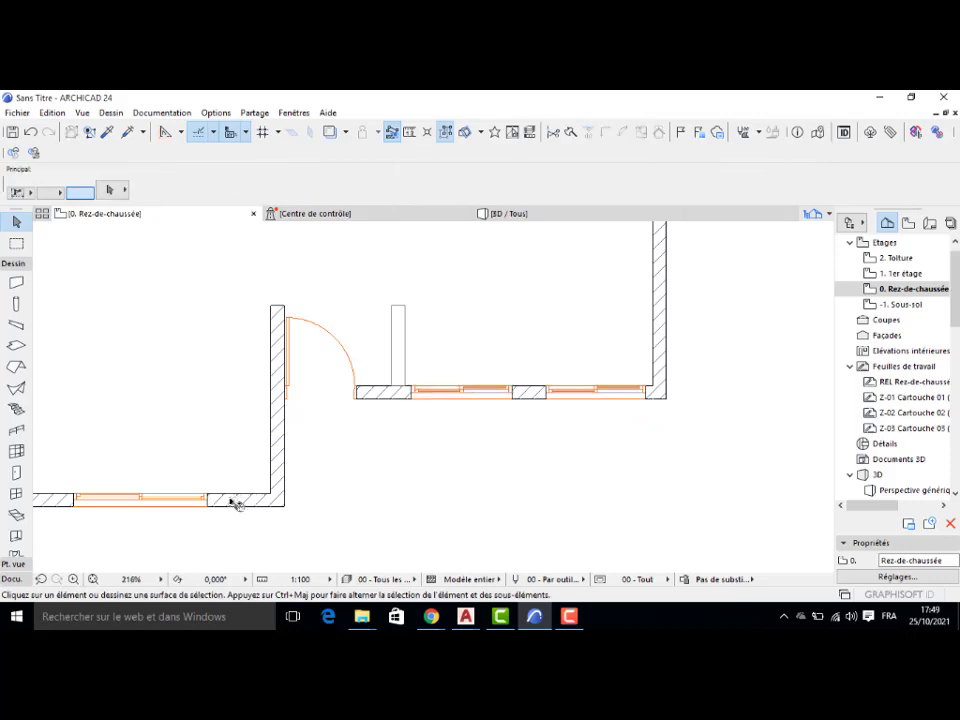
# Step: Shift the lower left room's bottom window to the room's lower right outer corner, and offset it 1.15 m to the left from there
pyautogui.click(214, 507)
pyautogui.click(206, 499)
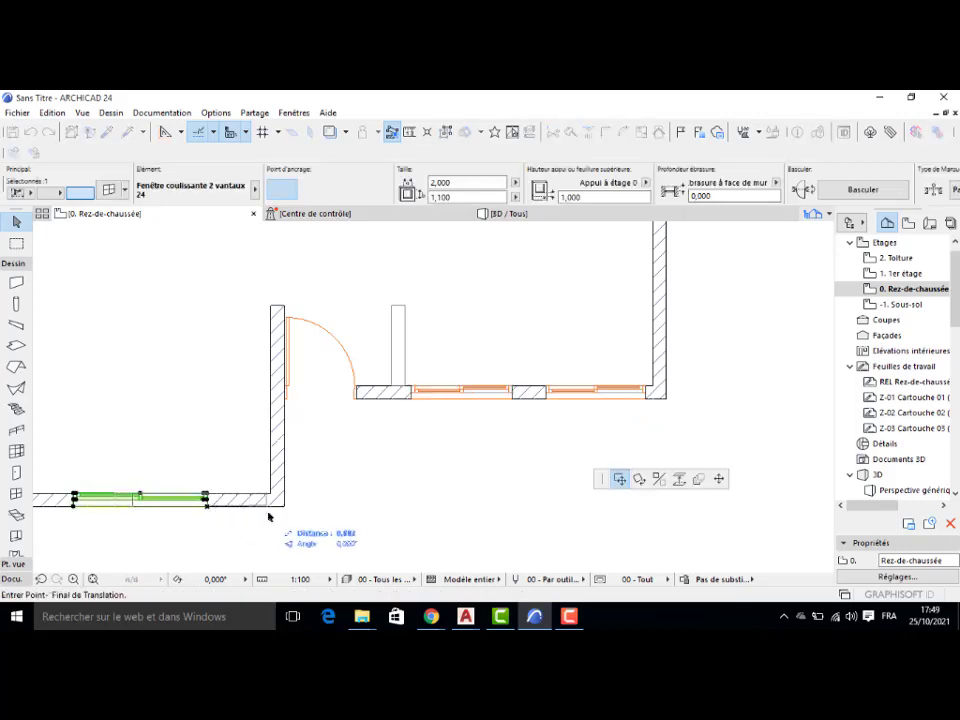
pyautogui.click(284, 507)
pyautogui.click(284, 507)
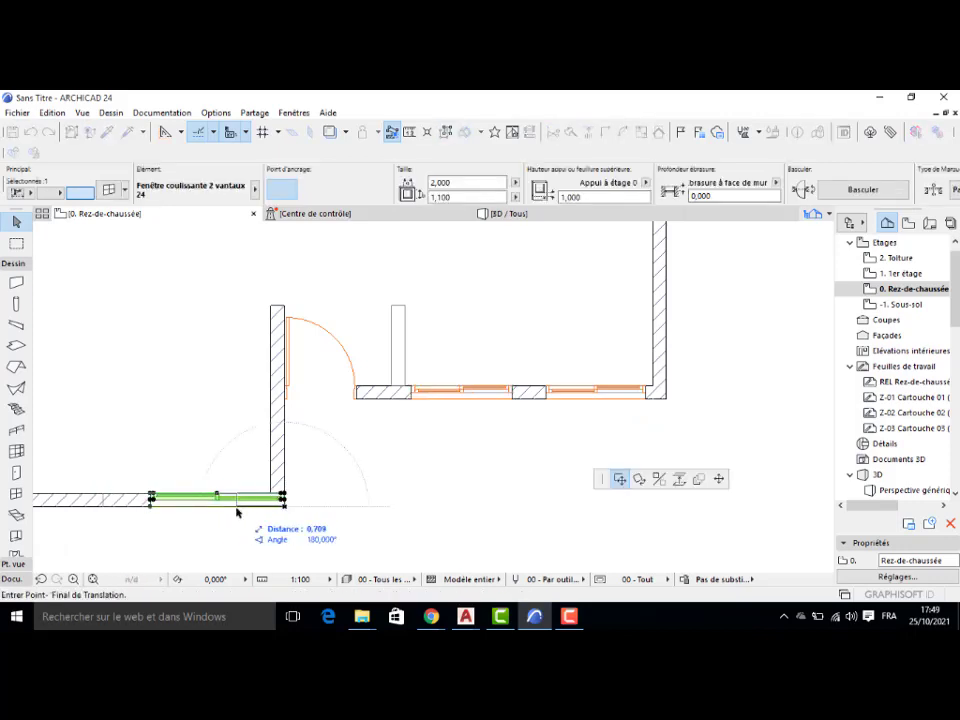
pyautogui.write('1')
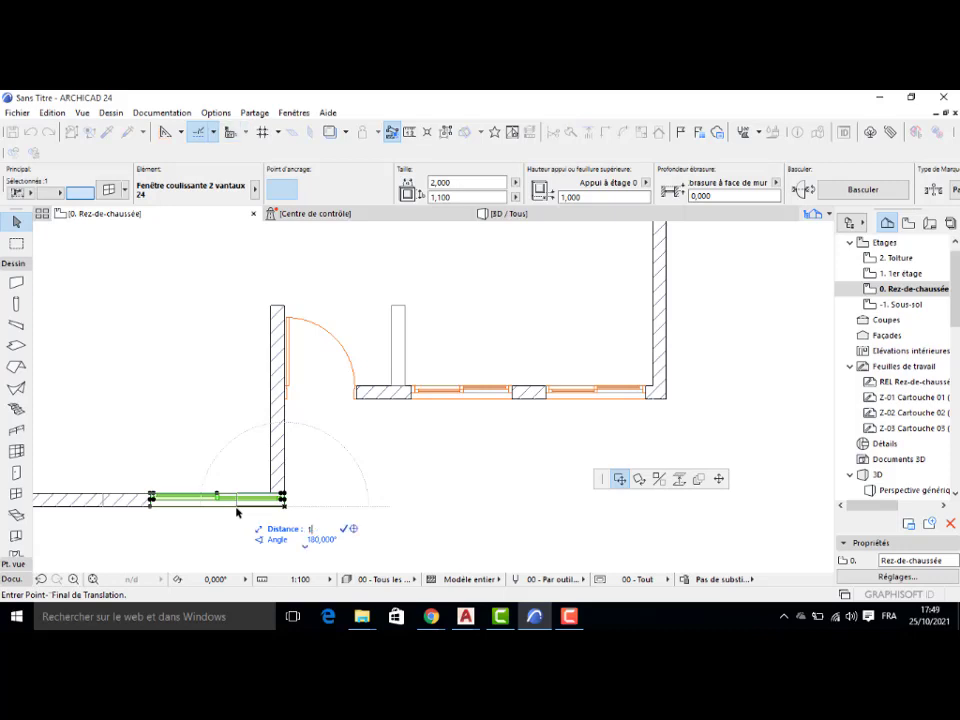
pyautogui.write(',15')
pyautogui.press('Return')
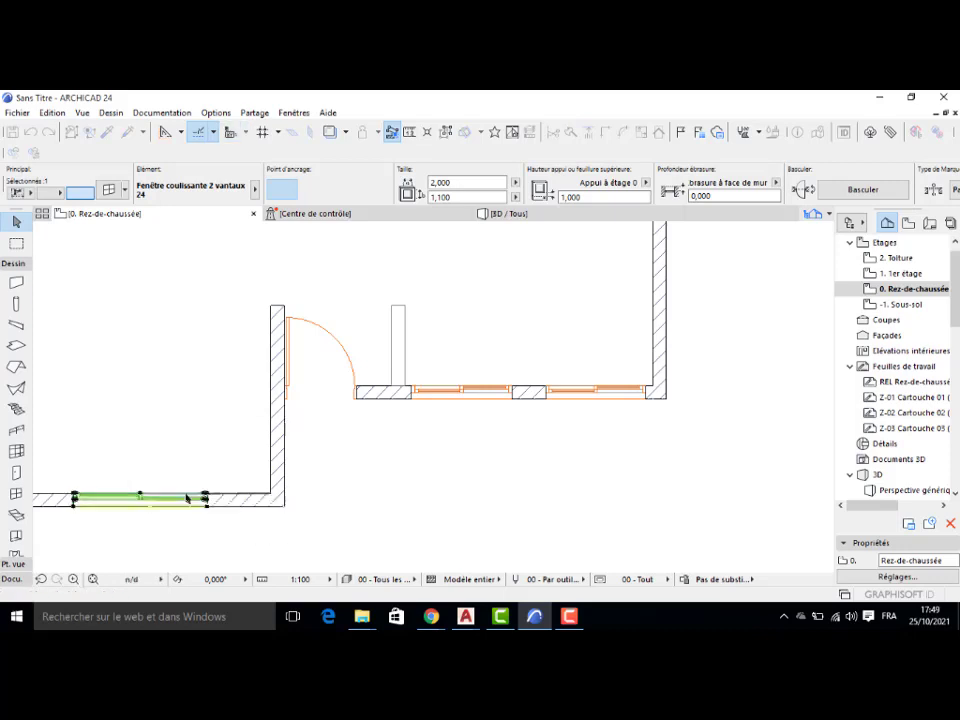
# Step: Shift the lower window in the lower left room's left wall to the bottom outer corner, and offset it 1.4 m upward from there
pyautogui.scroll(-3, 169, 424)
pyautogui.click(208, 441)
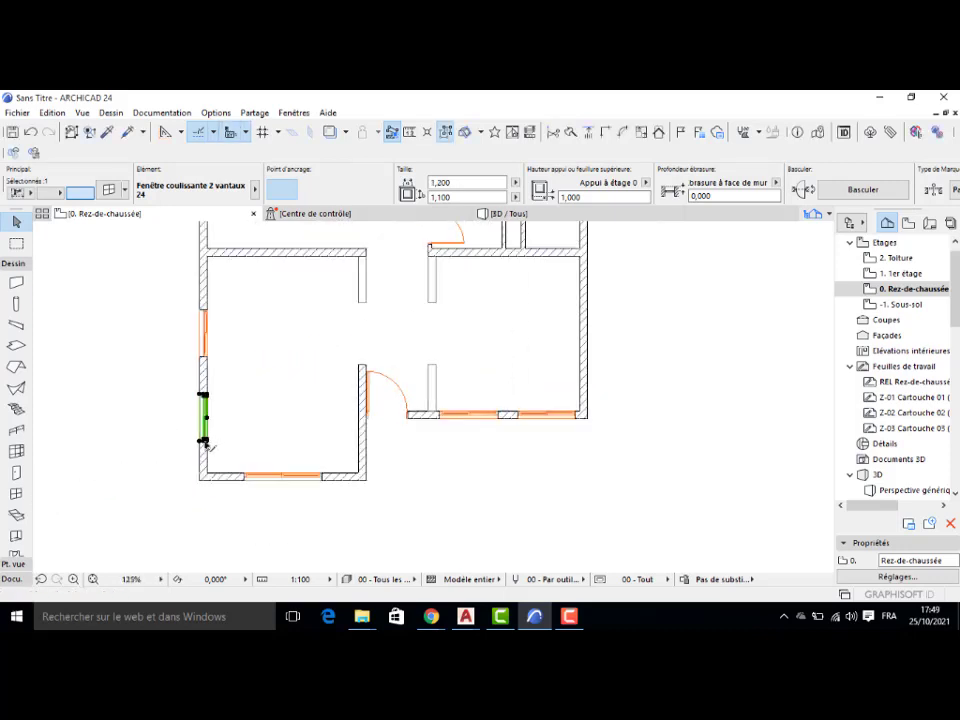
pyautogui.moveTo(205, 445); pyautogui.dragTo(203, 488)
pyautogui.click(203, 485)
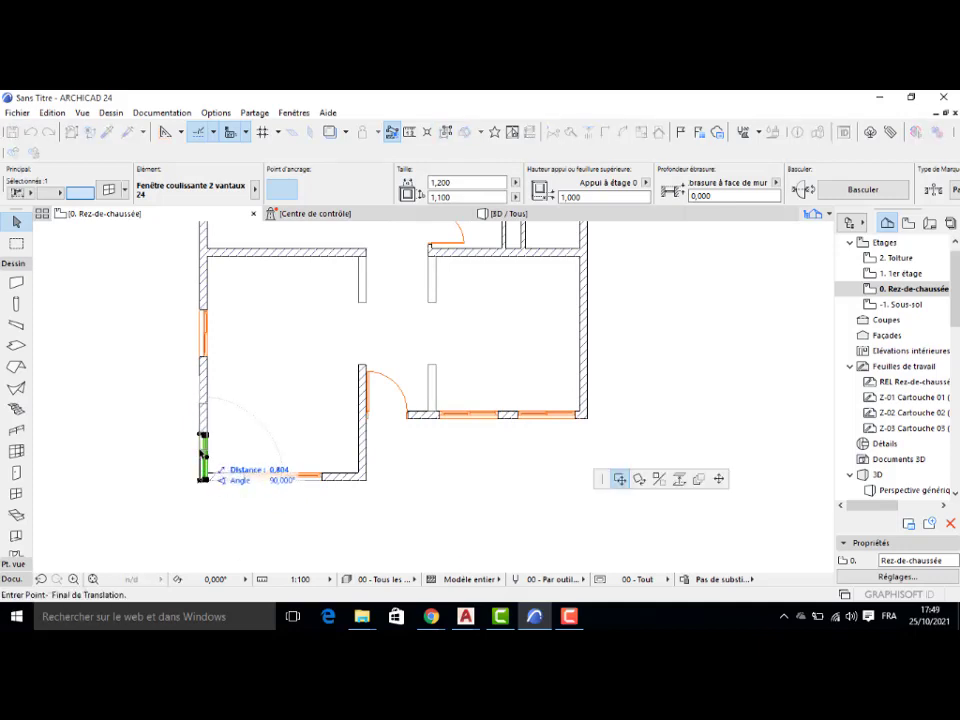
pyautogui.write('1')
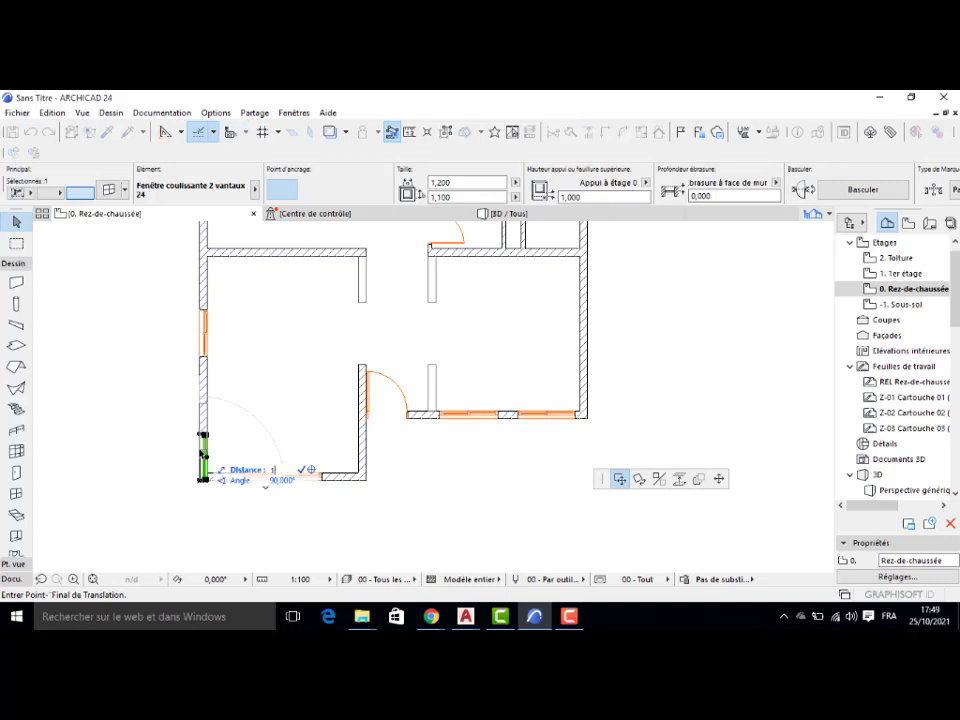
pyautogui.write(',4')
pyautogui.press('Return')
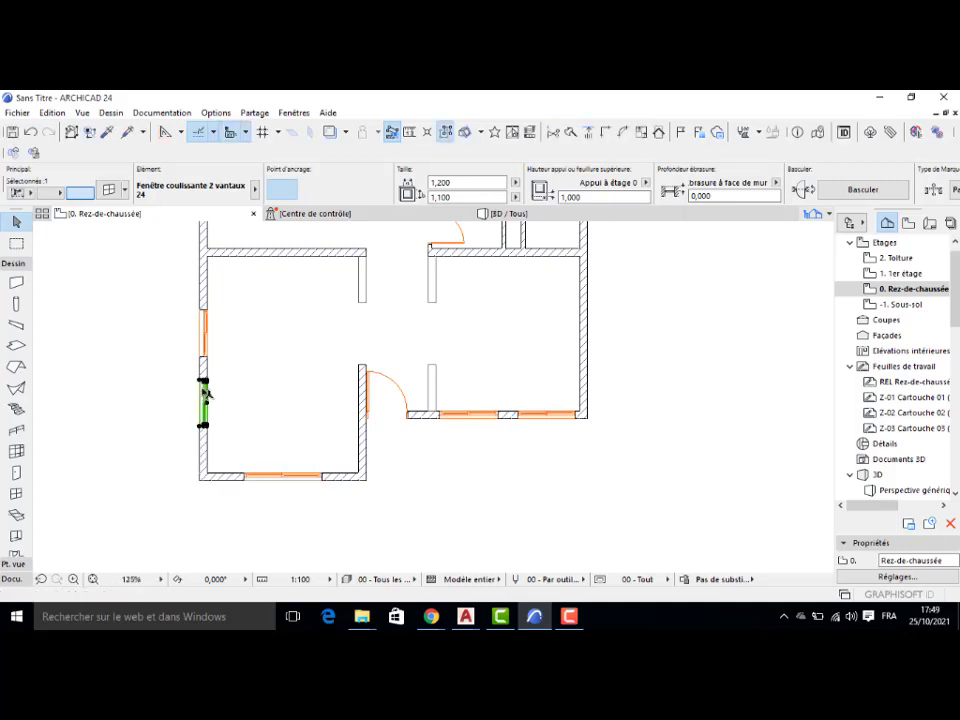
# Step: Shift the upper window in the lower left room's left wall against the window below it, and offset it 1.2 m upward from there
pyautogui.click(203, 369)
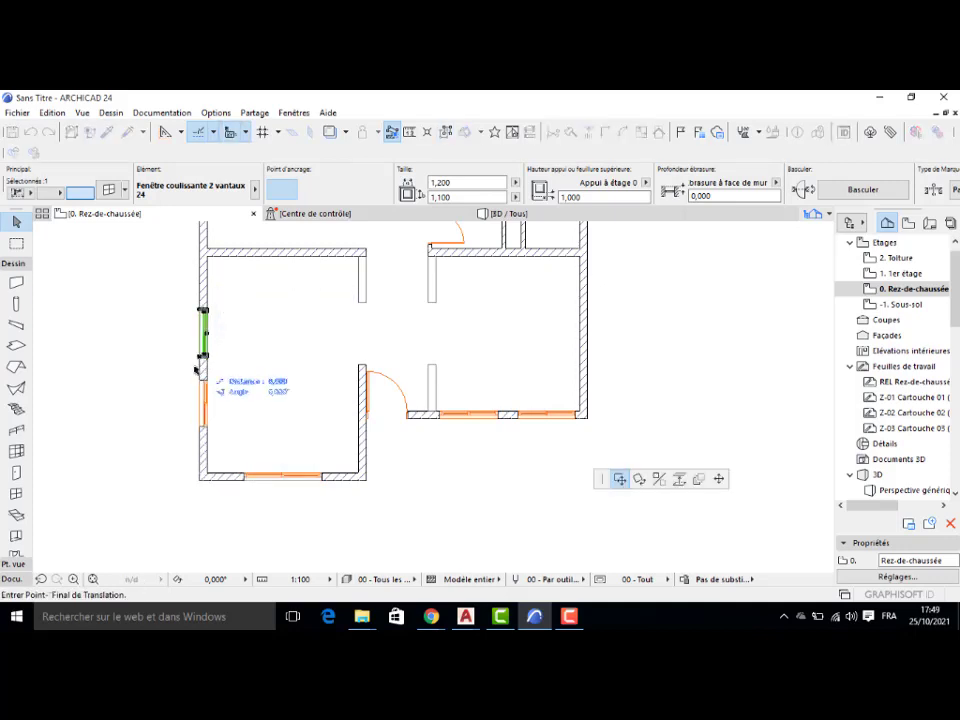
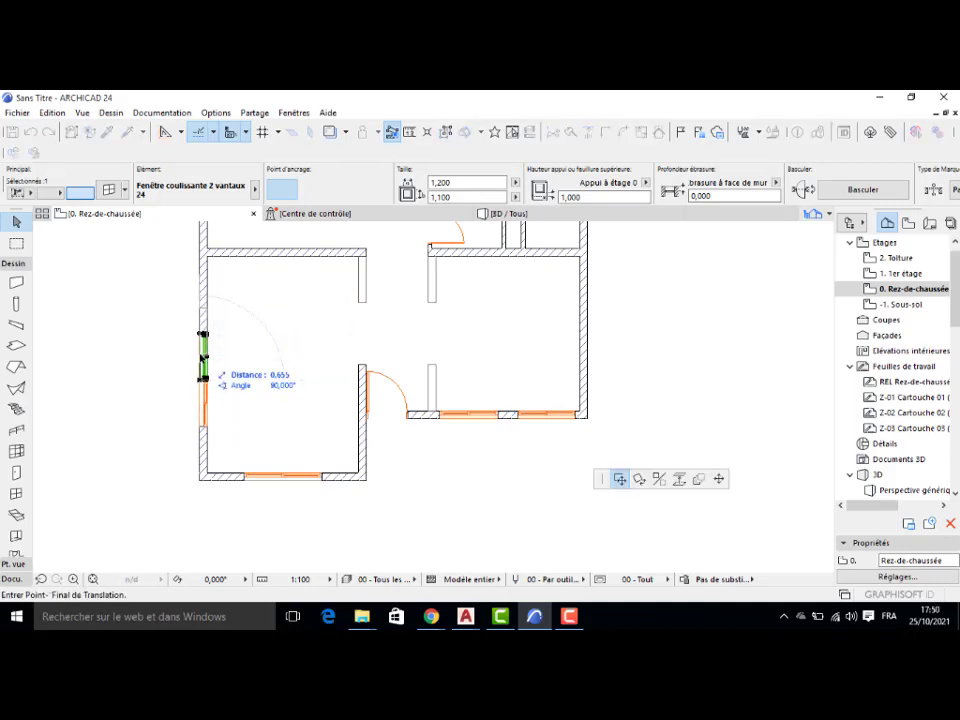
pyautogui.write('1,2')
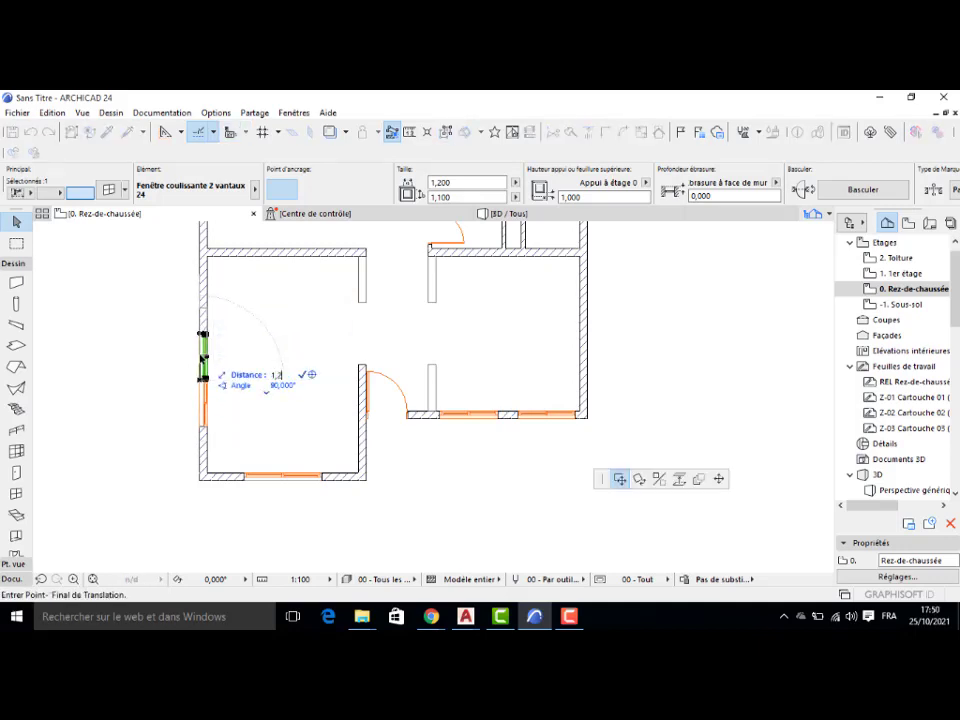
pyautogui.press('Return')
# Step: Set the width of the window in the middle left room's left wall to 1.000 m
pyautogui.scroll(3, 236, 349)
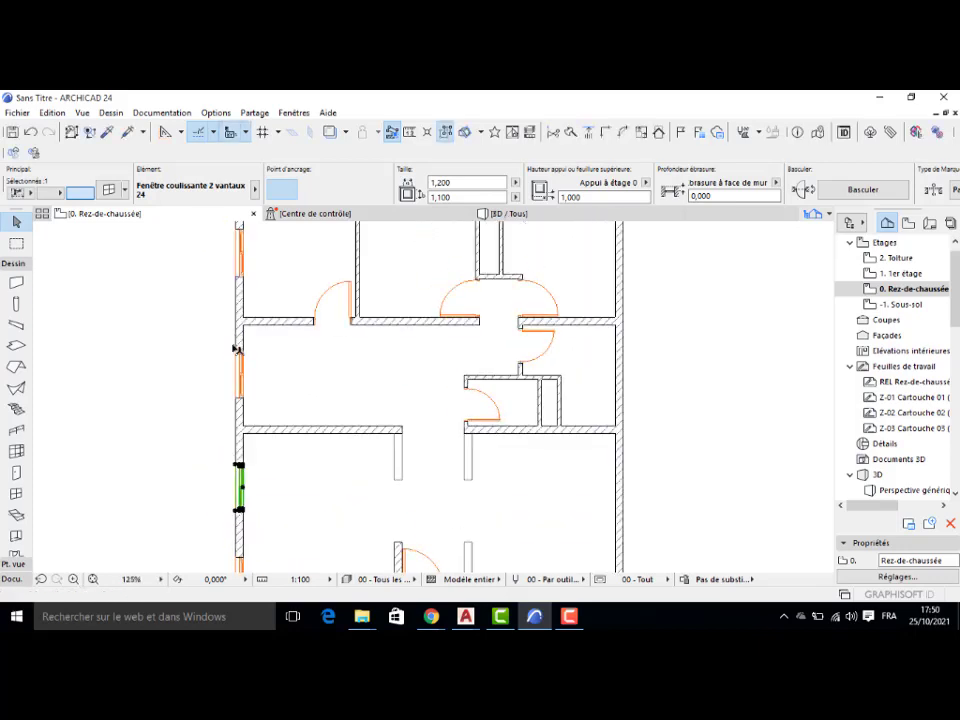
pyautogui.click(246, 356)
pyautogui.click(239, 397)
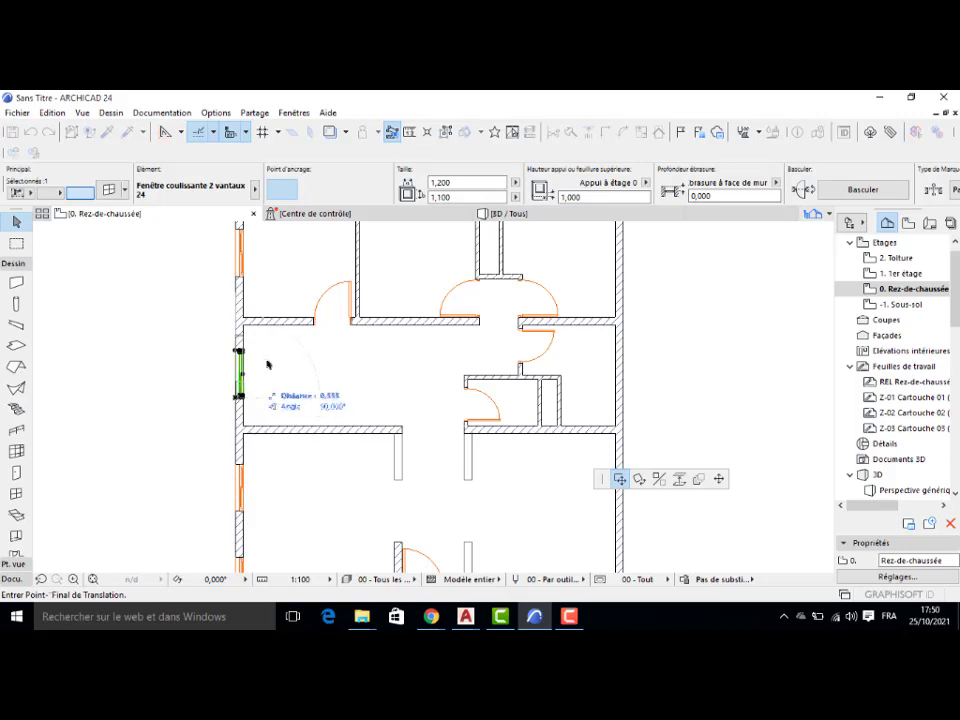
pyautogui.press('Escape')
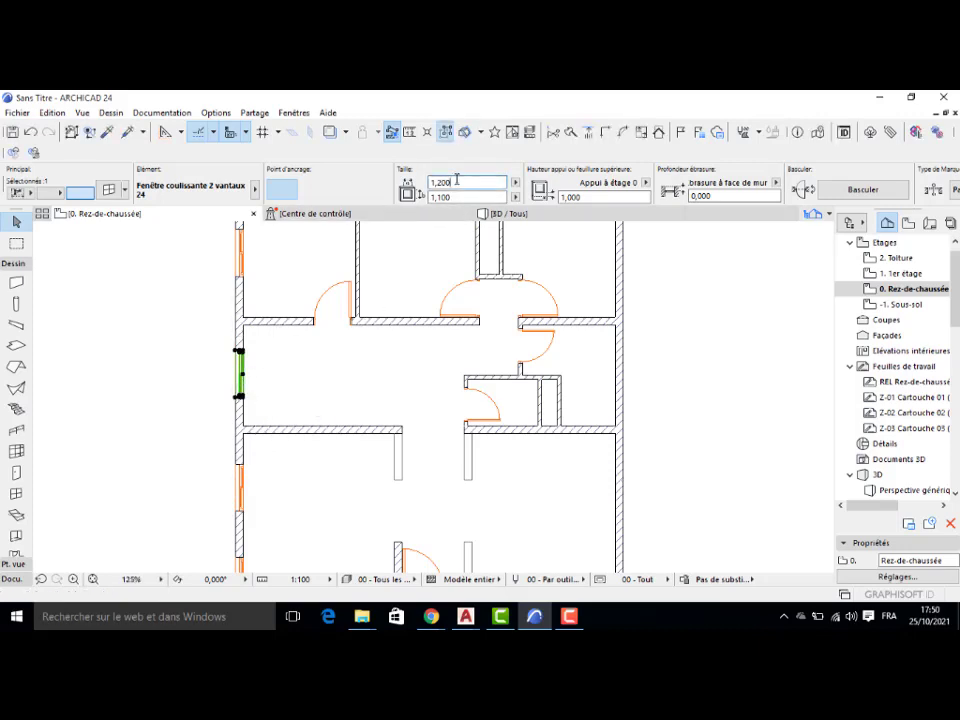
pyautogui.click(343, 352)
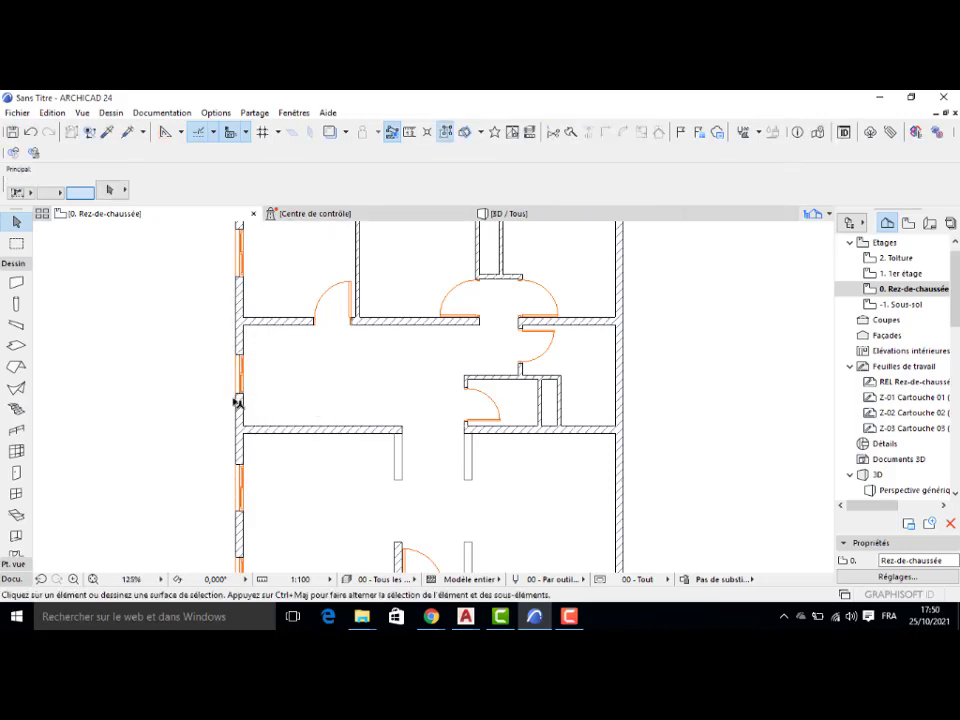
# Step: Shift the middle left room's window against the top of the window below it, and offset it 1.8 m upward from there
pyautogui.click(239, 397)
pyautogui.click(239, 397)
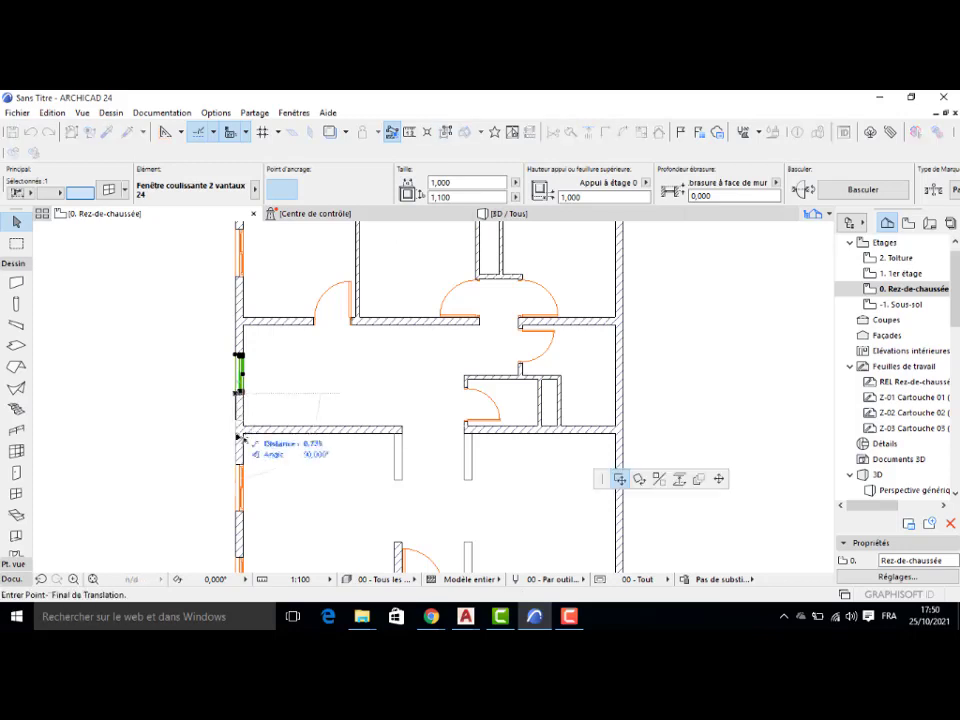
pyautogui.click(237, 468)
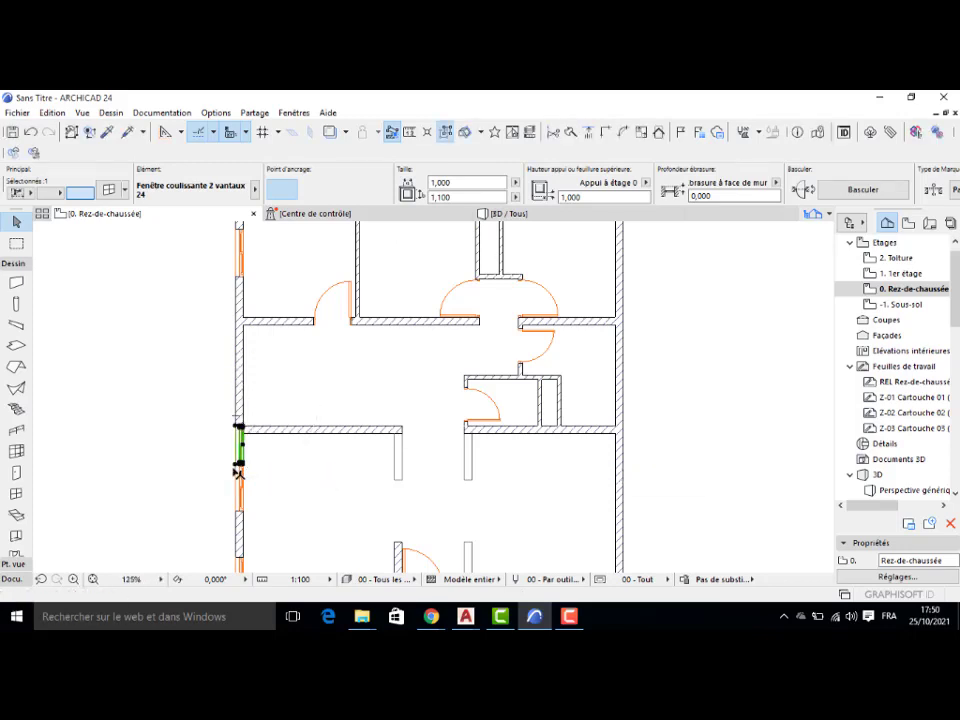
pyautogui.click(239, 464)
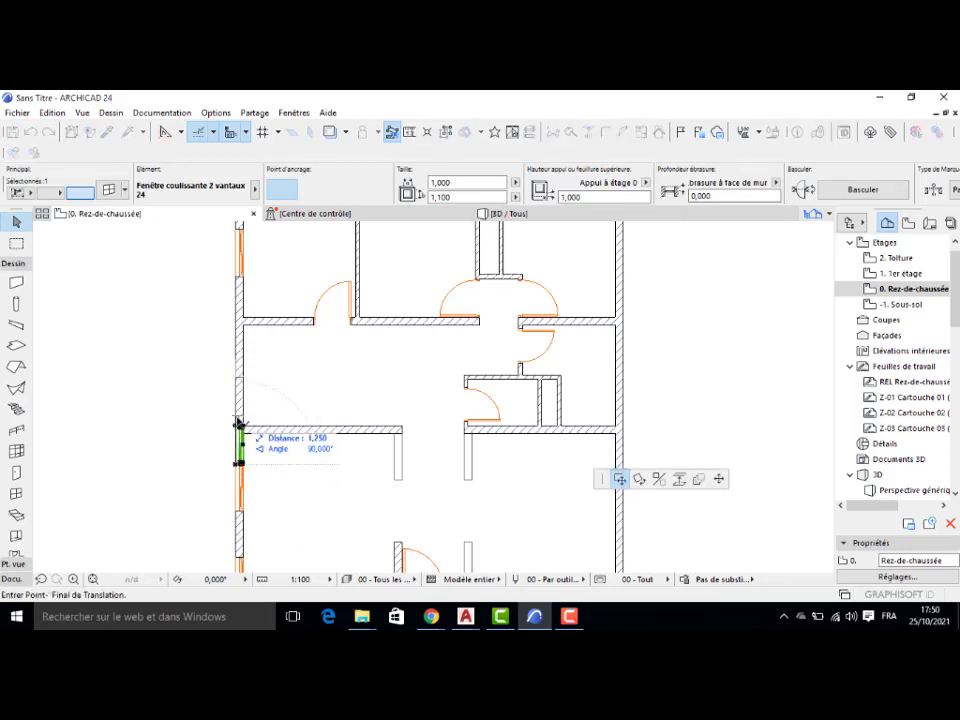
pyautogui.write('1,')
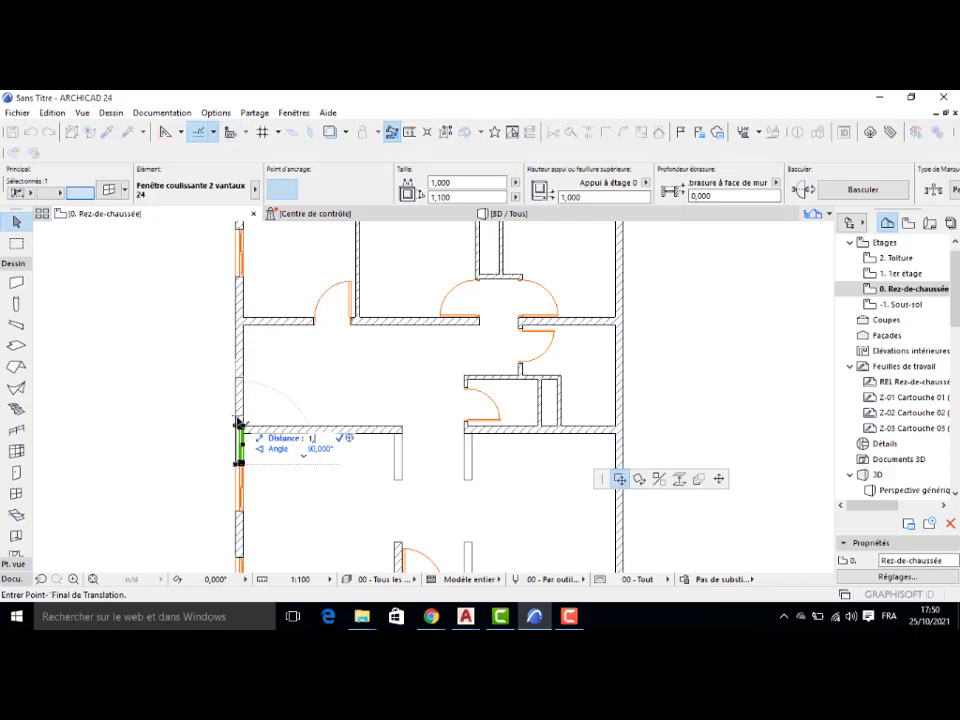
pyautogui.write('8')
pyautogui.press('Return')
# Step: Shift the window in the top left room's left wall against the middle left room's window, and offset it 2.4 m upward from there
pyautogui.moveTo(223, 306); pyautogui.dragTo(232, 375, button='middle')
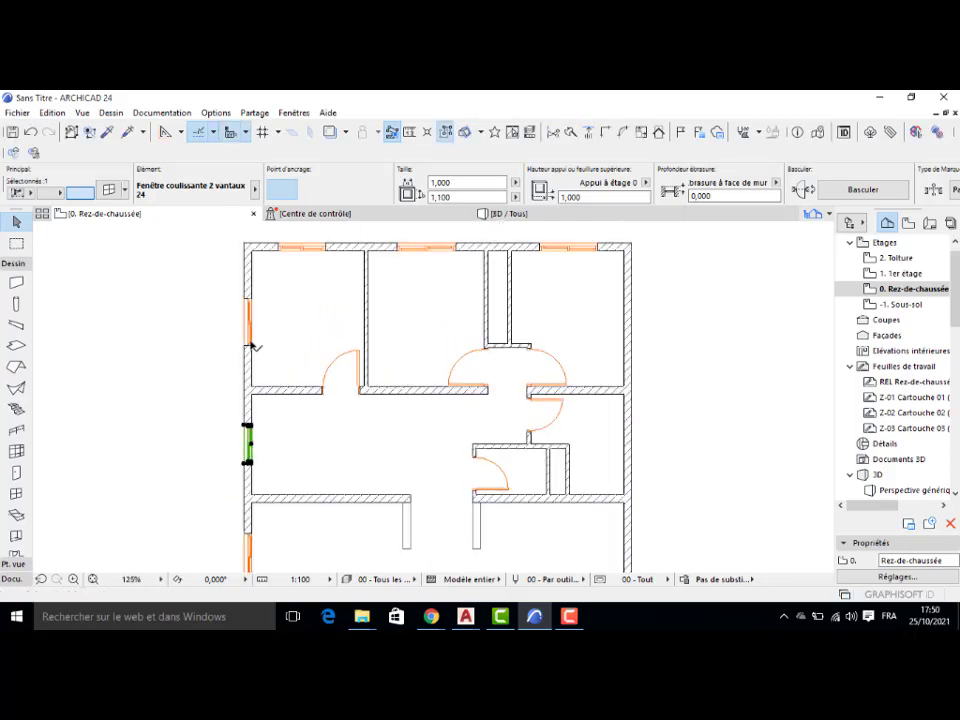
pyautogui.click(252, 345)
pyautogui.click(249, 345)
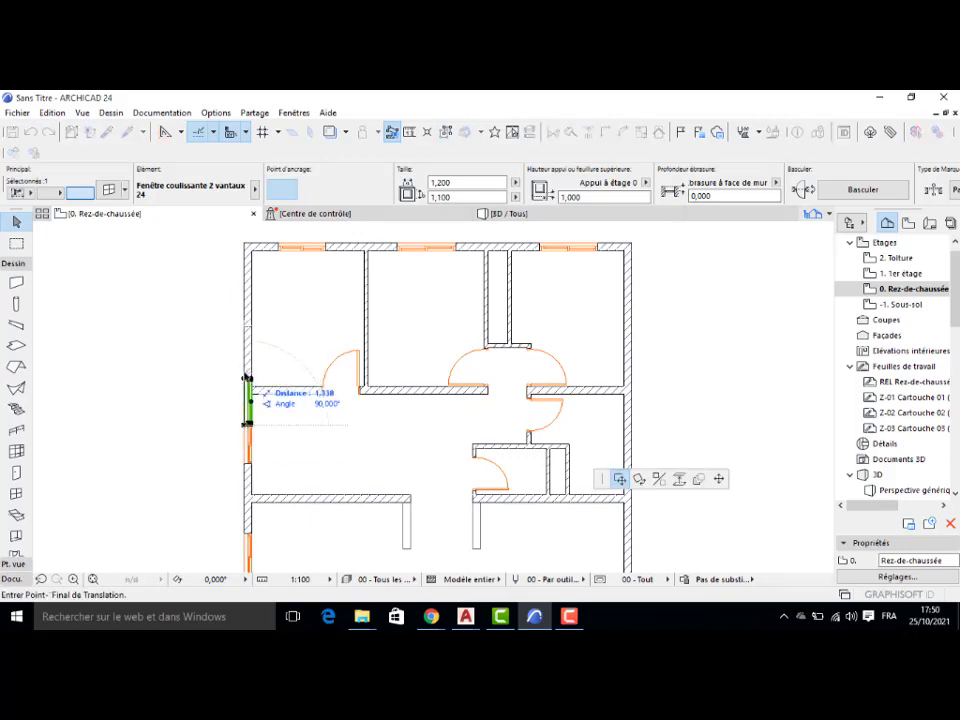
pyautogui.write('2')
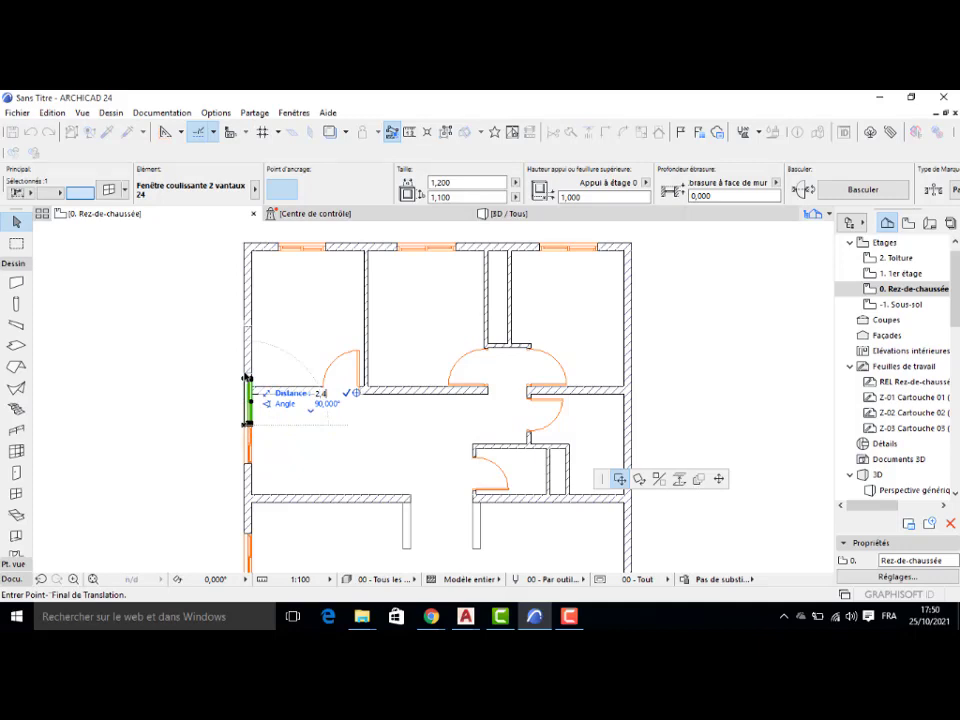
pyautogui.write(',4')
pyautogui.press('Return')
# Step: Shift the top left room's upper window to the building's top left outer corner, and offset it 1.1 m to the right from there
pyautogui.click(278, 248)
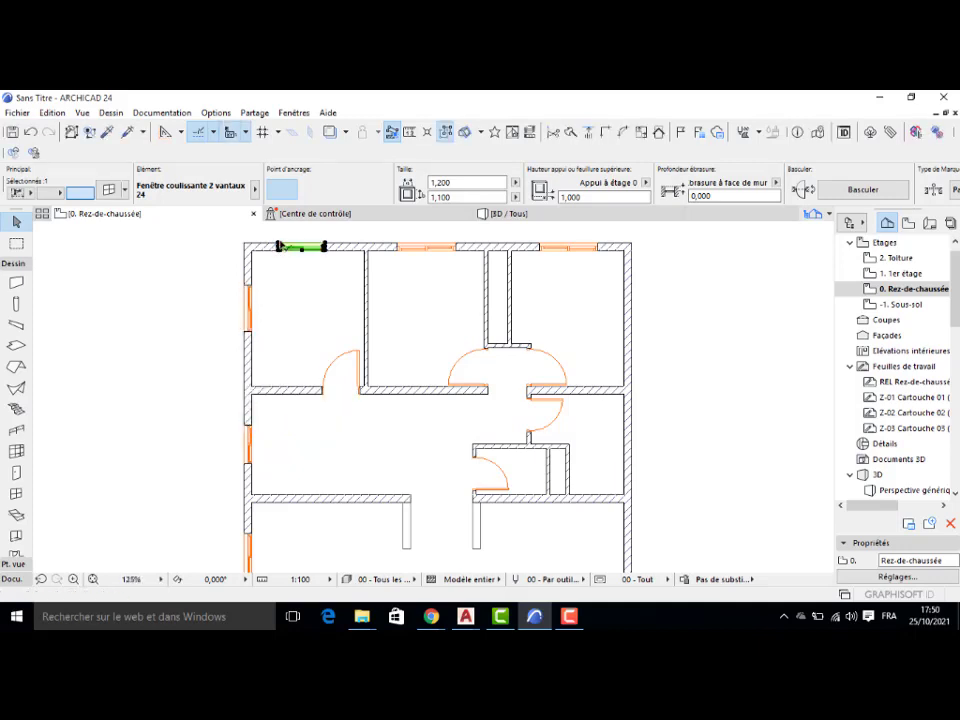
pyautogui.click(278, 248)
pyautogui.click(244, 246)
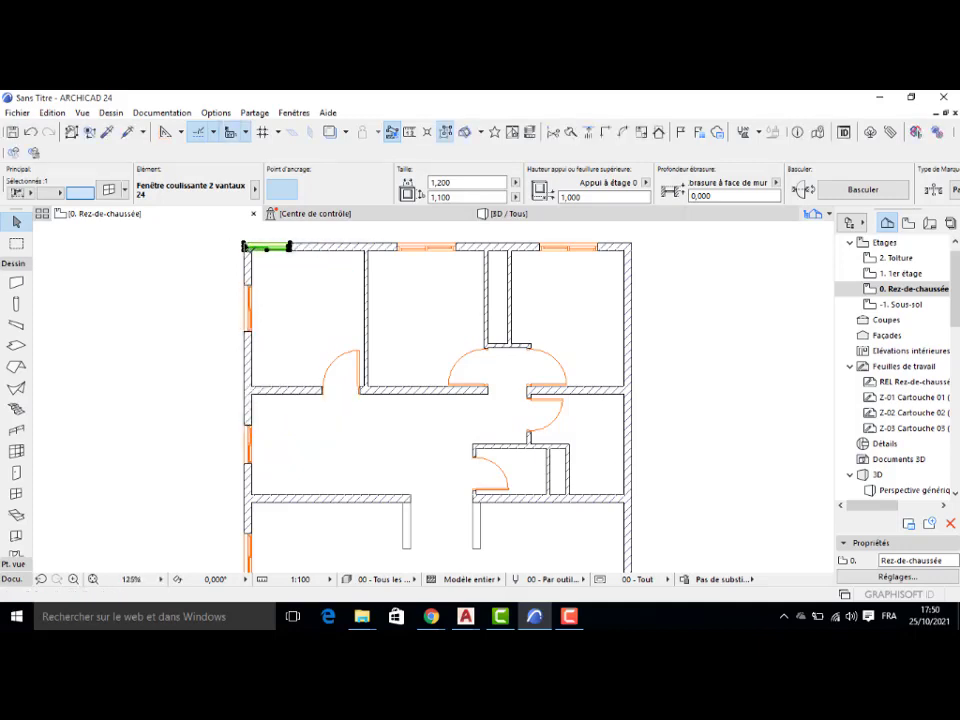
pyautogui.click(244, 246)
pyautogui.write('1')
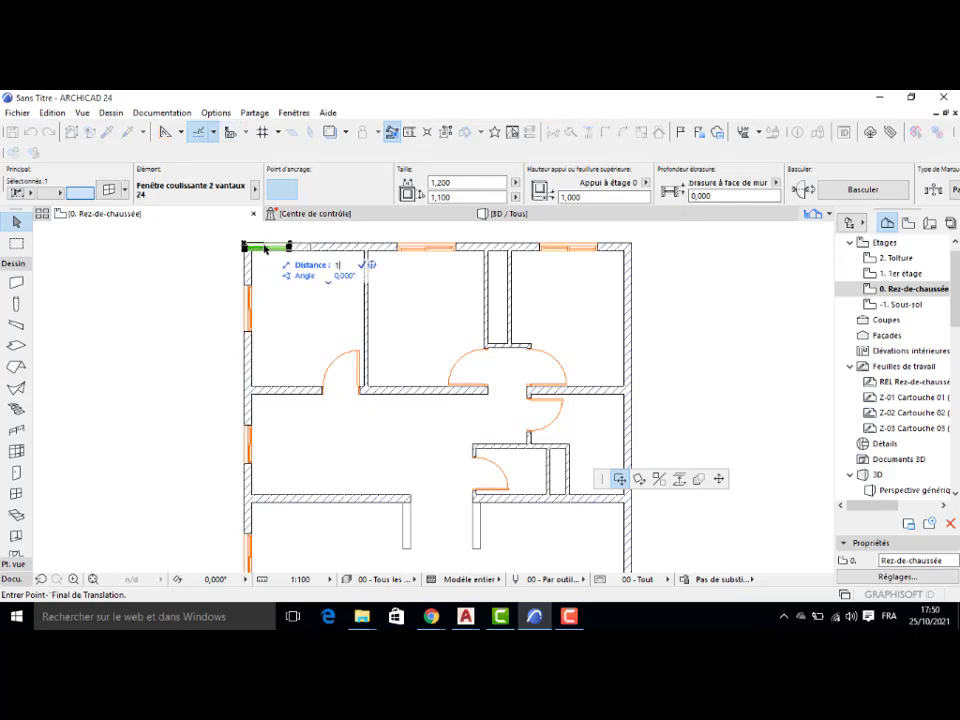
pyautogui.write(',1')
pyautogui.press('Return')
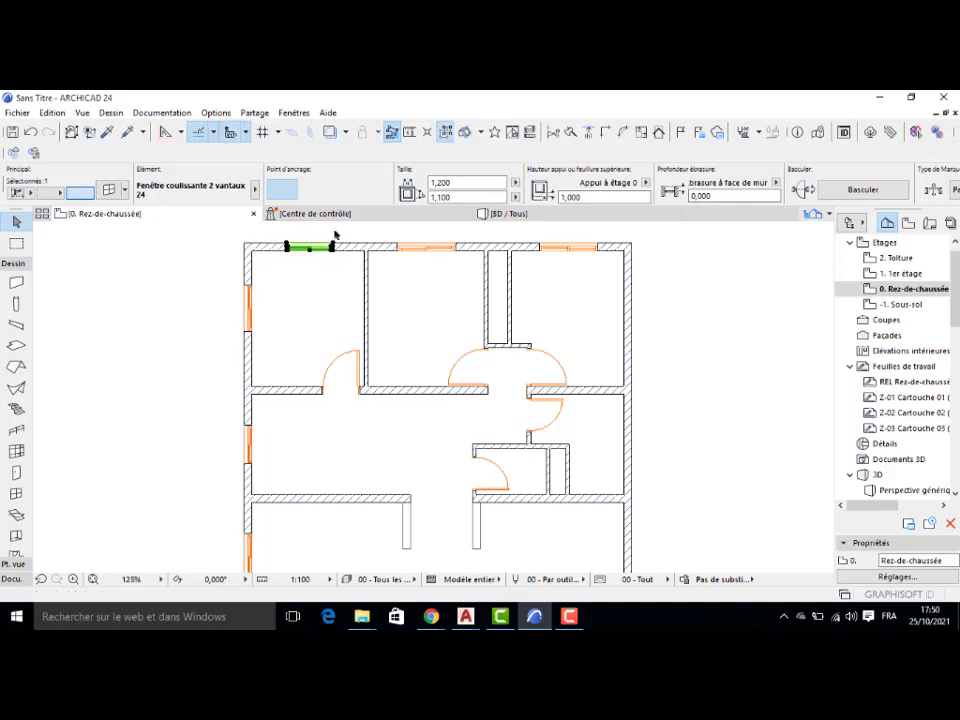
# Step: Shift the top middle room's window against the top left room's upper window, and offset it to the right from there
pyautogui.click(397, 248)
pyautogui.moveTo(397, 247); pyautogui.dragTo(336, 248)
pyautogui.click(340, 248)
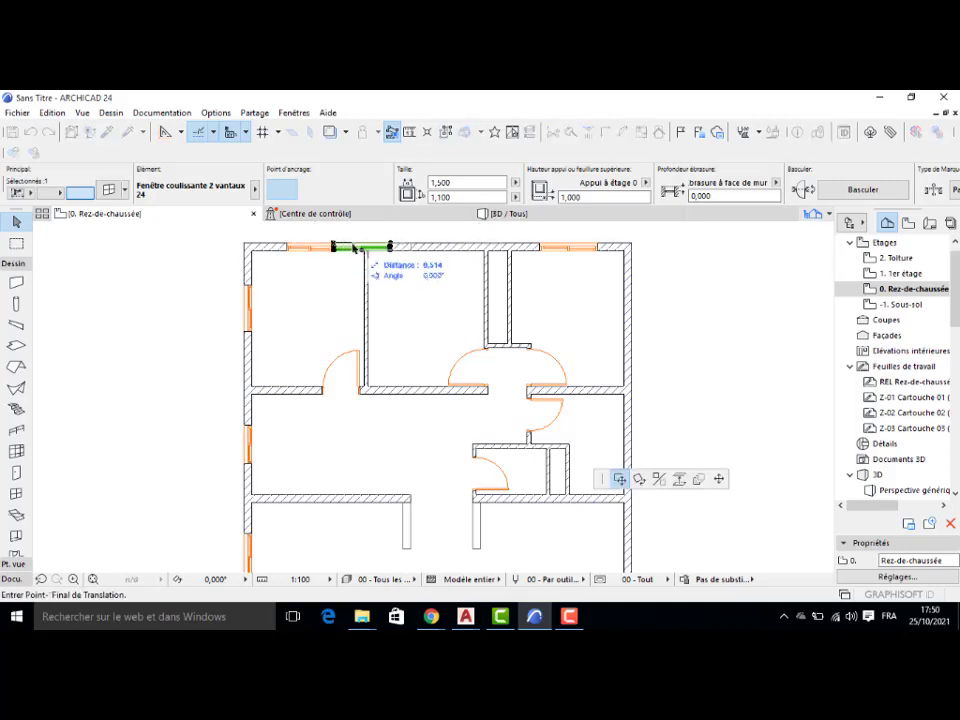
pyautogui.write('1')
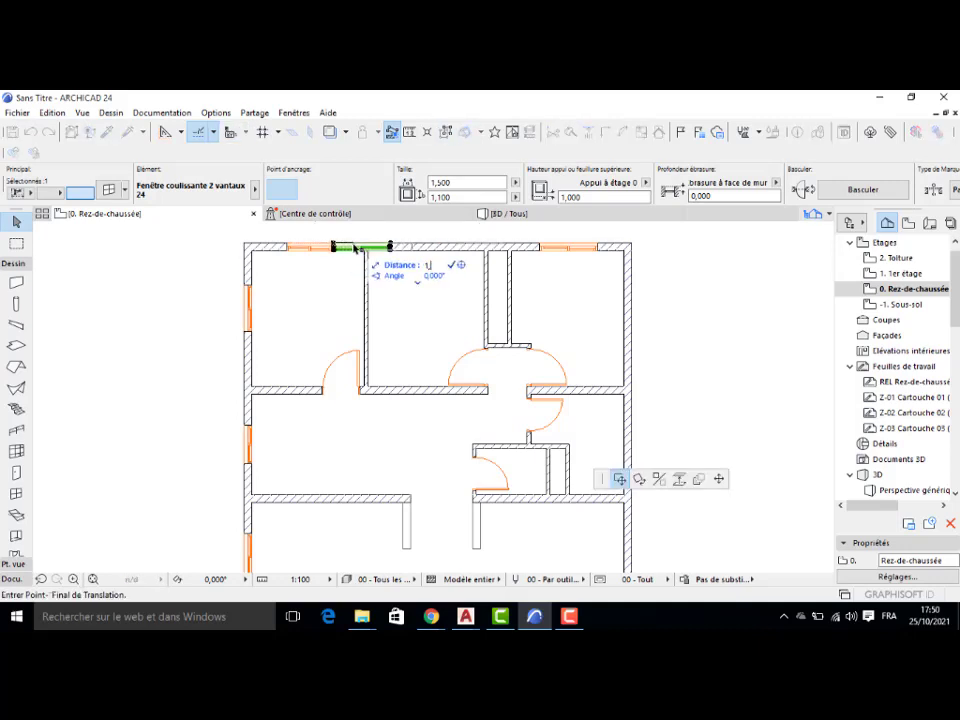
pyautogui.press('Return')
# Step: Shift the top right room's window to the building's top right outer corner, and offset it about 1 m to the left from there
pyautogui.click(539, 248)
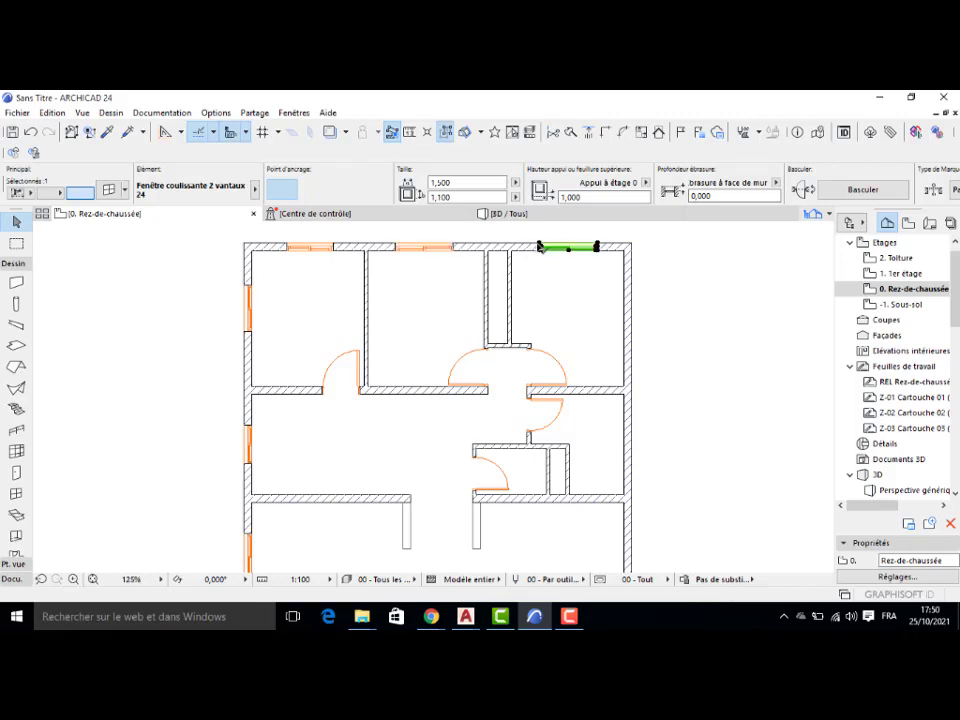
pyautogui.click(598, 246)
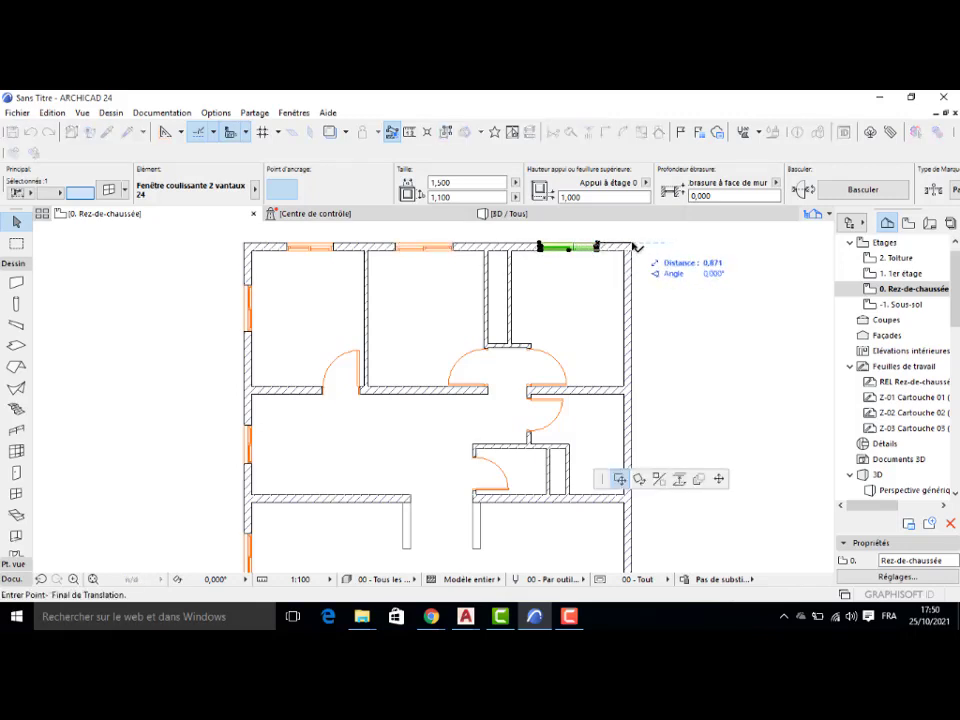
pyautogui.click(634, 248)
pyautogui.click(631, 246)
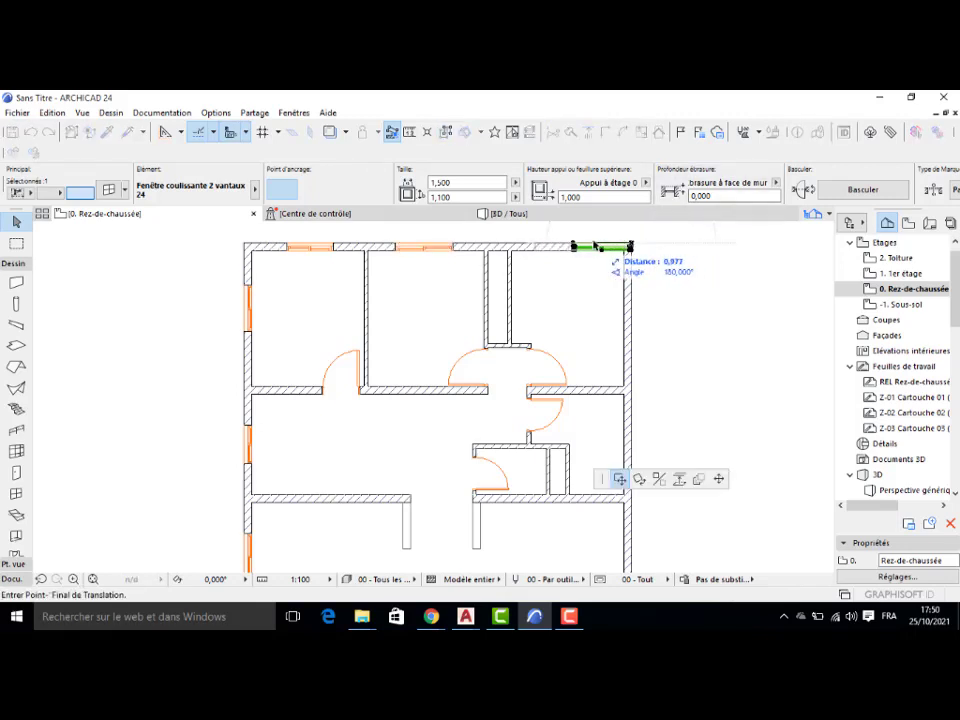
pyautogui.click(592, 247)
pyautogui.click(557, 300)
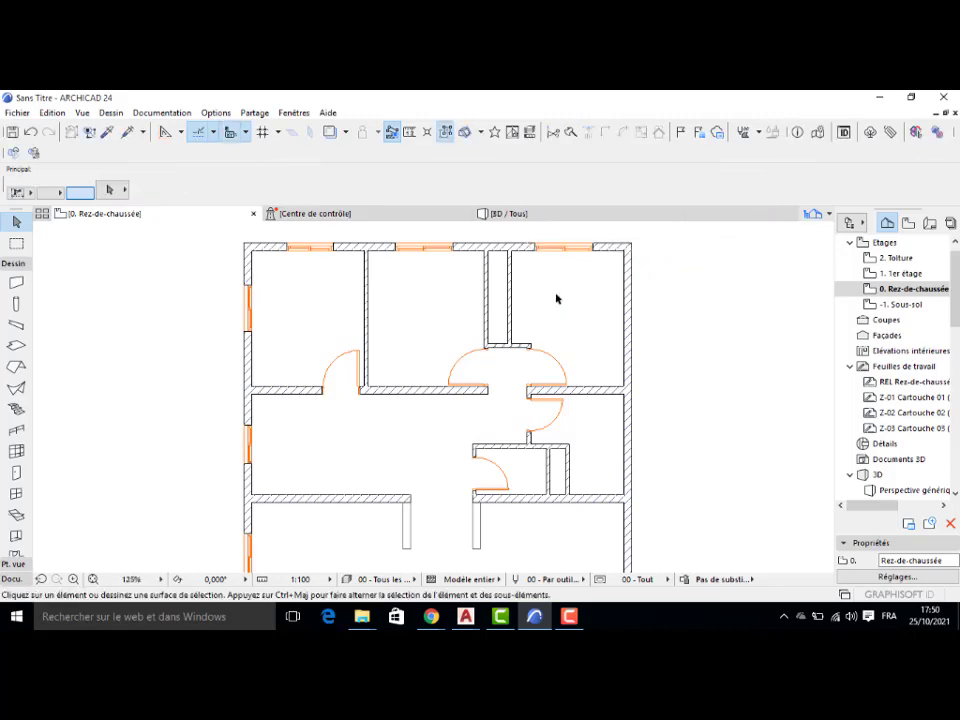
pyautogui.scroll(-3, 553, 328)
pyautogui.scroll(5, 520, 335)
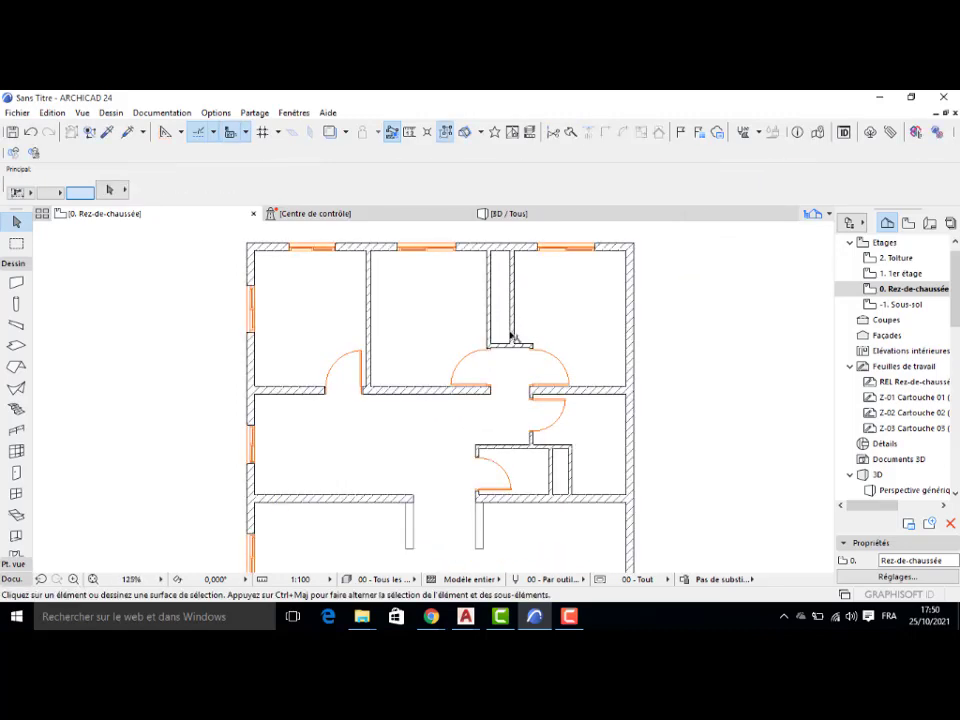
pyautogui.click(505, 355)
pyautogui.click(505, 355)
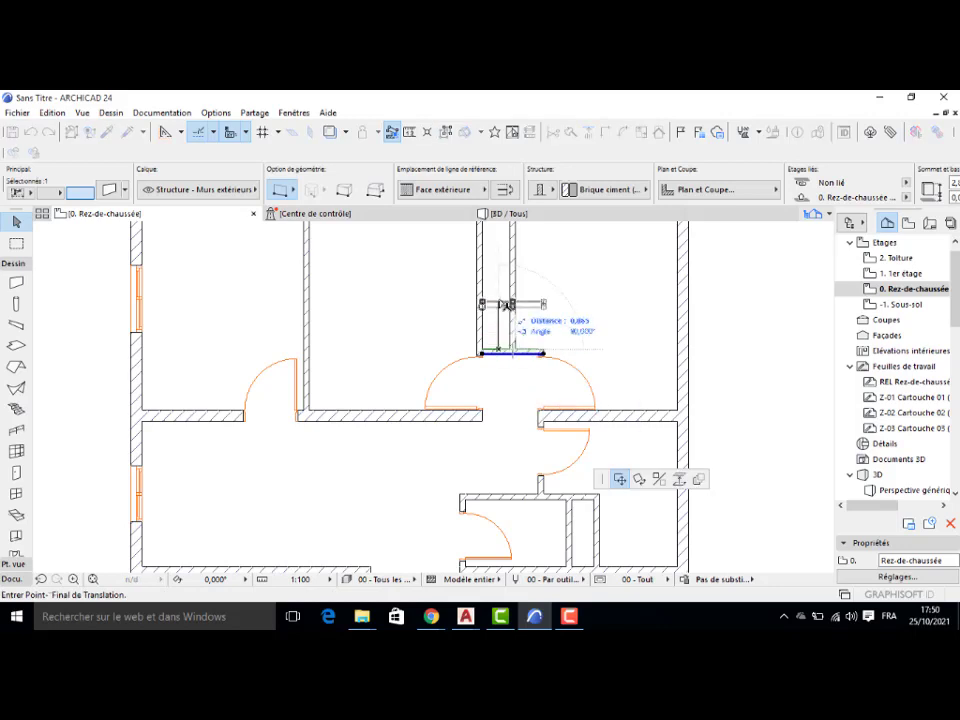
pyautogui.press('ctrl')
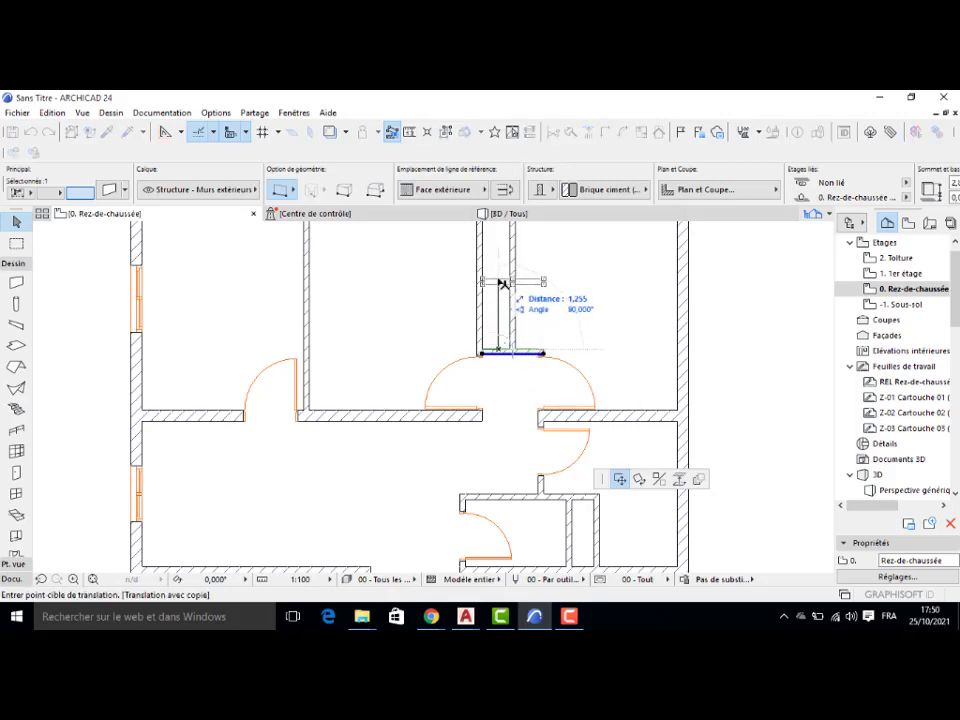
pyautogui.press('Escape')
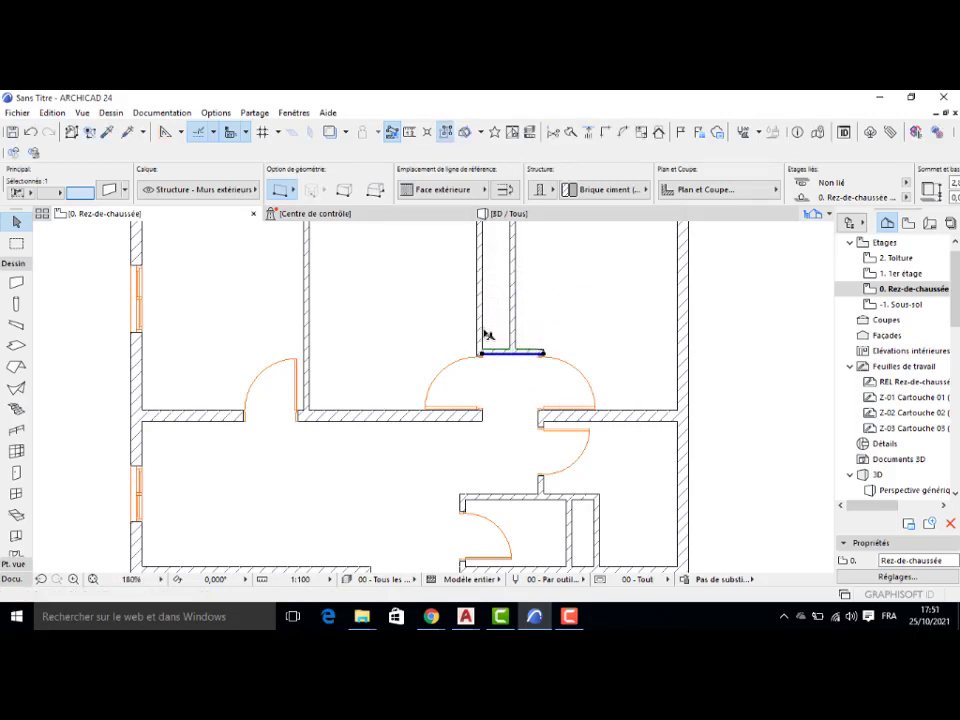
pyautogui.click(484, 351)
pyautogui.press('ctrl')
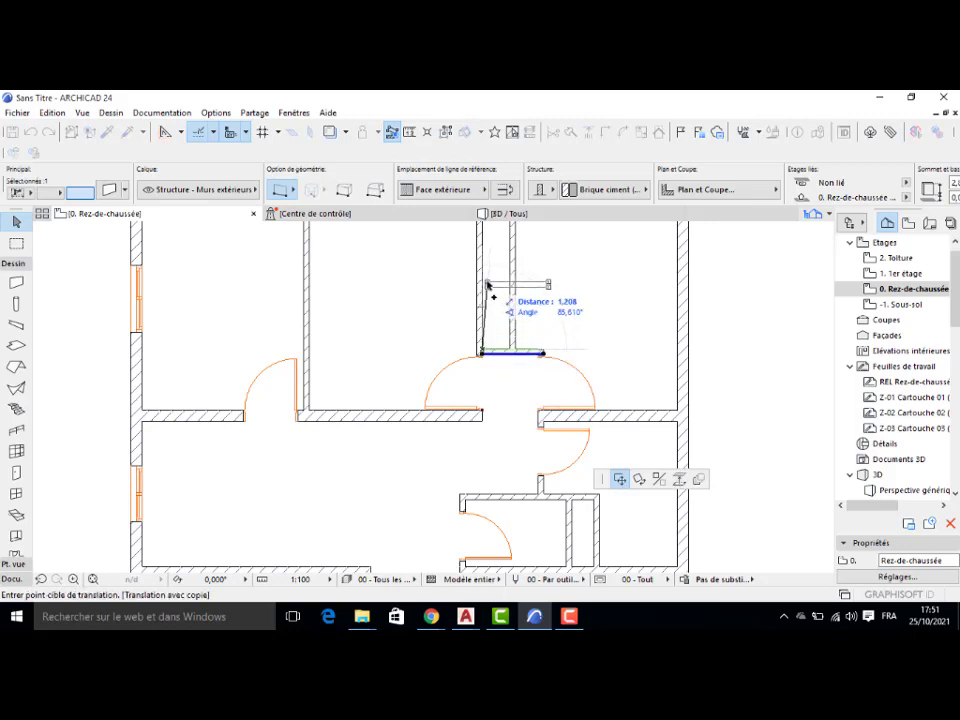
pyautogui.press('Escape')
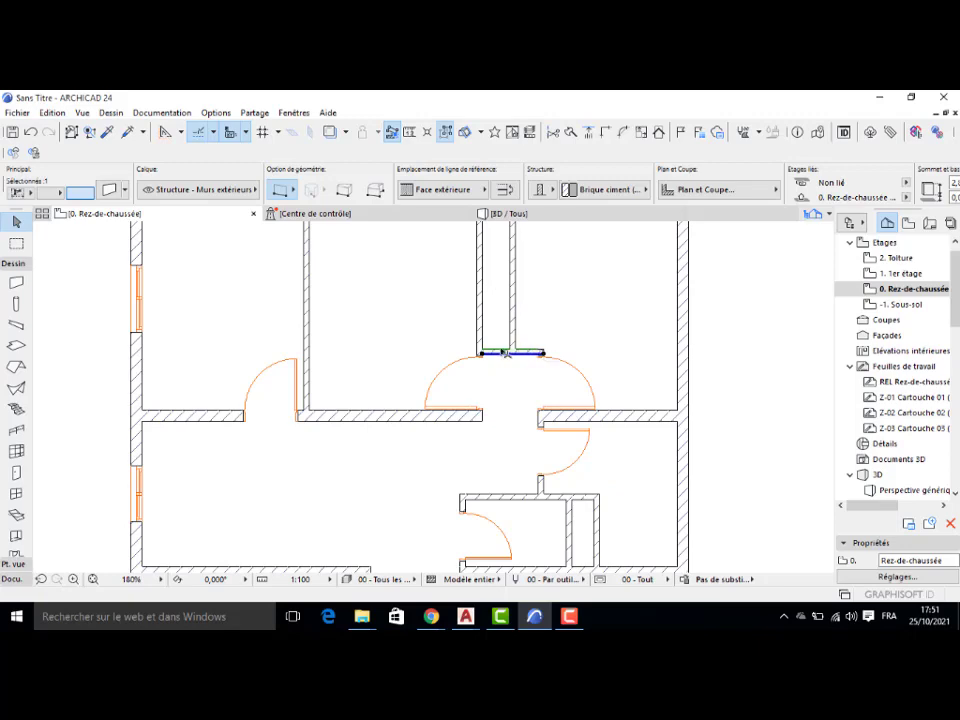
# Step: Try to move the short horizontal partition closing the narrow shaft 1.2 m upward, and undo the move
pyautogui.click(507, 352)
pyautogui.moveTo(503, 321); pyautogui.dragTo(501, 392, button='middle')
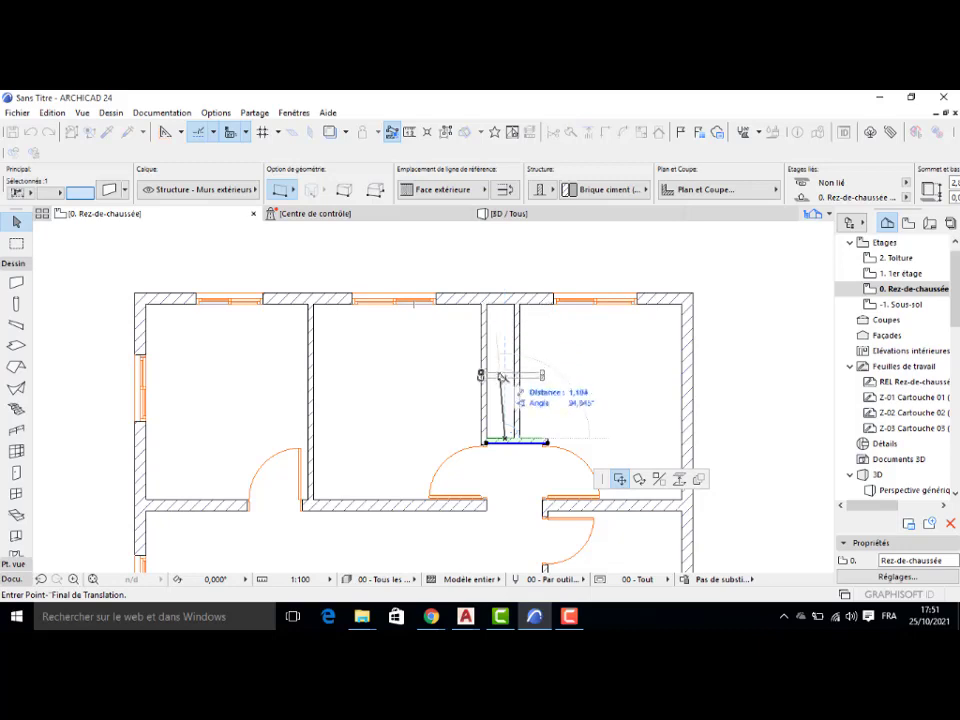
pyautogui.write('1')
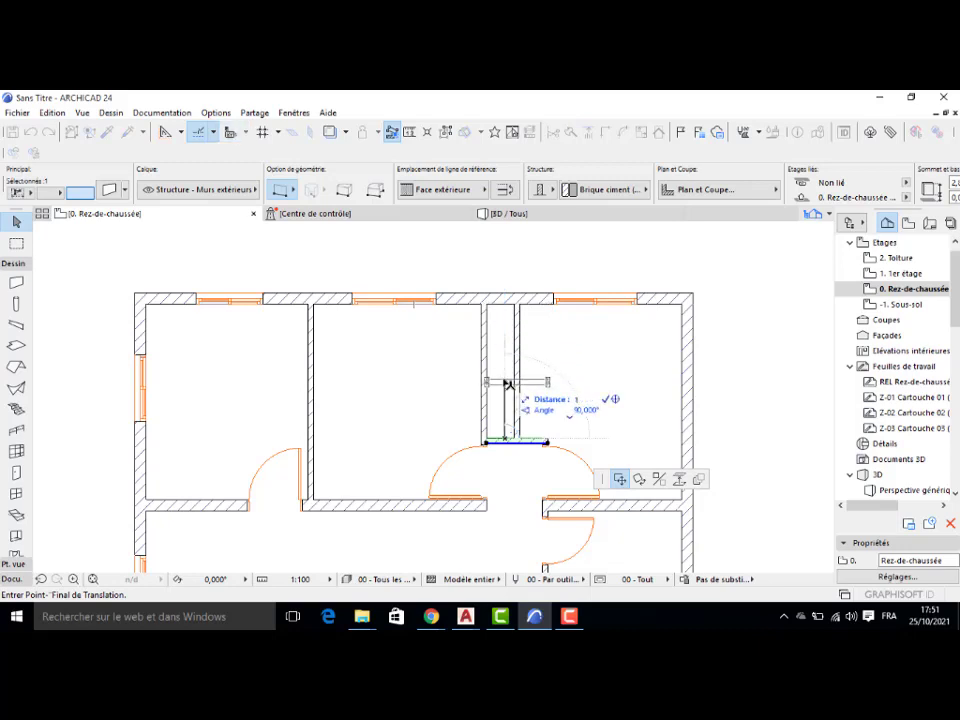
pyautogui.write(',2')
pyautogui.press('Return')
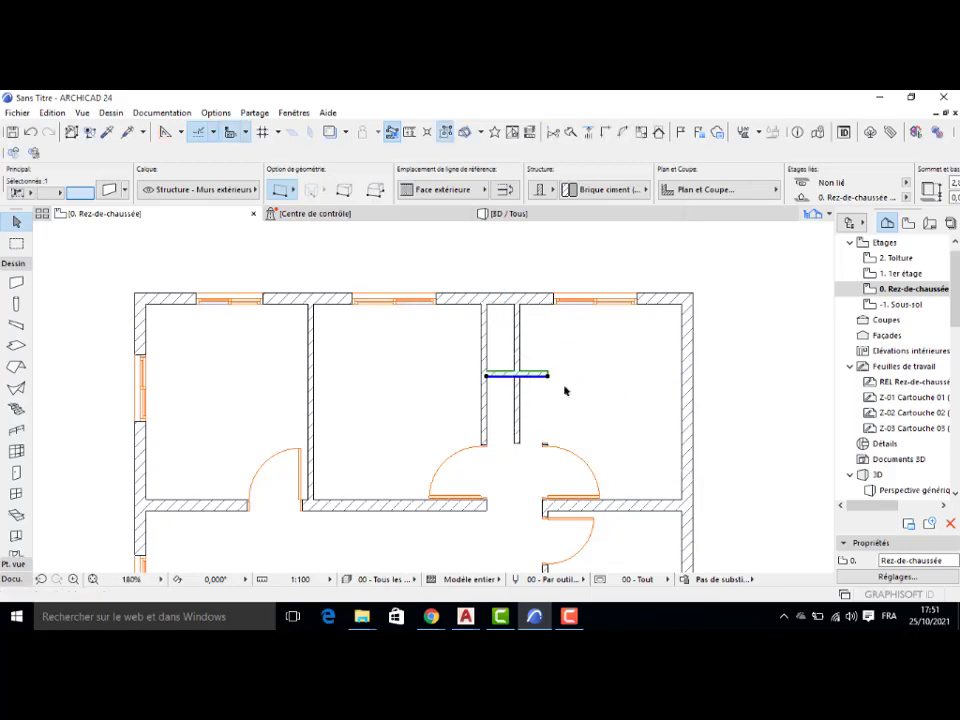
pyautogui.hotkey('ctrl', 'z')
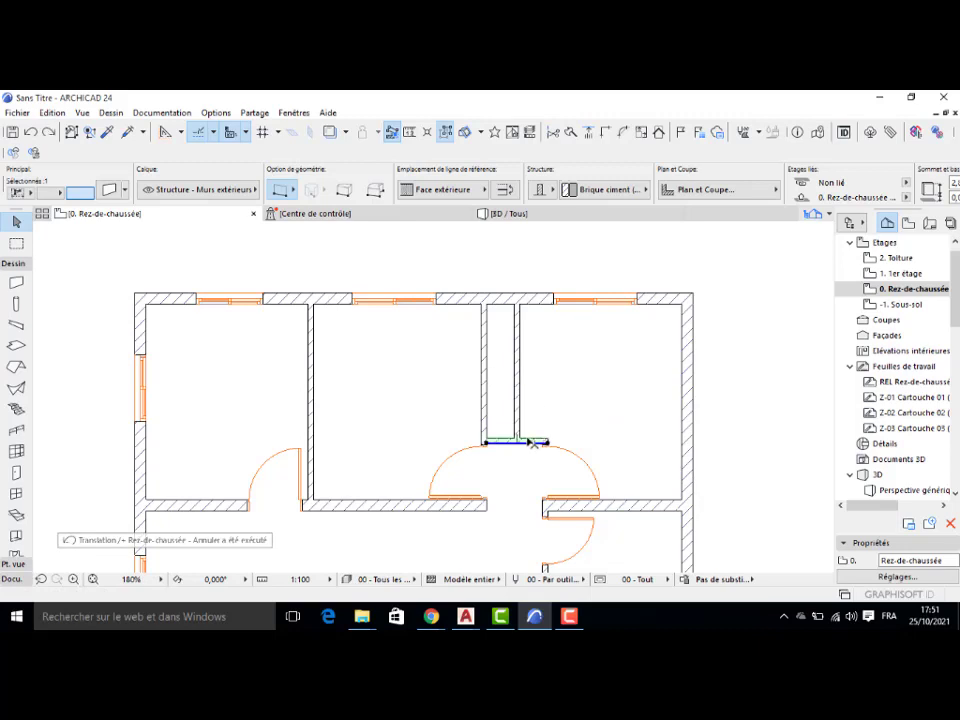
# Step: Copy the short horizontal partition at the bottom of the narrow shaft 1.3 m upward to divide the shaft in two
pyautogui.click(533, 441)
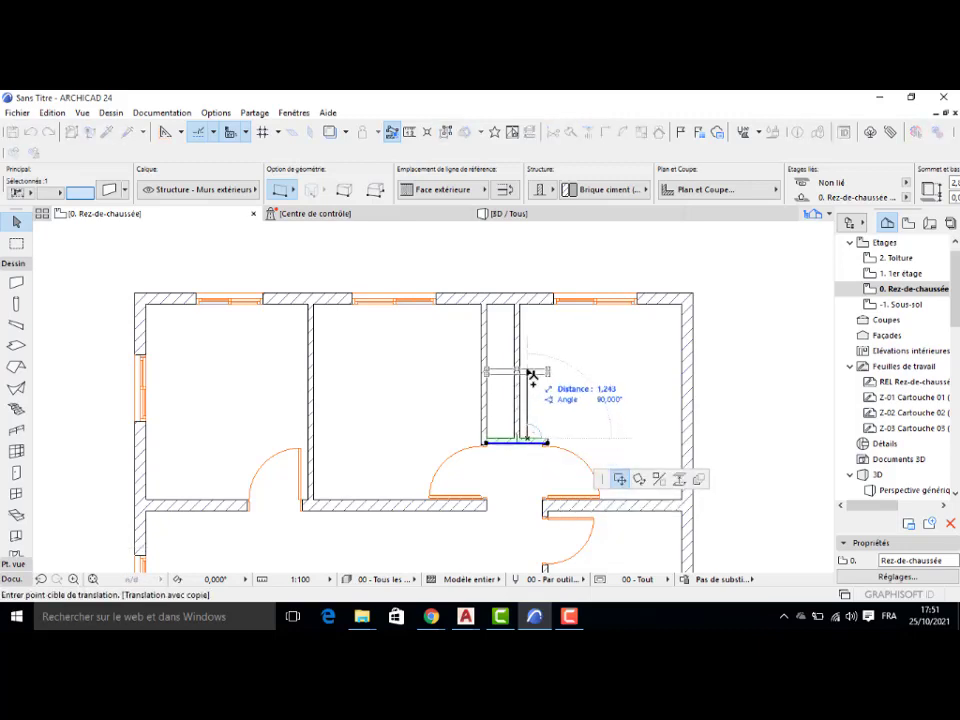
pyautogui.write('1')
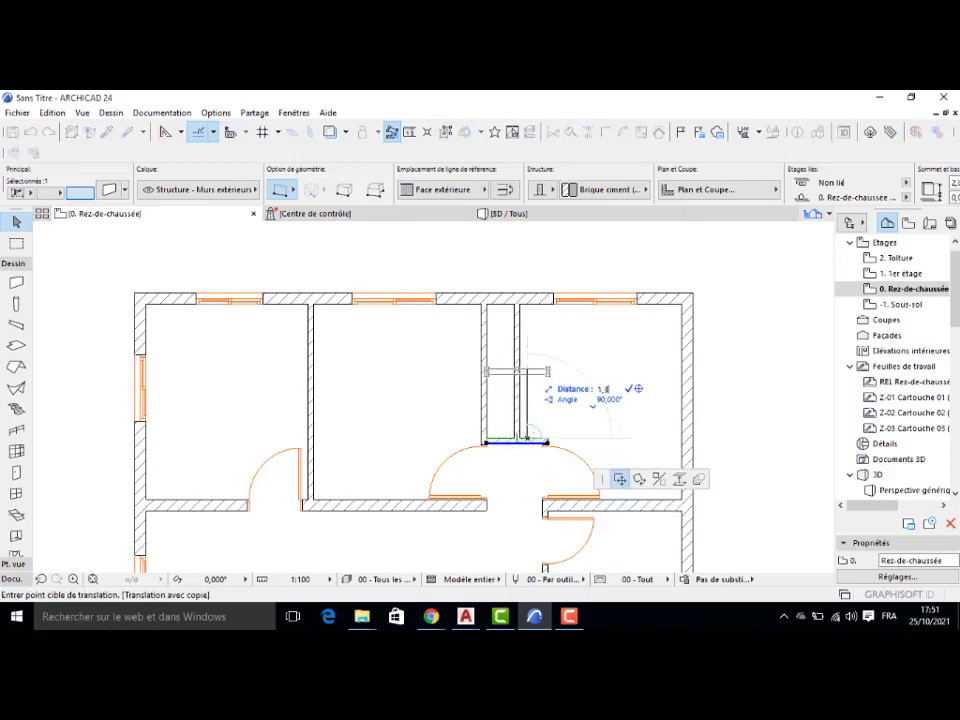
pyautogui.write(',8')
pyautogui.press('Return')
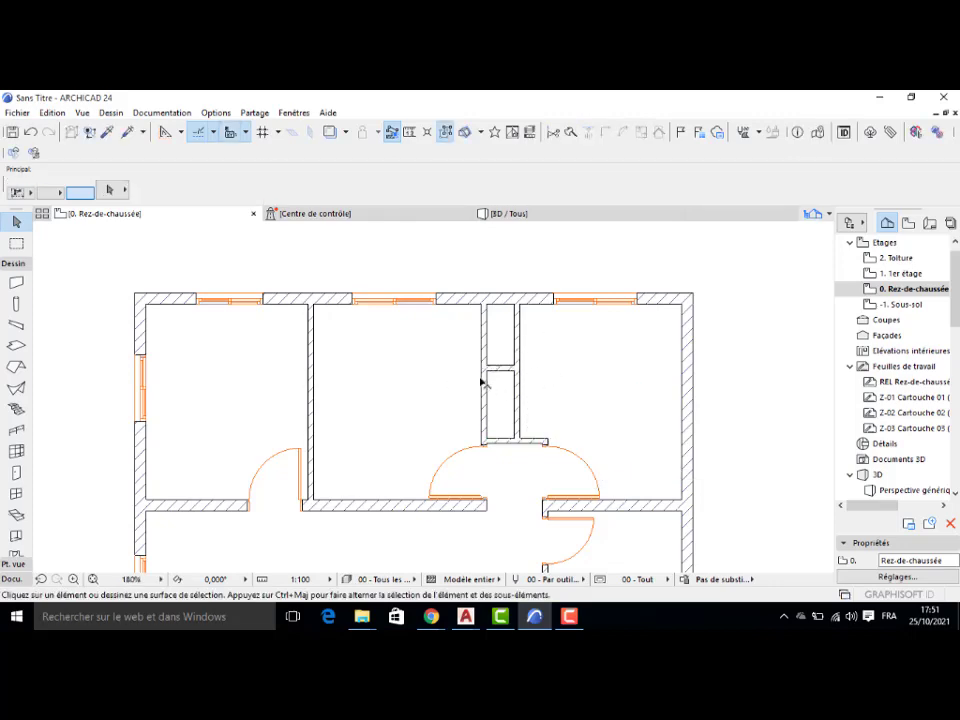
# Step: Configure the default slab as a basic structure in Béton armé (Coulé) with a thickness of 0.15 m
pyautogui.scroll(3, 481, 382)
pyautogui.scroll(-6, 480, 380)
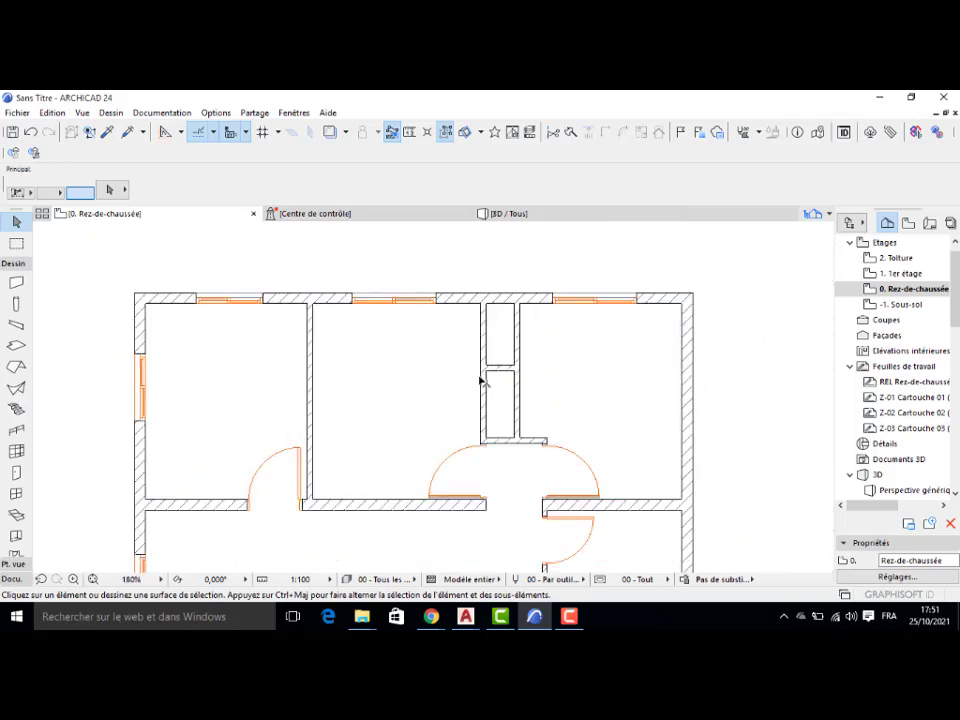
pyautogui.doubleClick(16, 345)
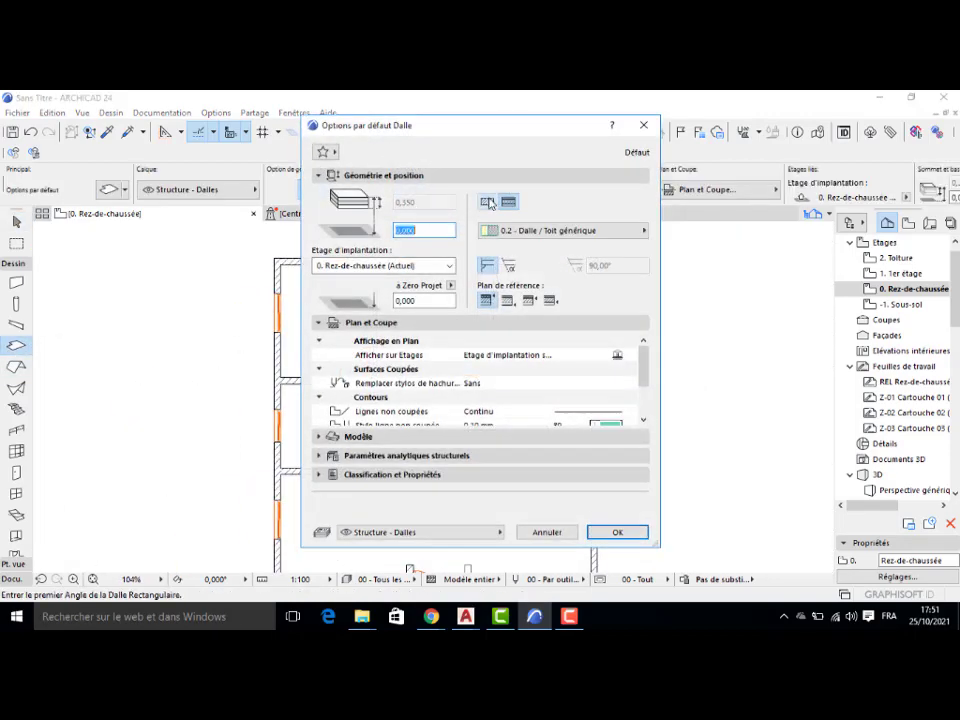
pyautogui.click(488, 202)
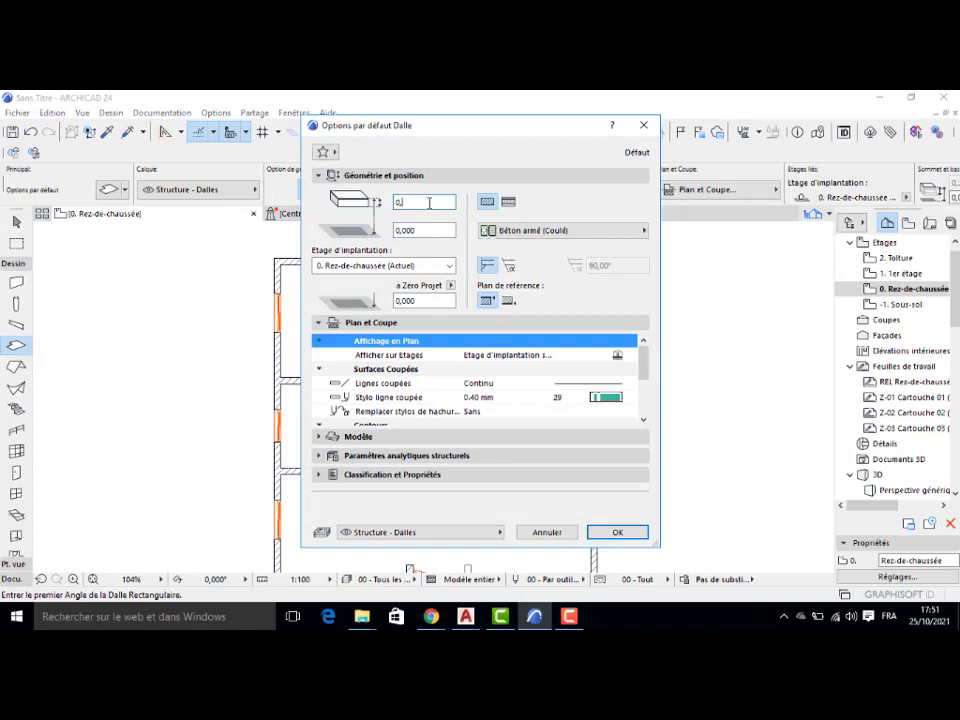
pyautogui.write('50')
pyautogui.press('Return')
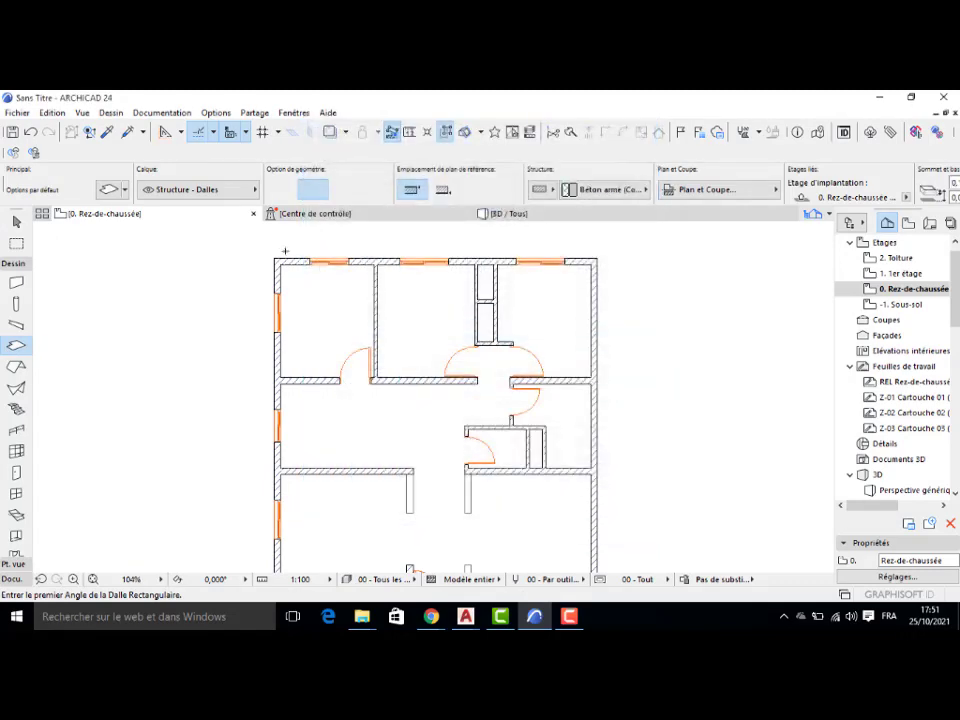
# Step: Draw a rectangular slab of about 10 by 12.5 m from the building's bottom left outer corner to its top right outer corner
pyautogui.scroll(-3, 324, 253)
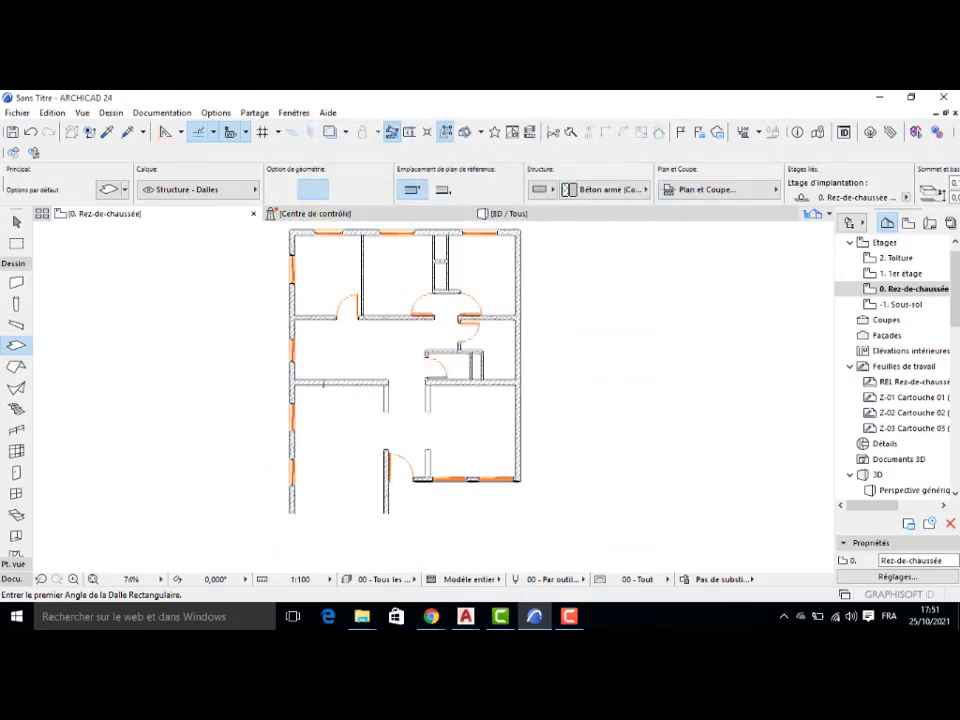
pyautogui.click(291, 509)
pyautogui.moveTo(440, 340); pyautogui.dragTo(461, 412, button='middle')
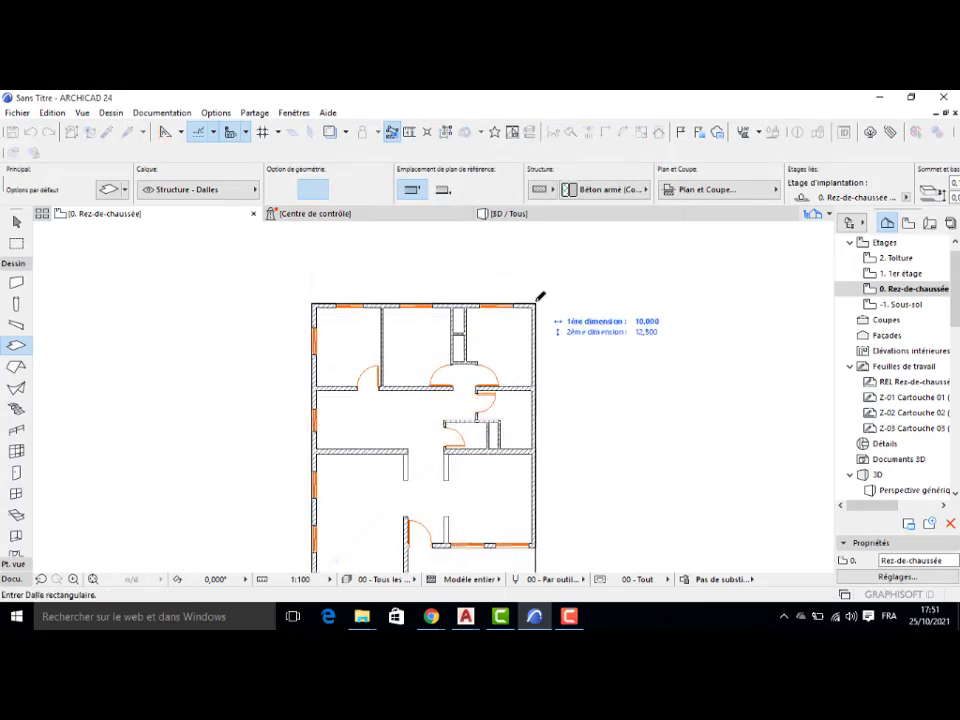
pyautogui.click(540, 297)
pyautogui.scroll(-3, 456, 302)
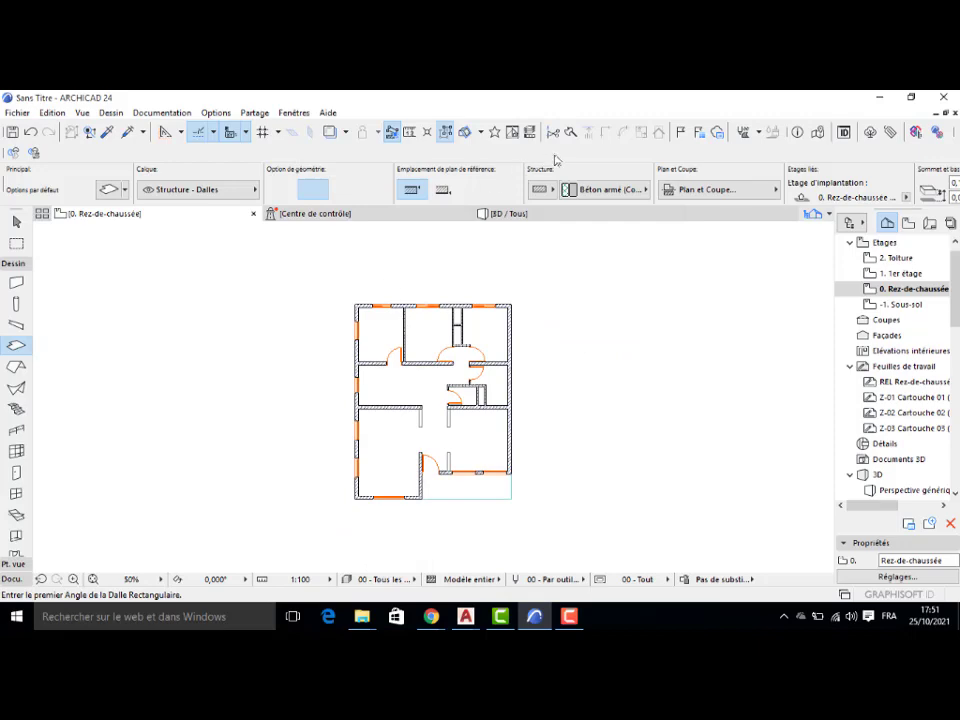
# Step: Examine the walls, openings and slab from several sides in the 3D view, and return to the ground floor plan
pyautogui.click(535, 216)
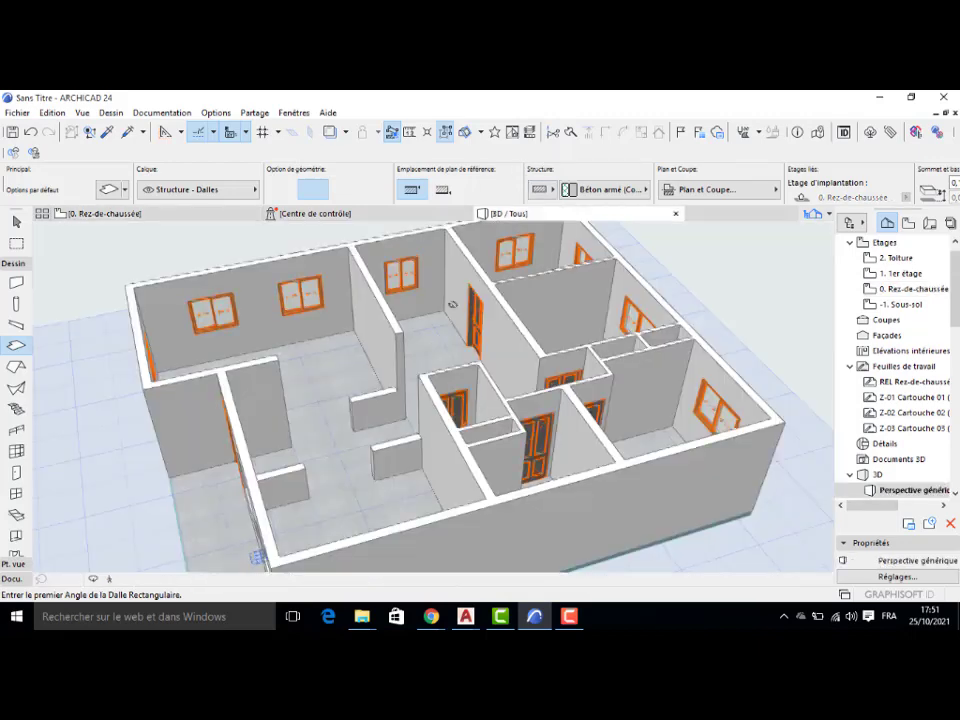
pyautogui.keyDown('shift'); pyautogui.moveTo(337, 417); pyautogui.dragTo(405, 411, button='middle'); pyautogui.keyUp('shift')
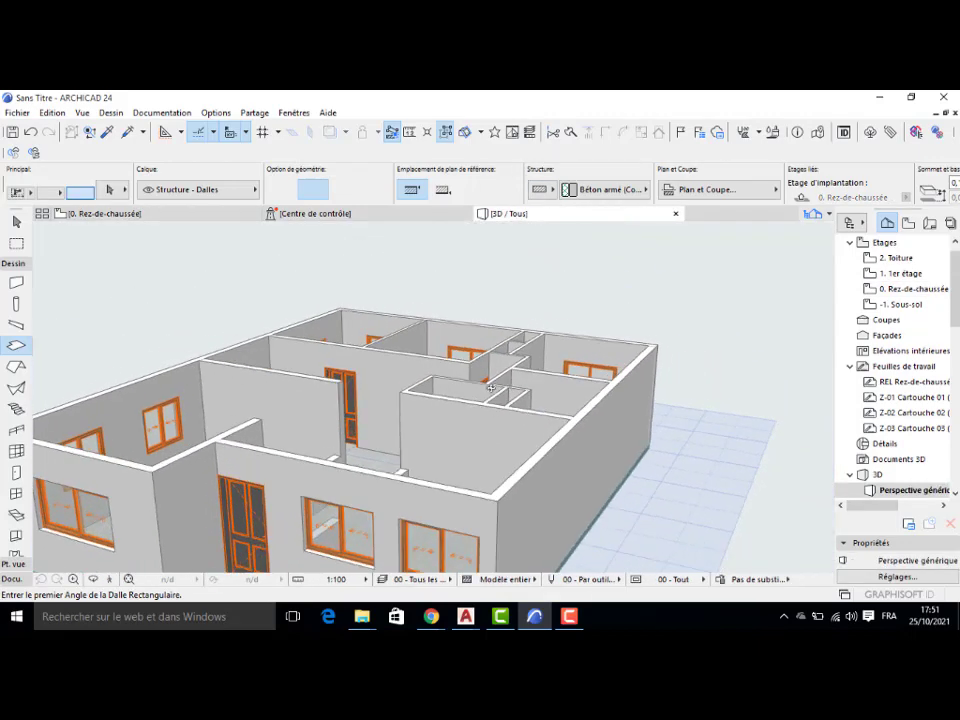
pyautogui.scroll(1, 484, 354)
pyautogui.scroll(-3, 484, 354)
pyautogui.keyDown('shift'); pyautogui.moveTo(360, 442); pyautogui.dragTo(289, 474, button='middle'); pyautogui.keyUp('shift')
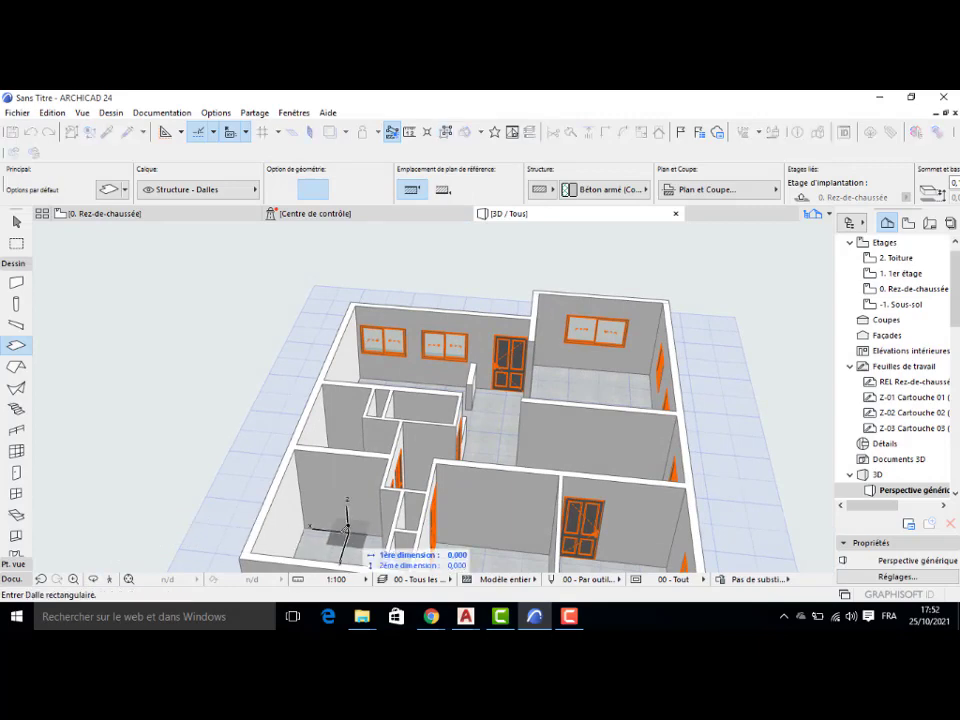
pyautogui.press('Escape')
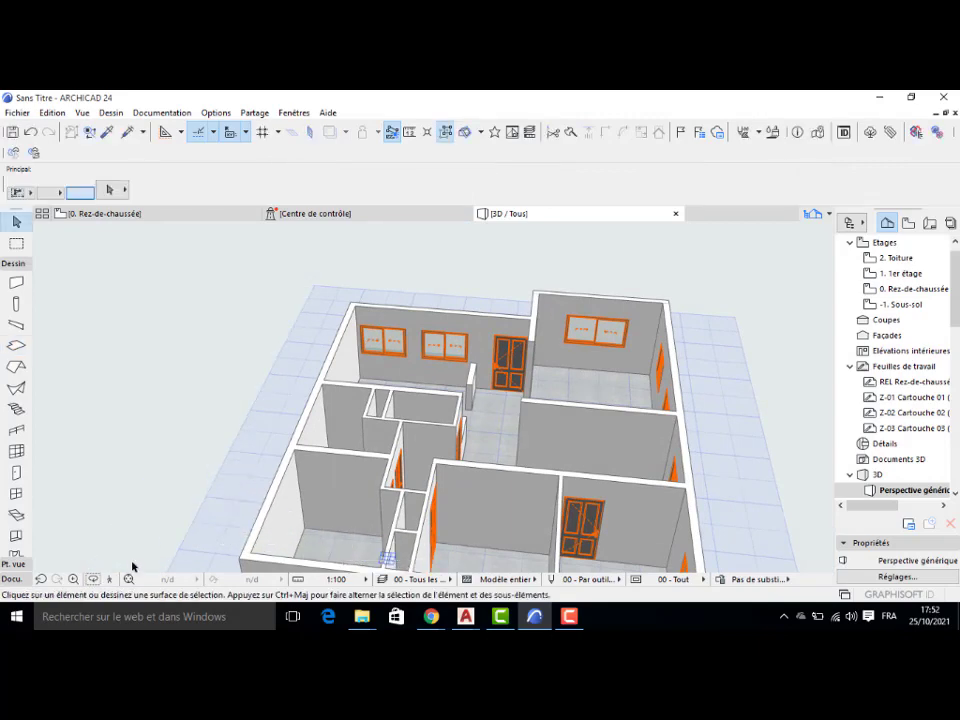
pyautogui.click(97, 583)
pyautogui.moveTo(246, 485); pyautogui.dragTo(253, 311)
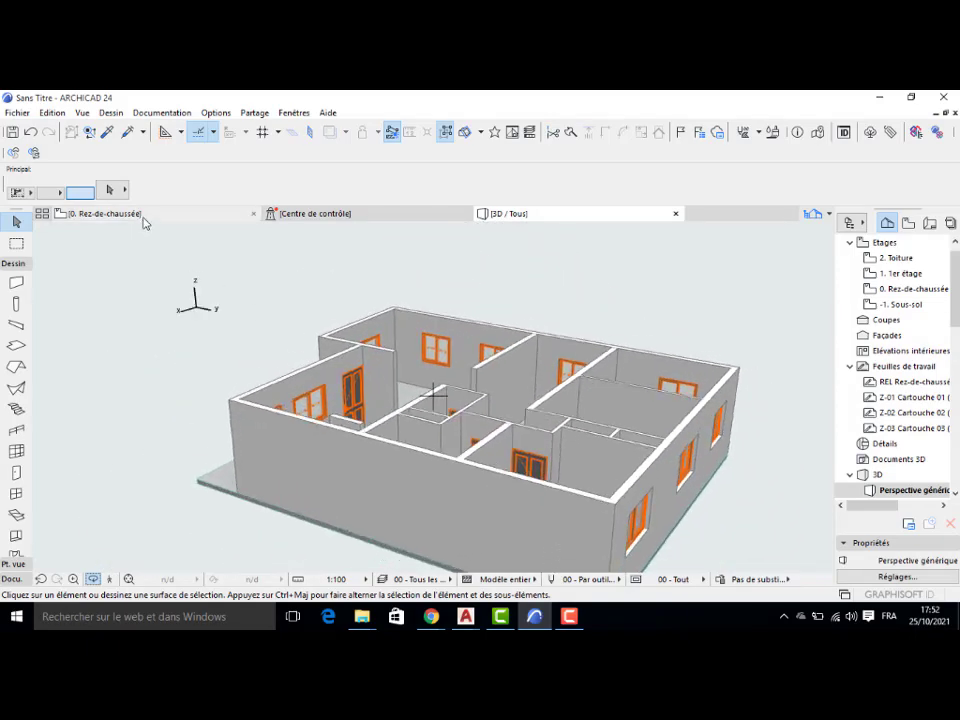
pyautogui.click(144, 220)
pyautogui.click(571, 621)
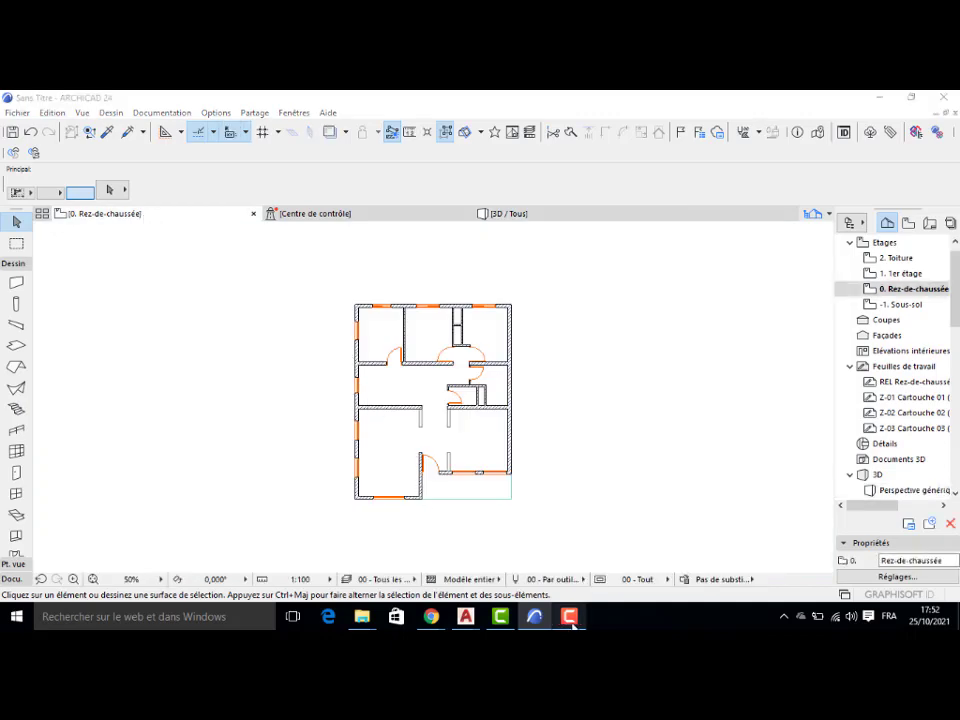
pyautogui.click(883, 567)
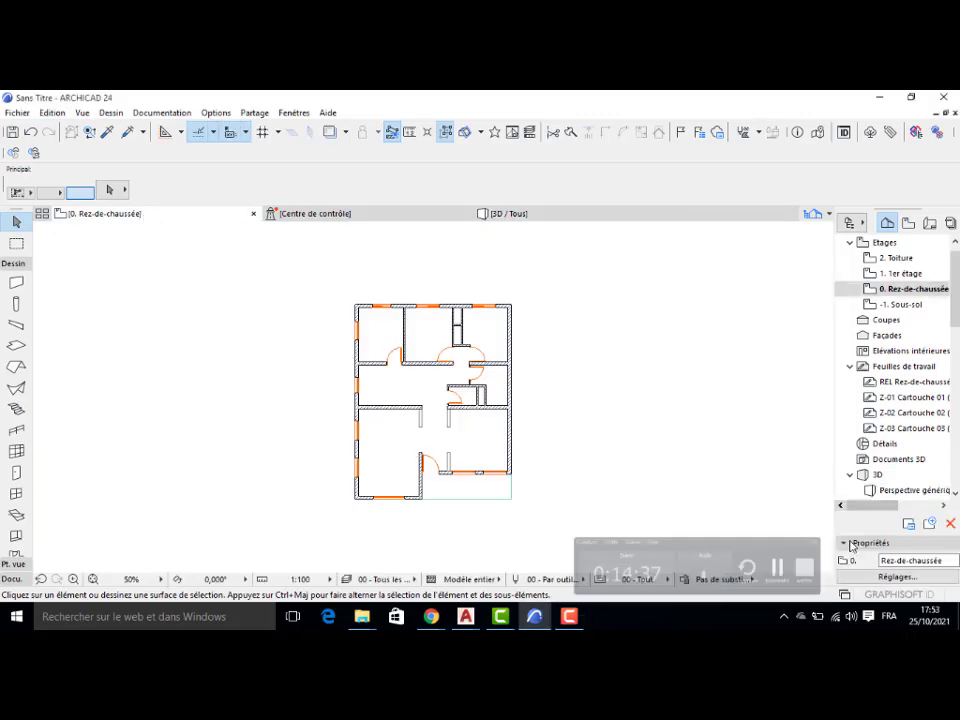
# Step: Configure the default dimensions without witness lines, with a 1.50 mm text height and a 1.00 mm marker size
pyautogui.scroll(4, 426, 419)
pyautogui.scroll(1, 390, 399)
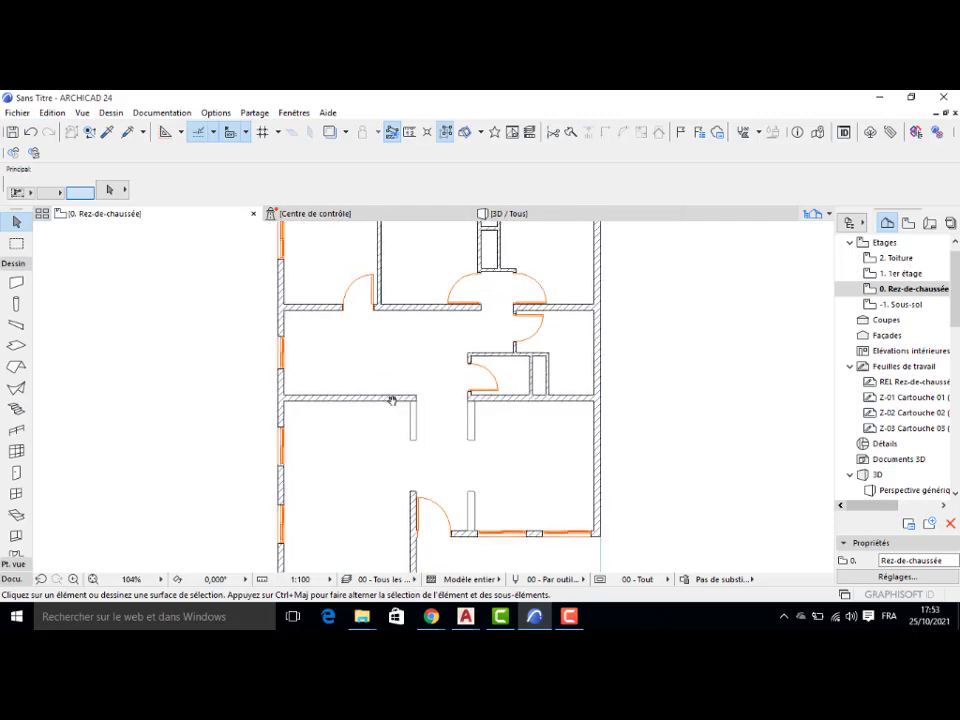
pyautogui.scroll(-3, 412, 378)
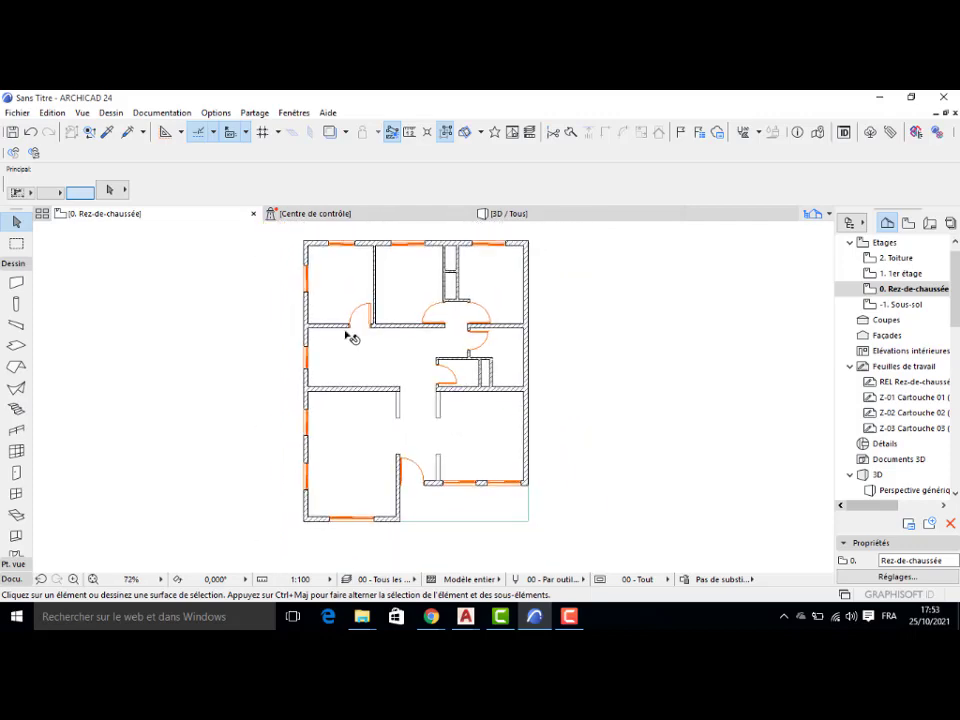
pyautogui.click(11, 579)
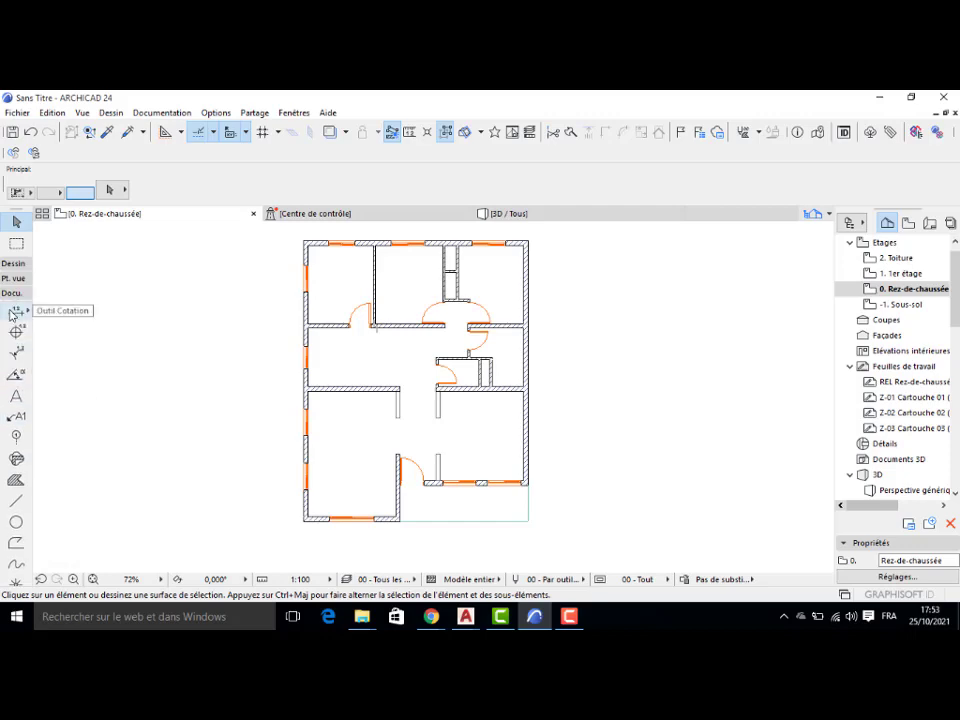
pyautogui.doubleClick(15, 311)
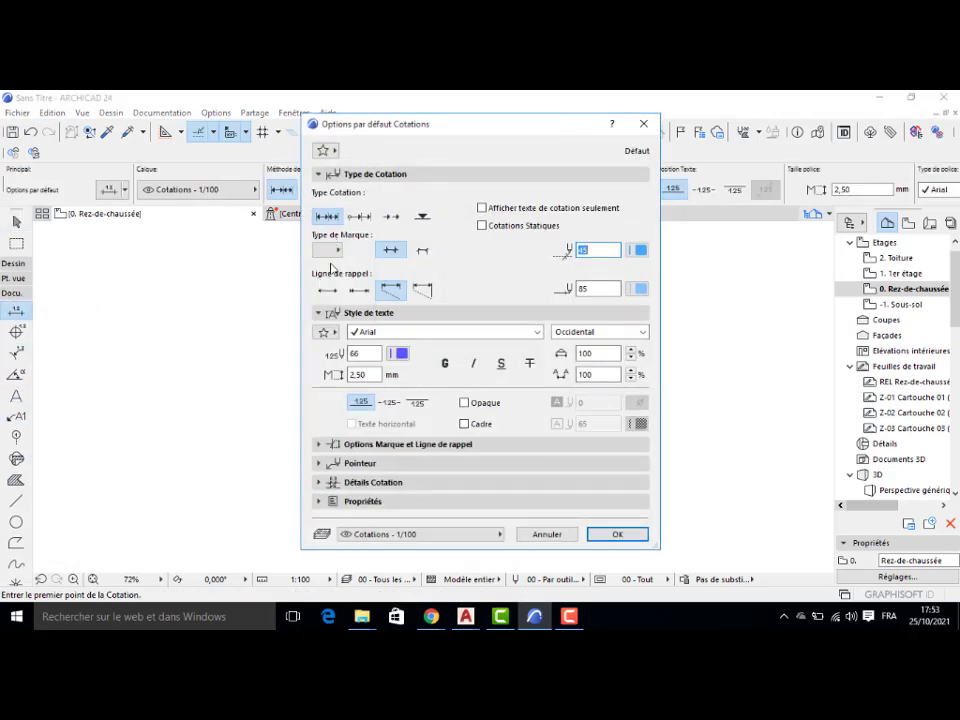
pyautogui.click(327, 291)
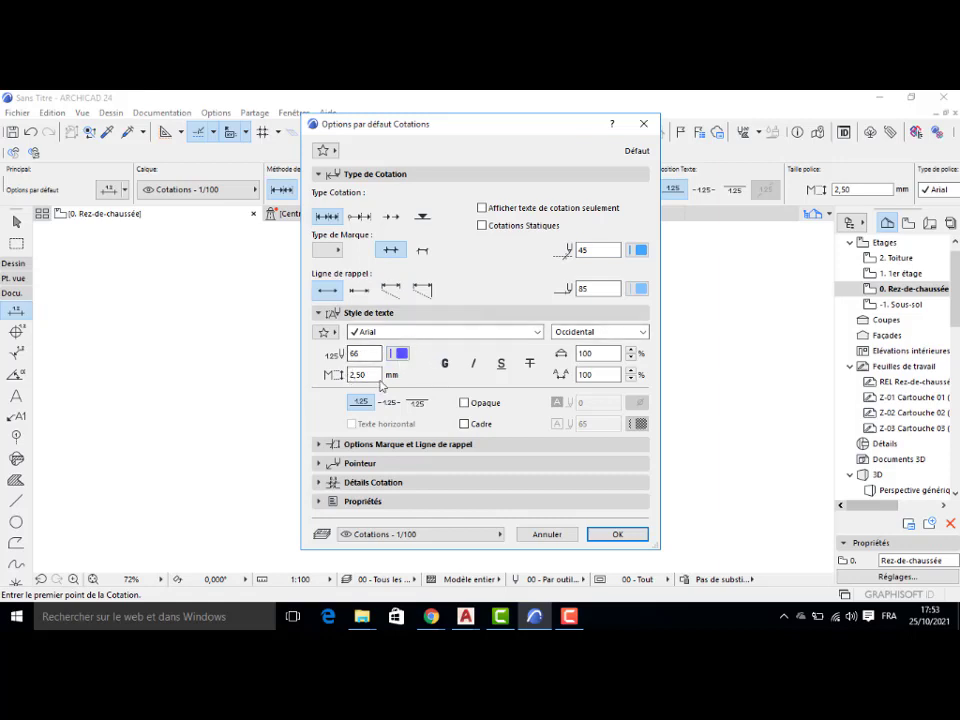
pyautogui.moveTo(378, 375); pyautogui.dragTo(313, 376)
pyautogui.click(340, 444)
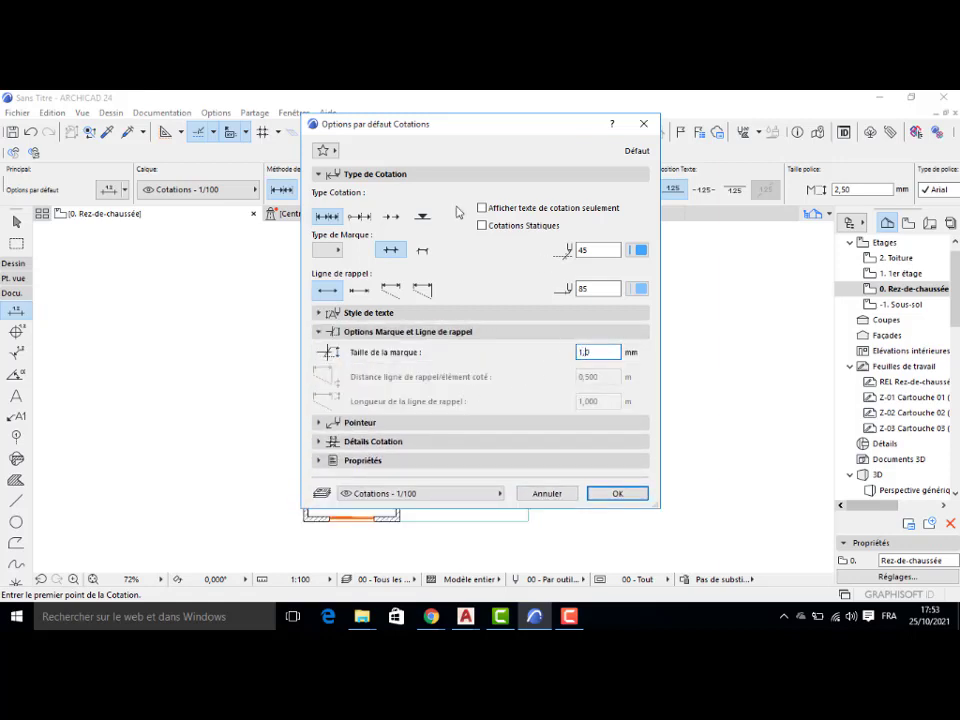
pyautogui.write('0')
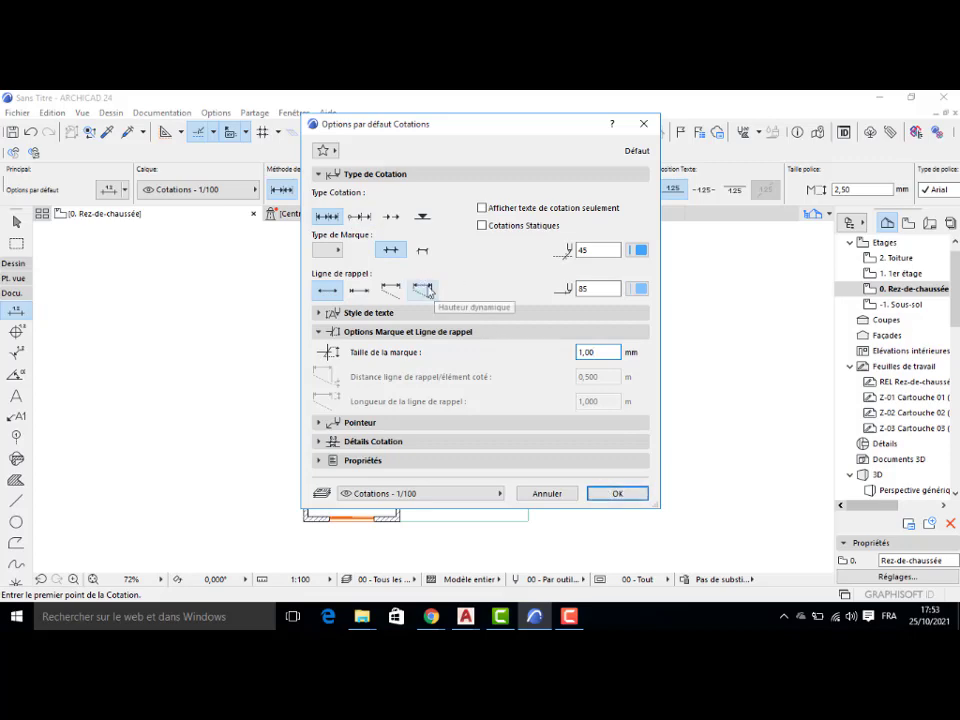
pyautogui.click(615, 493)
# Step: Dimension the walls and partitions of the upper rooms with one horizontal chain from the right outer wall to the left outer wall
pyautogui.scroll(3, 540, 300)
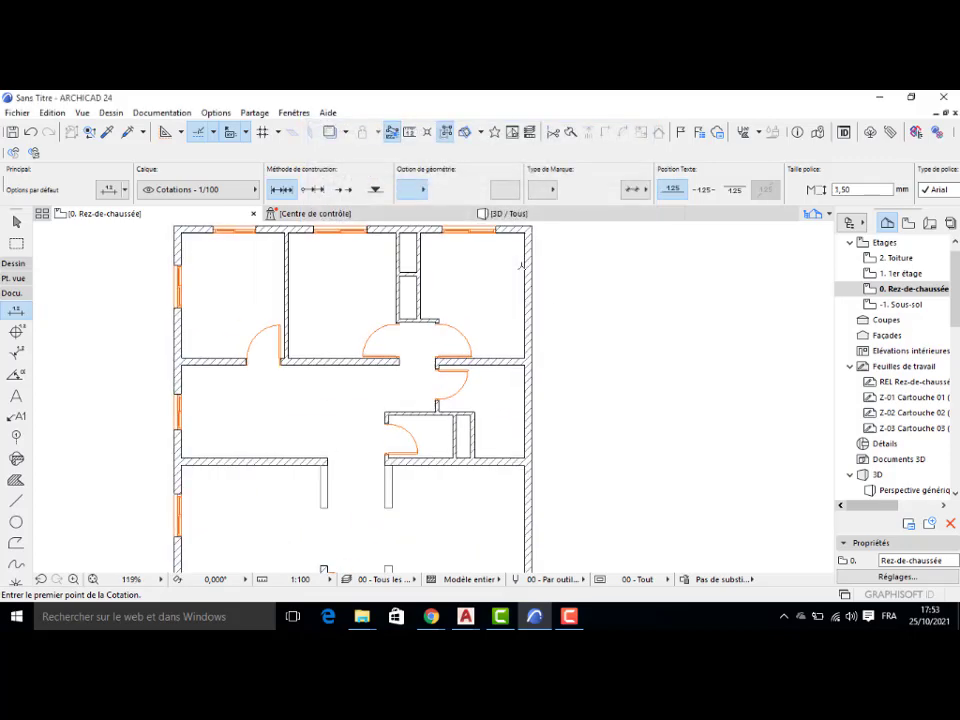
pyautogui.scroll(1, 523, 264)
pyautogui.click(528, 265)
pyautogui.click(411, 248)
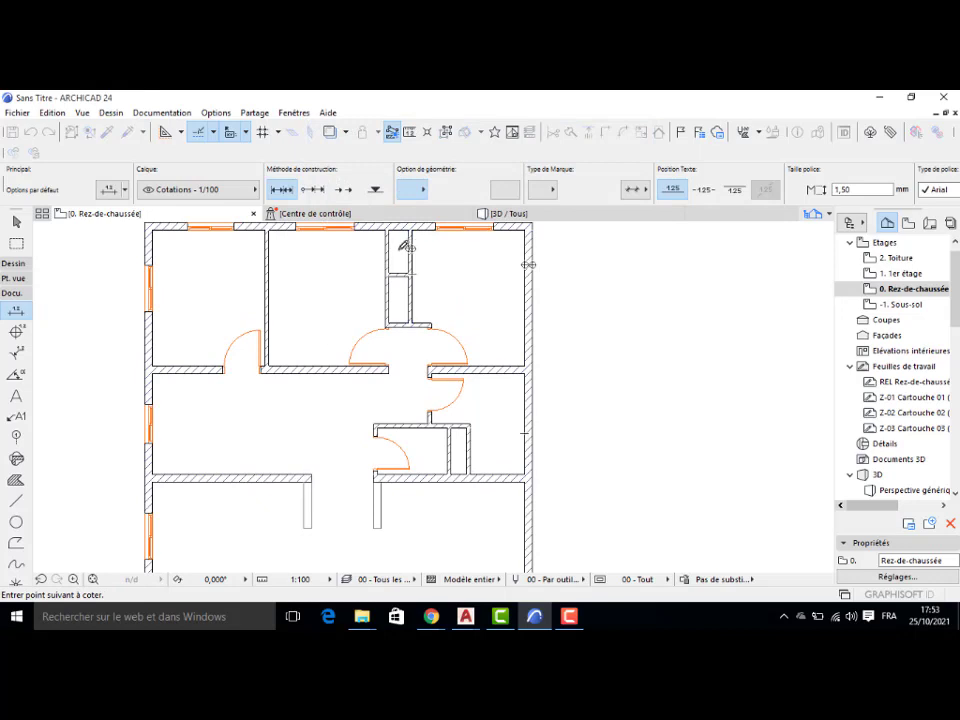
pyautogui.click(387, 248)
pyautogui.click(267, 255)
pyautogui.click(150, 238)
pyautogui.click(210, 248)
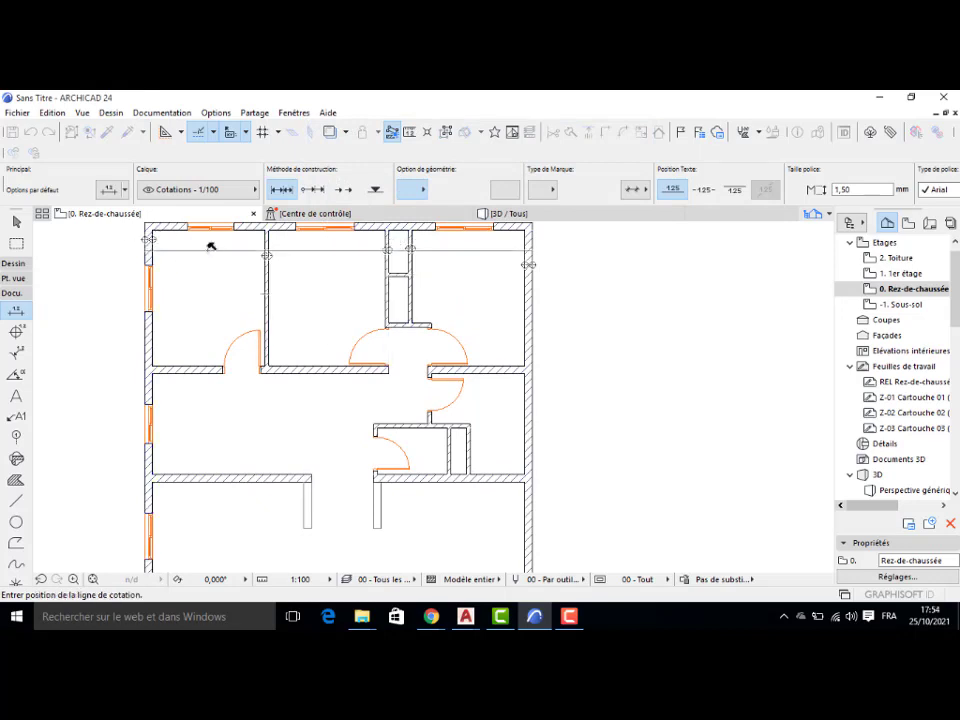
pyautogui.click(210, 246)
# Step: Dimension the horizontal walls along the building's right side with one vertical chain from the upper facade to the lower windowed wall
pyautogui.moveTo(472, 303); pyautogui.dragTo(445, 347, button='middle')
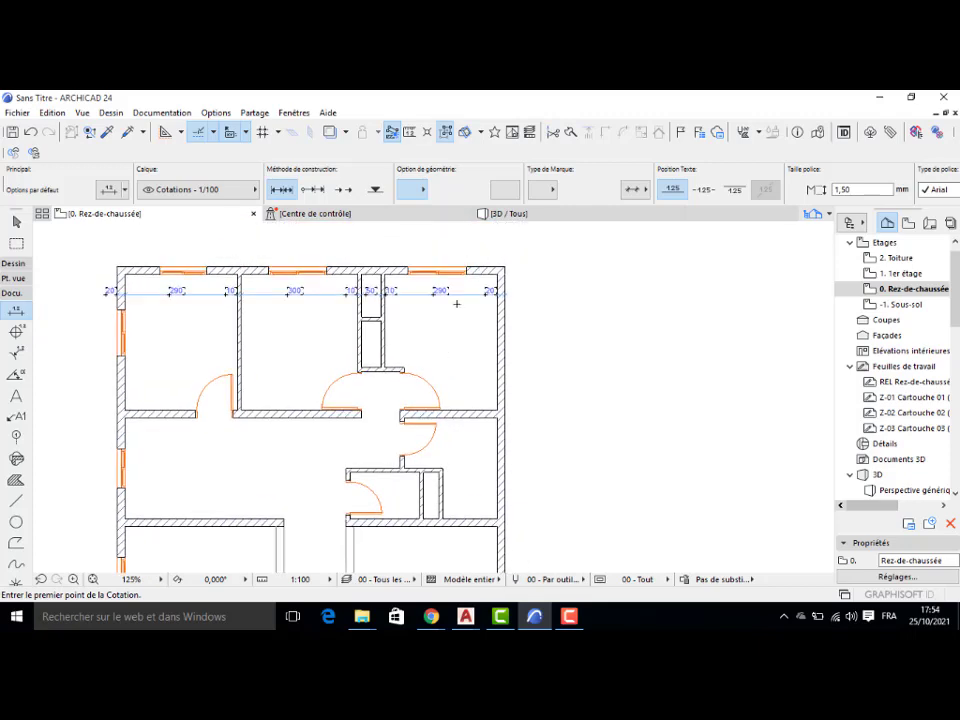
pyautogui.click(474, 271)
pyautogui.click(477, 412)
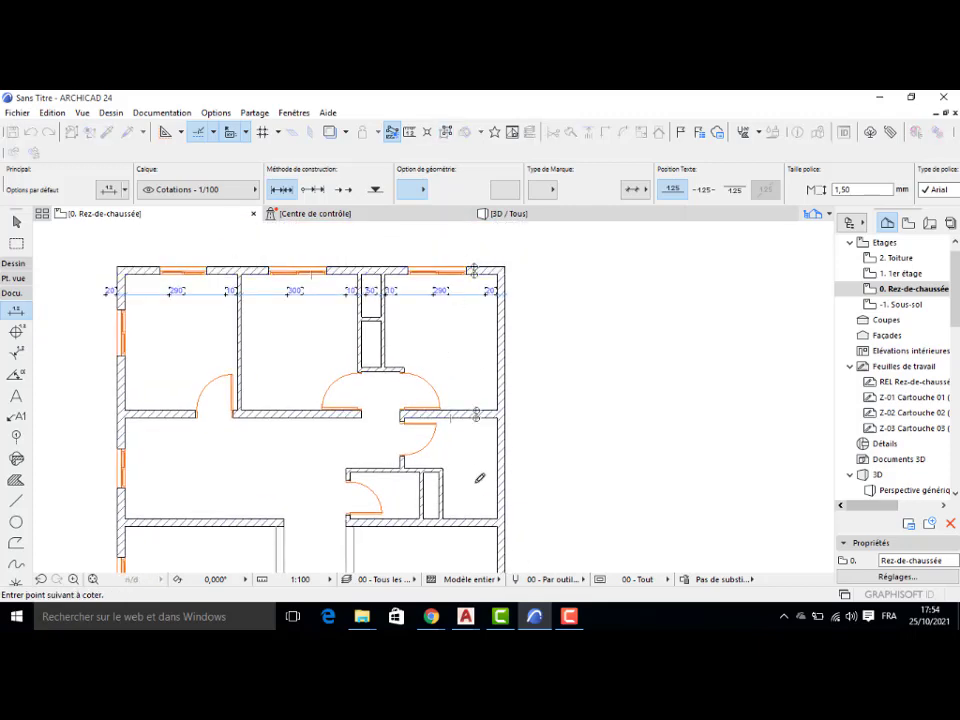
pyautogui.click(469, 519)
pyautogui.moveTo(467, 514); pyautogui.dragTo(461, 314, button='middle')
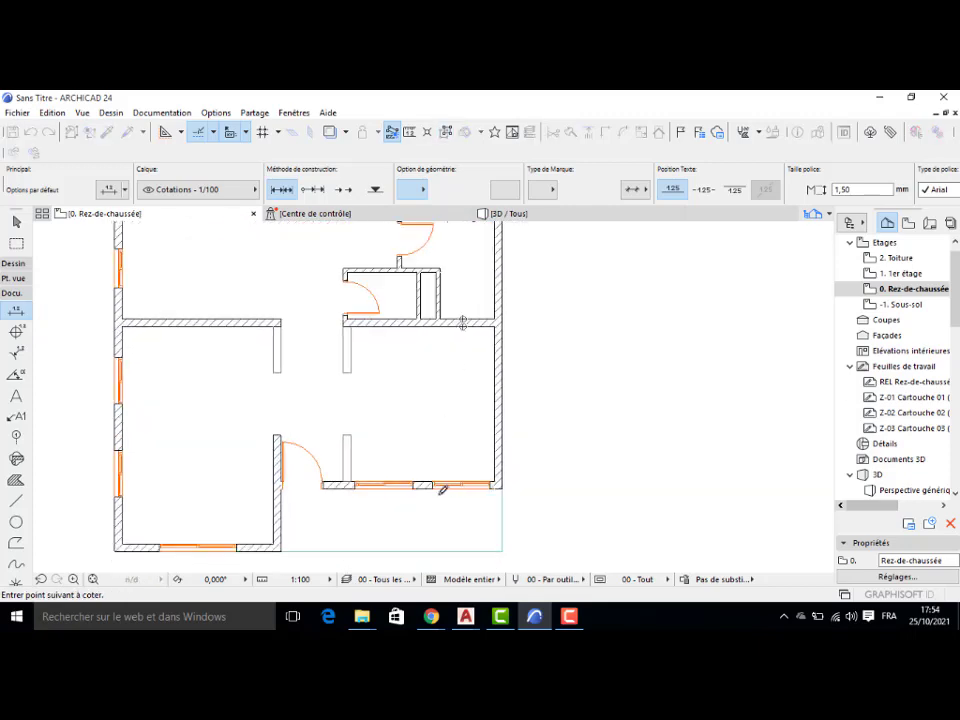
pyautogui.click(420, 484)
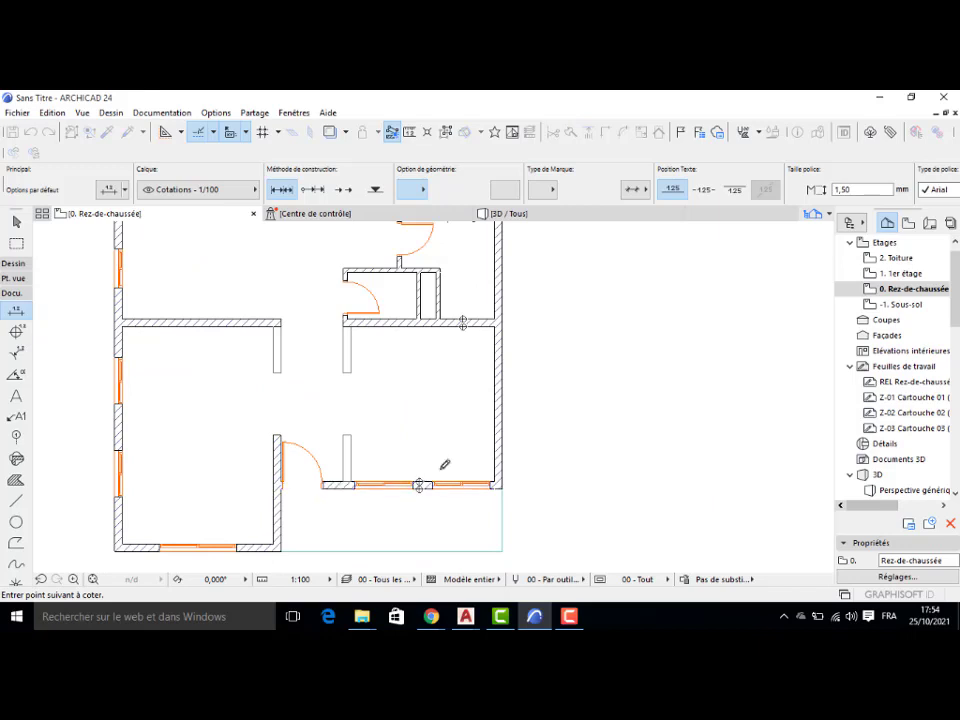
pyautogui.doubleClick(475, 430)
# Step: Dimension the lower rooms with a horizontal chain across the outer walls and the two short wall stubs beside the passage
pyautogui.click(499, 382)
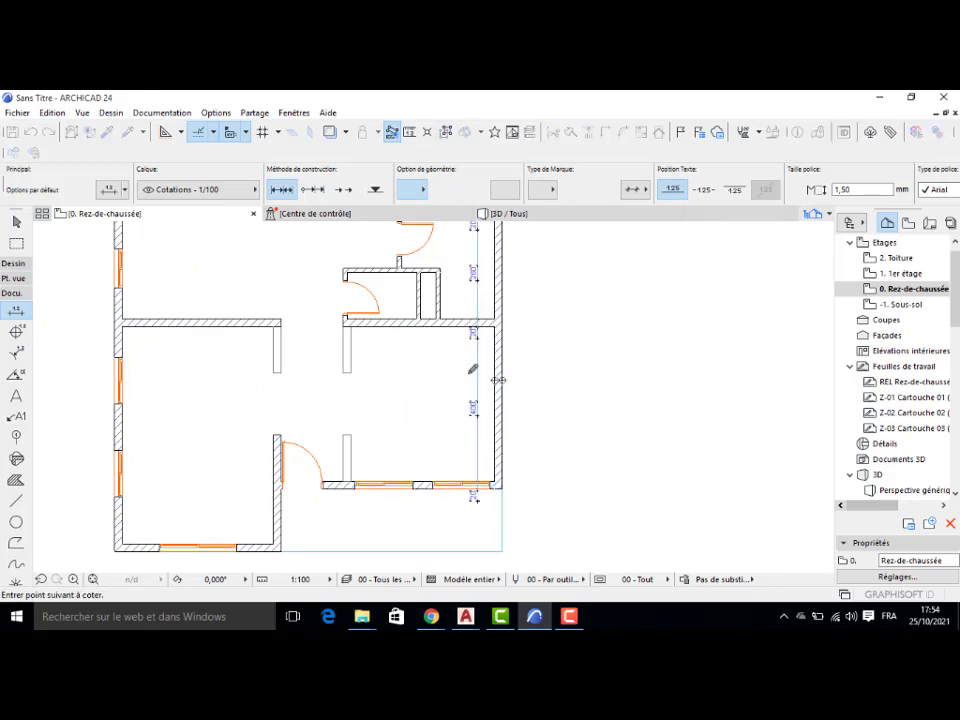
pyautogui.click(346, 344)
pyautogui.click(277, 350)
pyautogui.doubleClick(120, 341)
pyautogui.click(189, 360)
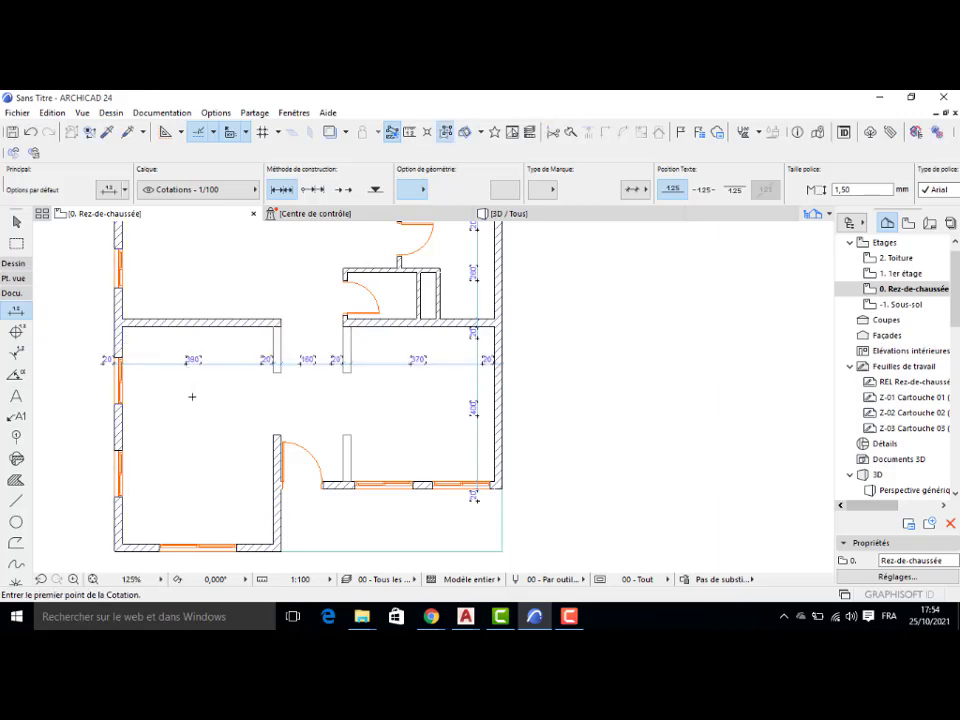
# Step: Dimension the horizontal walls along the building's left side with one vertical chain from the lower facade to the upper facade
pyautogui.click(150, 544)
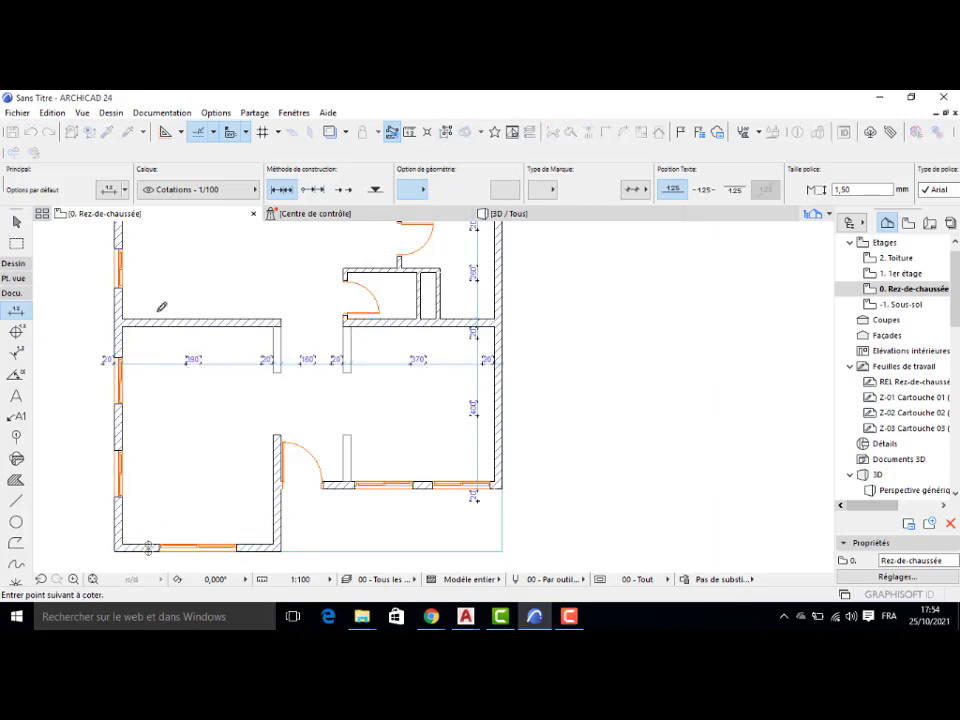
pyautogui.click(150, 321)
pyautogui.moveTo(178, 246); pyautogui.dragTo(204, 400, button='middle')
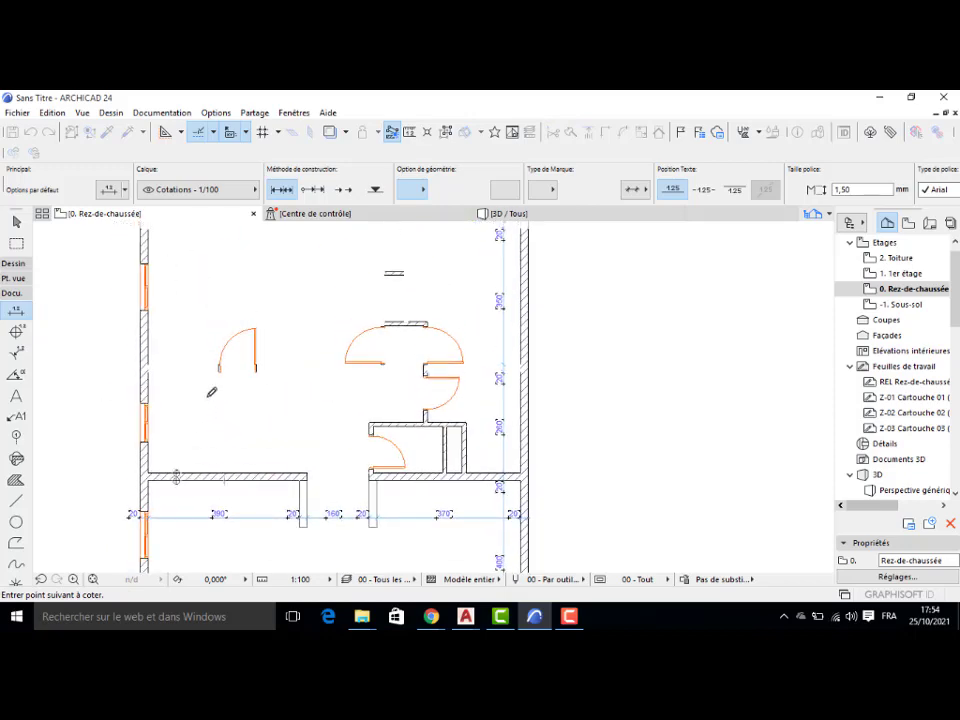
pyautogui.click(193, 368)
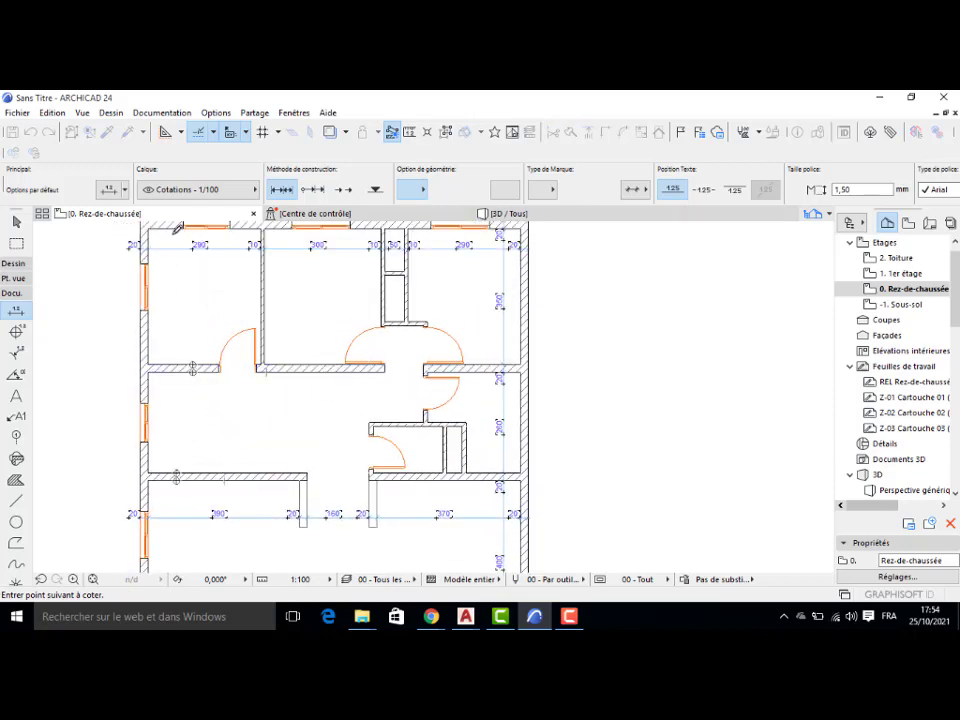
pyautogui.doubleClick(176, 291)
pyautogui.click(178, 272)
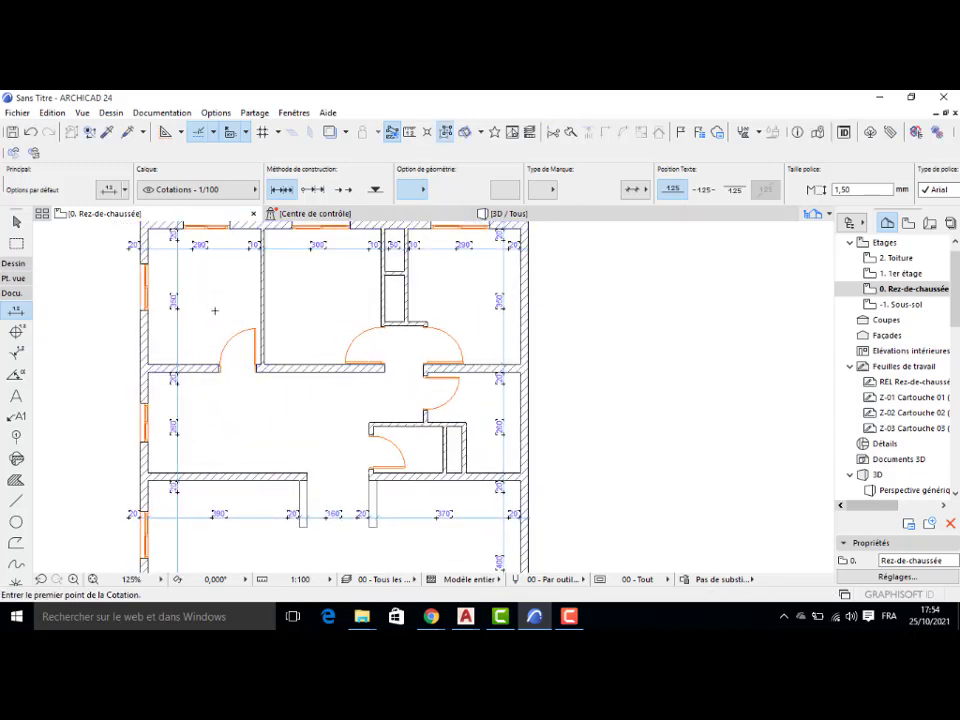
# Step: Dimension the small partitioned room and its narrow shaft with a horizontal chain from the right outer wall to the room's door-side partition
pyautogui.scroll(2, 499, 457)
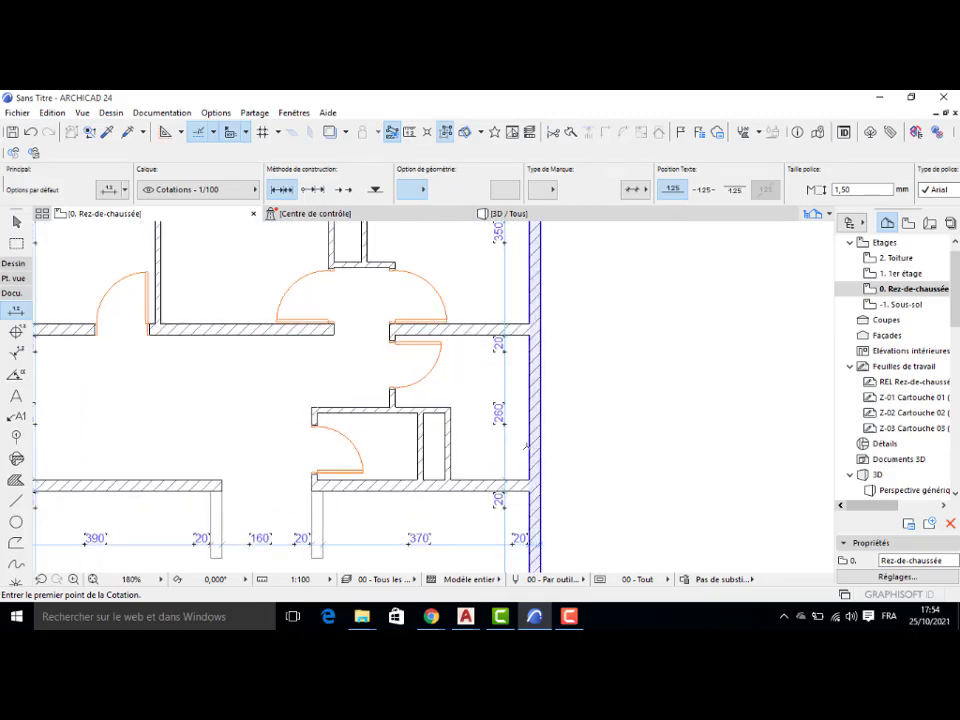
pyautogui.click(519, 451)
pyautogui.click(449, 451)
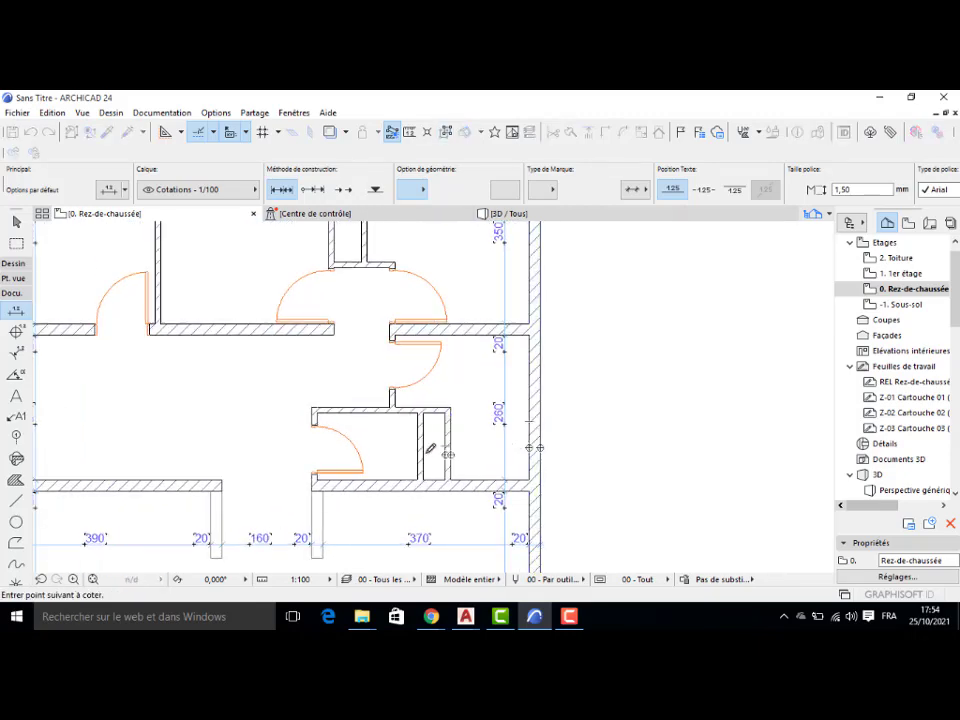
pyautogui.click(315, 418)
pyautogui.doubleClick(366, 428)
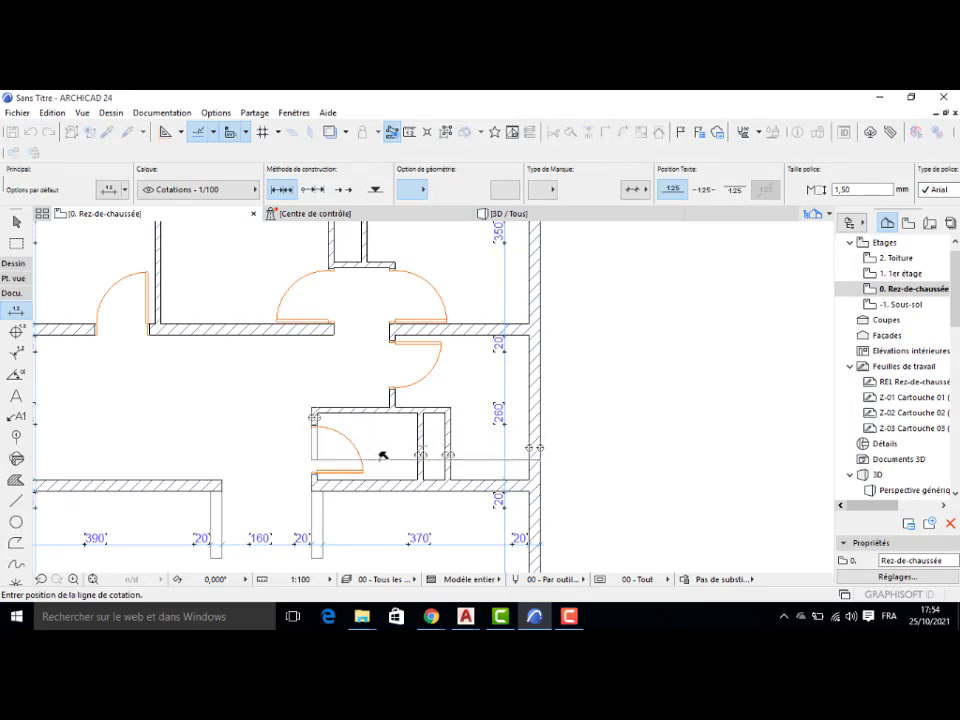
pyautogui.click(383, 457)
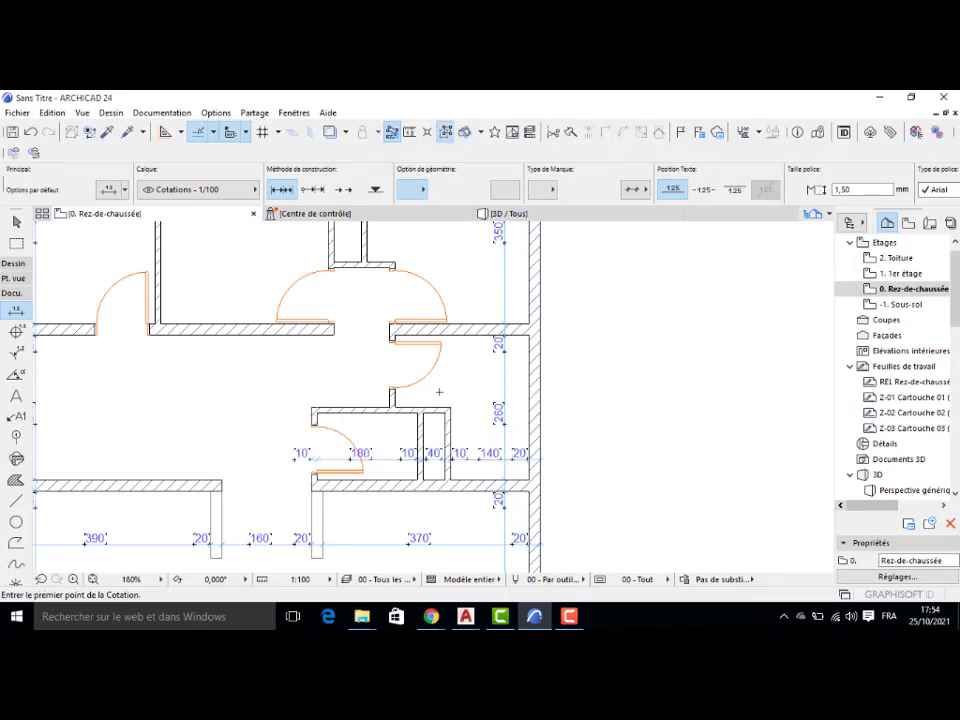
# Step: Dimension the space above the small partitioned room horizontally, from the right outer wall to the short partition carrying the door
pyautogui.click(529, 380)
pyautogui.click(391, 396)
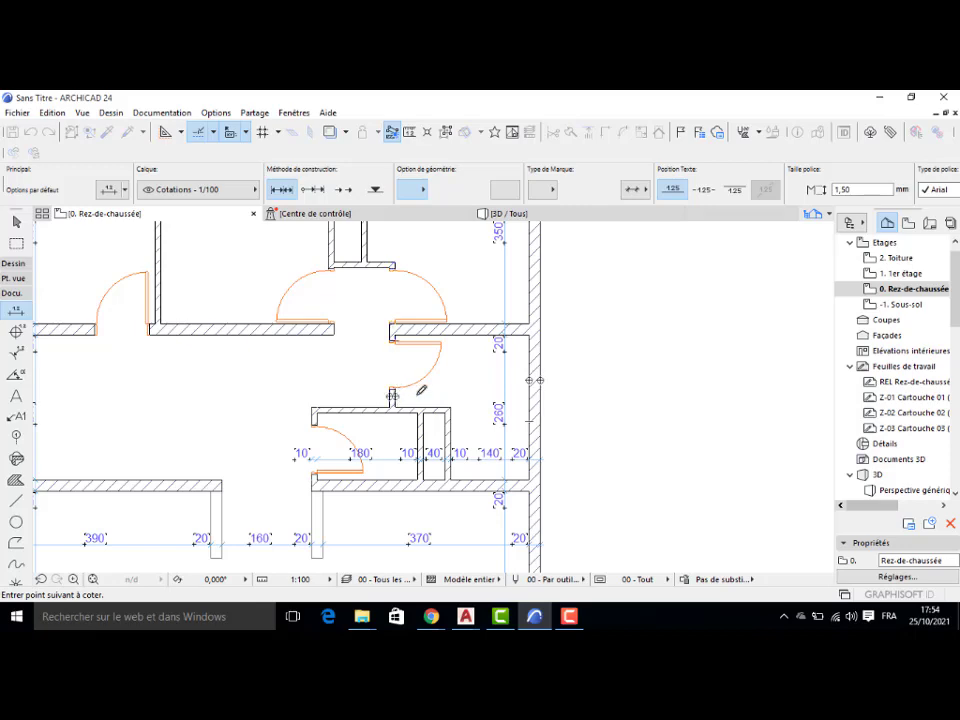
pyautogui.doubleClick(421, 390)
pyautogui.click(443, 389)
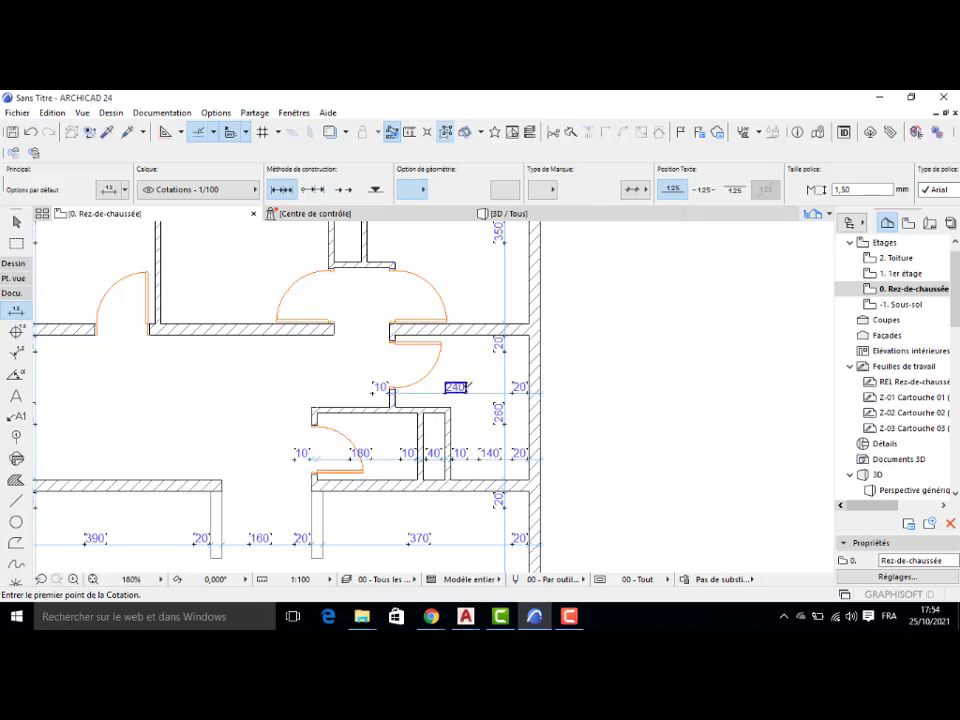
pyautogui.scroll(-3, 458, 354)
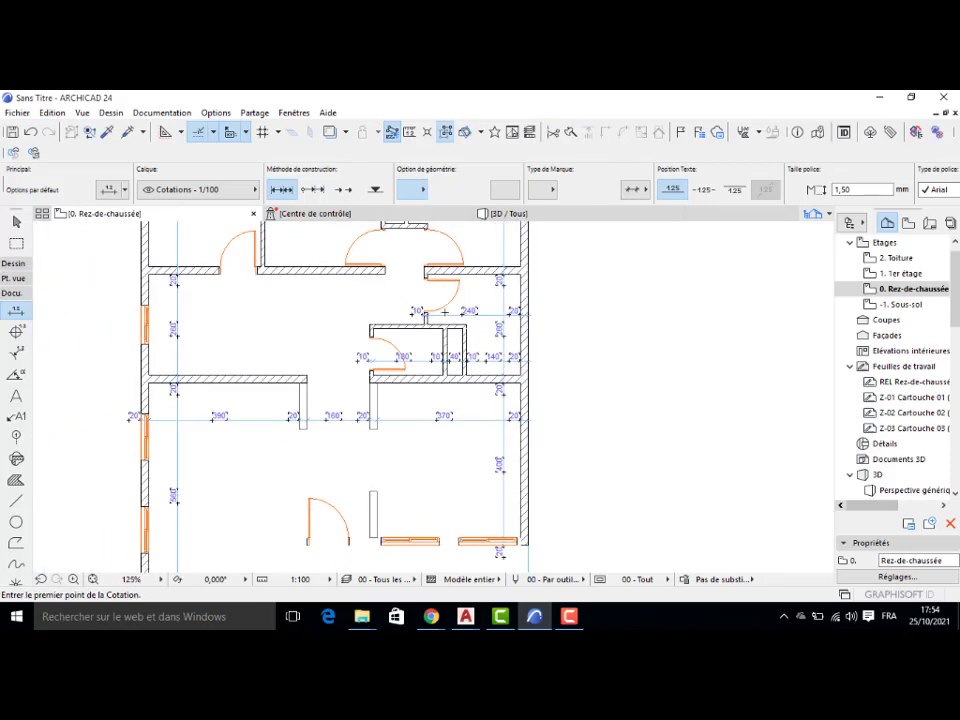
pyautogui.moveTo(461, 373); pyautogui.dragTo(446, 456, button='middle')
pyautogui.press('Escape')
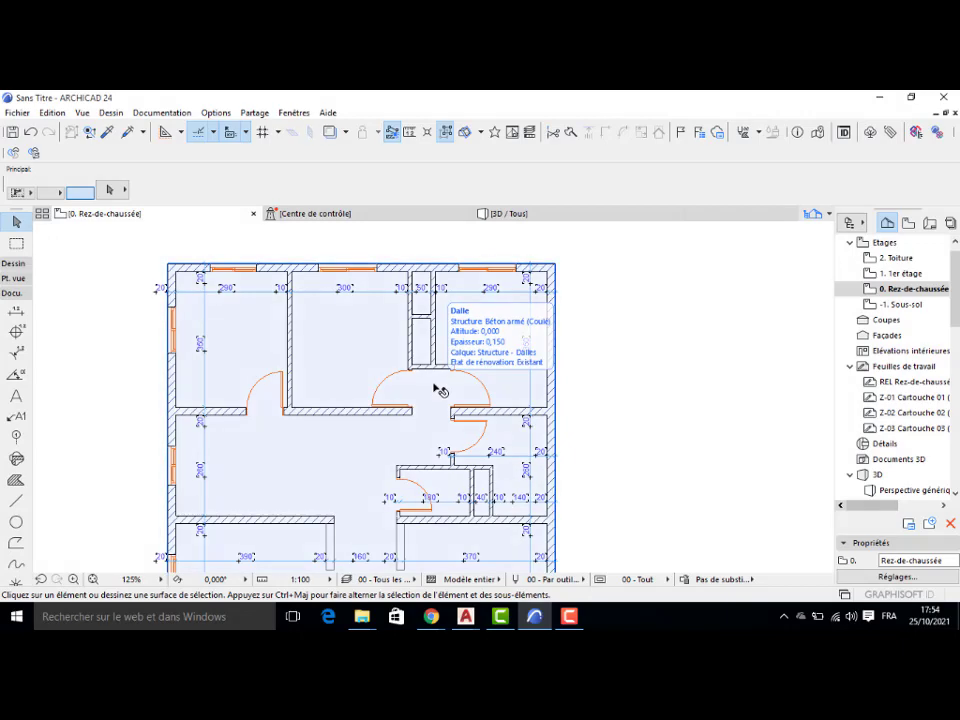
# Step: Add the text label SALON at 2.00 mm in Arial inside the large lower left room
pyautogui.scroll(-1, 411, 370)
pyautogui.moveTo(370, 486); pyautogui.dragTo(399, 412, button='middle')
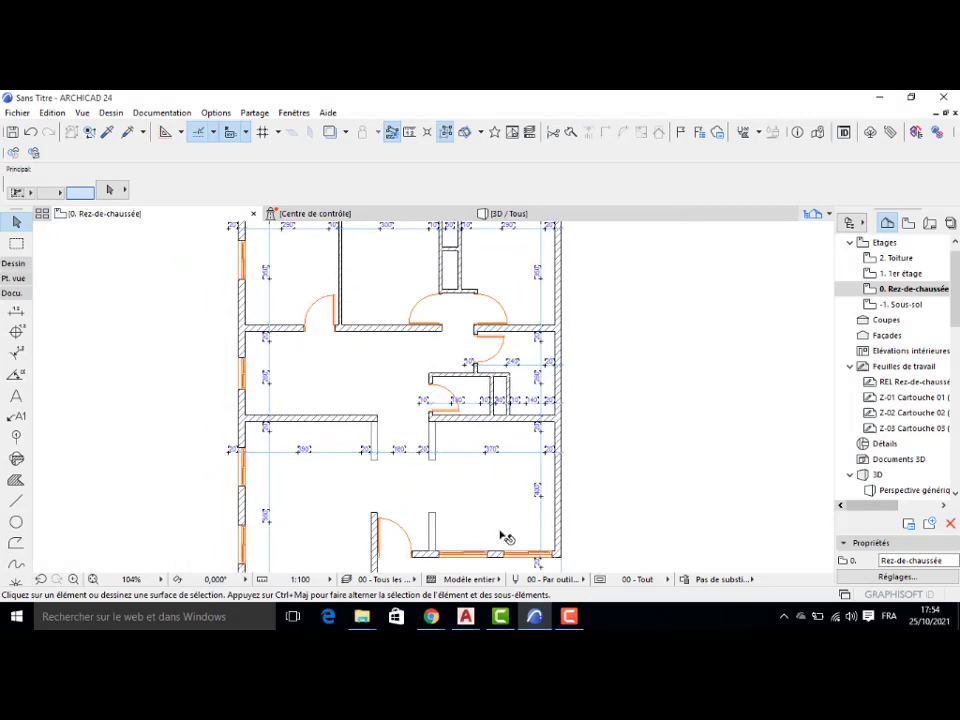
pyautogui.click(17, 396)
pyautogui.click(285, 514)
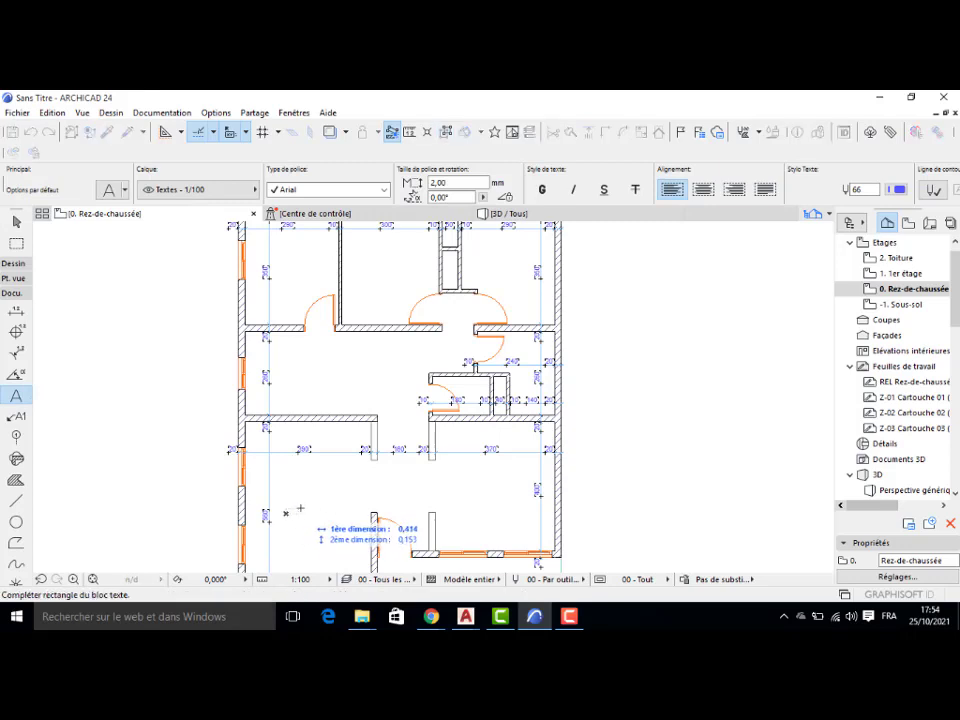
pyautogui.click(328, 503)
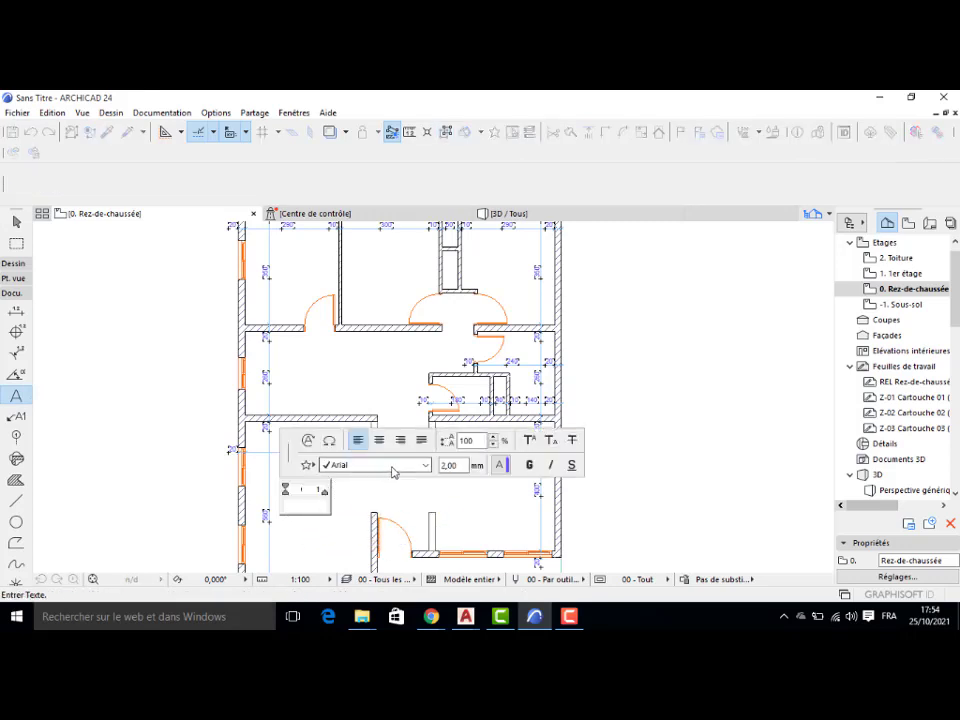
pyautogui.click(457, 465)
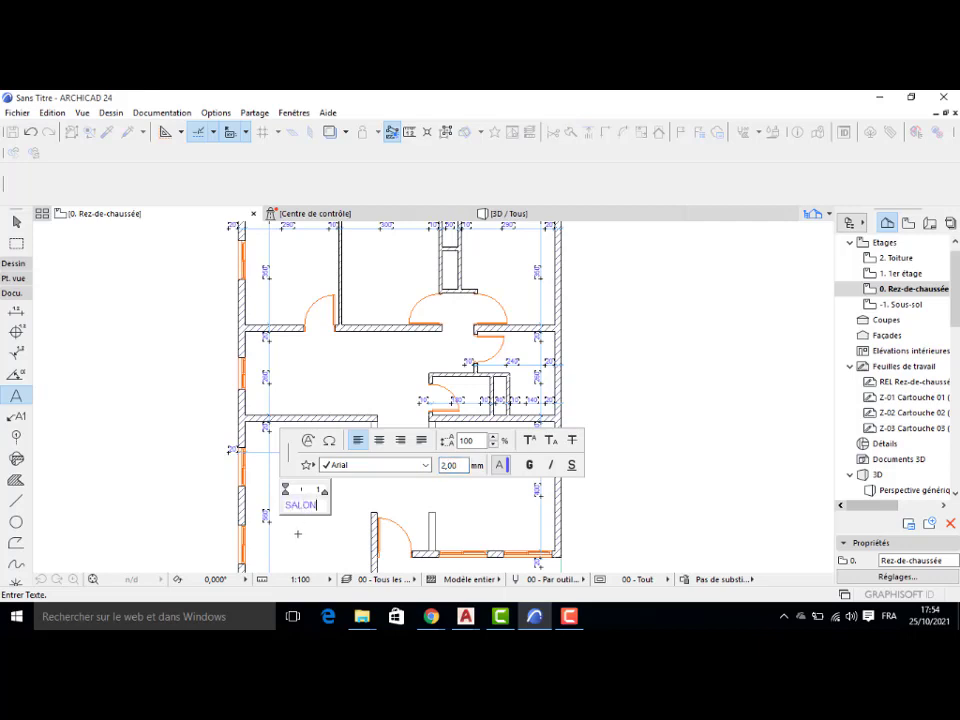
pyautogui.click(298, 534)
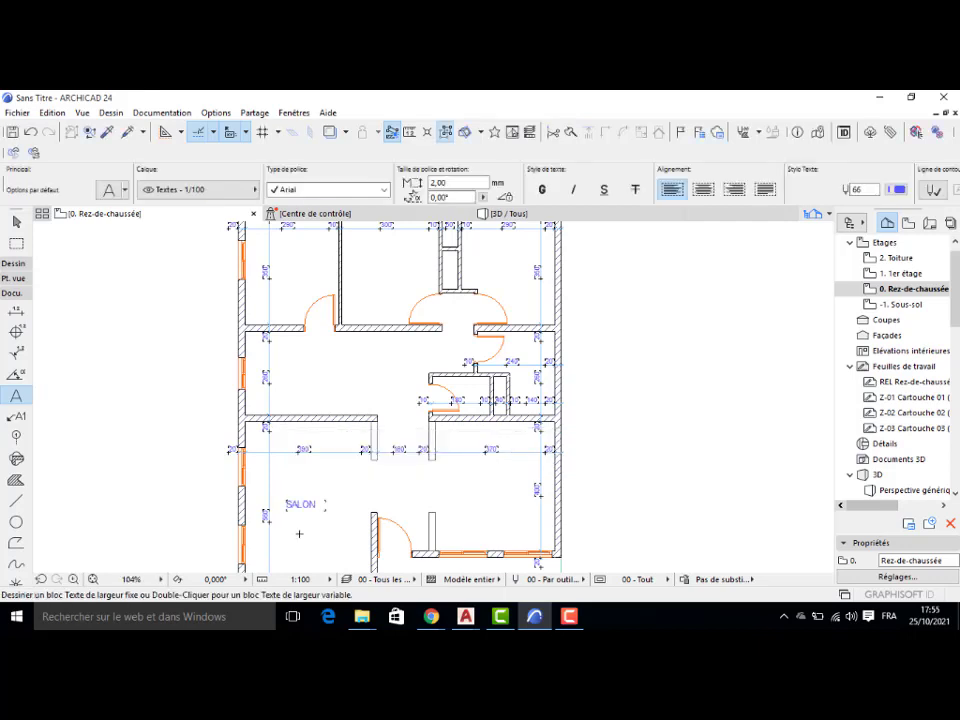
# Step: Add the text label SEJOUR at 2.00 mm in Arial inside the lower right room
pyautogui.click(459, 478)
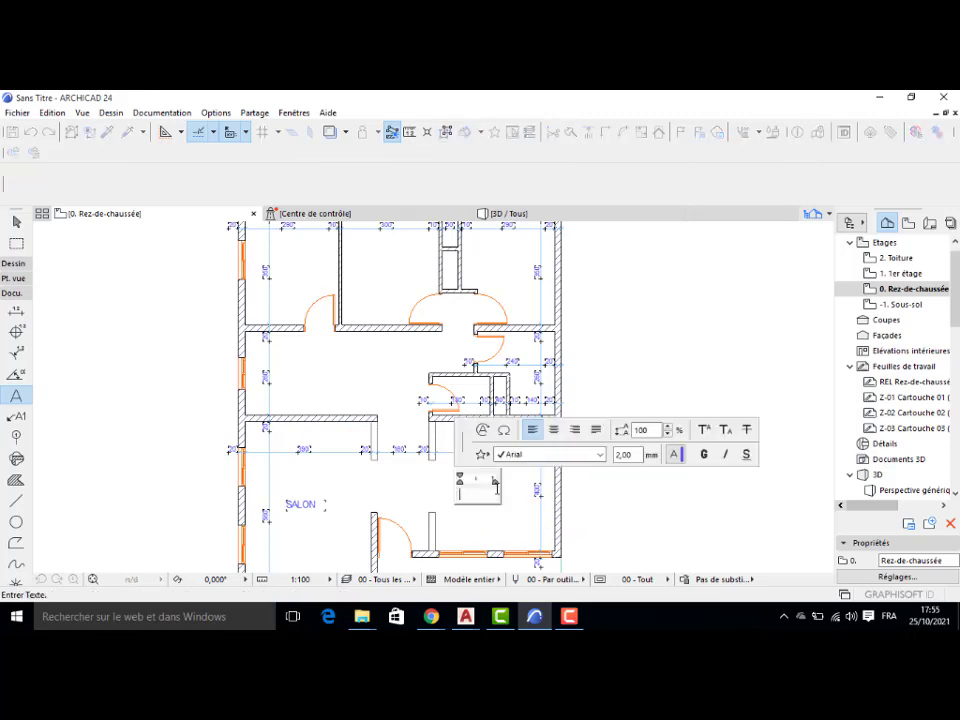
pyautogui.write('SEJOUR')
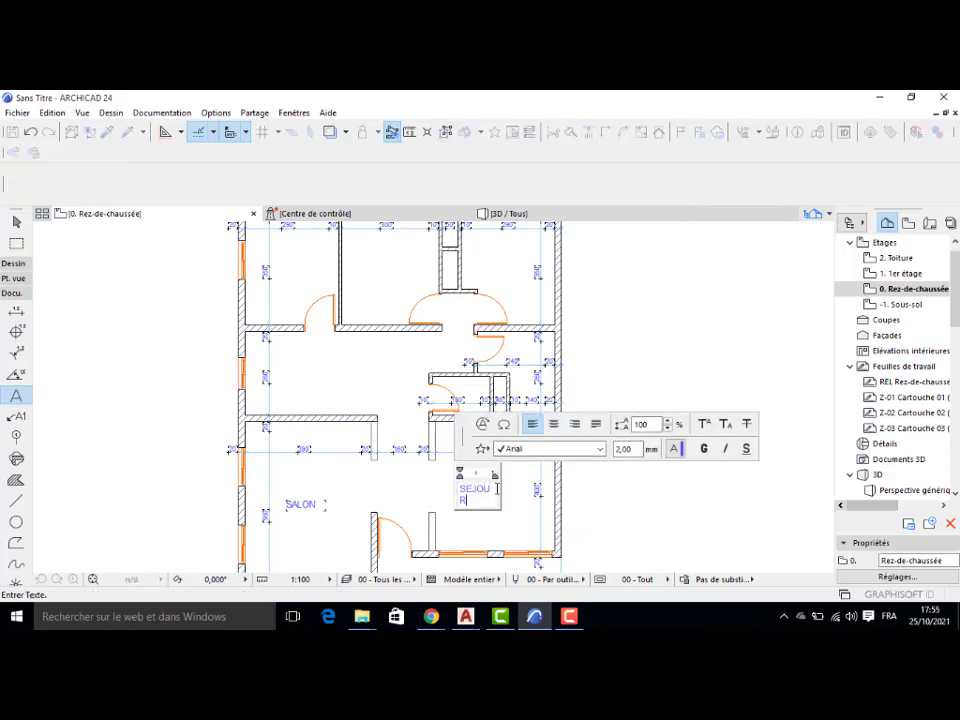
pyautogui.click(438, 494)
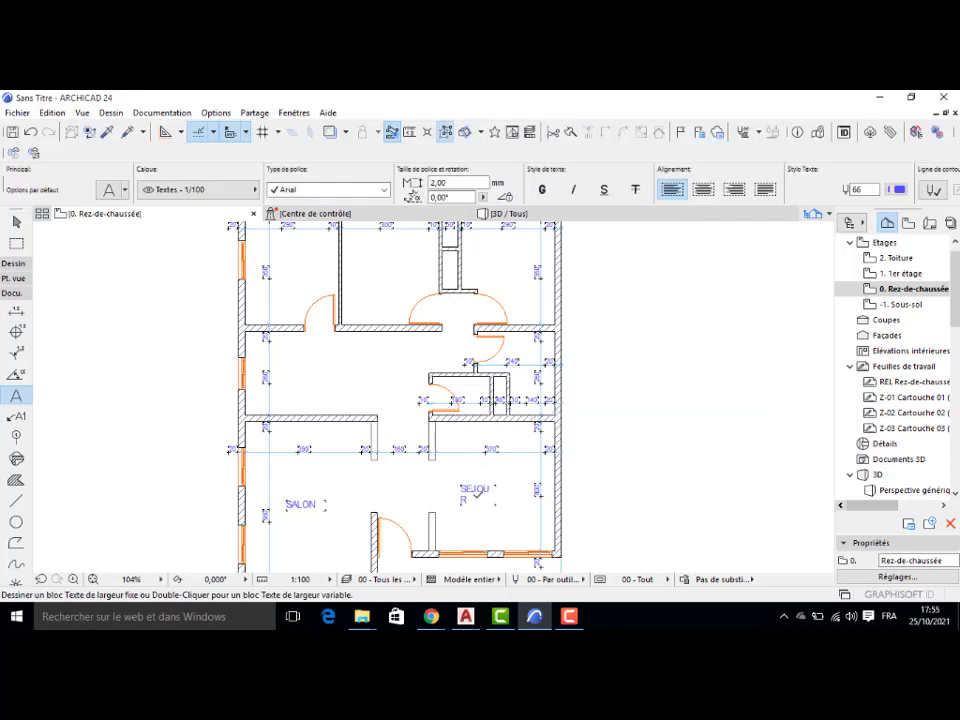
pyautogui.press('Escape')
# Step: Stretch the SEJOUR label's text box horizontally so the word fits on a single line
pyautogui.click(480, 491)
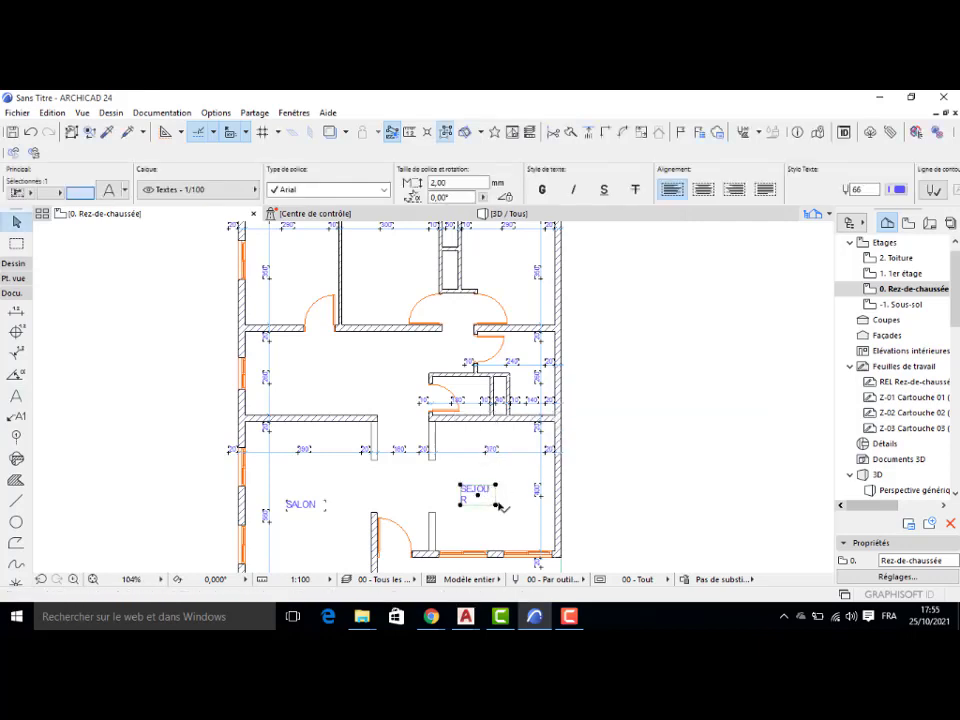
pyautogui.click(495, 504)
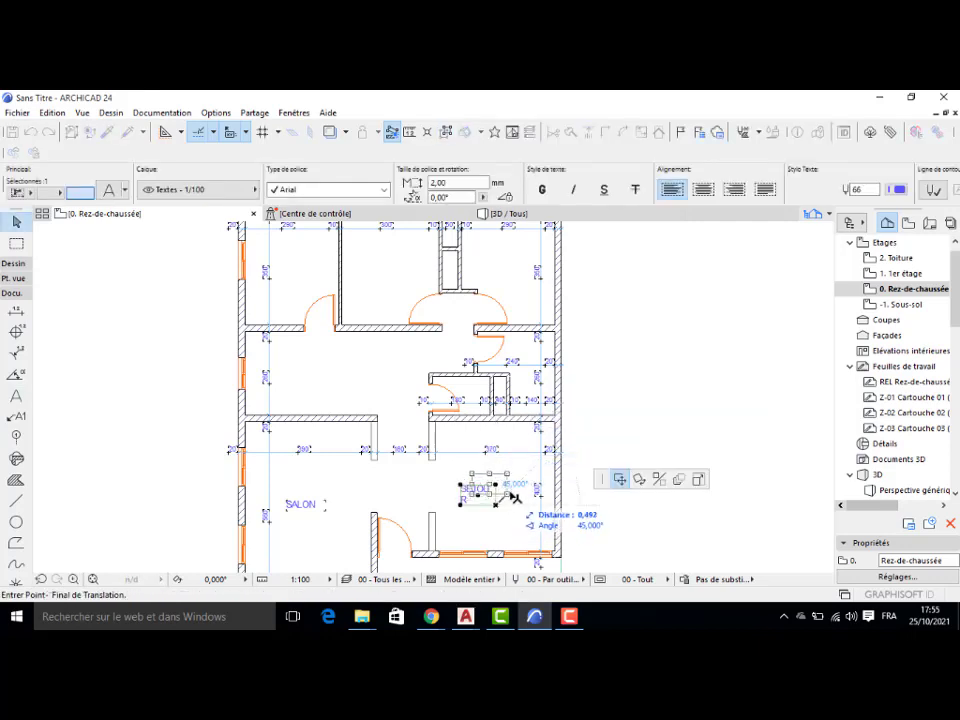
pyautogui.click(698, 479)
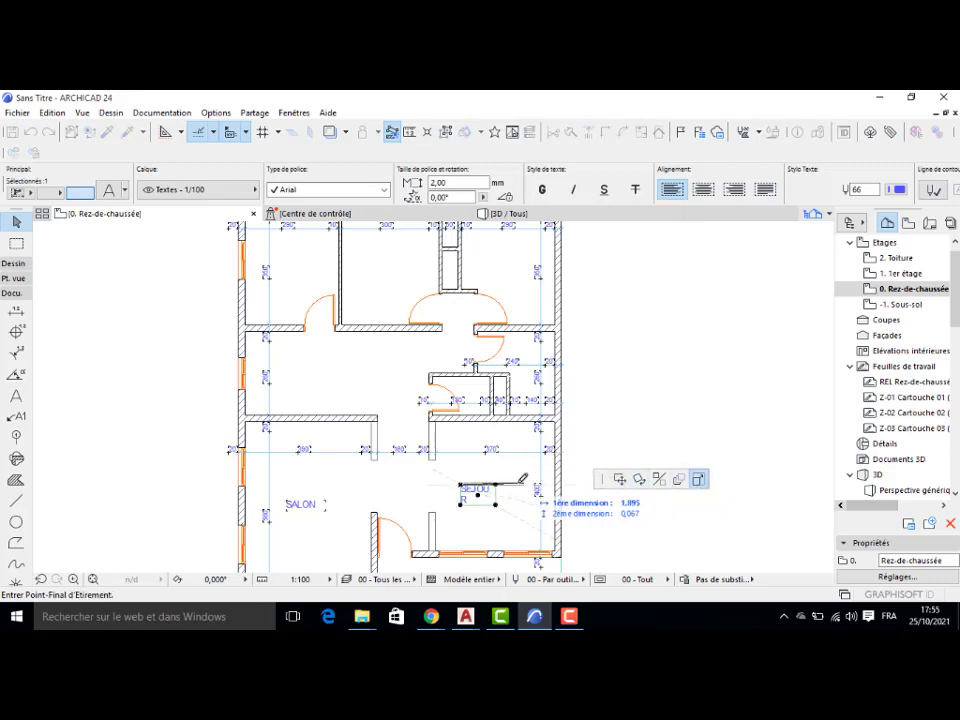
pyautogui.click(510, 490)
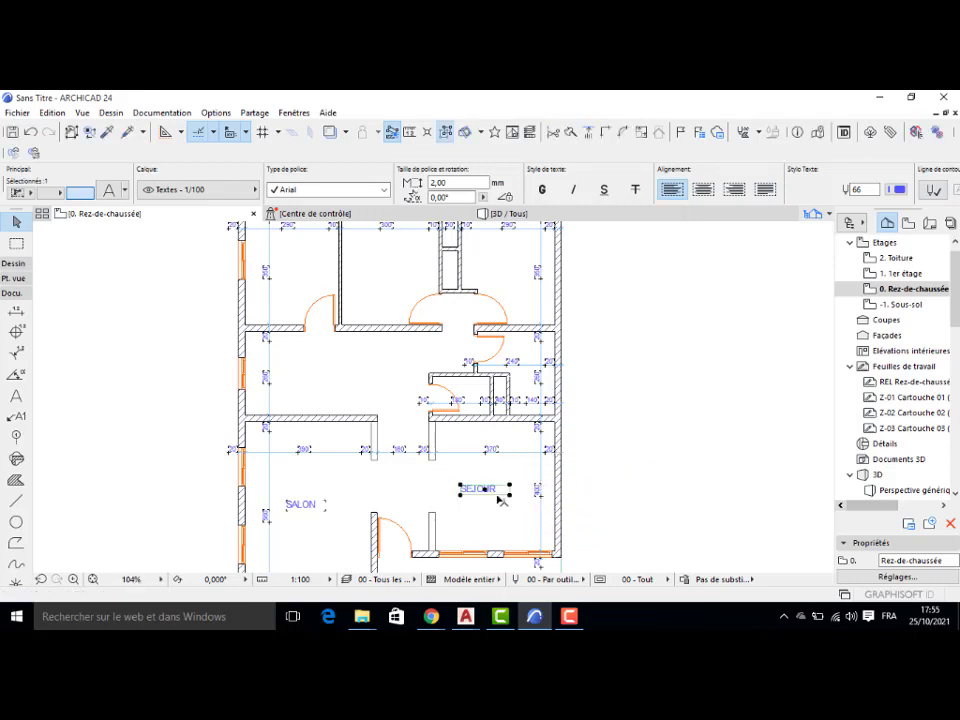
pyautogui.click(509, 497)
pyautogui.click(503, 496)
# Step: Copy the SEJOUR label into the three upper rooms, the small partitioned room and the space above it
pyautogui.click(483, 490)
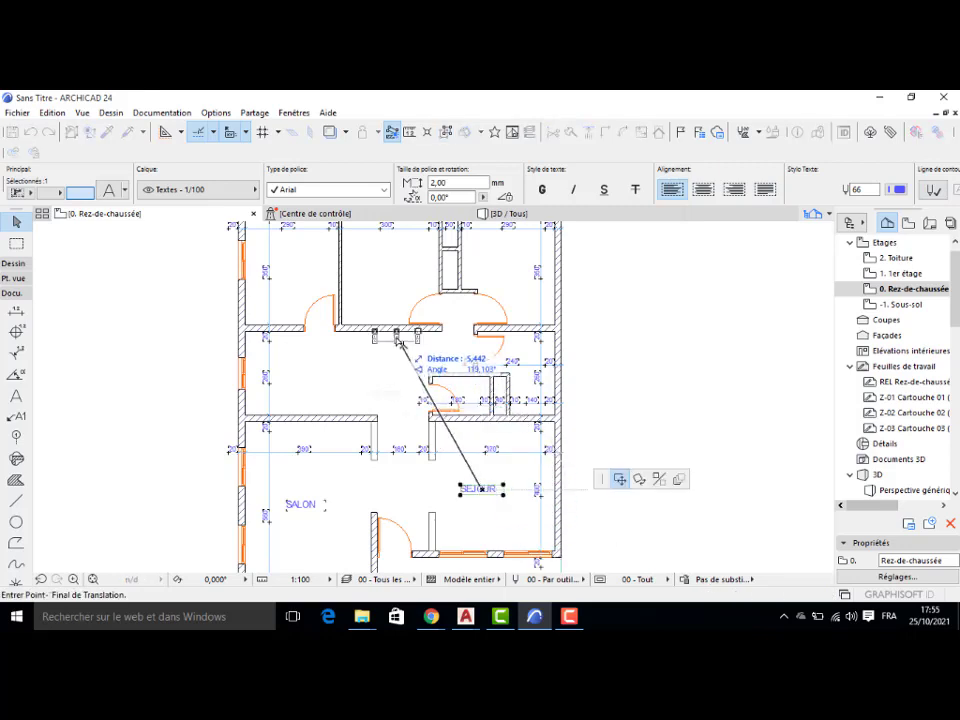
pyautogui.hotkey('ctrl', 'alt')
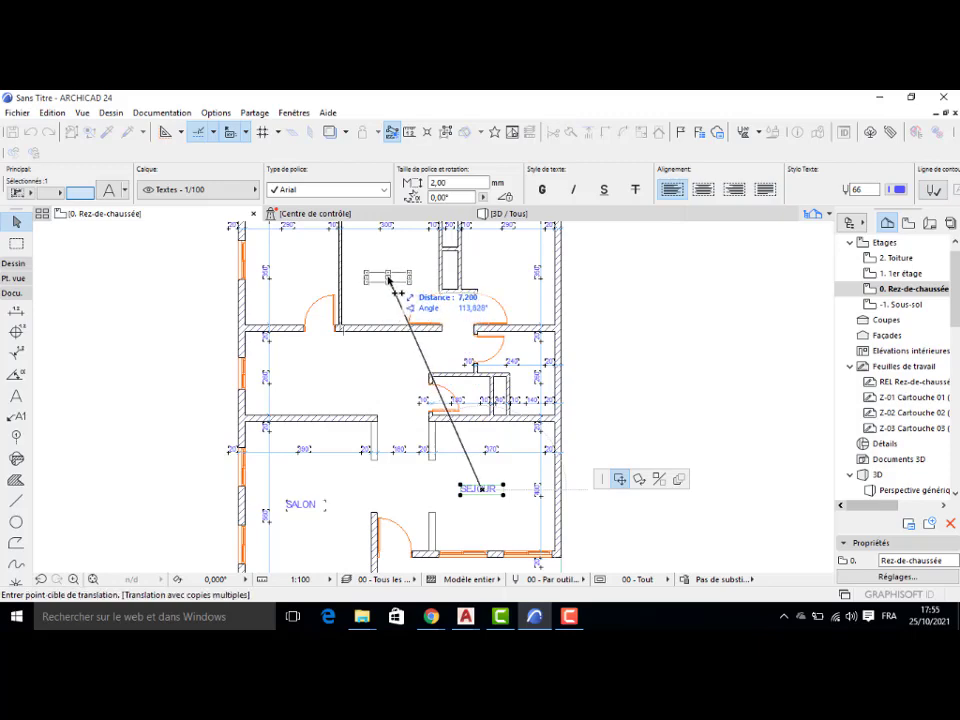
pyautogui.click(291, 270)
pyautogui.click(385, 275)
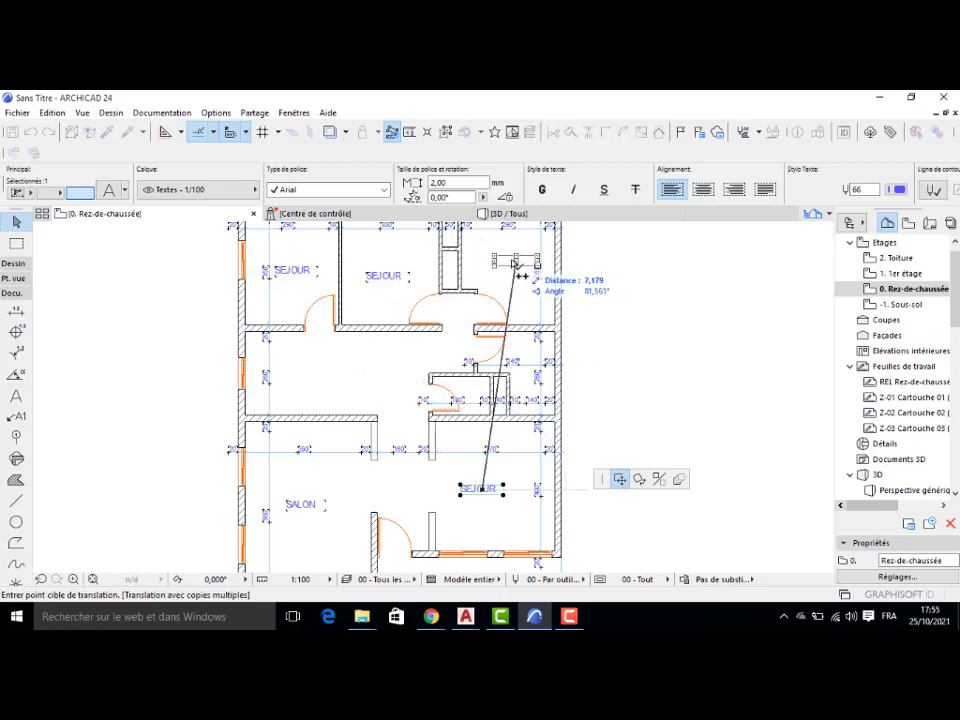
pyautogui.scroll(2, 525, 355)
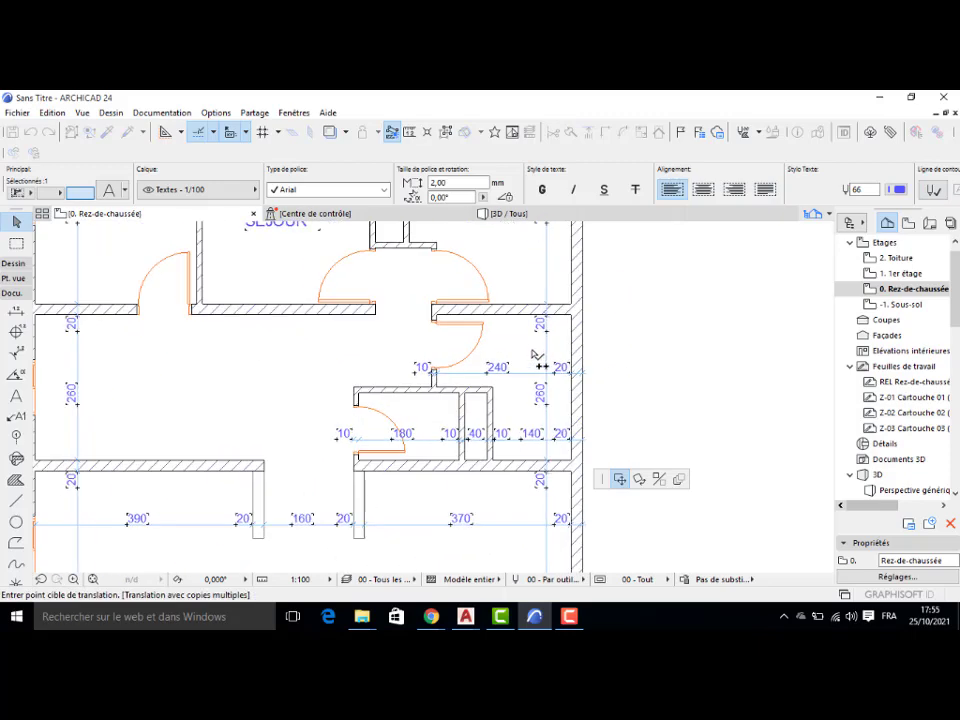
pyautogui.click(503, 345)
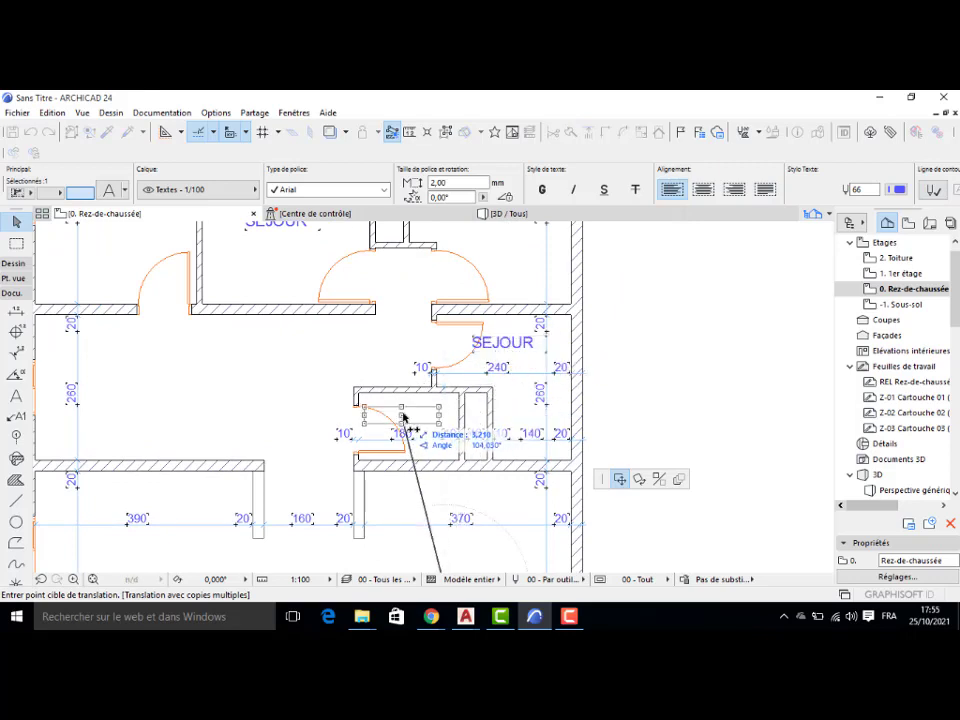
pyautogui.click(408, 414)
pyautogui.press('Escape')
pyautogui.press('Escape')
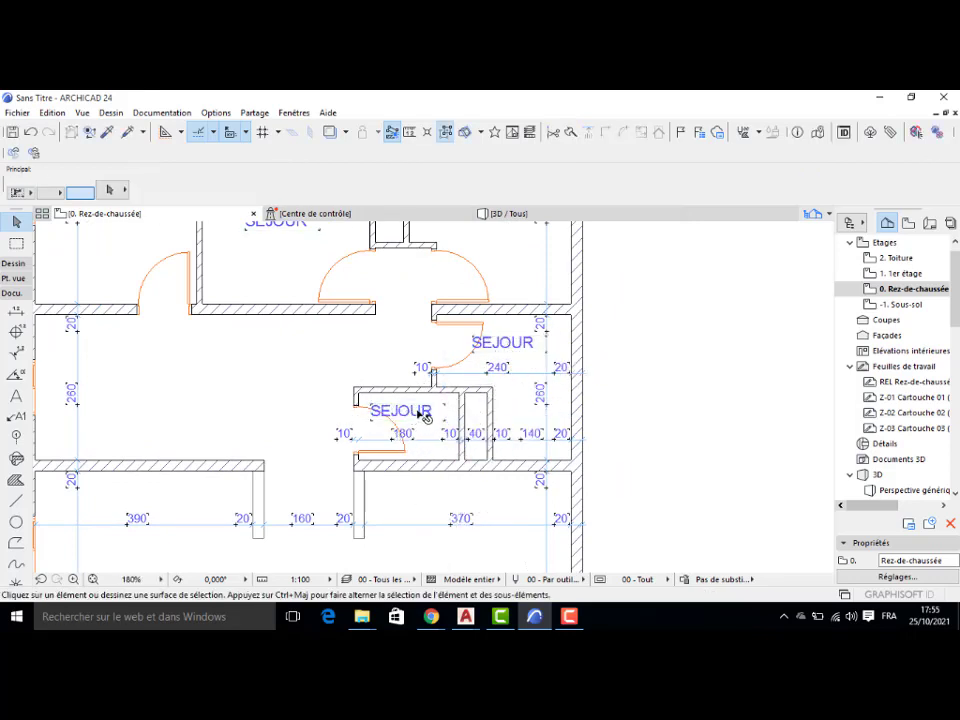
# Step: Change the label in the small partitioned room to WC
pyautogui.doubleClick(420, 414)
pyautogui.moveTo(425, 416); pyautogui.dragTo(372, 418)
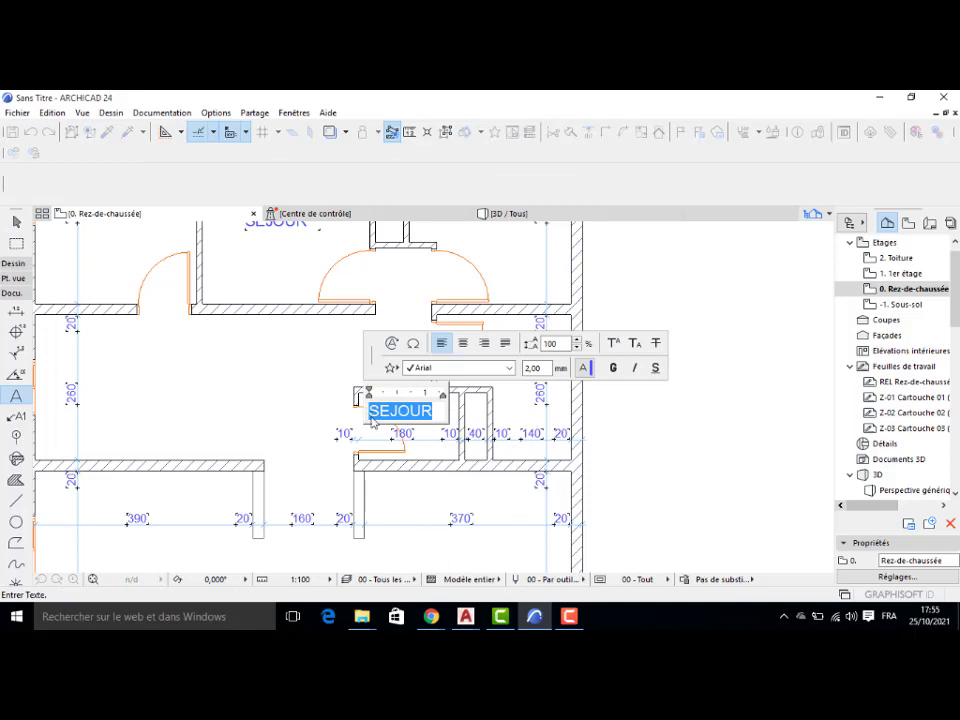
pyautogui.write('WC')
pyautogui.press('Escape')
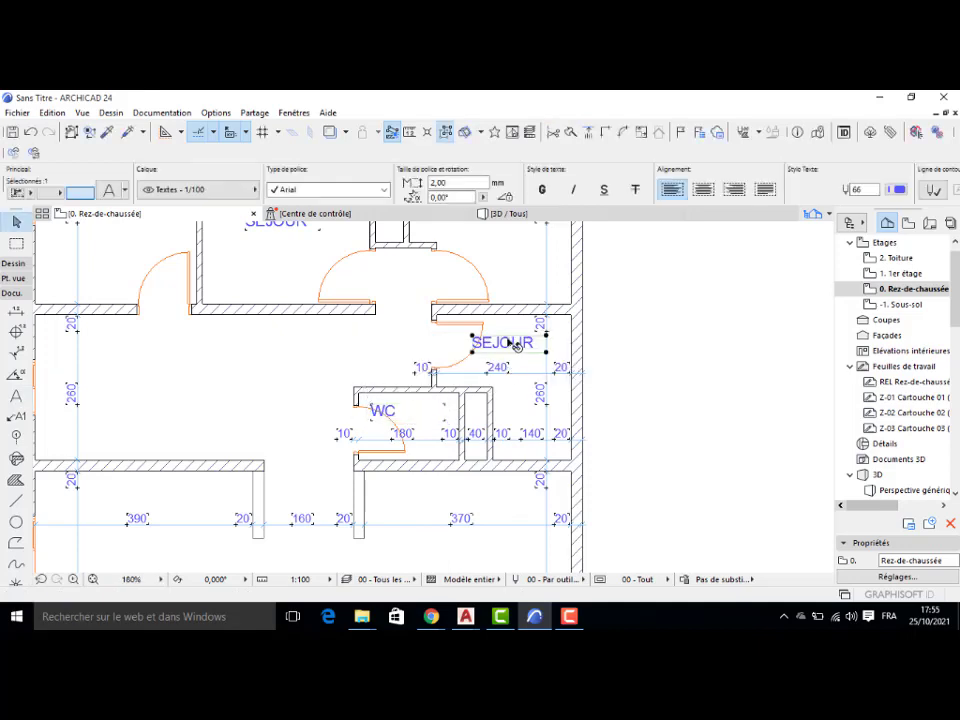
# Step: Change the label in the space above the WC to SDB
pyautogui.doubleClick(510, 341)
pyautogui.moveTo(539, 339); pyautogui.dragTo(449, 340)
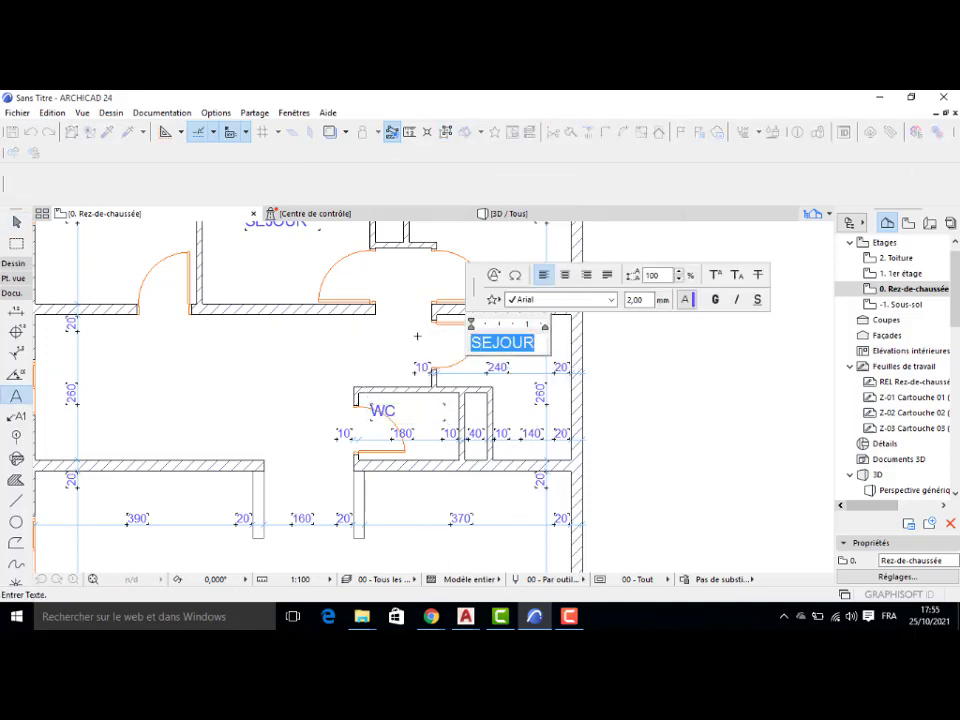
pyautogui.write('SDB')
pyautogui.click(361, 344)
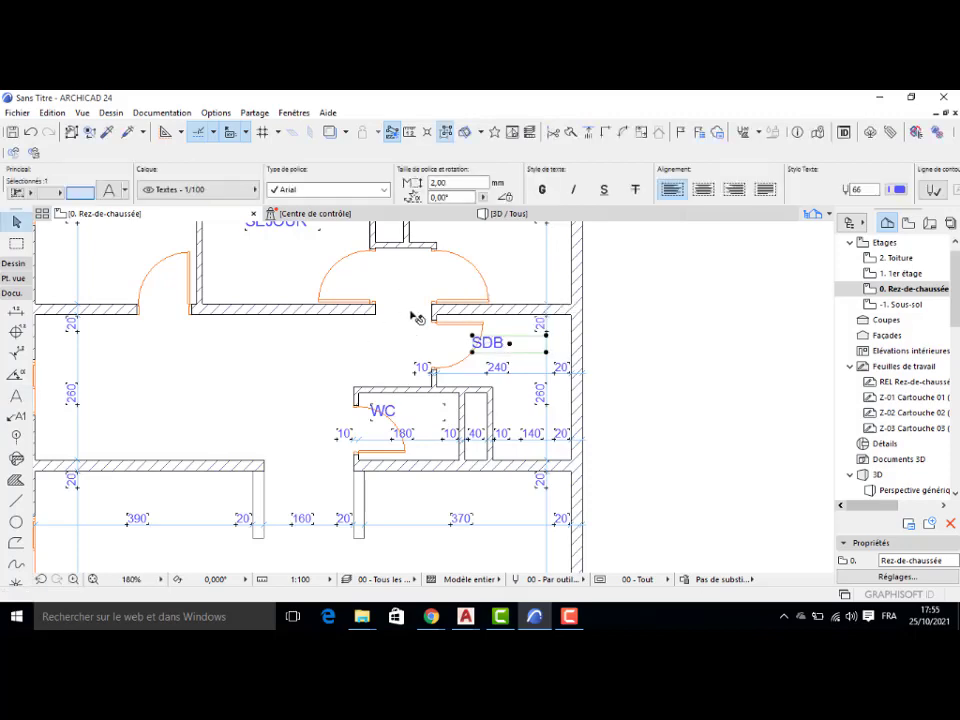
# Step: Change the upper right room's label to CHAMBRE 1 and widen its text box to fit on one line
pyautogui.scroll(3, 430, 322)
pyautogui.click(453, 308)
pyautogui.click(452, 308)
pyautogui.click(462, 308)
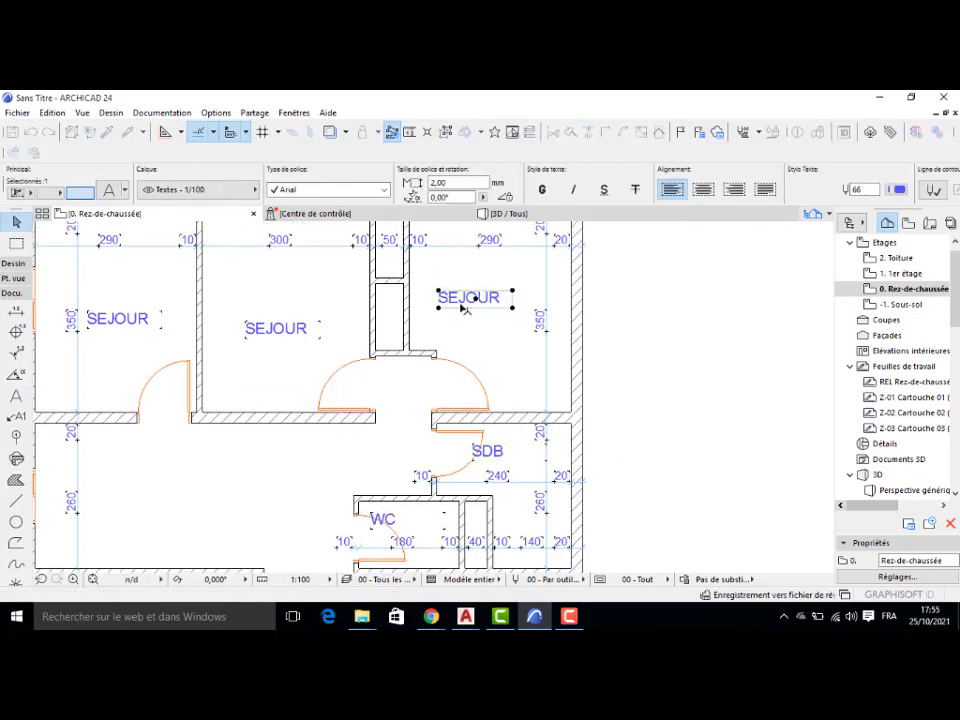
pyautogui.doubleClick(467, 304)
pyautogui.doubleClick(506, 297)
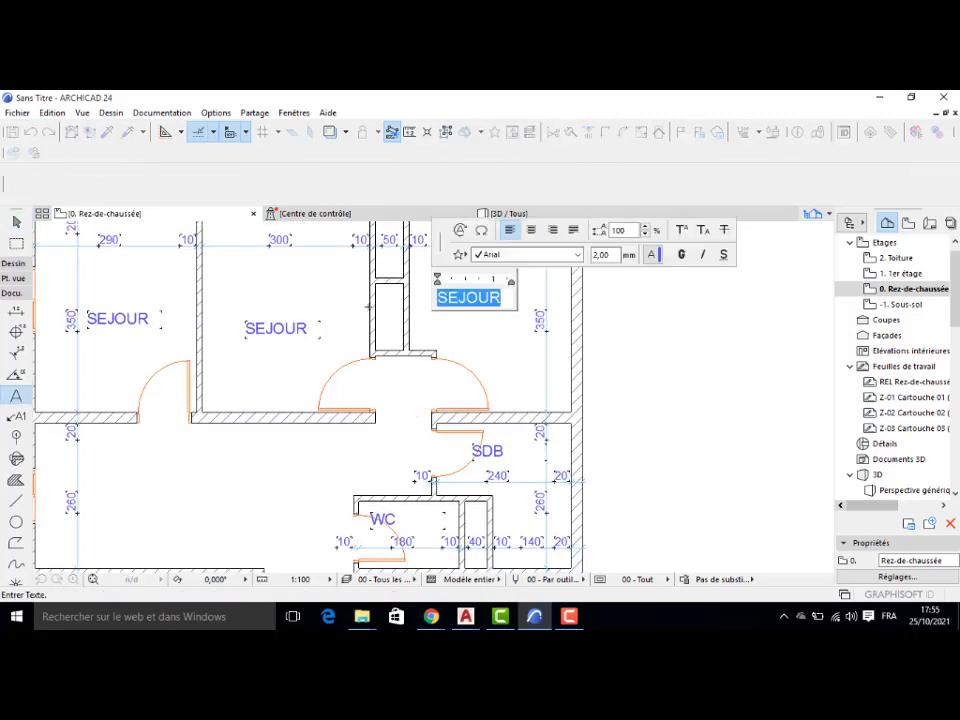
pyautogui.write('CHAM')
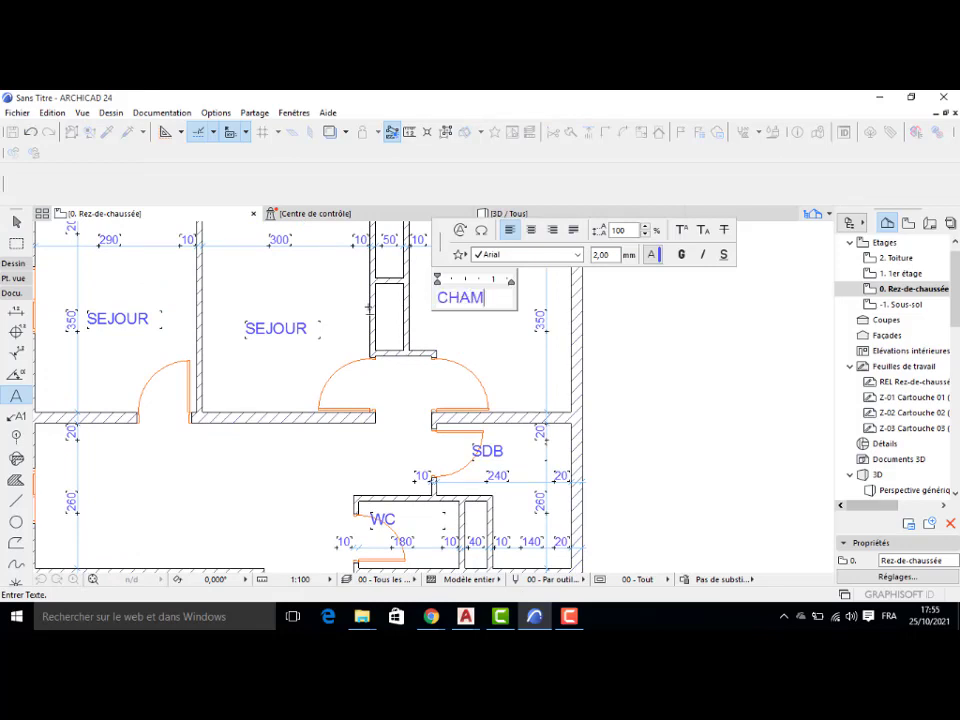
pyautogui.write('BRE 1')
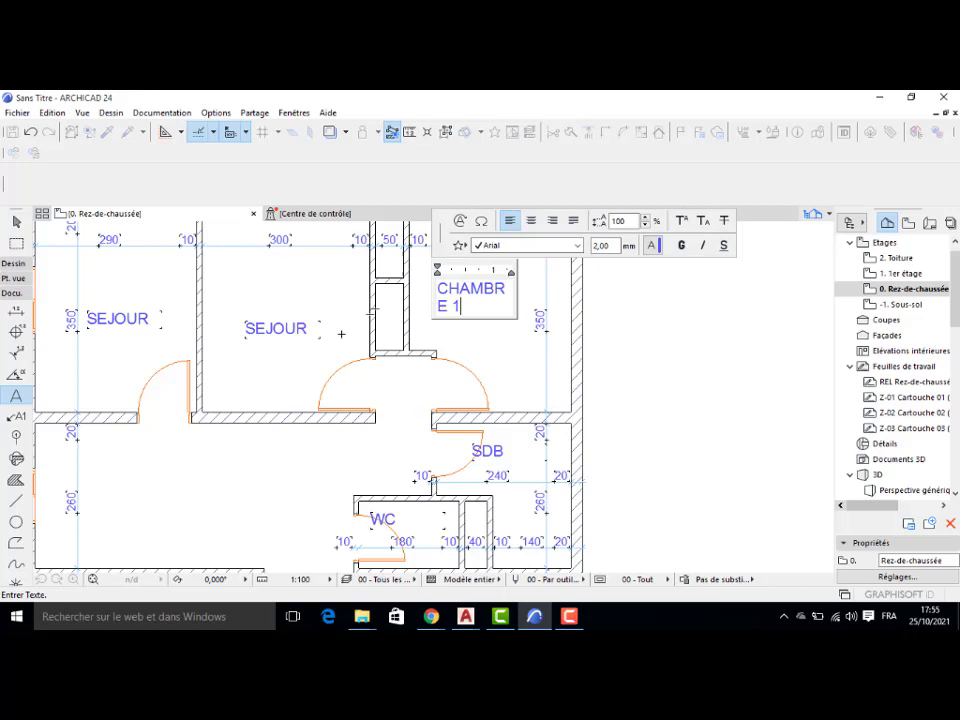
pyautogui.click(341, 334)
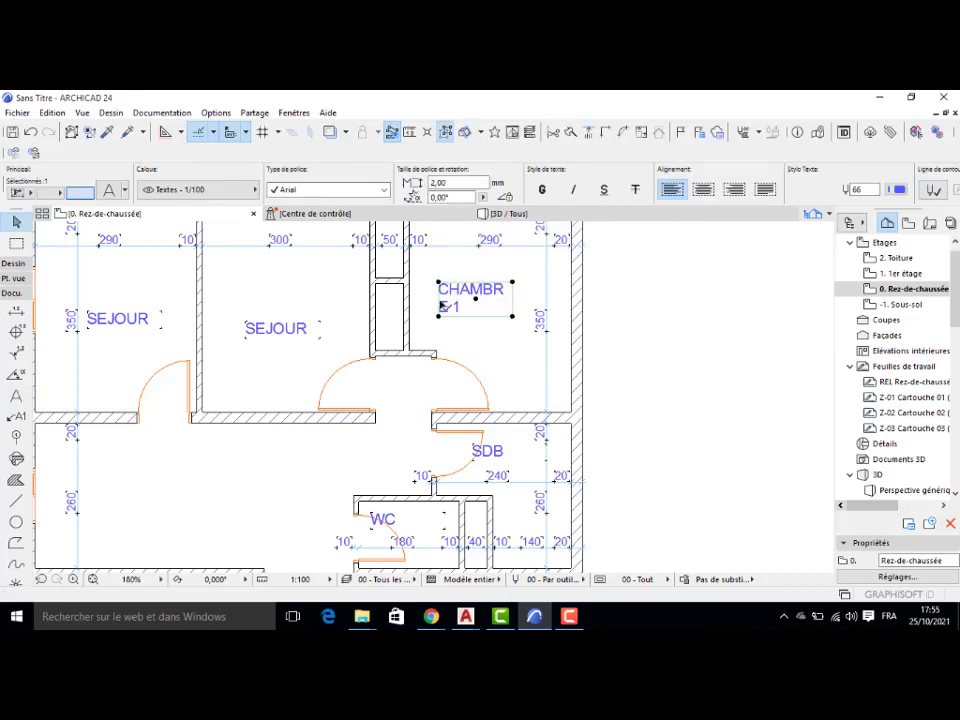
pyautogui.click(514, 317)
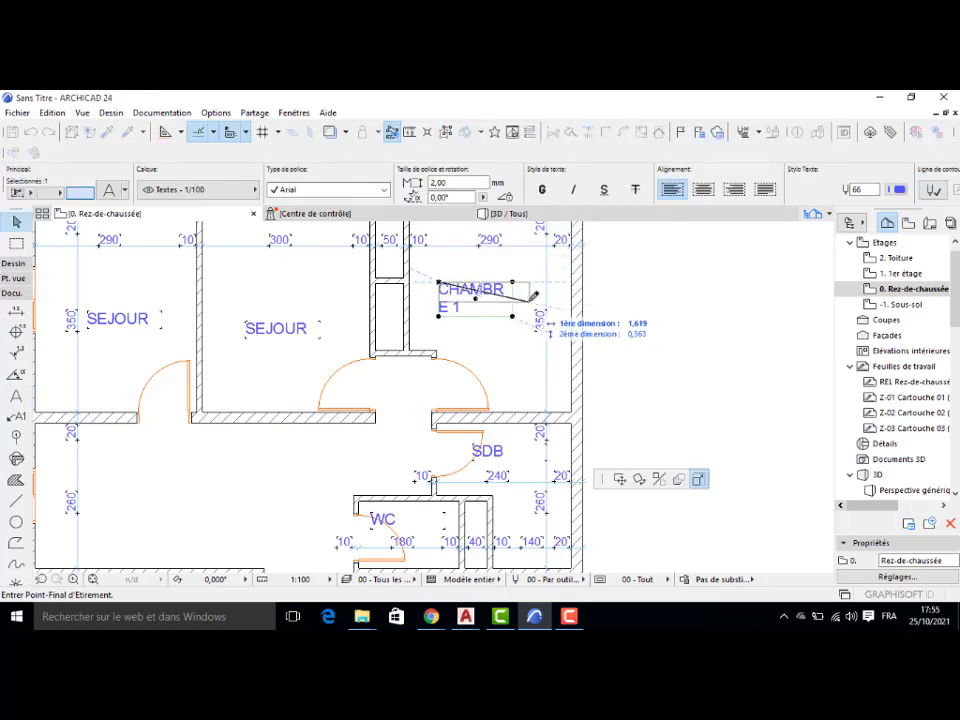
pyautogui.click(530, 299)
# Step: Delete the SEJOUR labels from the upper middle and upper left rooms
pyautogui.click(299, 330)
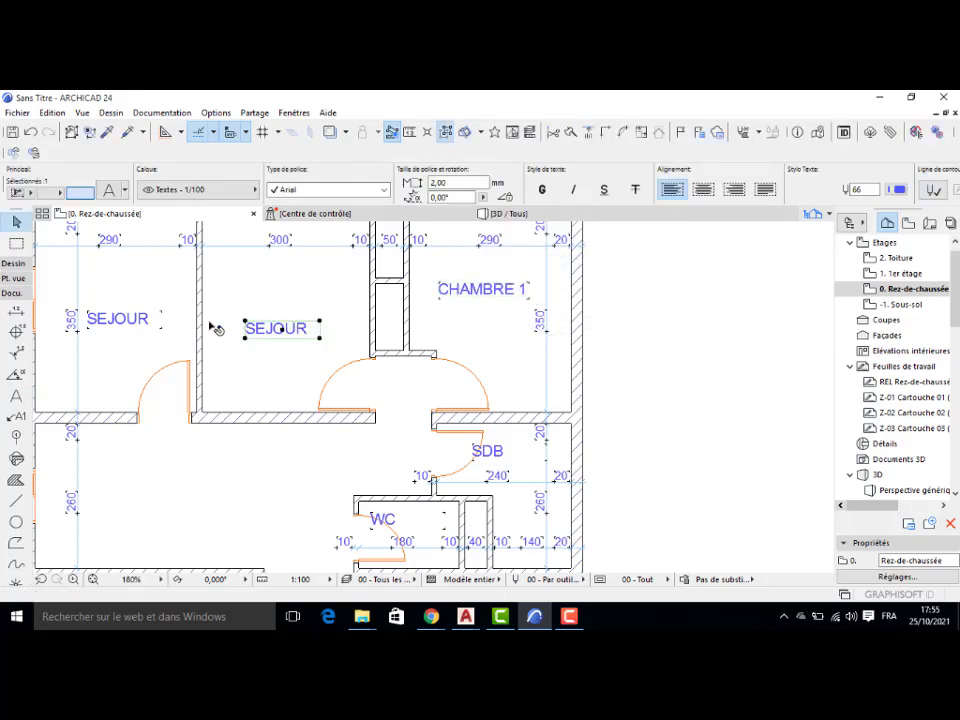
pyautogui.press('Delete')
pyautogui.click(147, 316)
pyautogui.press('Delete')
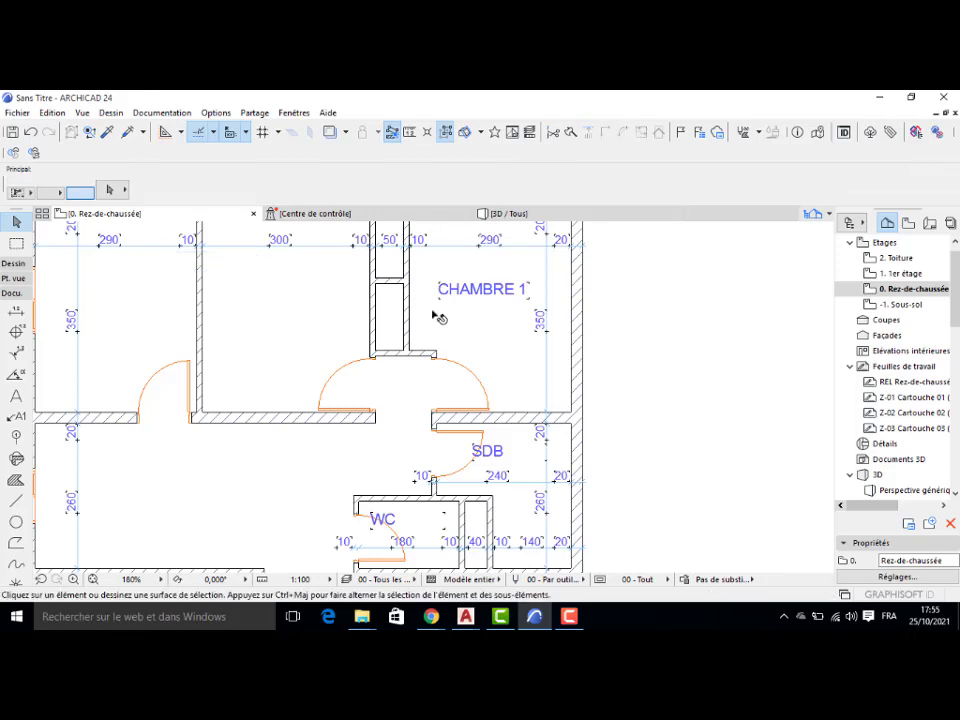
# Step: Copy the CHAMBRE 1 label into the upper middle and upper left rooms
pyautogui.click(470, 295)
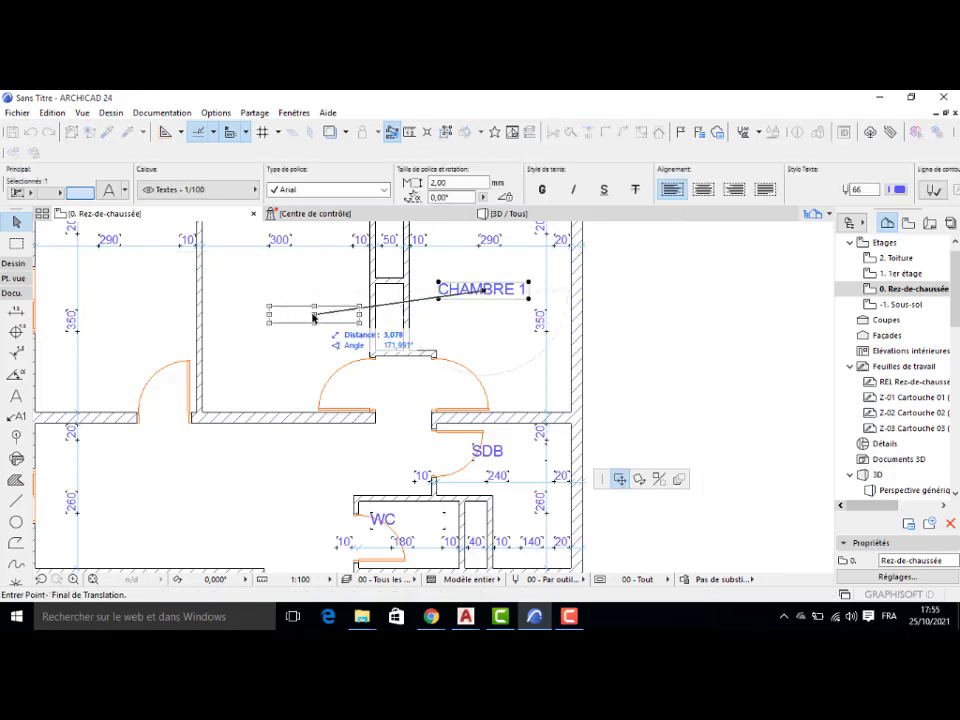
pyautogui.hotkey('ctrl', 'alt')
pyautogui.click(295, 317)
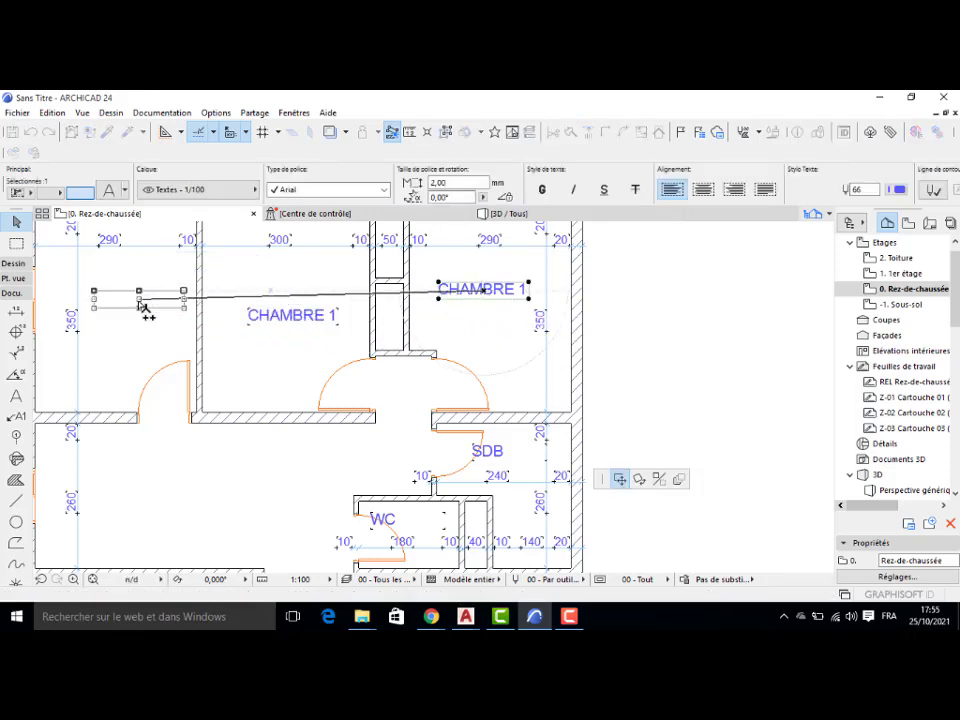
pyautogui.click(130, 306)
# Step: Change the upper left room's label to CHAMBRE 3
pyautogui.doubleClick(147, 301)
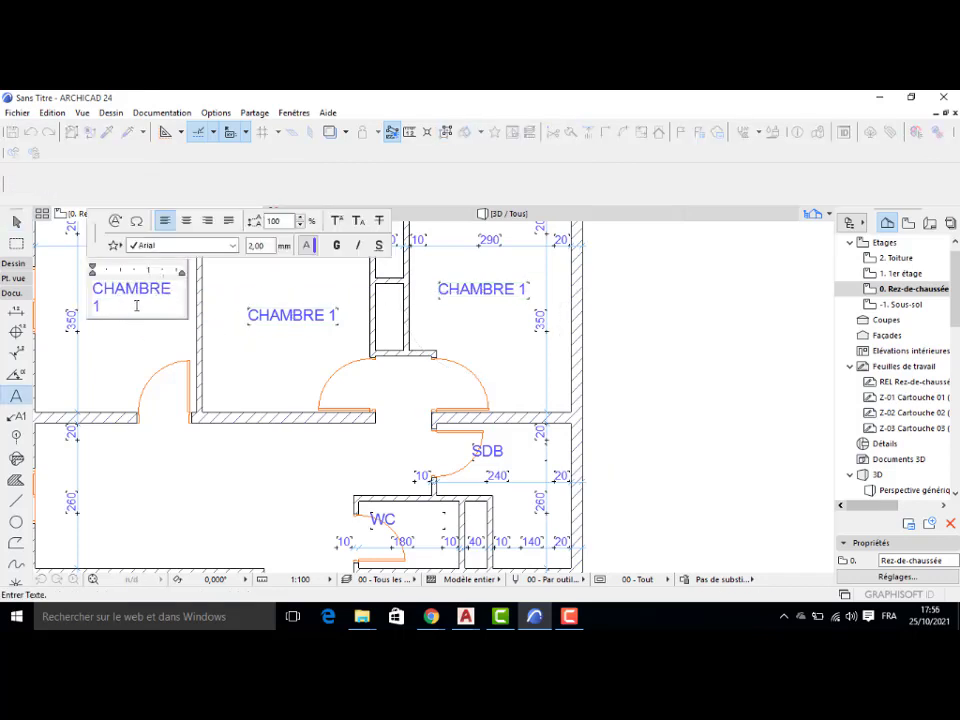
pyautogui.press('BackSpace')
pyautogui.write('2')
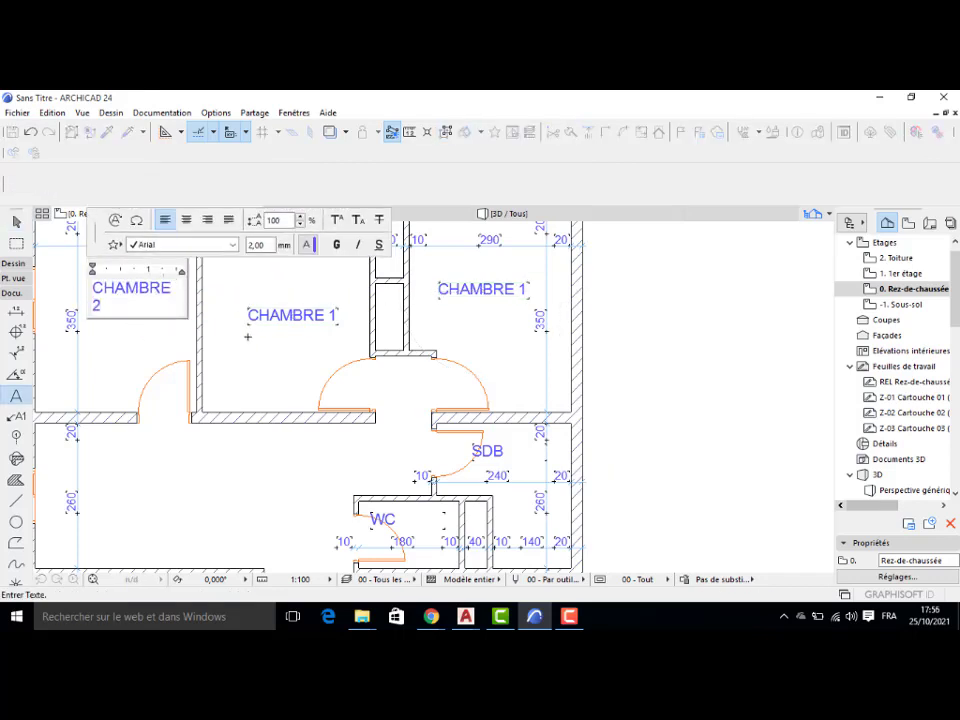
pyautogui.press('BackSpace')
pyautogui.write('3')
pyautogui.click(325, 331)
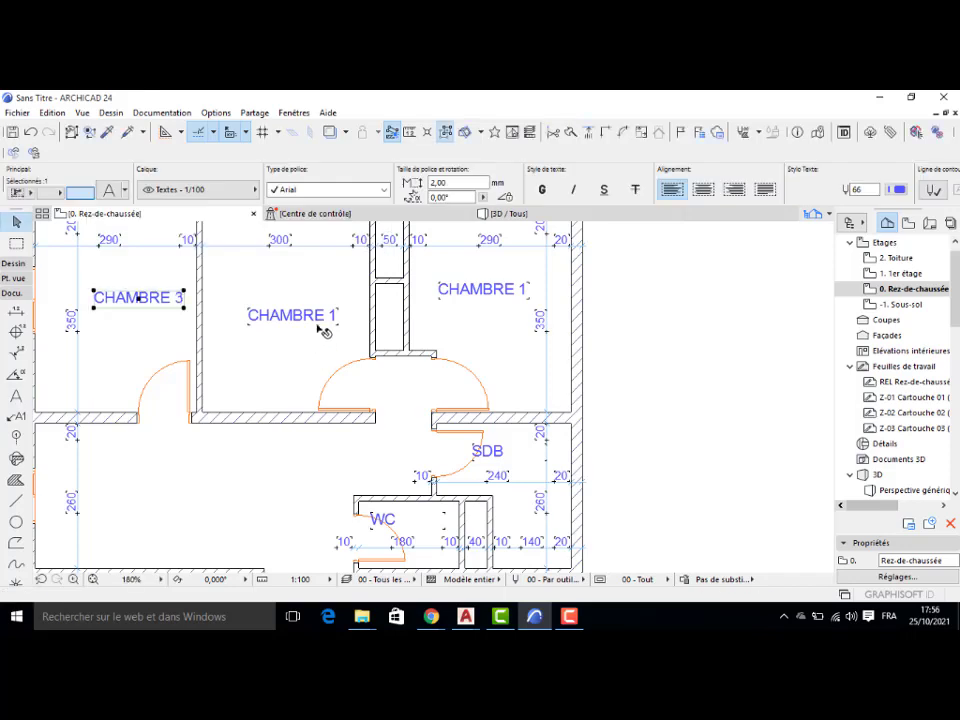
# Step: Shift the upper middle room's label slightly and change its text to CHAMBRE 2
pyautogui.click(302, 318)
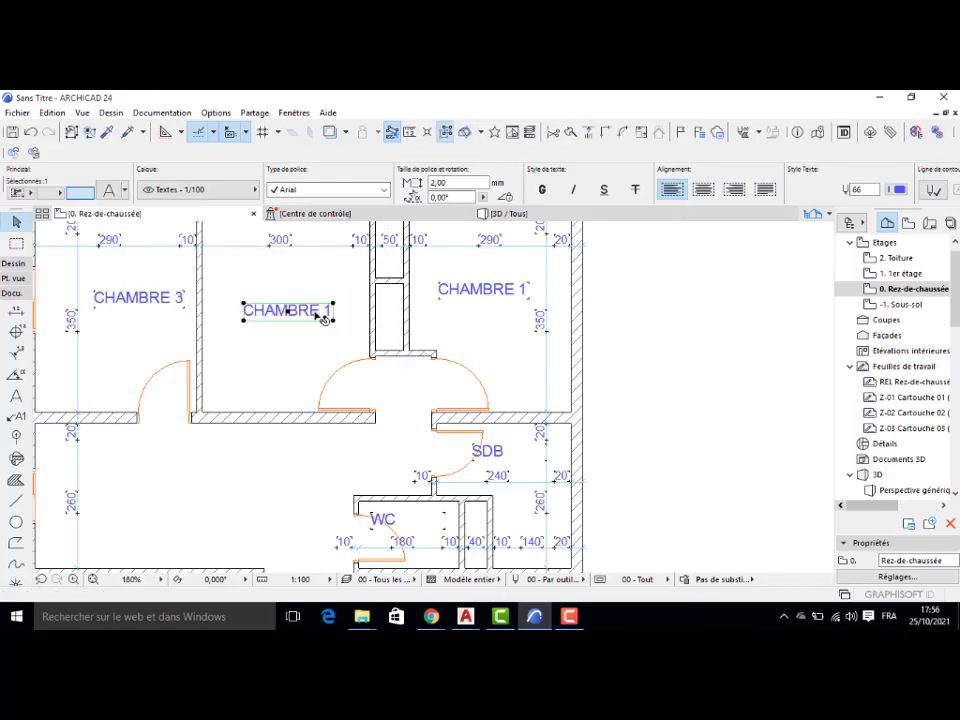
pyautogui.doubleClick(321, 314)
pyautogui.press('BackSpace')
pyautogui.write('2')
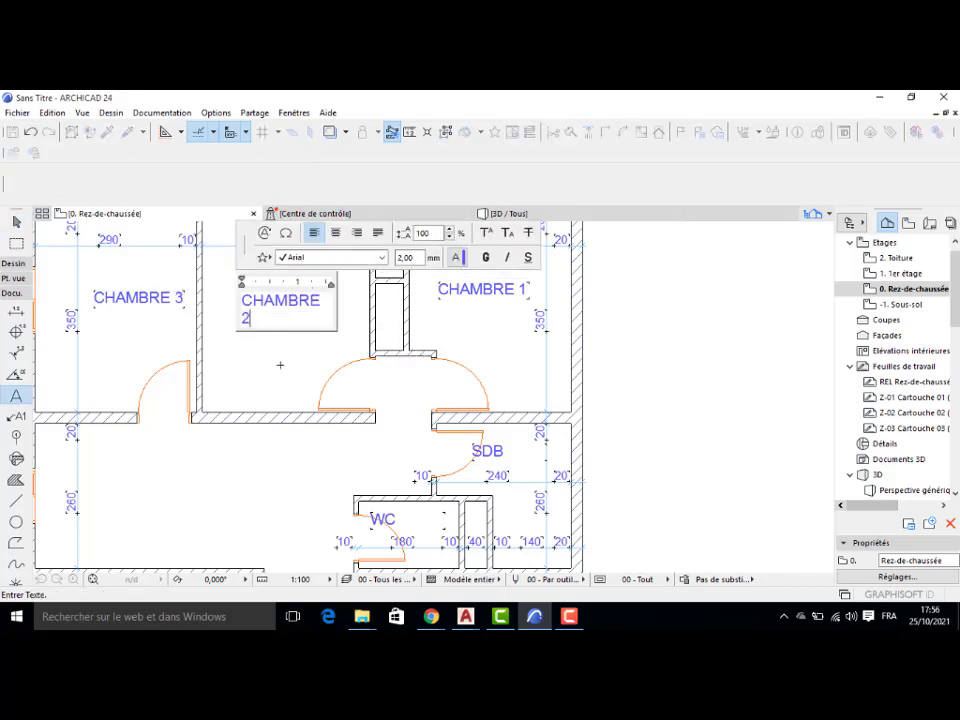
pyautogui.click(270, 372)
pyautogui.scroll(-5, 276, 379)
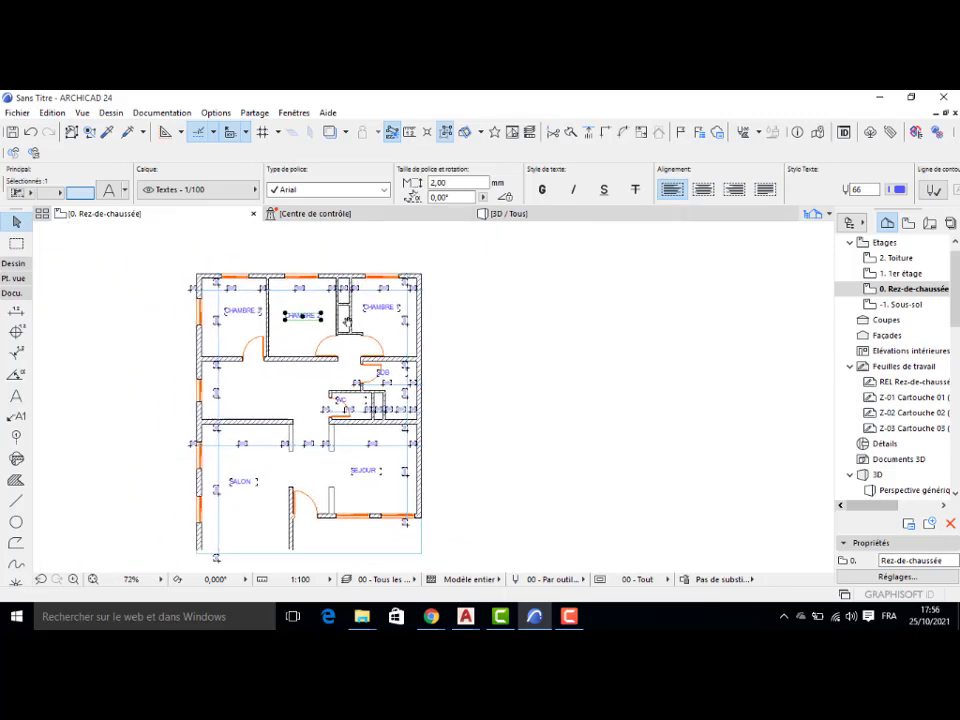
pyautogui.press('Escape')
pyautogui.scroll(3, 399, 405)
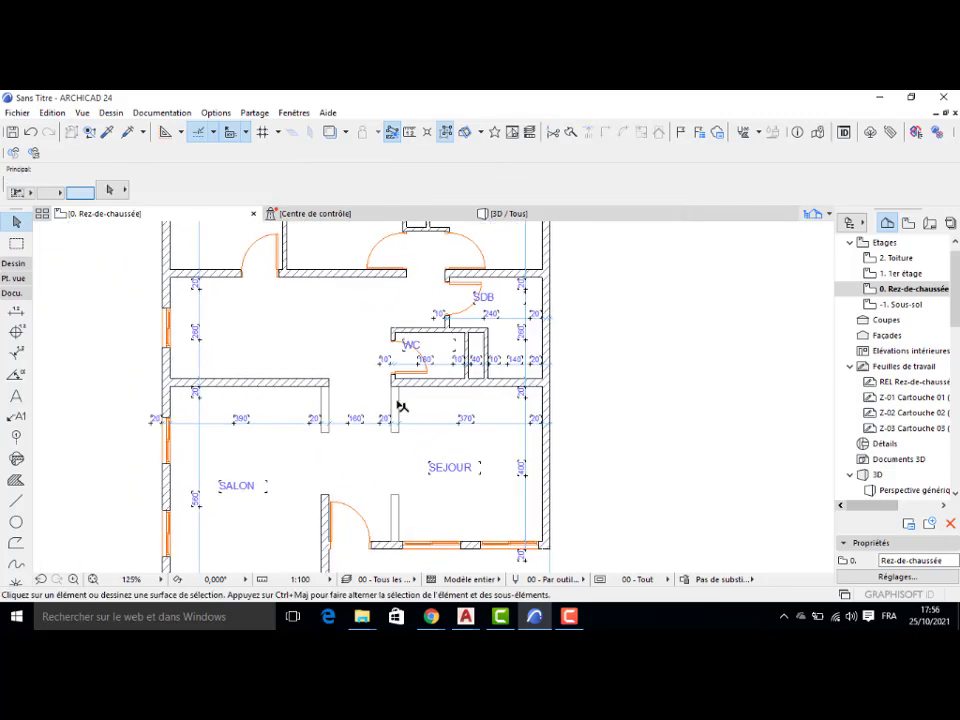